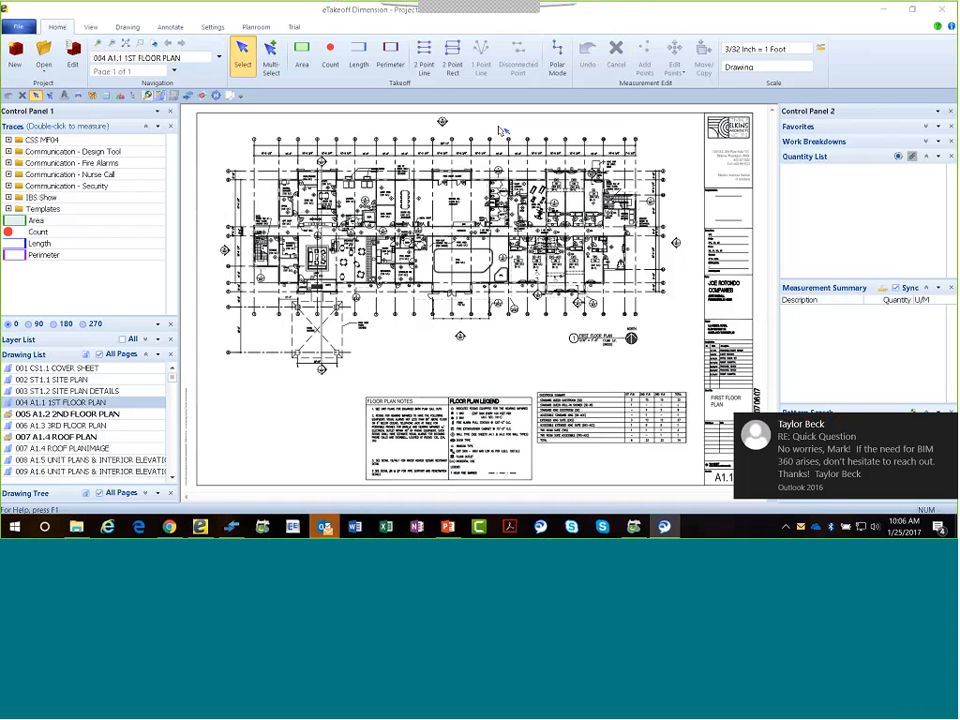
Dismiss the mail notification, view the 006 A1.3 3RD FLOOR PLAN drawing, and return to 004 A1.1 1ST FLOOR PLAN.
left_click(949, 422)
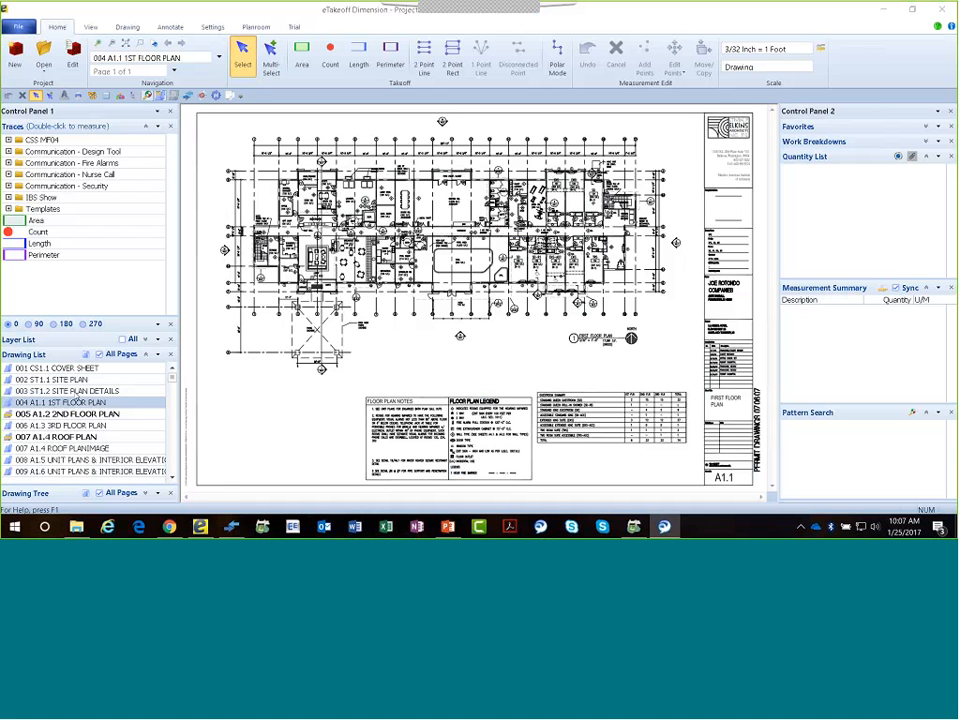
left_click(93, 426)
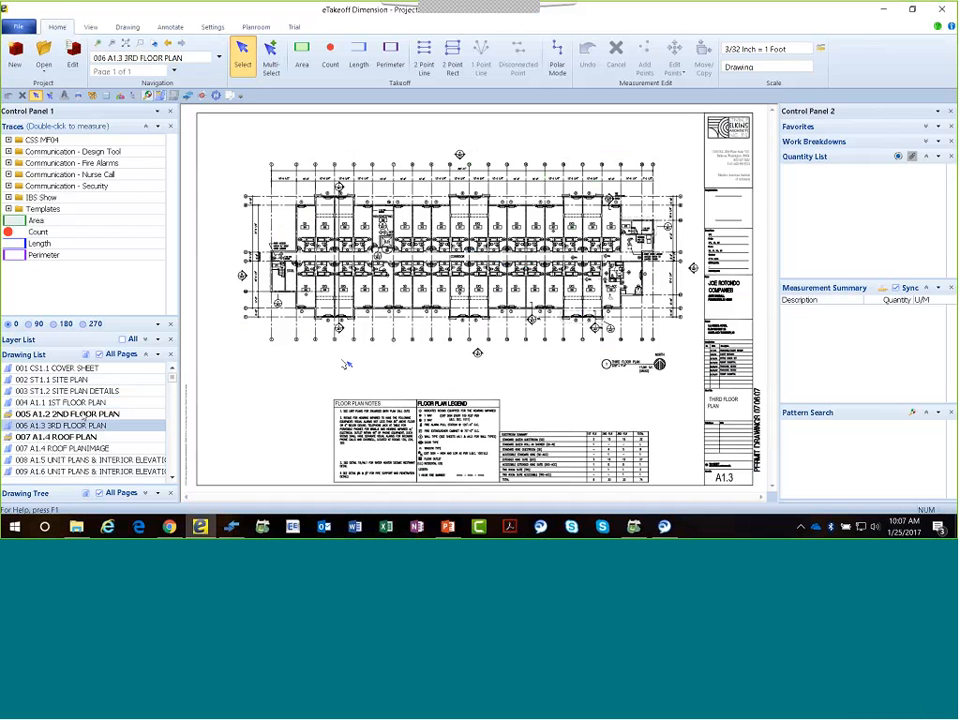
left_click(85, 403)
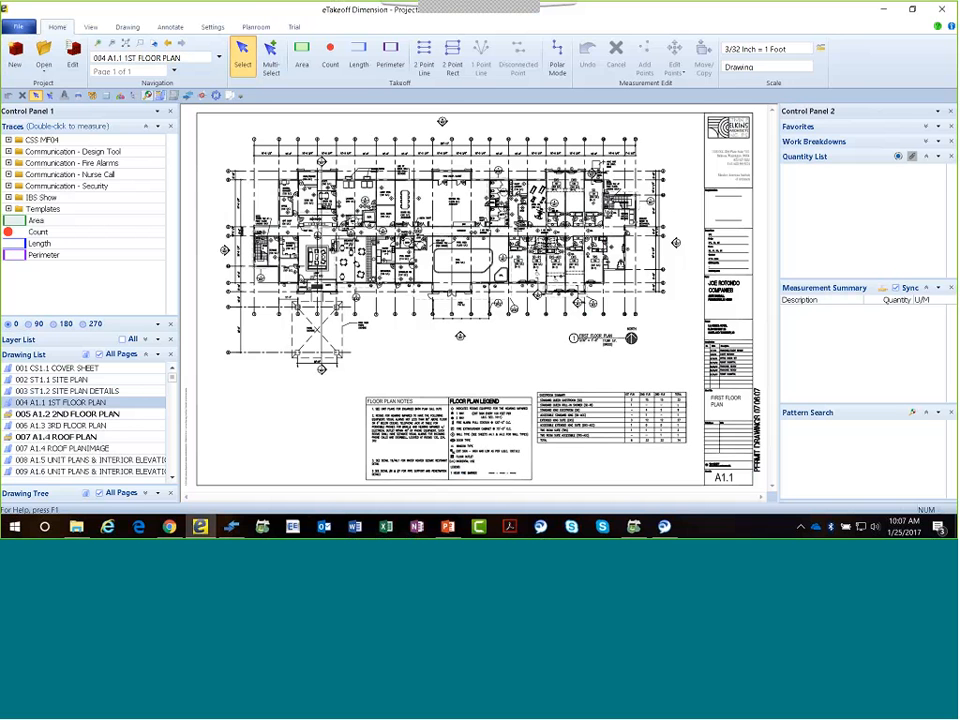
Look over the first floor plan and frame the pool area.
scroll(455, 287, "up", 4)
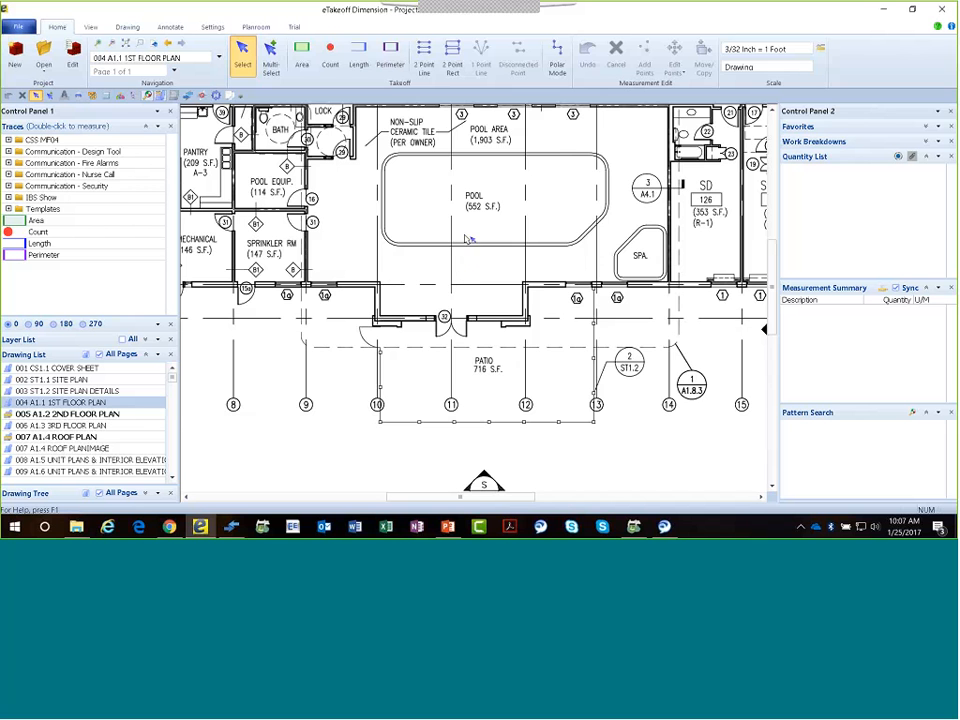
scroll(467, 239, "down", 3)
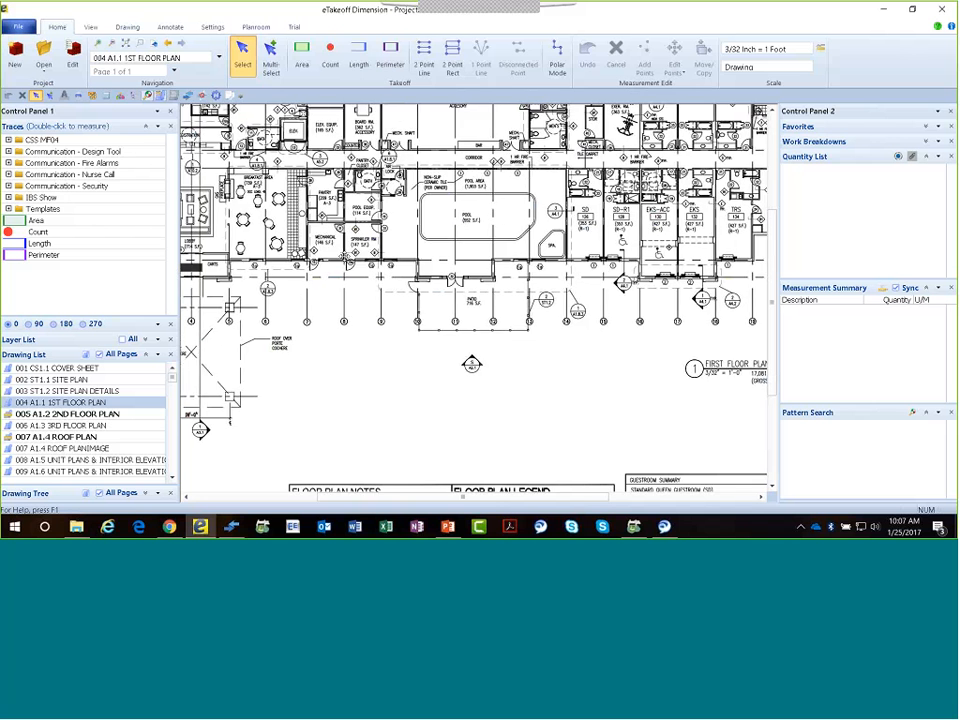
middle_click_drag(502, 217, 436, 310)
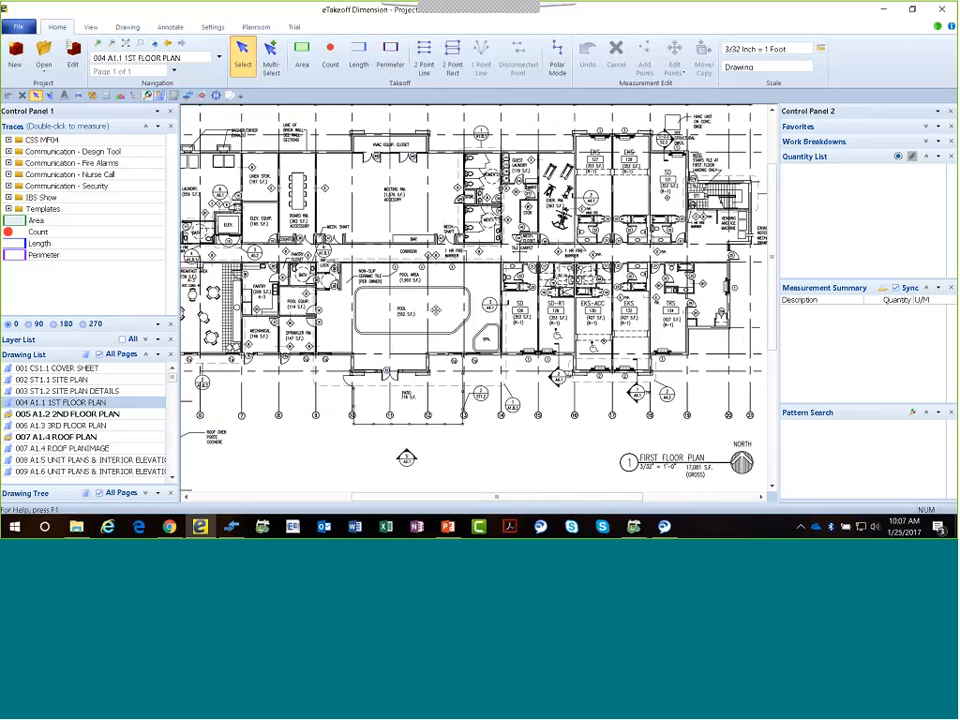
scroll(441, 315, "down", 3)
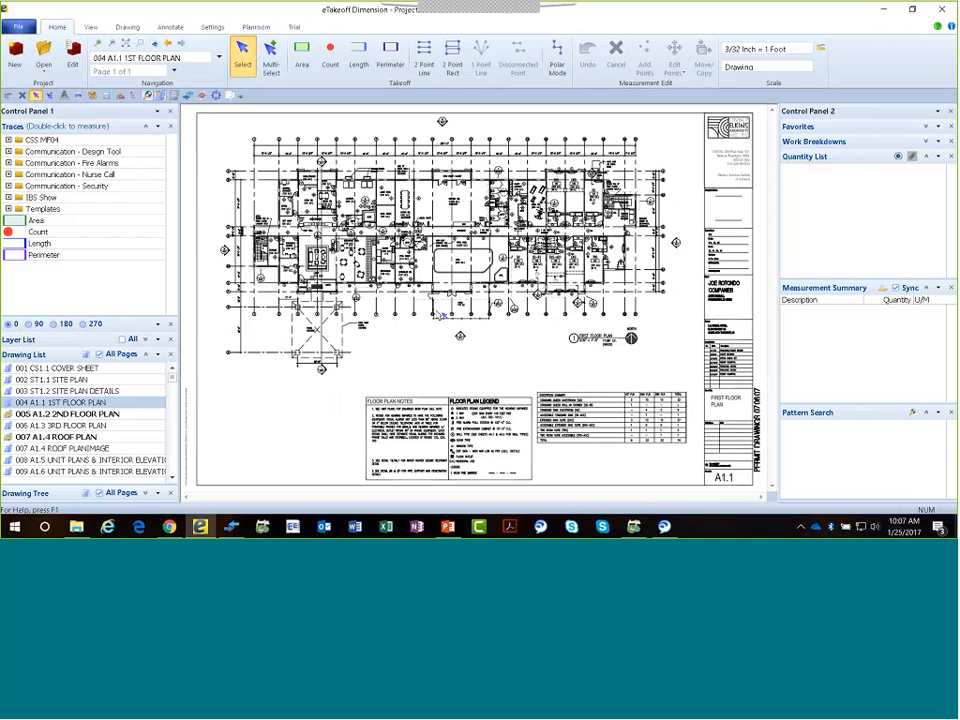
key("z")
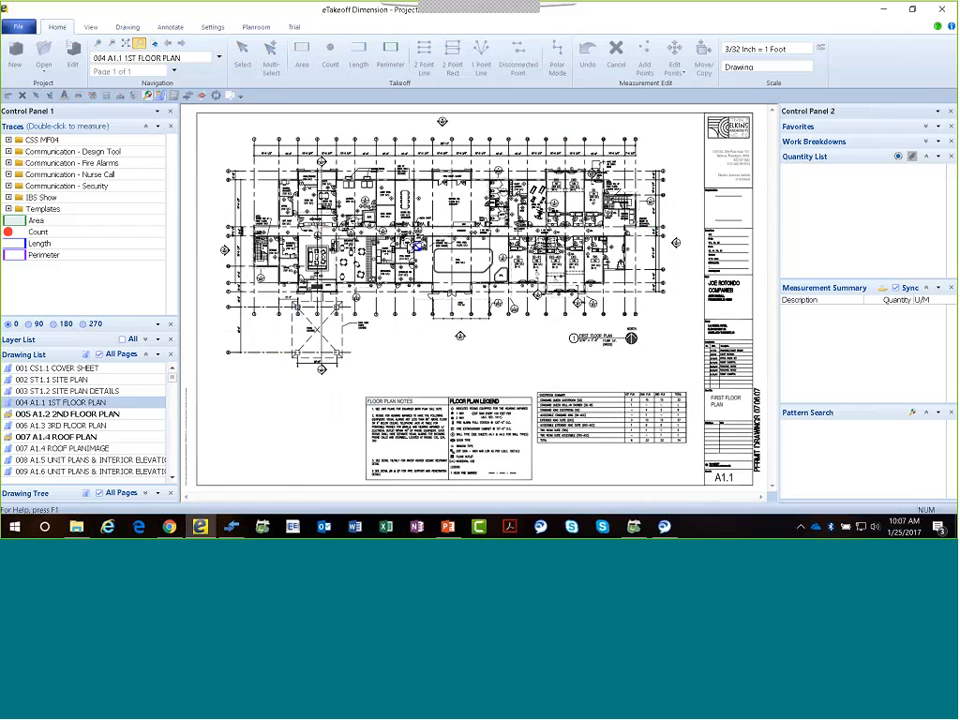
left_click_drag(404, 225, 513, 301)
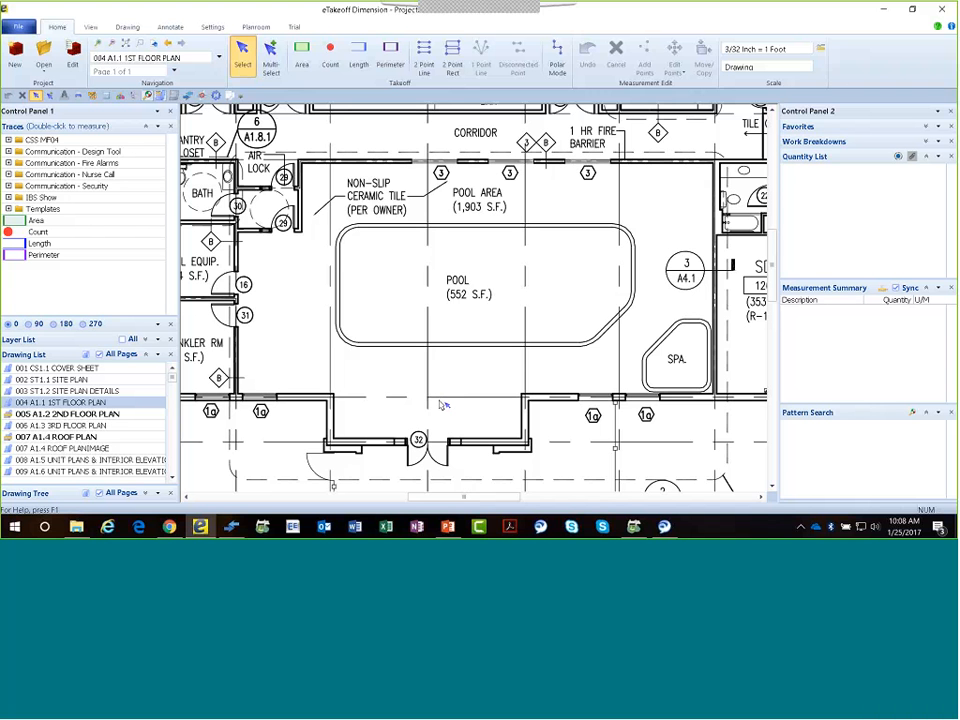
Set the first floor plan's drawing scale to the standard 3/32 Inch = 1 Foot.
left_click(820, 50)
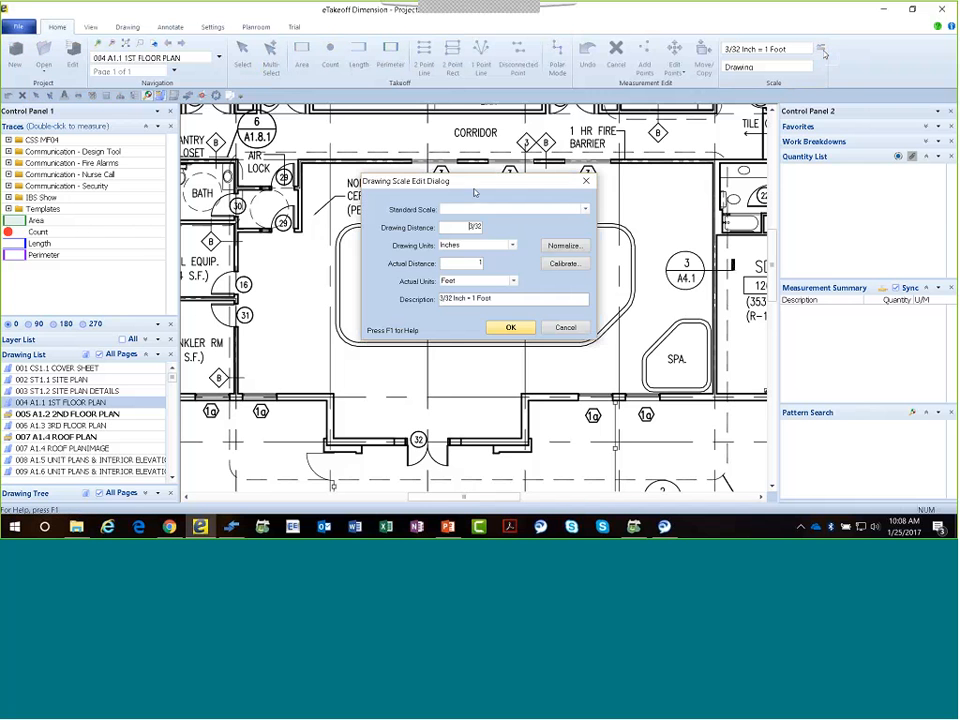
left_click(585, 209)
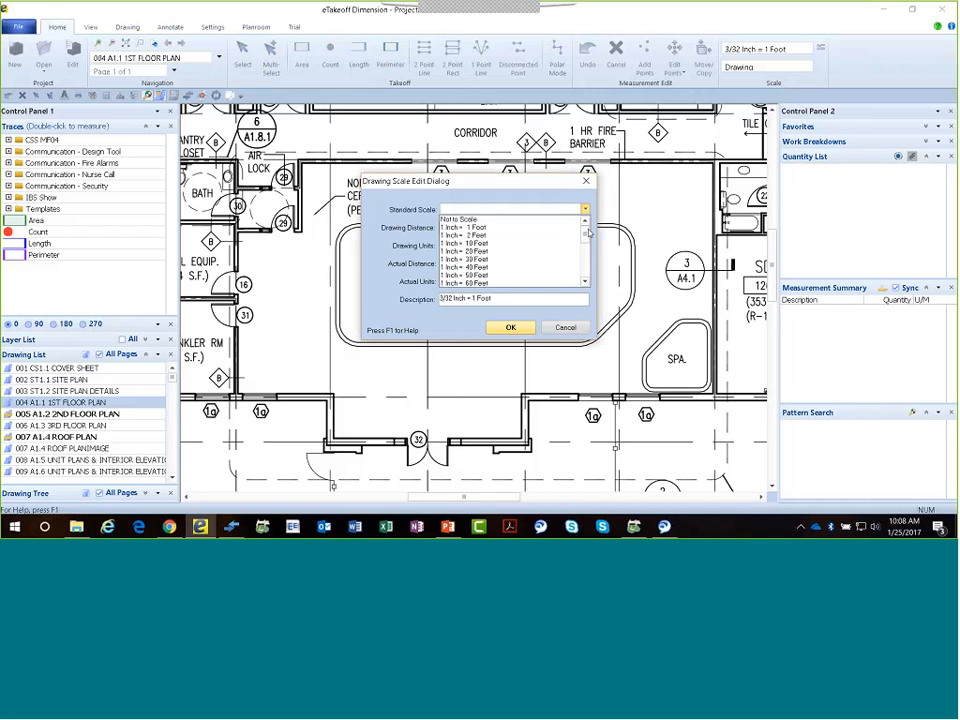
left_click_drag(587, 239, 587, 275)
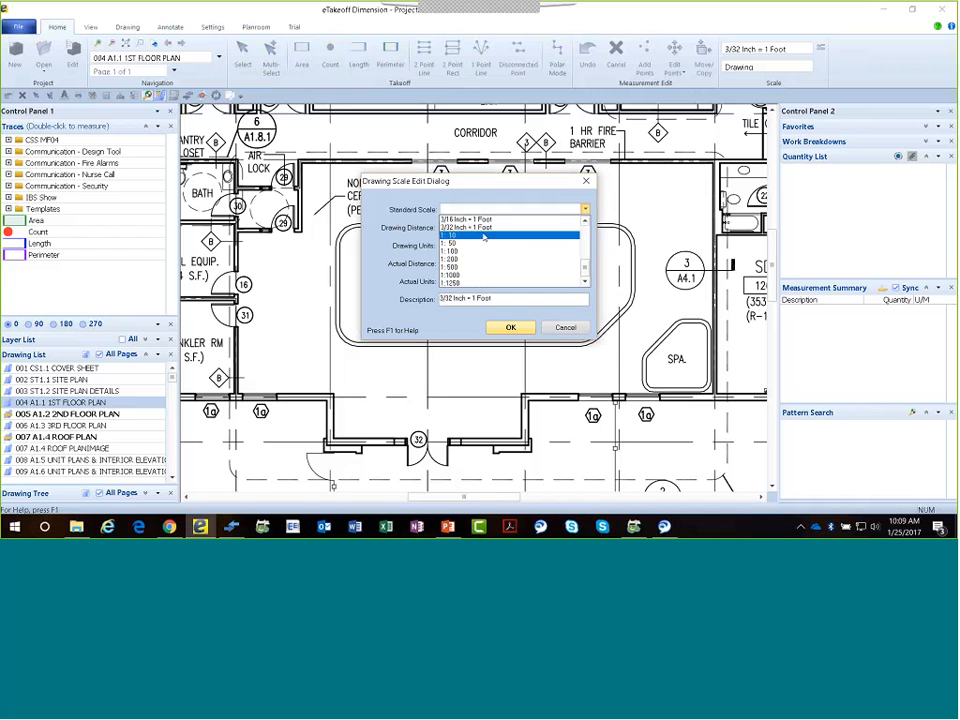
left_click(480, 229)
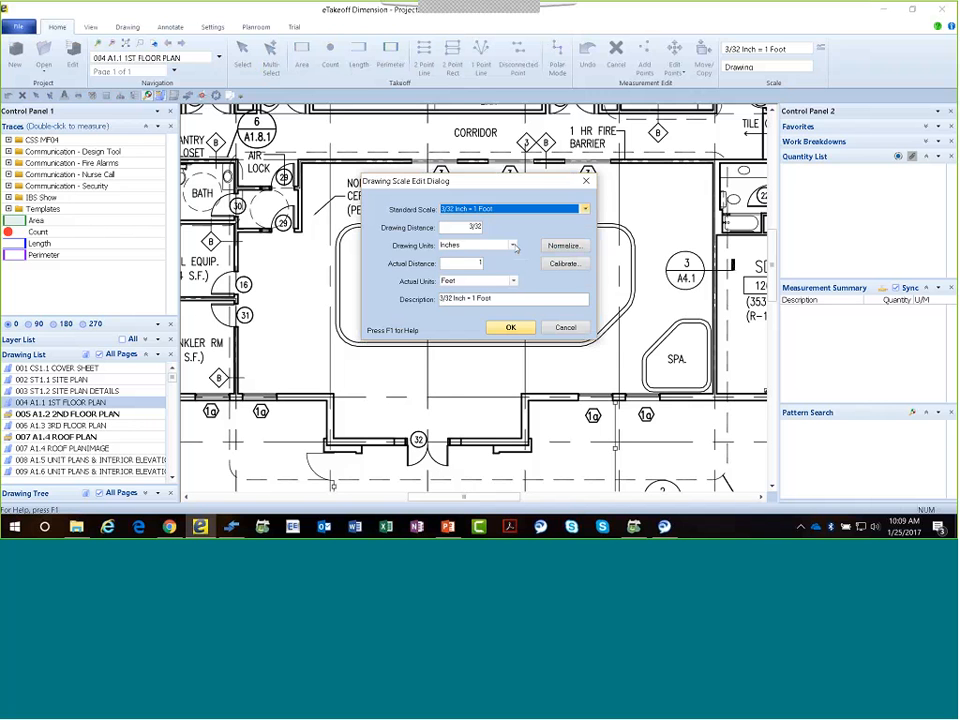
left_click(510, 327)
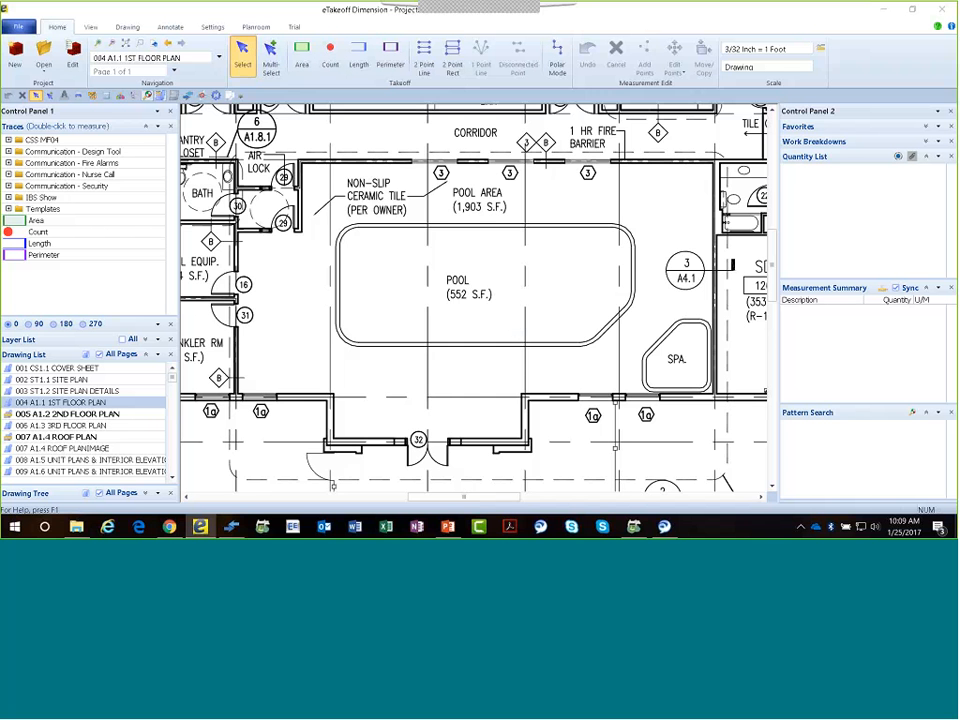
Examine the dimension strings beside the stair and vending end of the first floor plan, and return to the pool area.
middle_click_drag(508, 267, 10, 317)
middle_click_drag(574, 236, 188, 240)
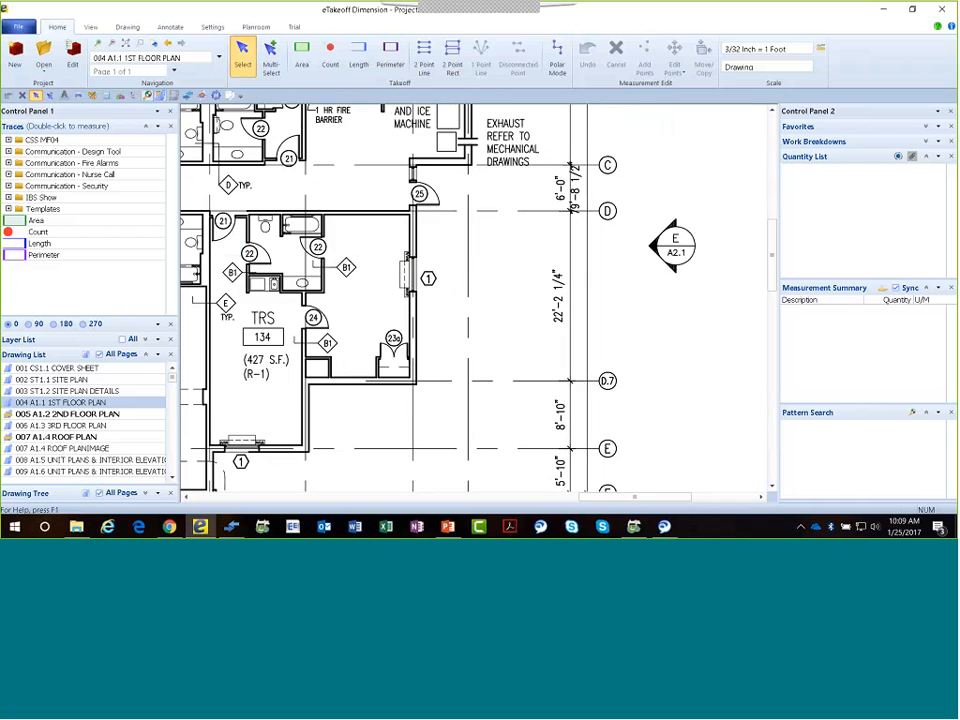
middle_click_drag(556, 256, 507, 425)
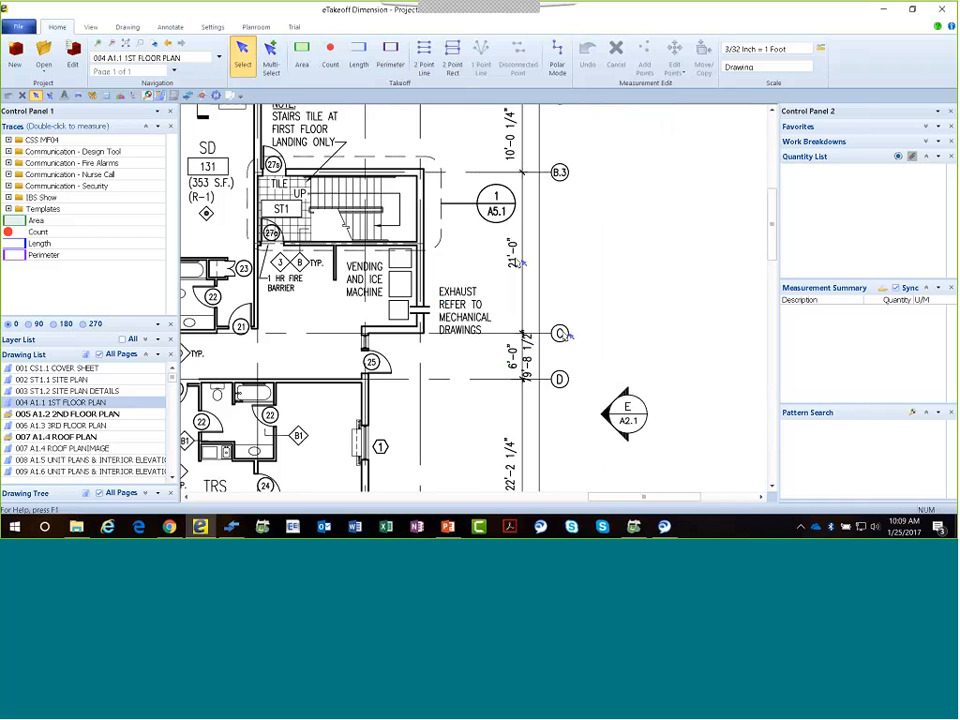
middle_click_drag(314, 309, 824, 254)
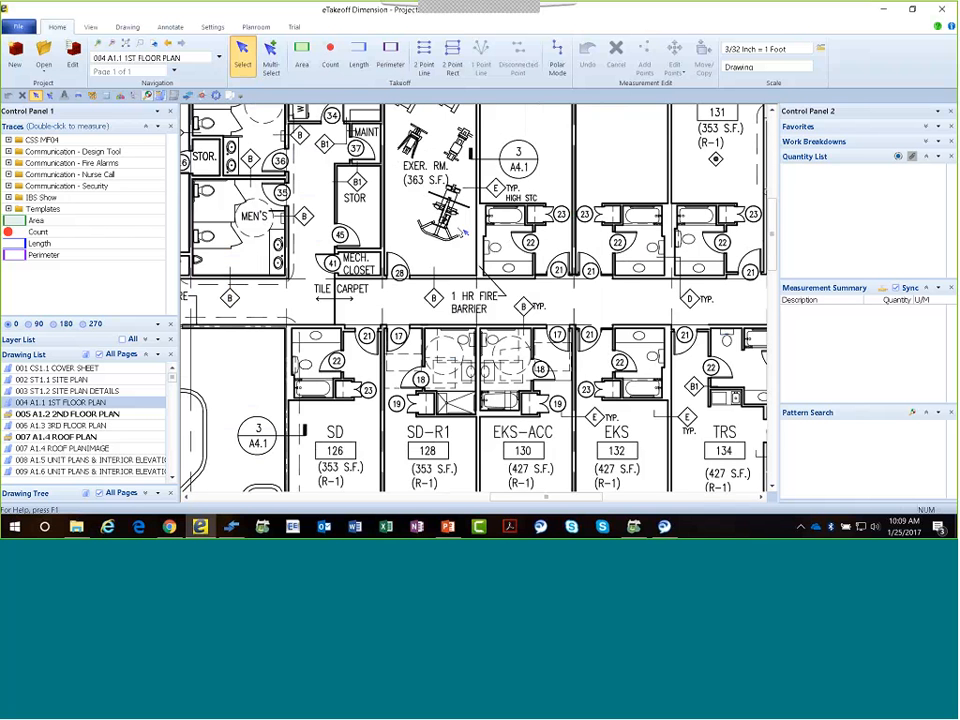
middle_click_drag(362, 261, 782, 89)
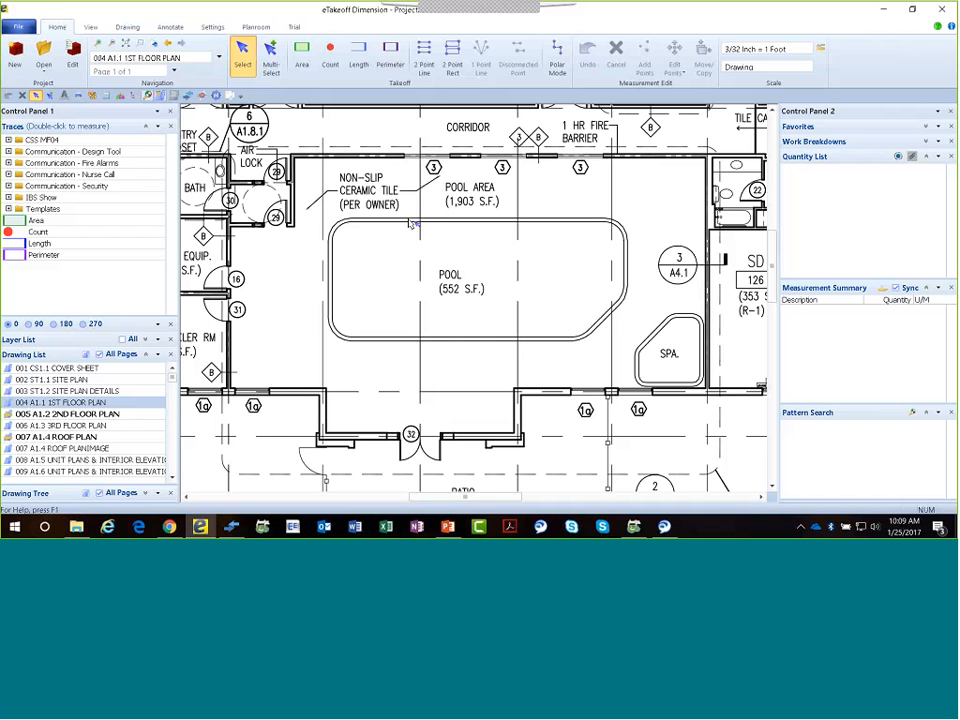
Start an area takeoff and name its new trace Epoxy Floor Coating.
left_click(301, 58)
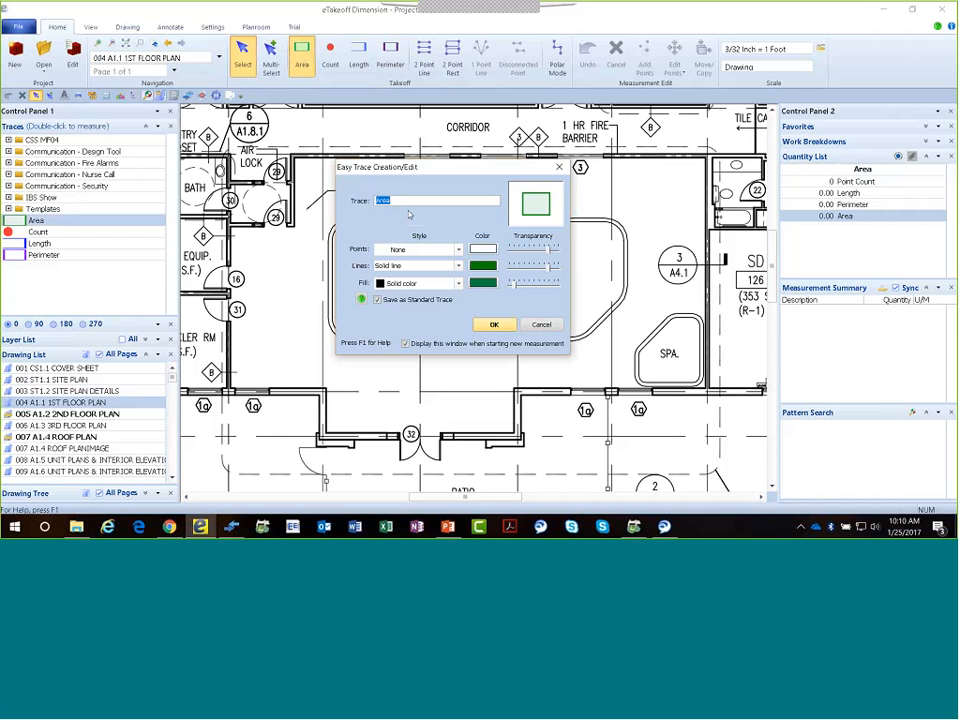
type("Epoxy Floor Coating")
Set both the line colour and the fill colour of the Epoxy Floor Coating trace to orange.
left_click(483, 281)
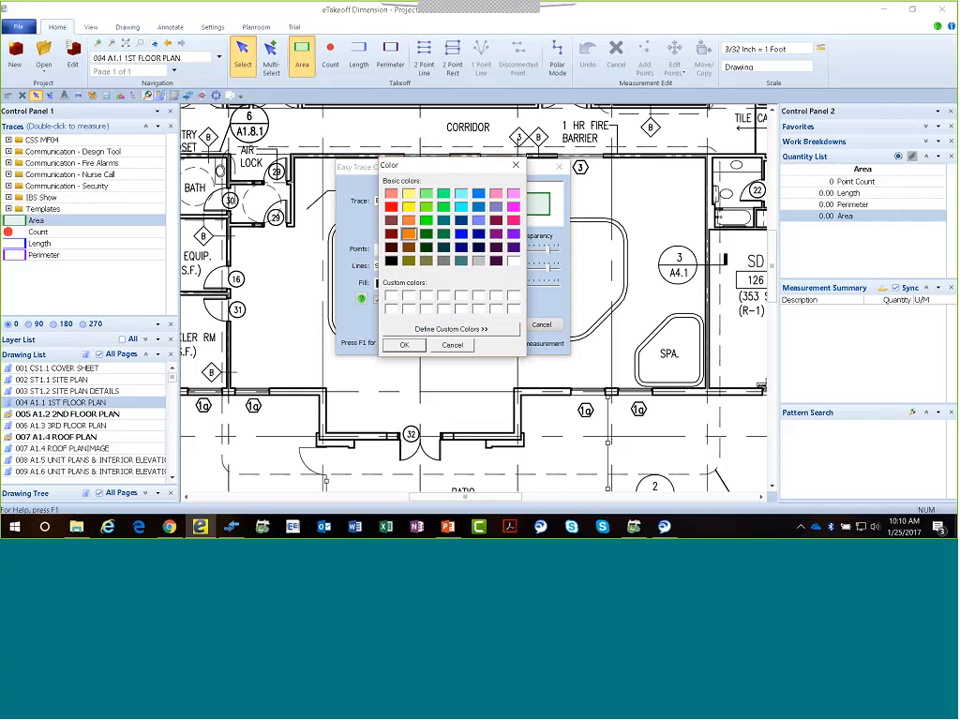
left_click(404, 344)
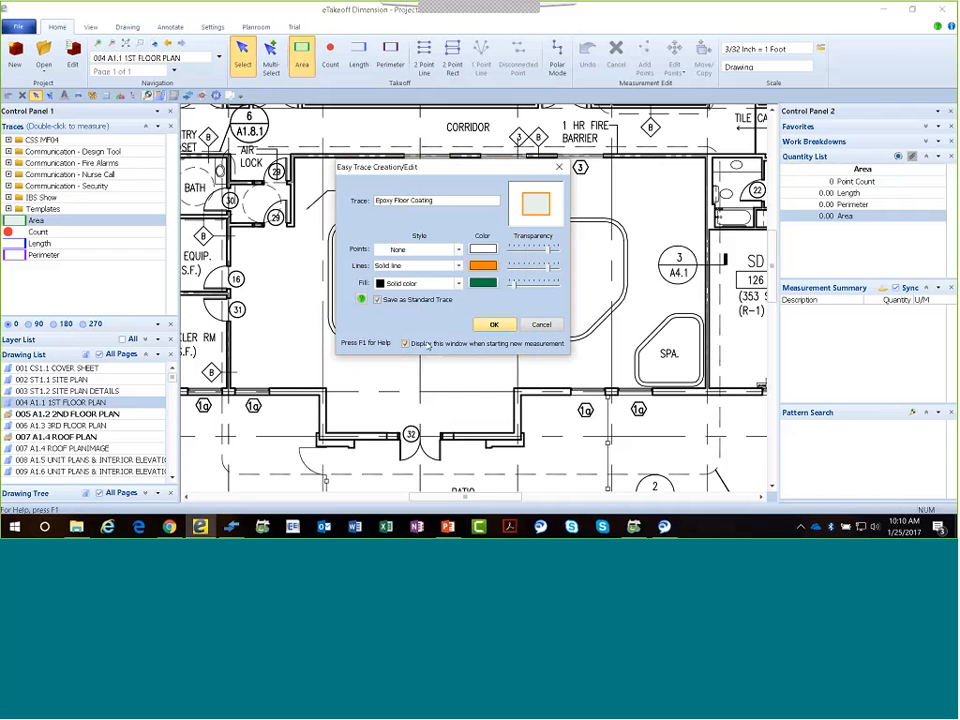
left_click(484, 283)
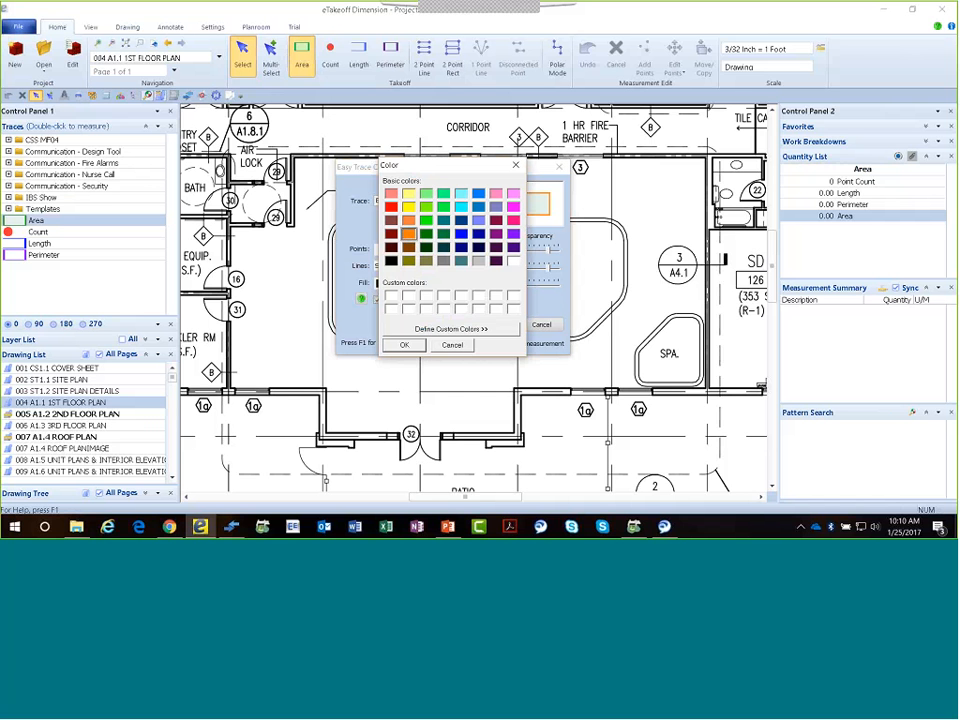
left_click(404, 344)
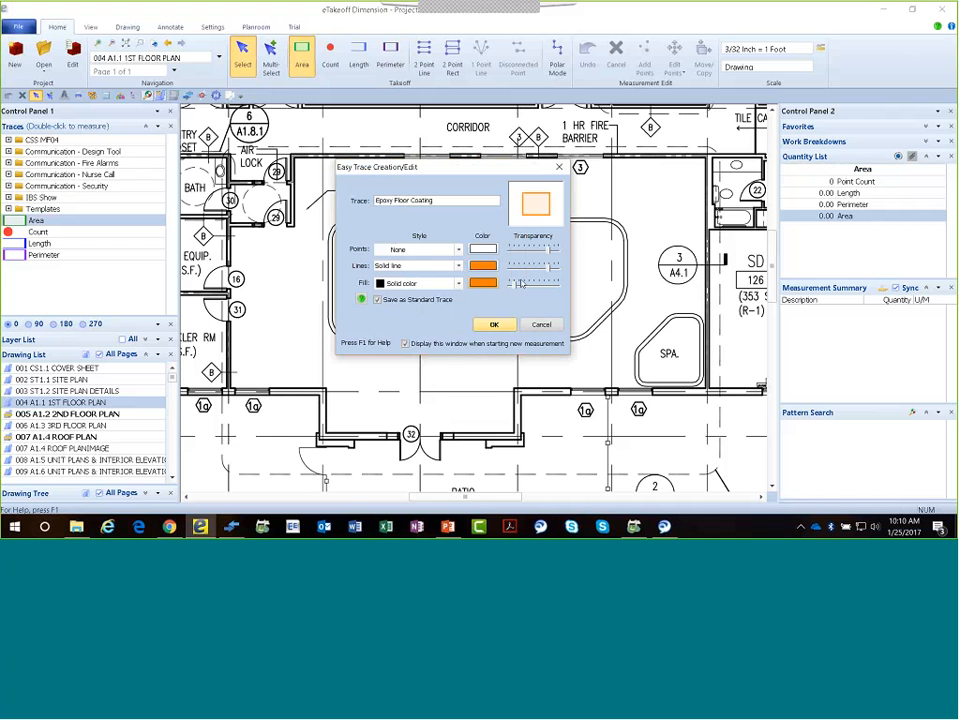
Give the trace a Diagonal cross fill, adjust the fill transparency to about mid-range, and accept the Epoxy Floor Coating trace.
left_click(430, 283)
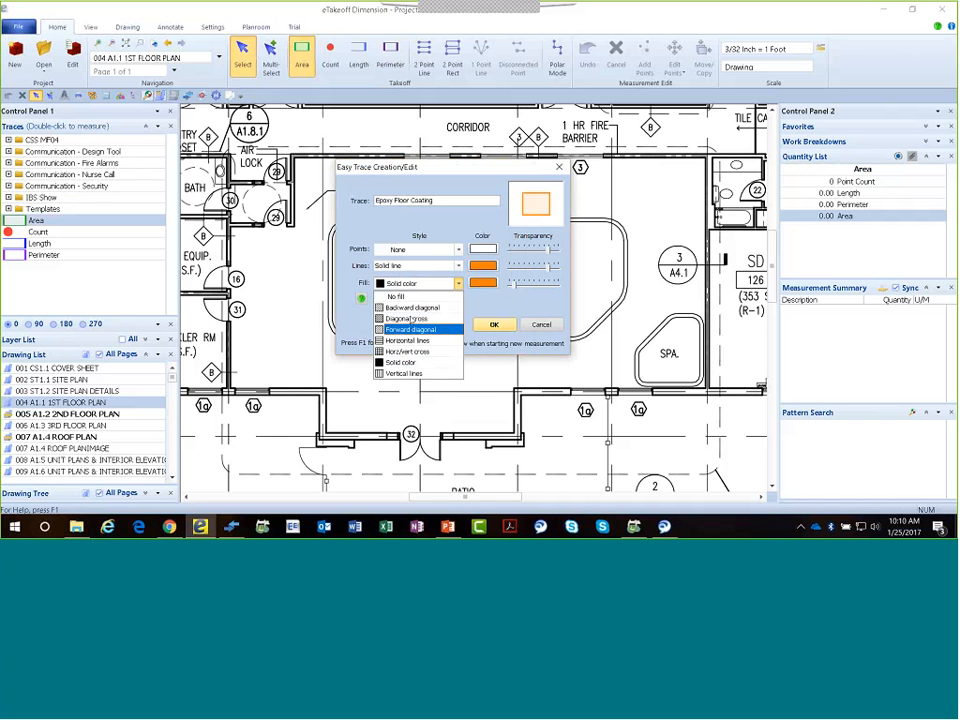
left_click(410, 318)
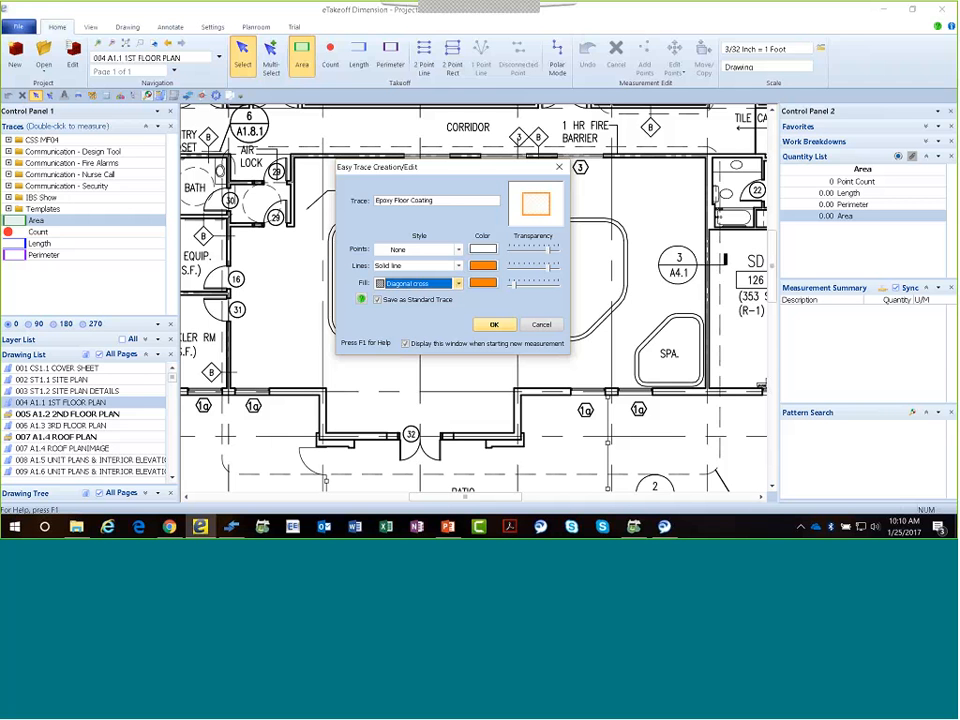
left_click(516, 285)
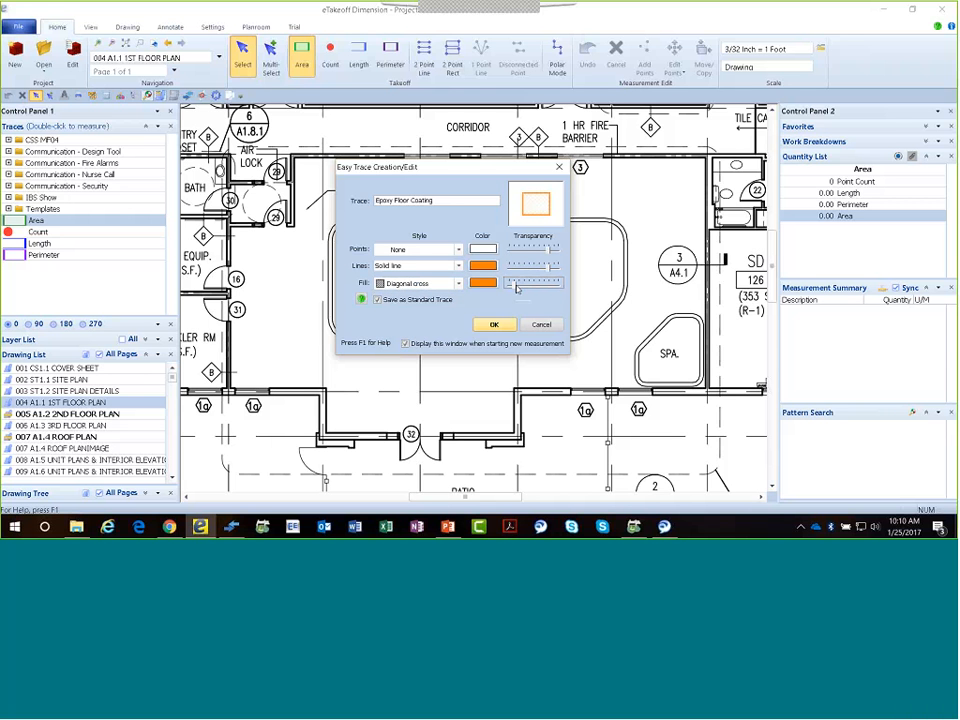
left_click_drag(516, 287, 534, 290)
left_click(494, 325)
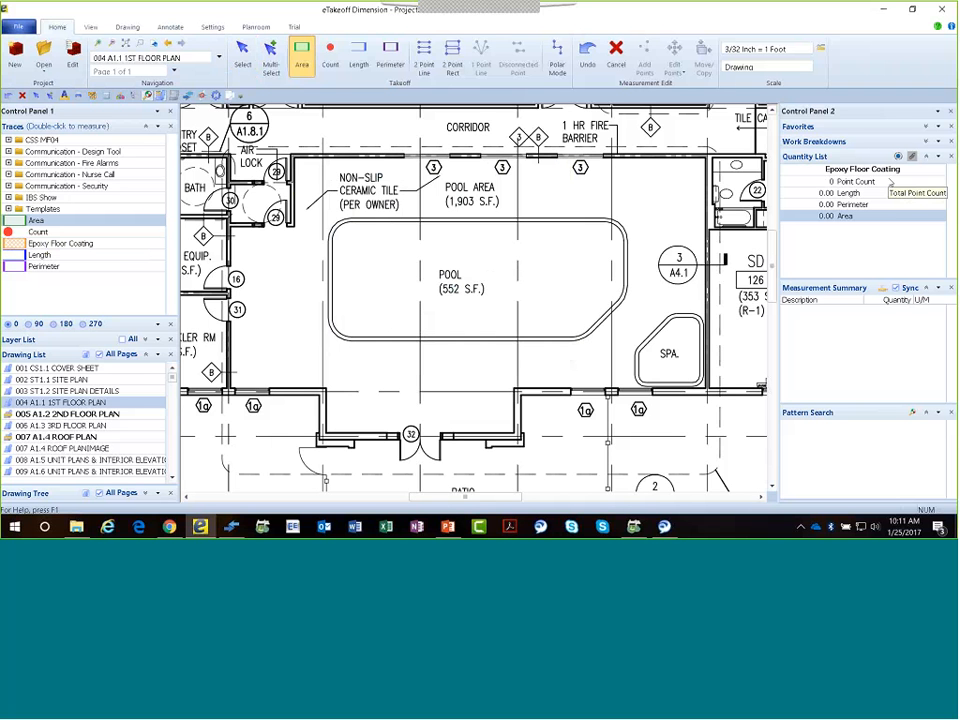
Trace the pool area room with the Epoxy Floor Coating area, following the inside wall corners, the door 32 recess and the air lock notch.
left_click(296, 158)
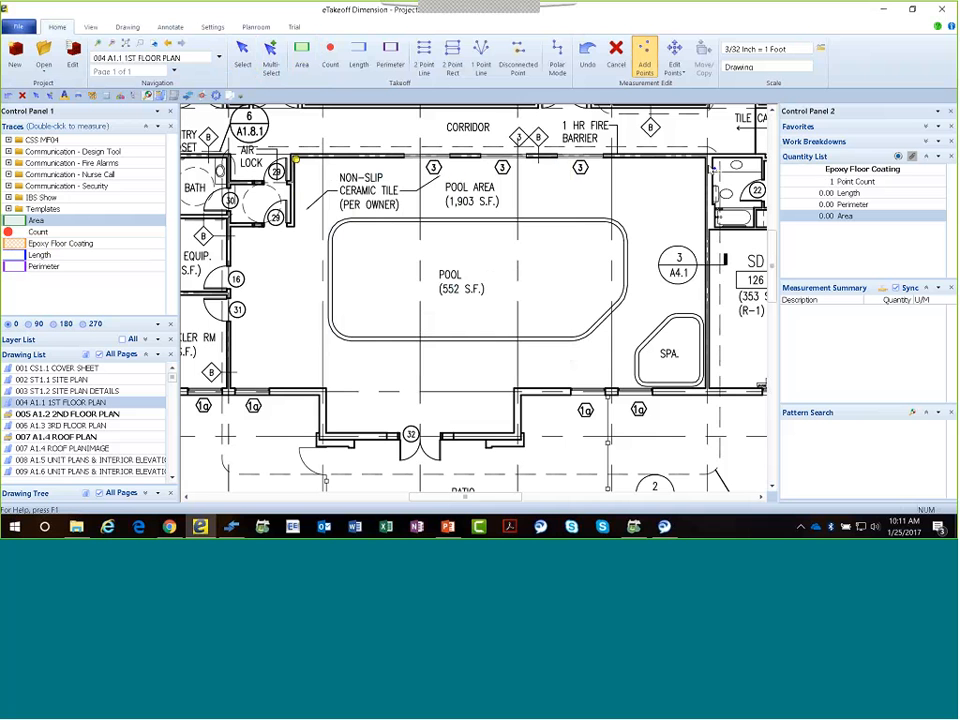
left_click(707, 158)
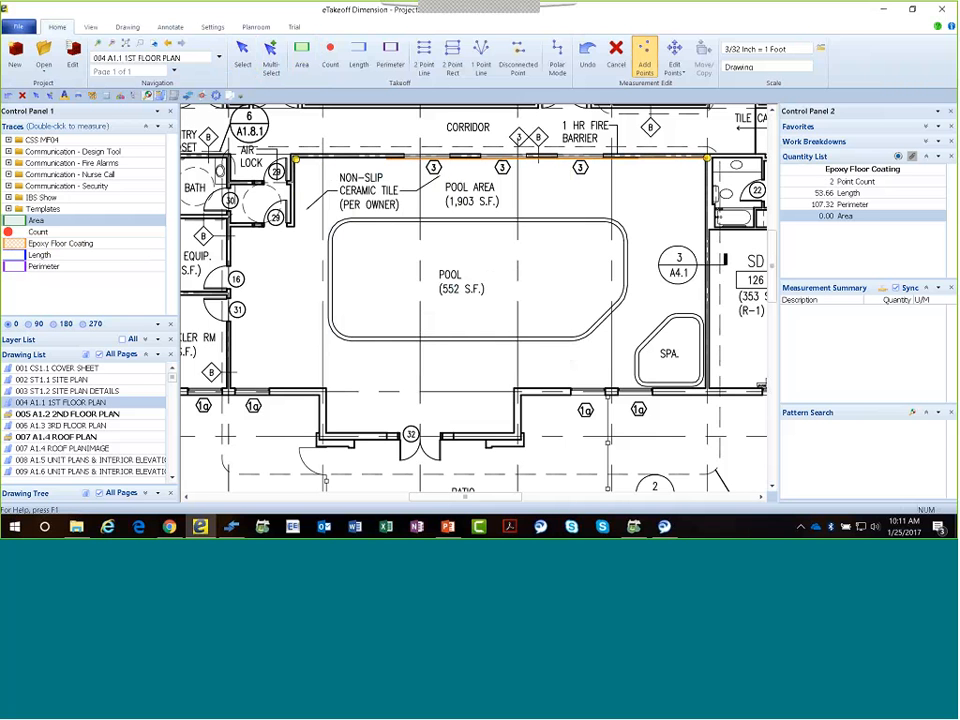
left_click(706, 384)
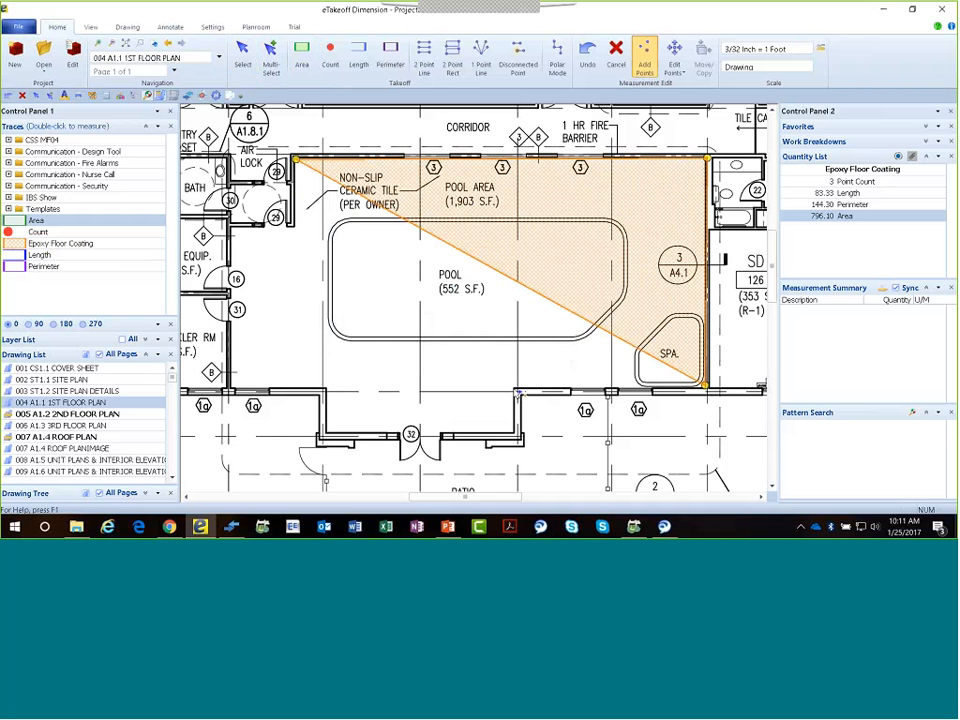
left_click(513, 388)
left_click(515, 433)
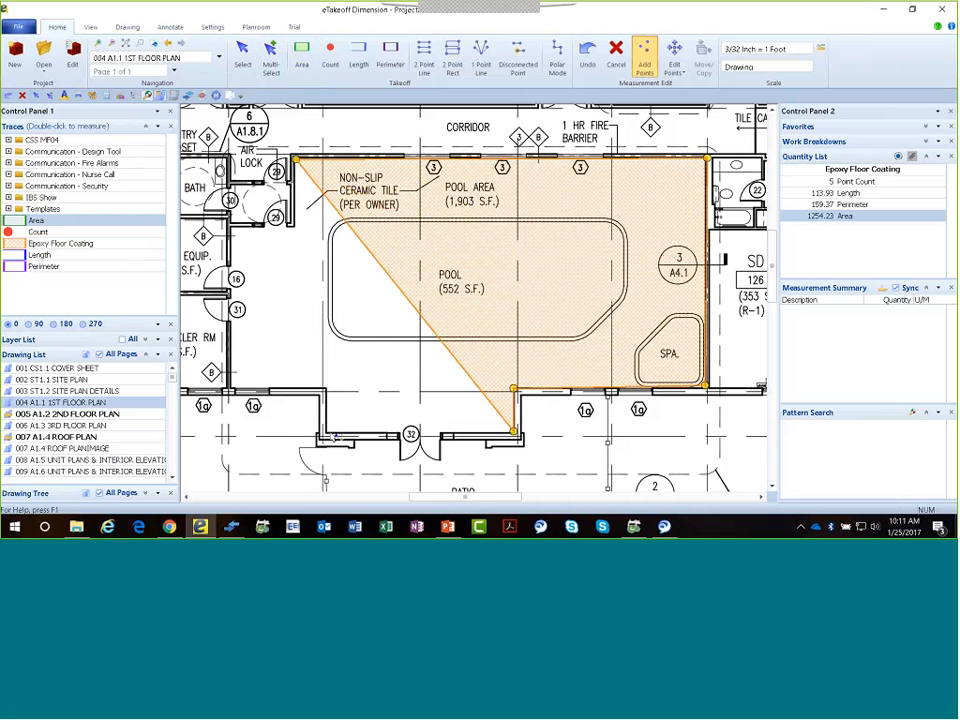
left_click(325, 433)
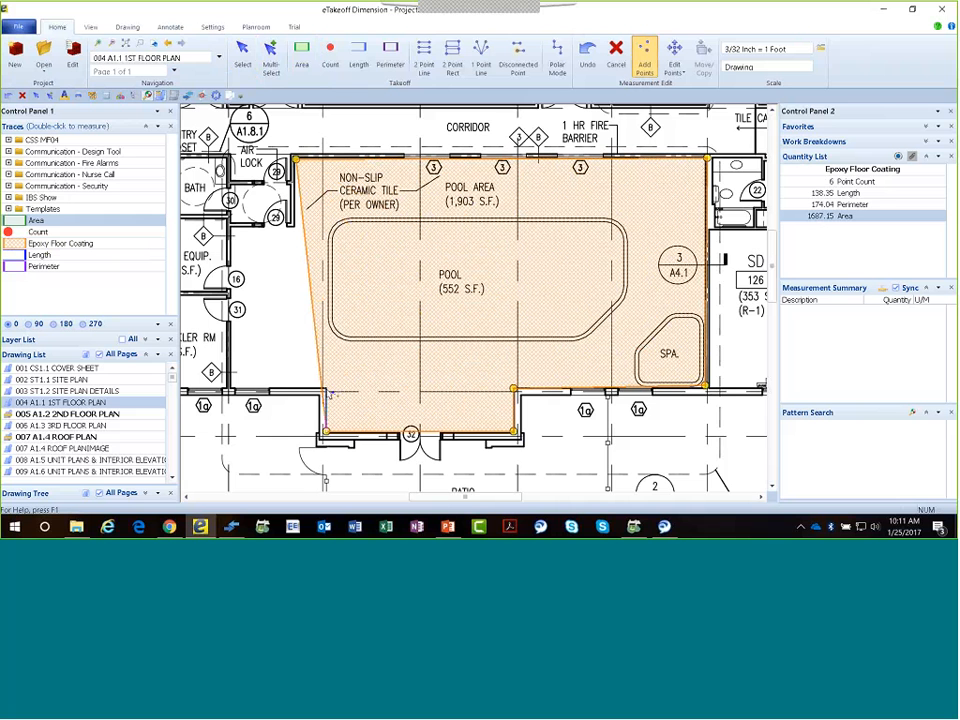
mouse_move(332, 393)
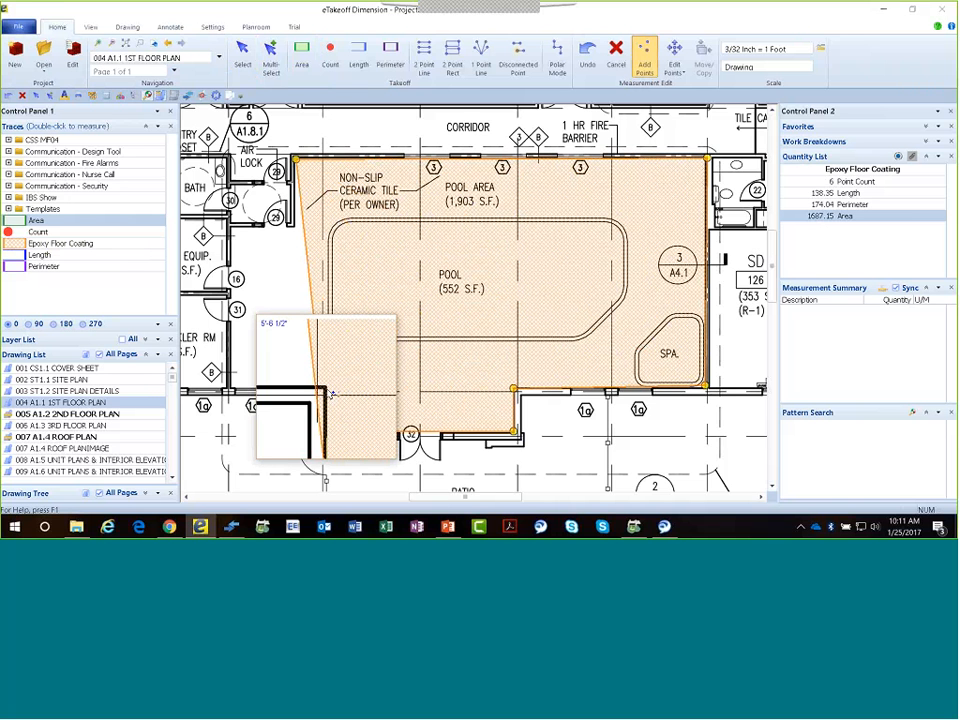
left_click(327, 390)
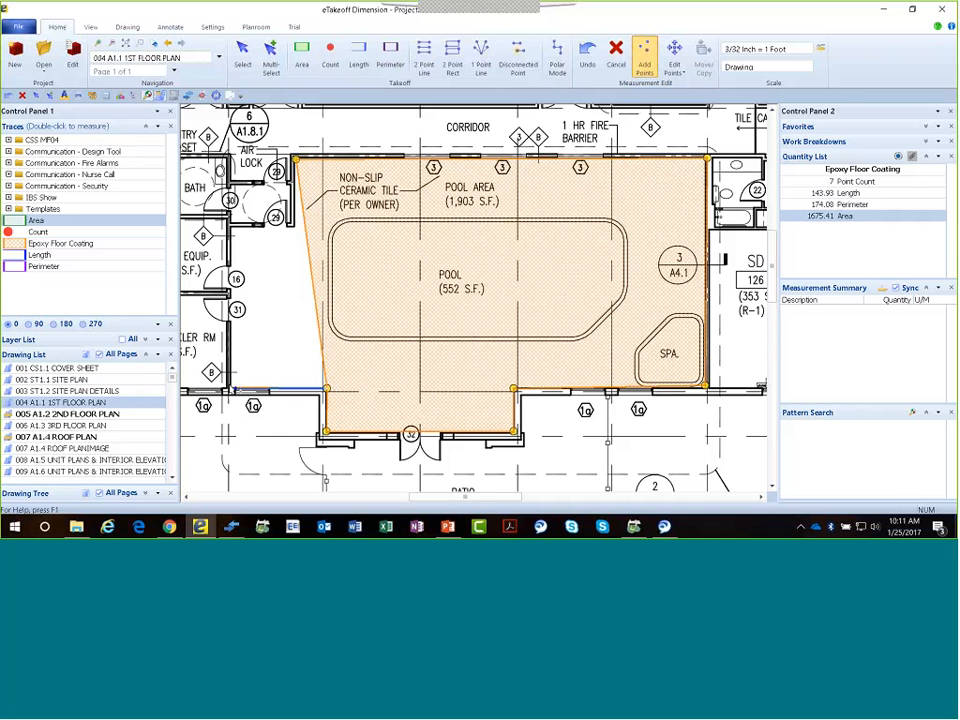
left_click(231, 389)
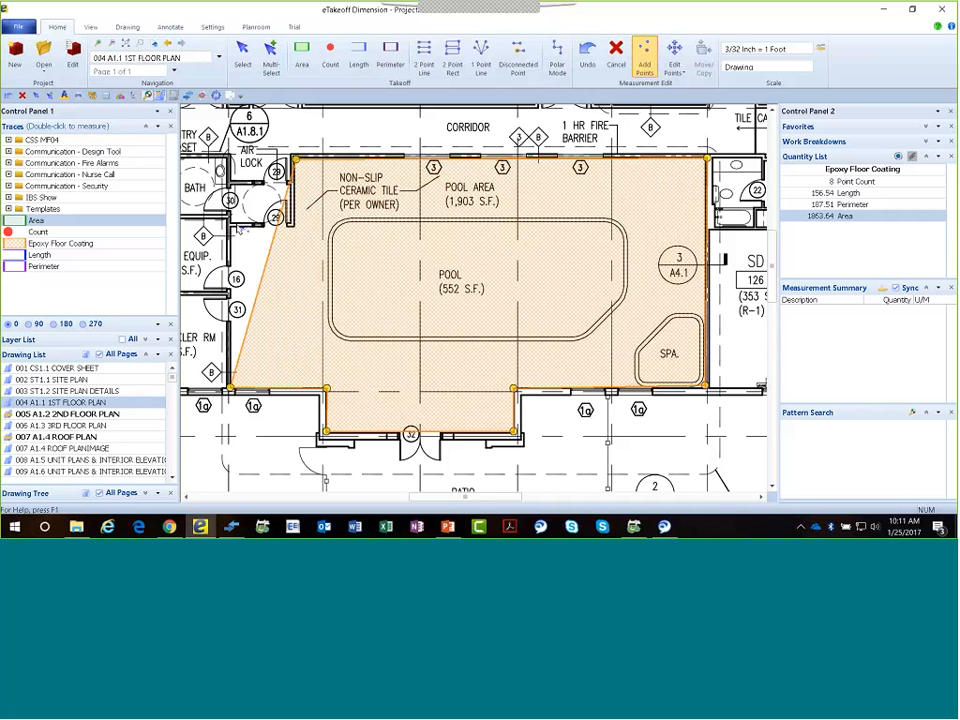
left_click(229, 225)
left_click(295, 227)
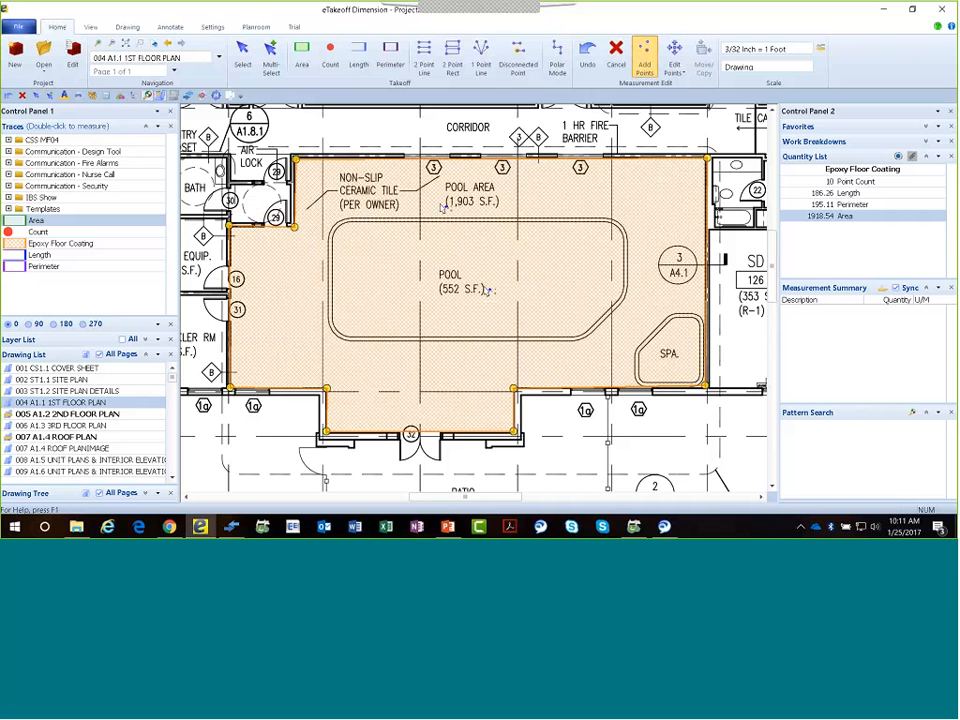
Undo a stray point inside the pool area and the last two outline corners, and retrace the corners below the air lock.
left_click(440, 202)
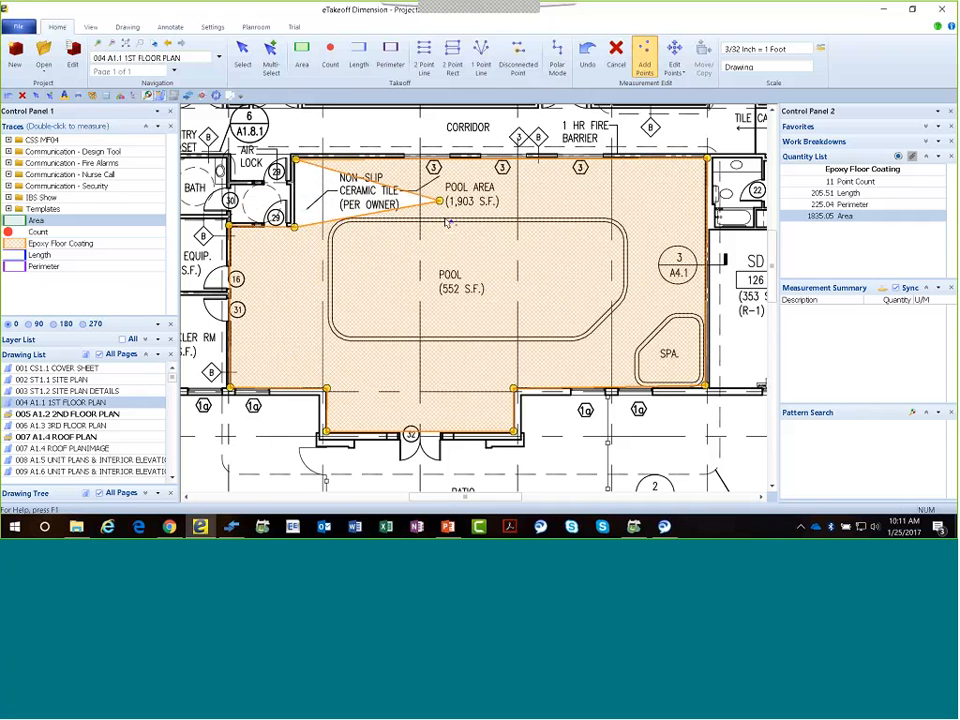
left_click(588, 66)
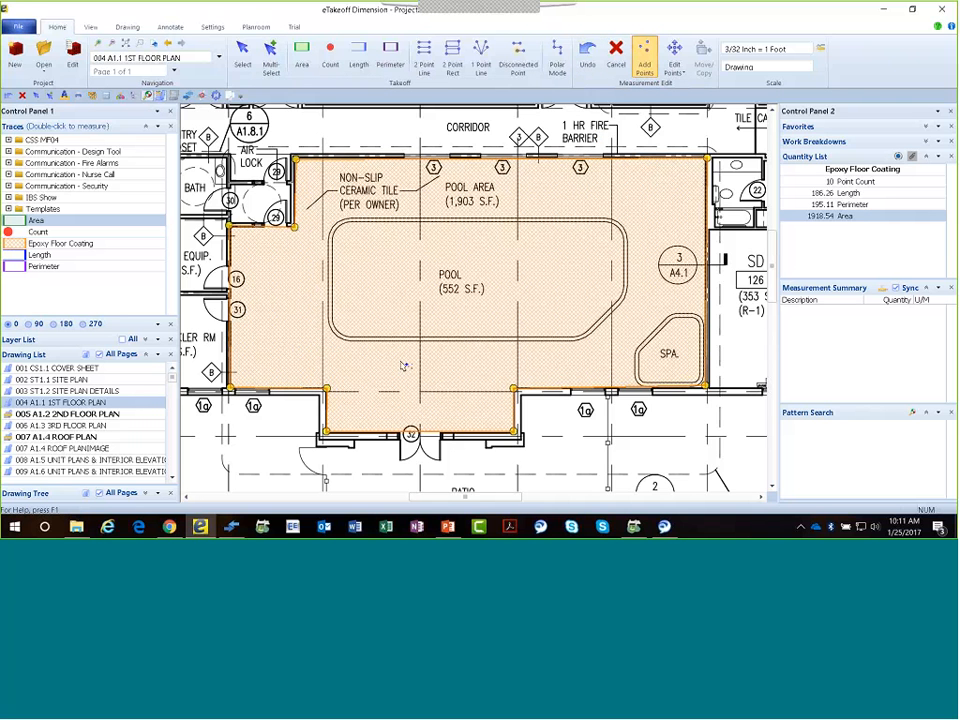
key("ctrl+z")
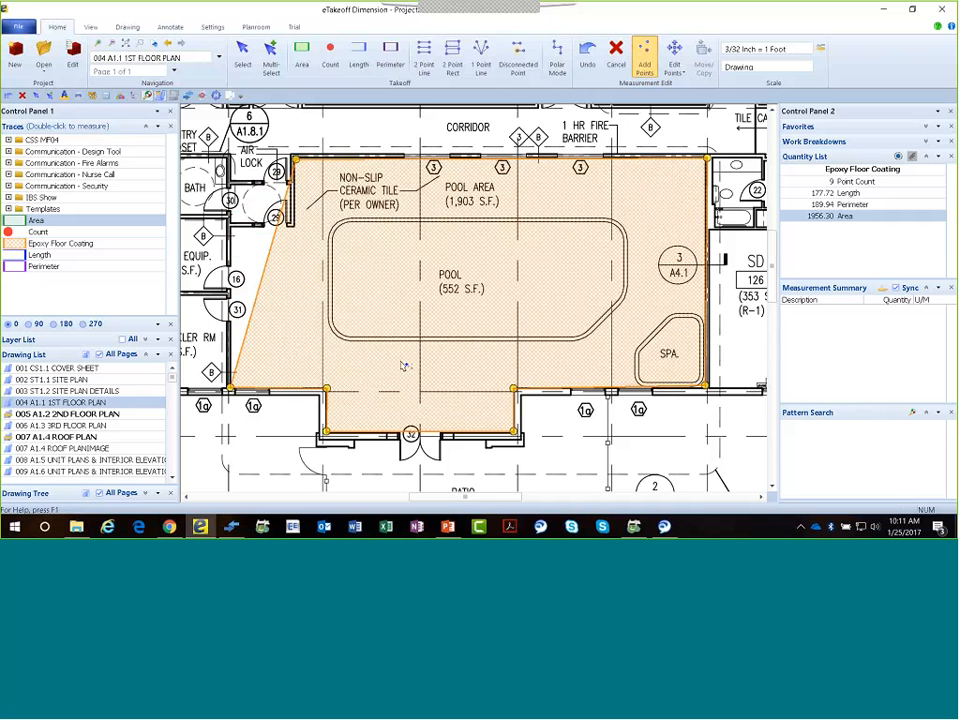
key("ctrl+z")
left_click(230, 229)
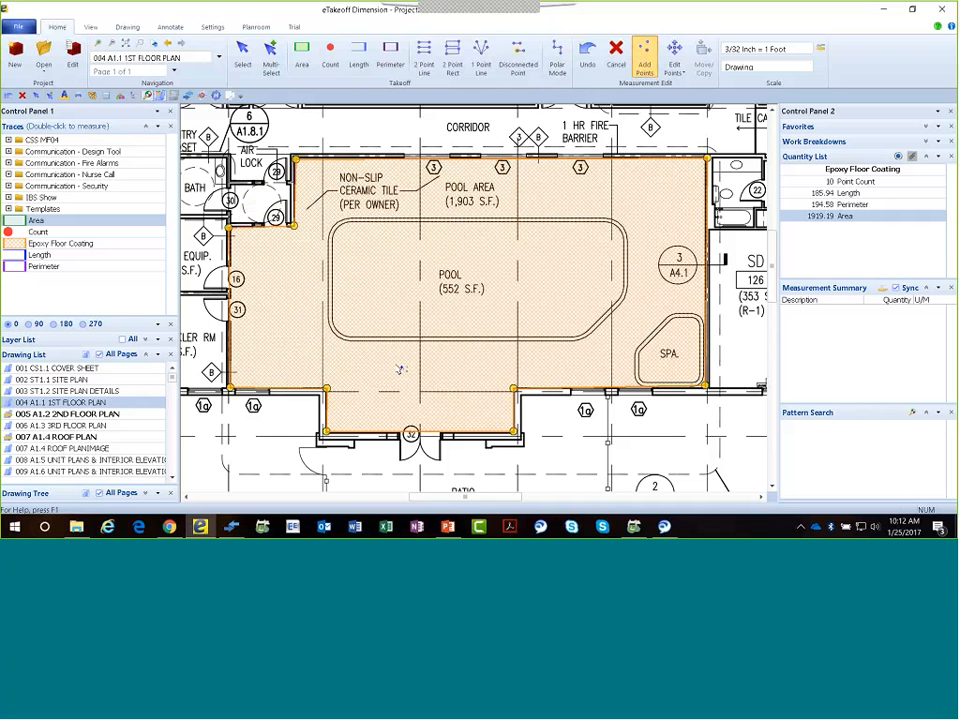
Start a disconnected cutout on the pool's outer edge and trace its upper-left rounded corner as a three-point arc.
left_click(520, 60)
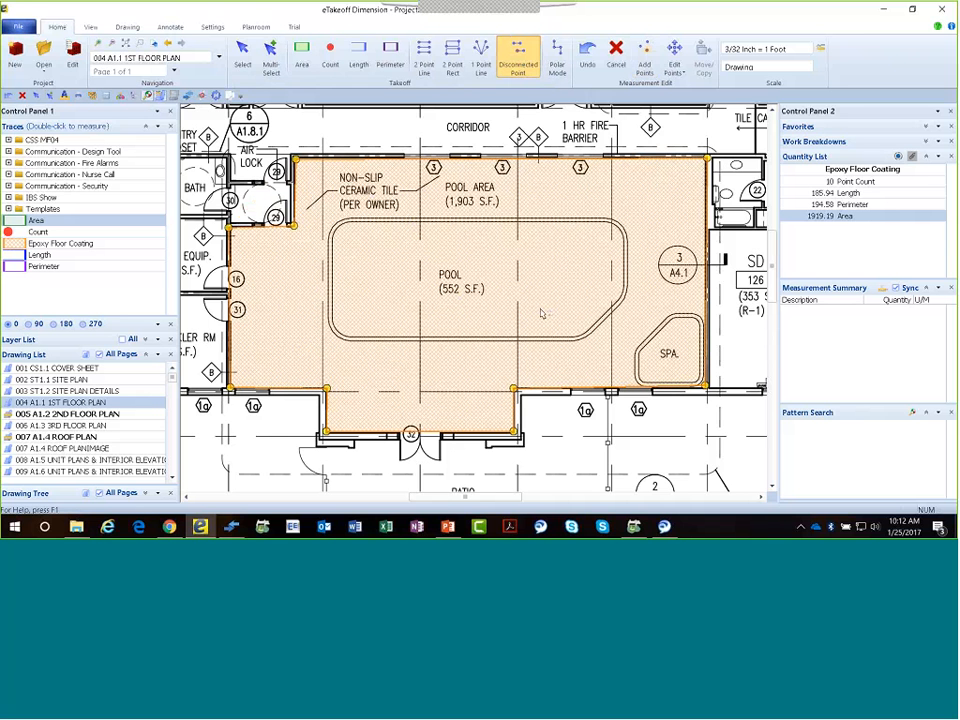
scroll(445, 261, "up", 1)
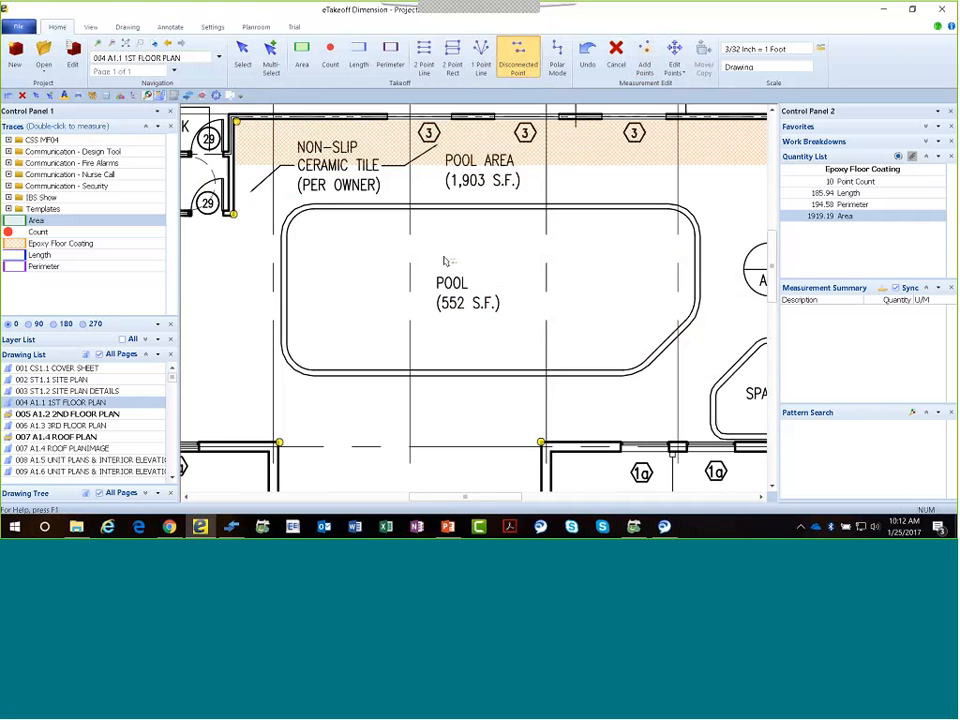
scroll(392, 240, "up", 1)
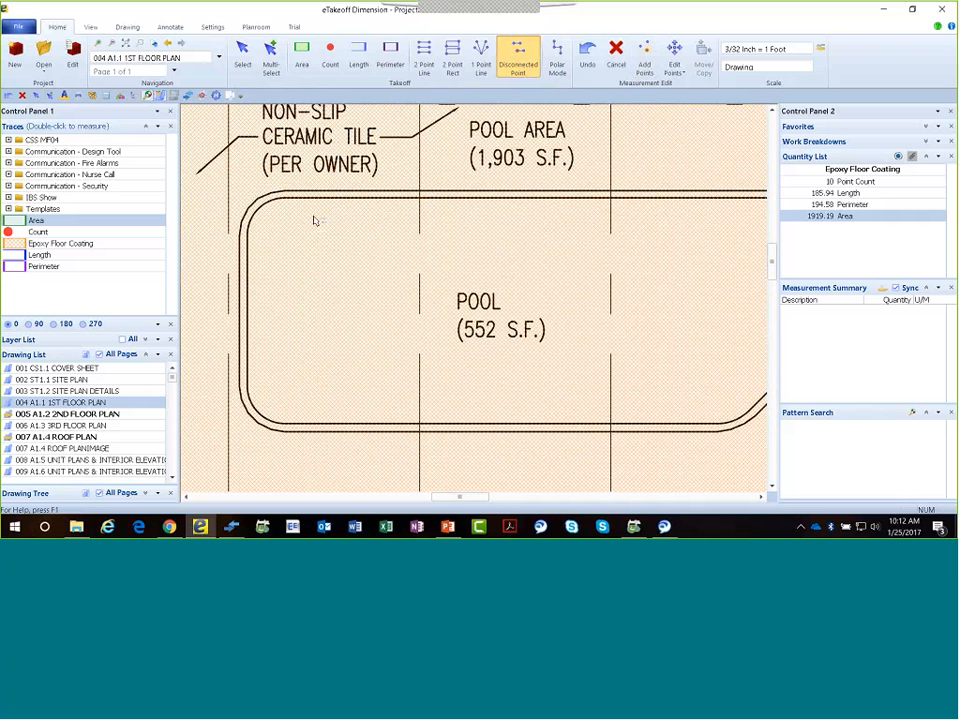
scroll(390, 244, "down", 1)
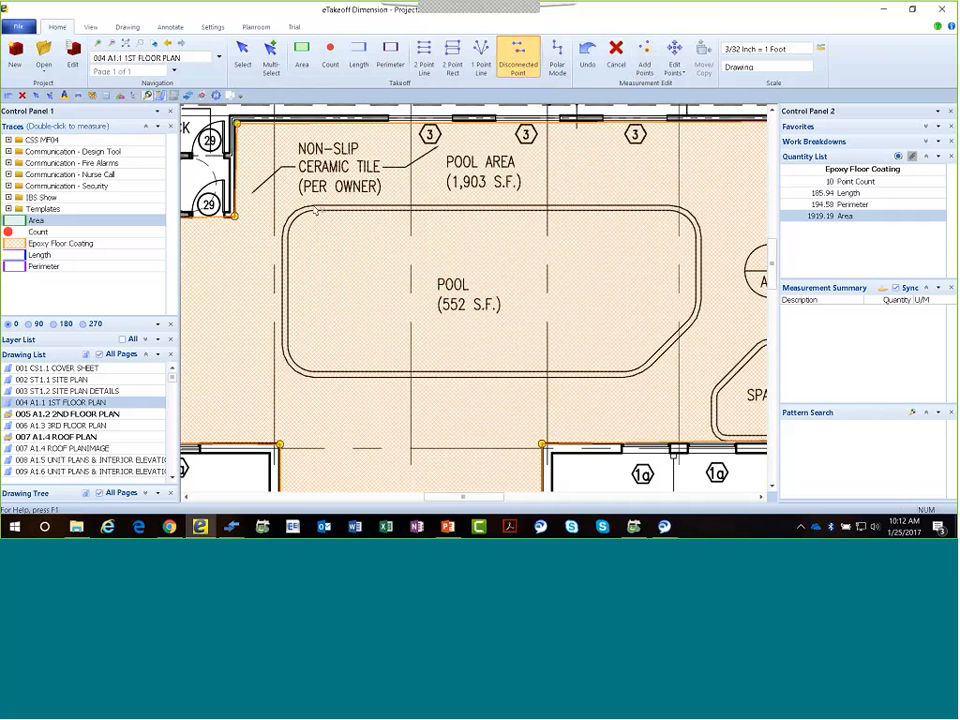
left_click(313, 206)
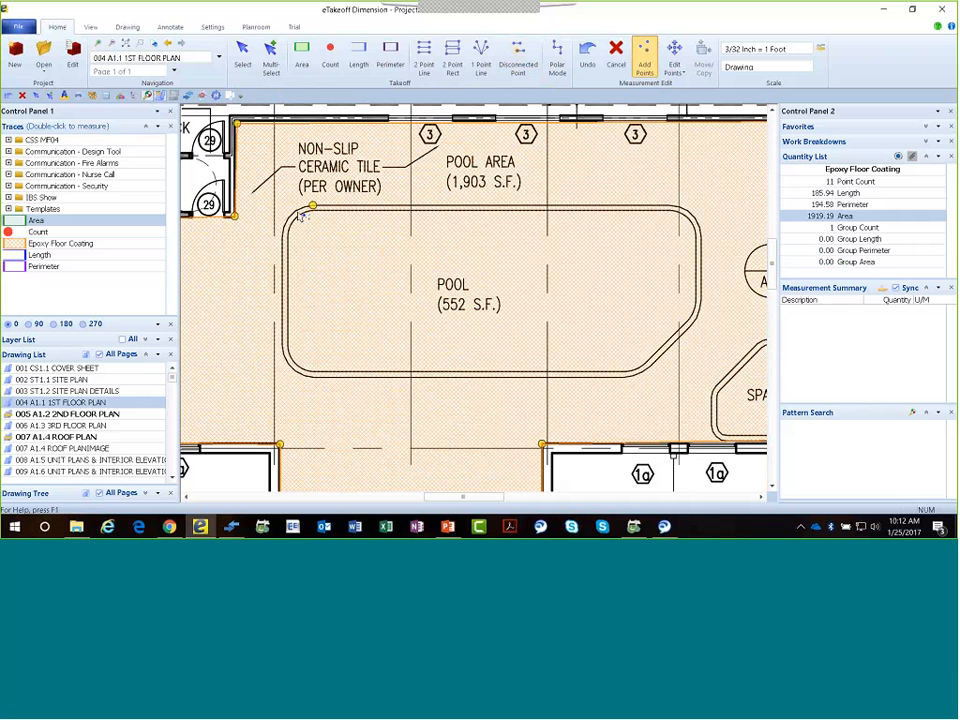
left_click(290, 214)
left_click(285, 232)
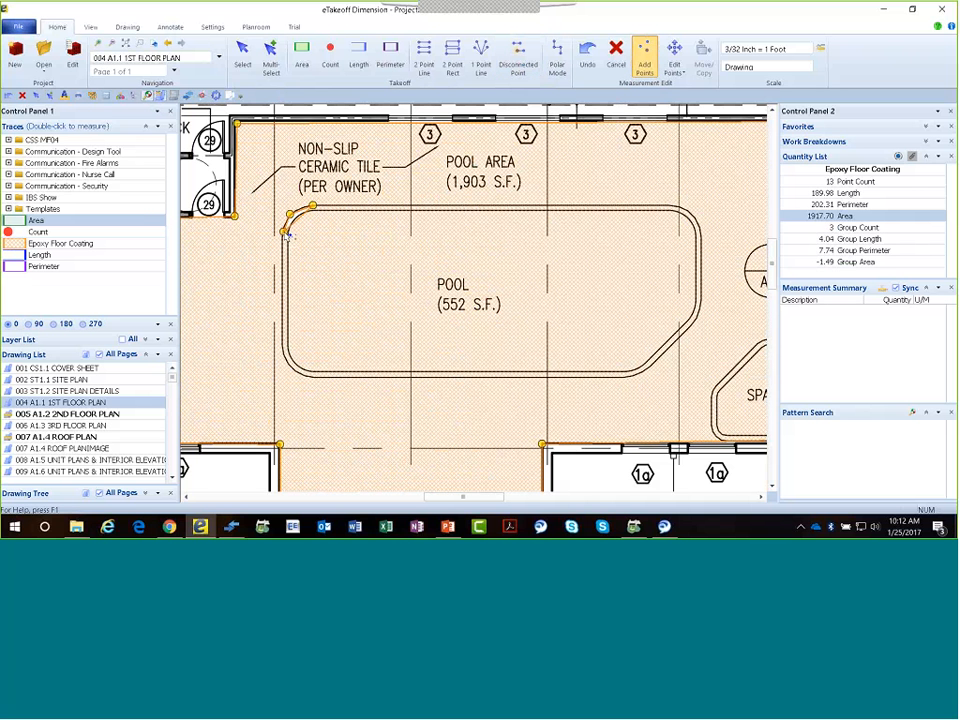
key("a")
Continue the pool cutout down the left side and along the bottom edge, tracing both lower rounded corners as arcs.
left_click(285, 348)
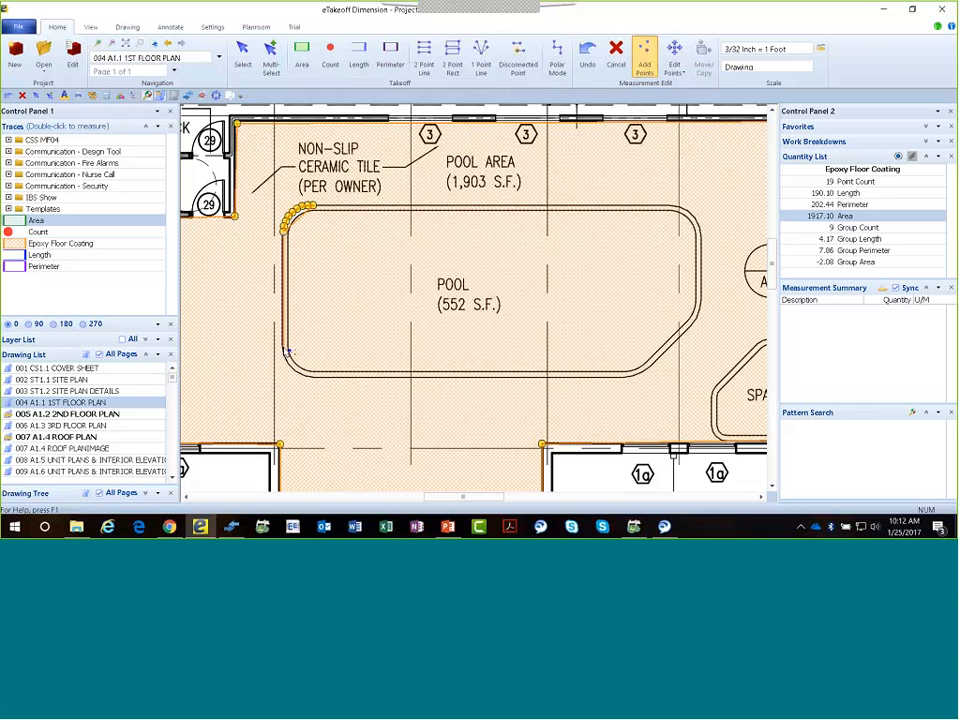
left_click(292, 370)
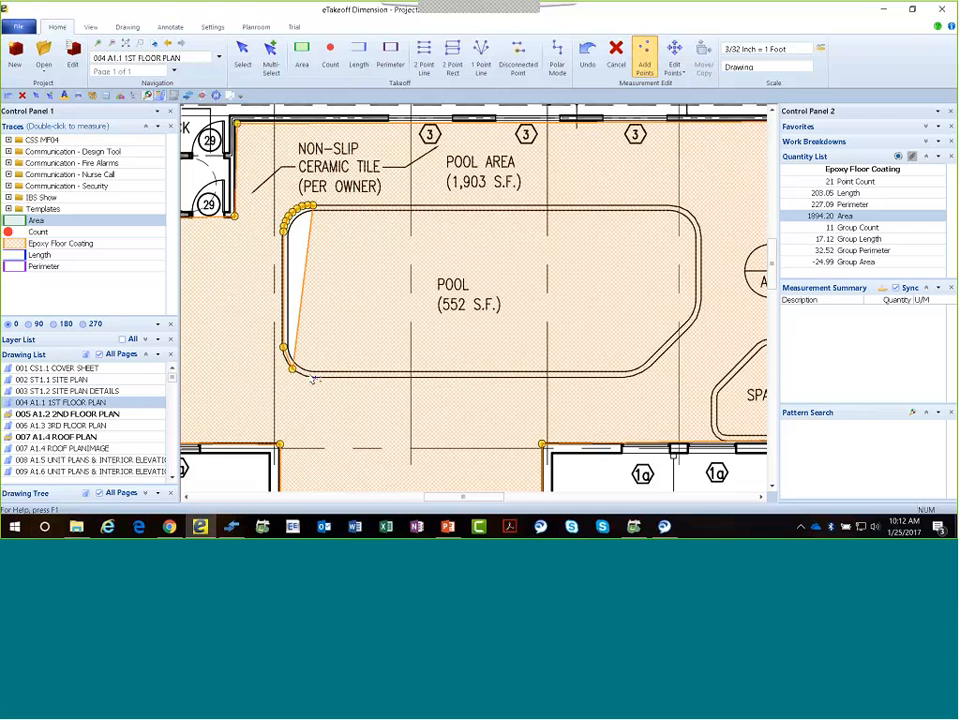
left_click(310, 376)
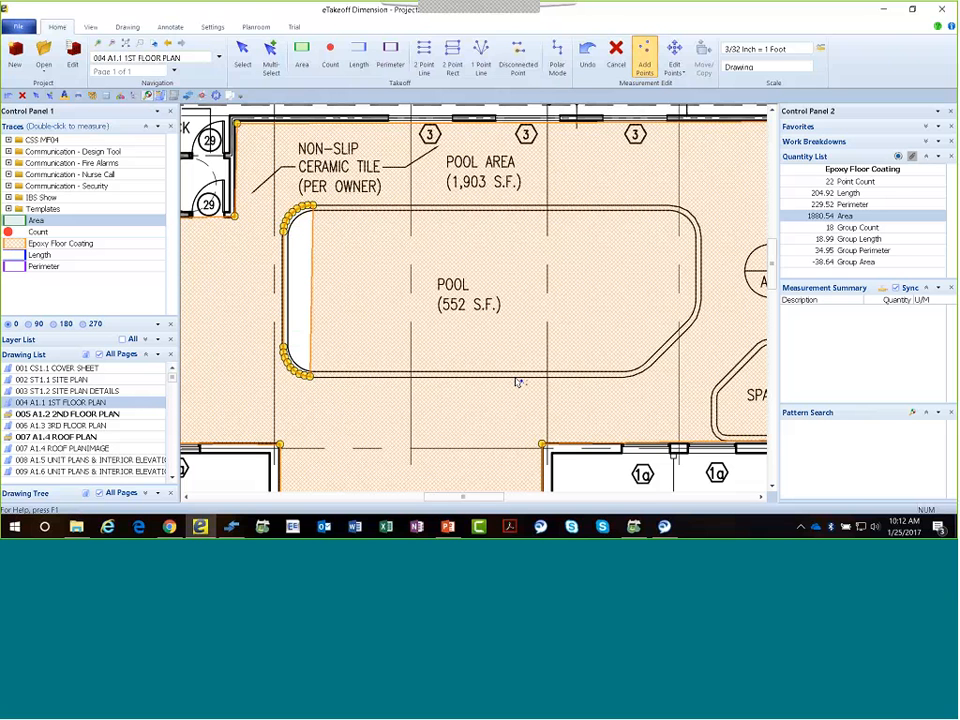
left_click(623, 377)
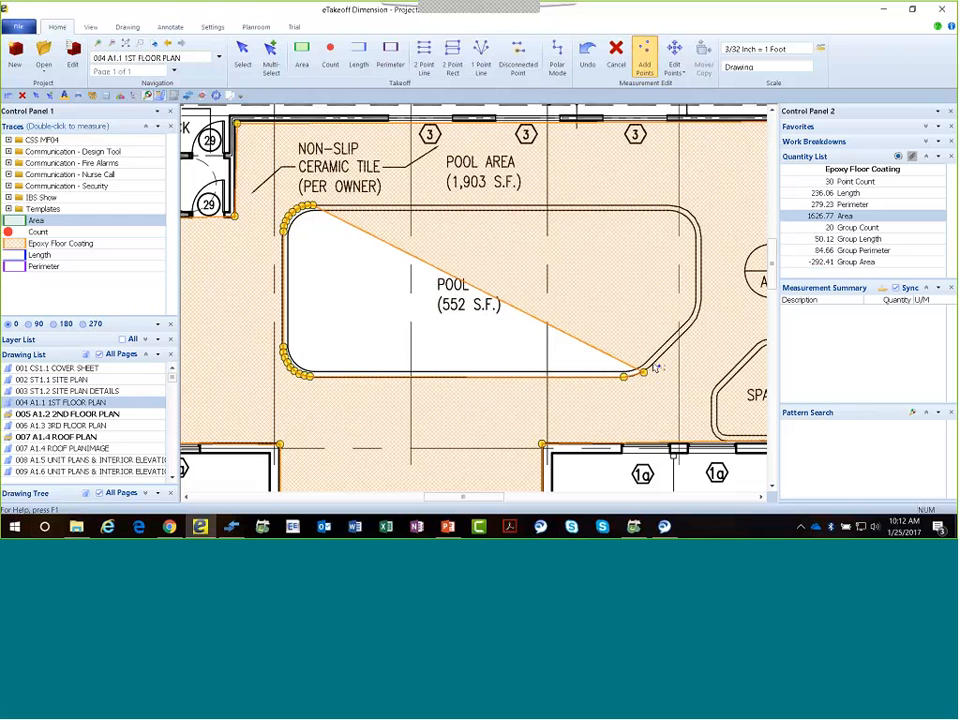
left_click(654, 377)
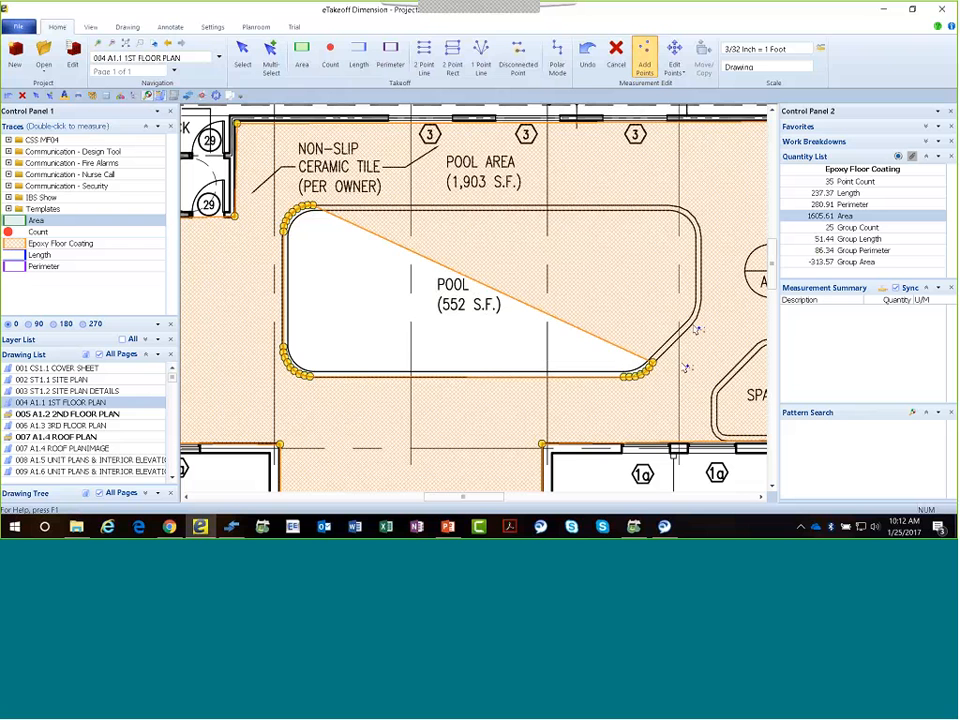
Complete the pool cutout along the angled edge and right side, tracing the upper-right rounded corner as an arc.
left_click(694, 325)
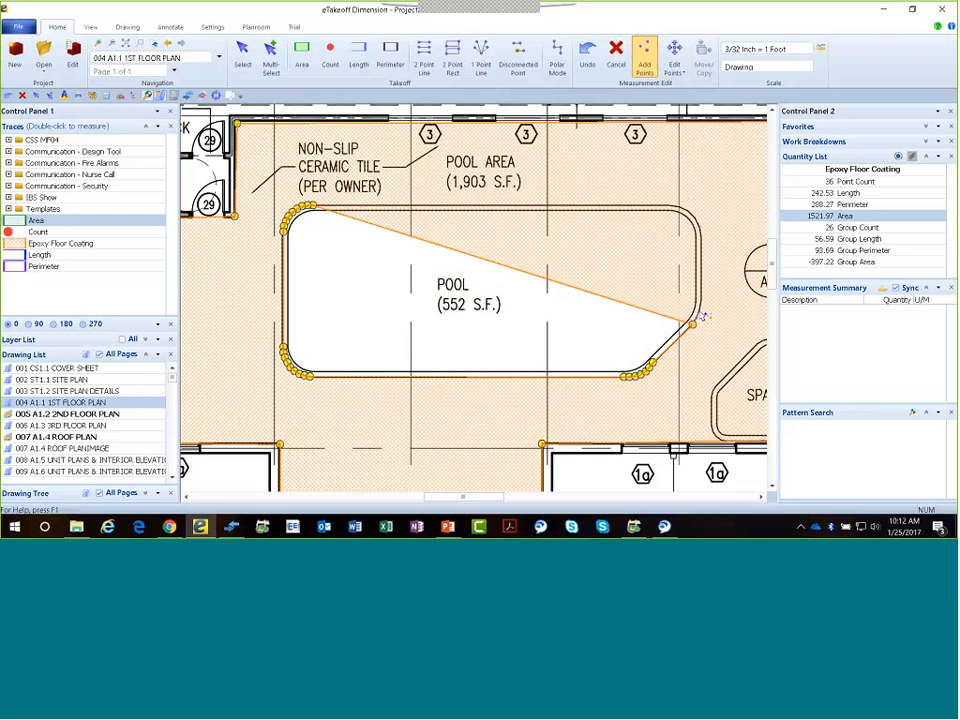
left_click(702, 316)
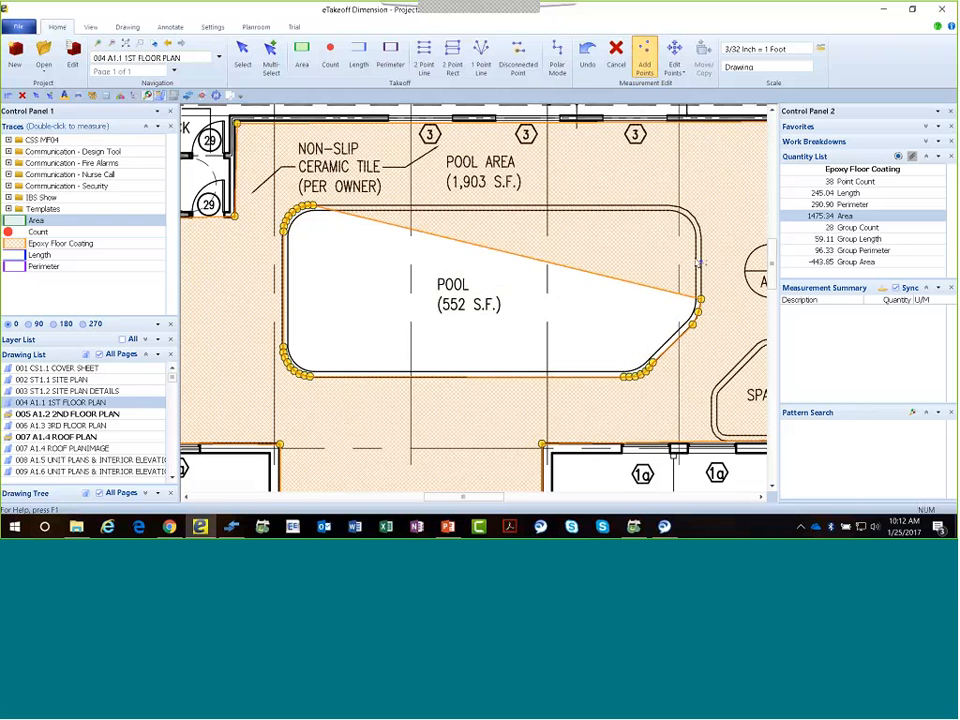
left_click(701, 225)
left_click(700, 227)
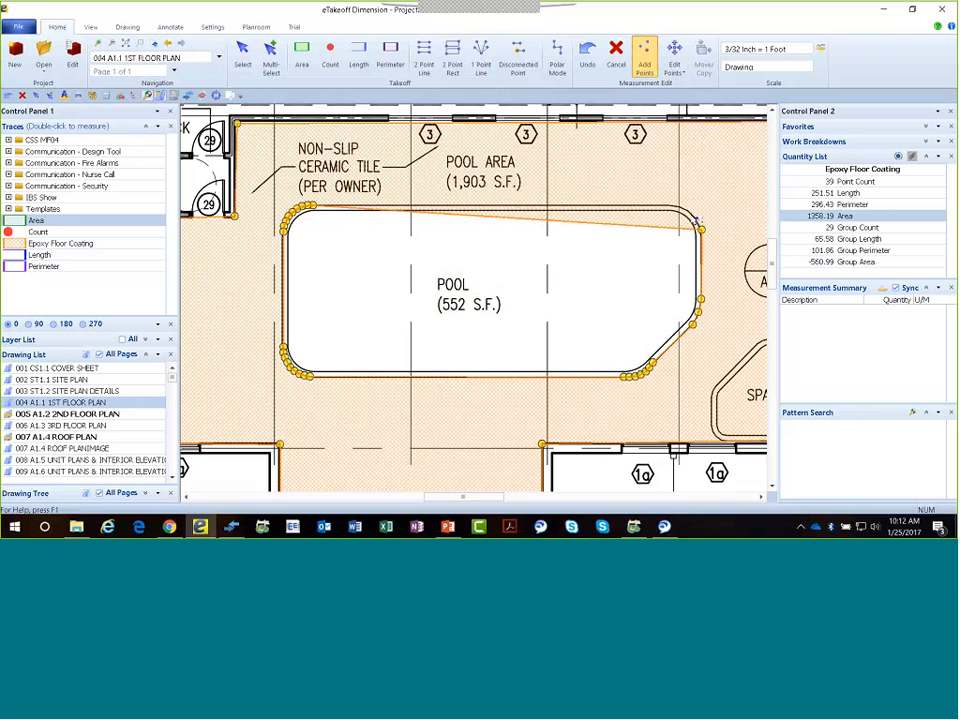
left_click(689, 214)
left_click(664, 206)
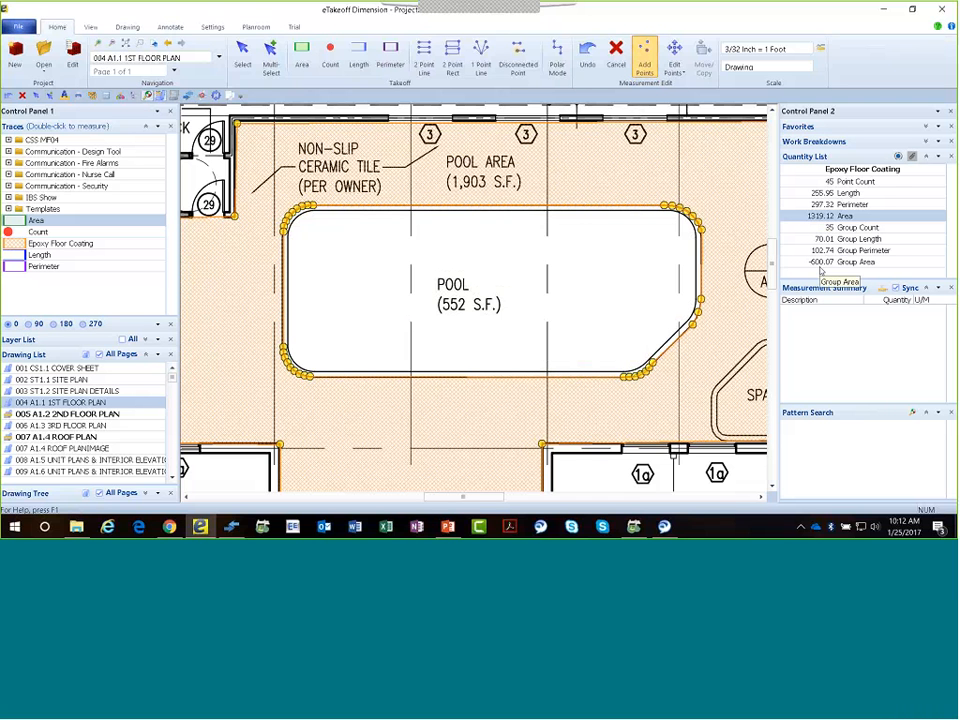
Describe the measurement as Pool Area, finish the takeoff and deselect it on the floor plan.
double_click(545, 292)
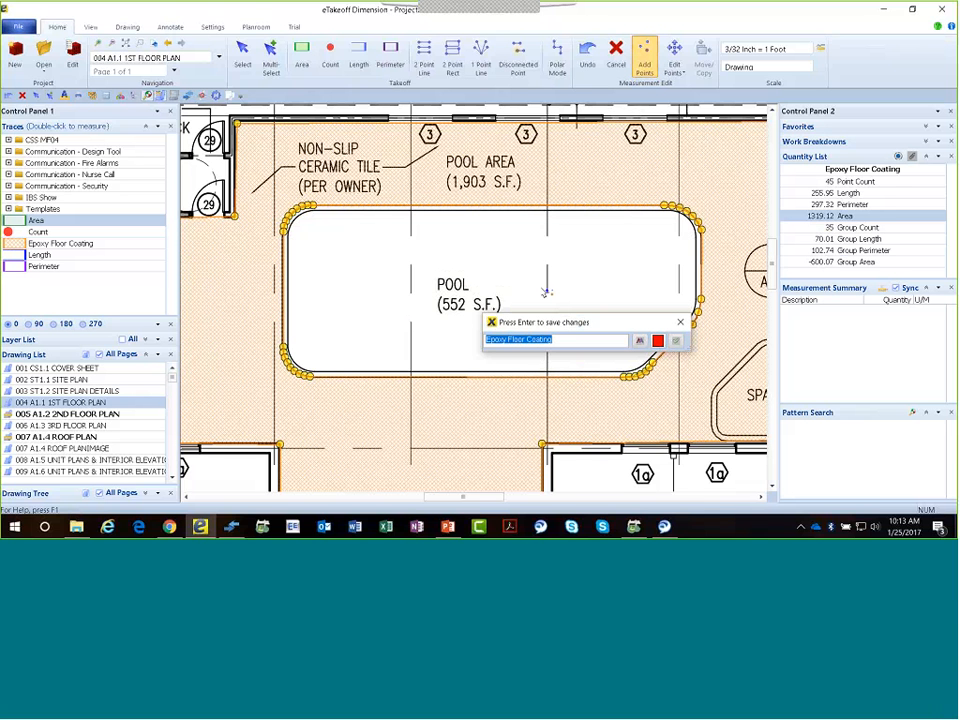
type("P")
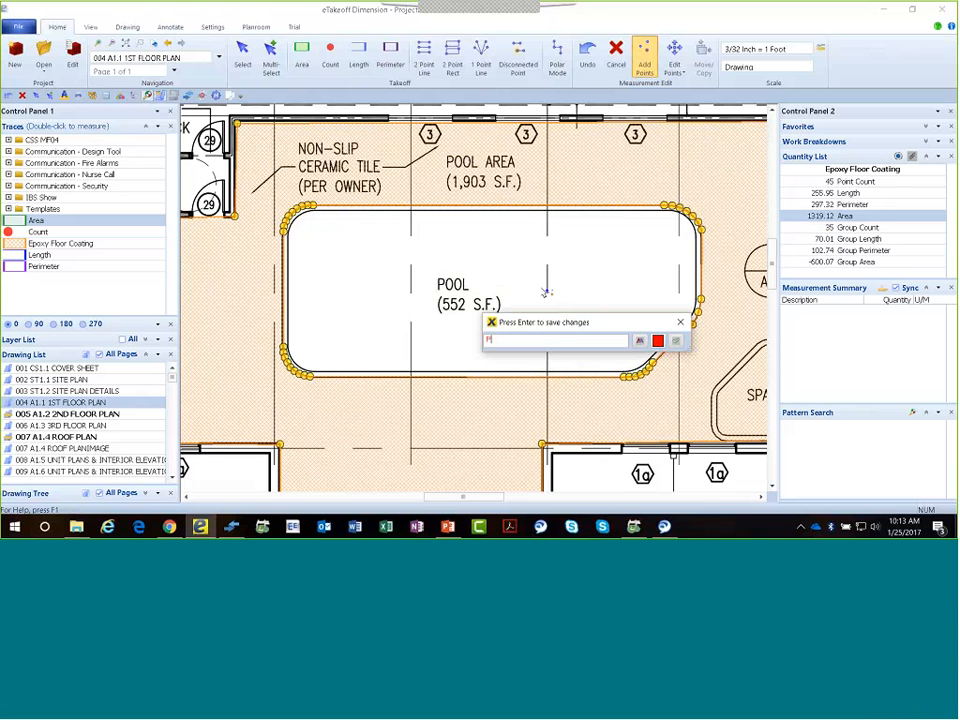
type("ool Area")
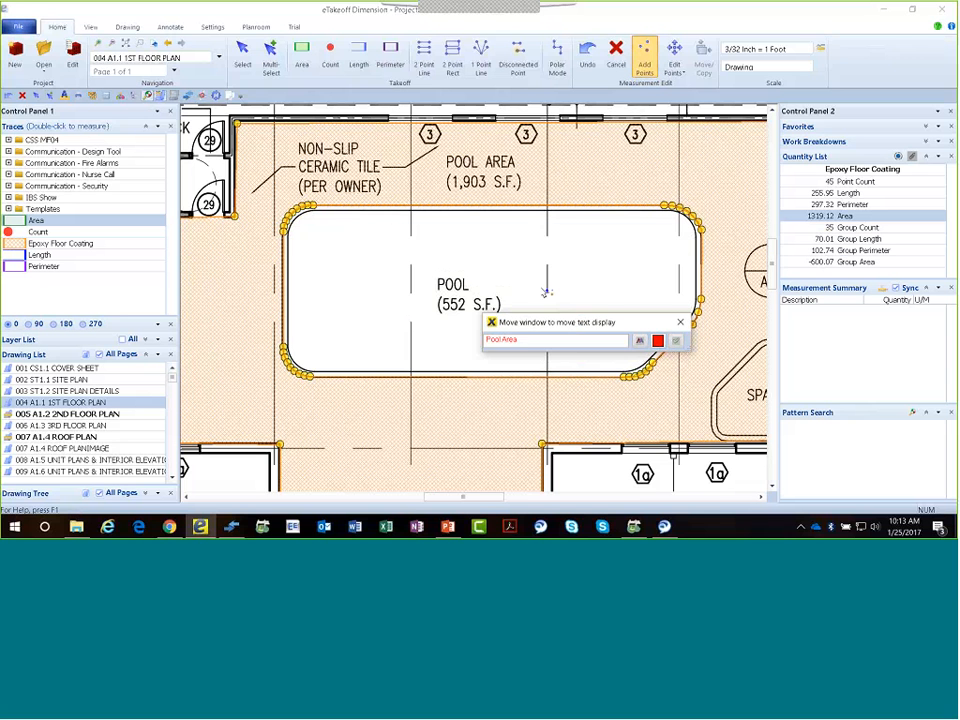
key("Return")
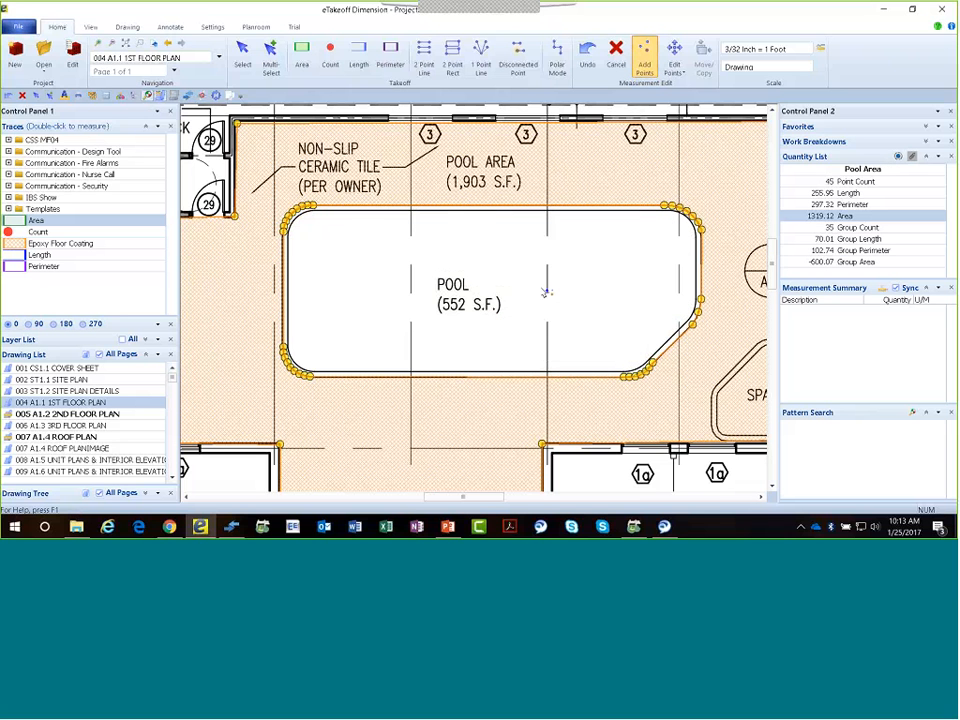
key("Escape")
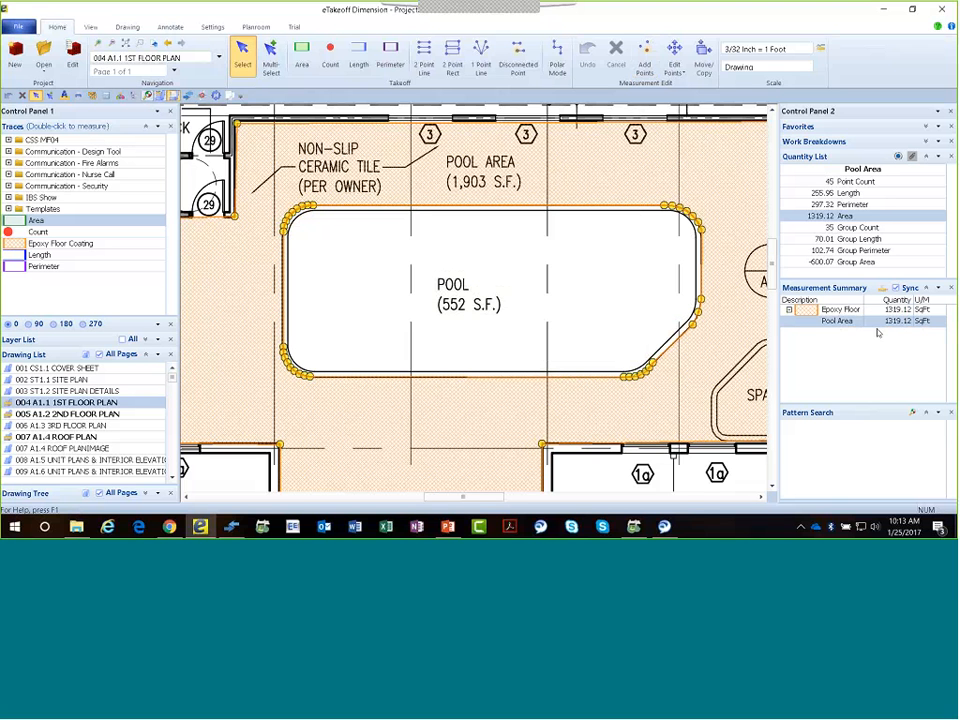
scroll(520, 375, "down", 3)
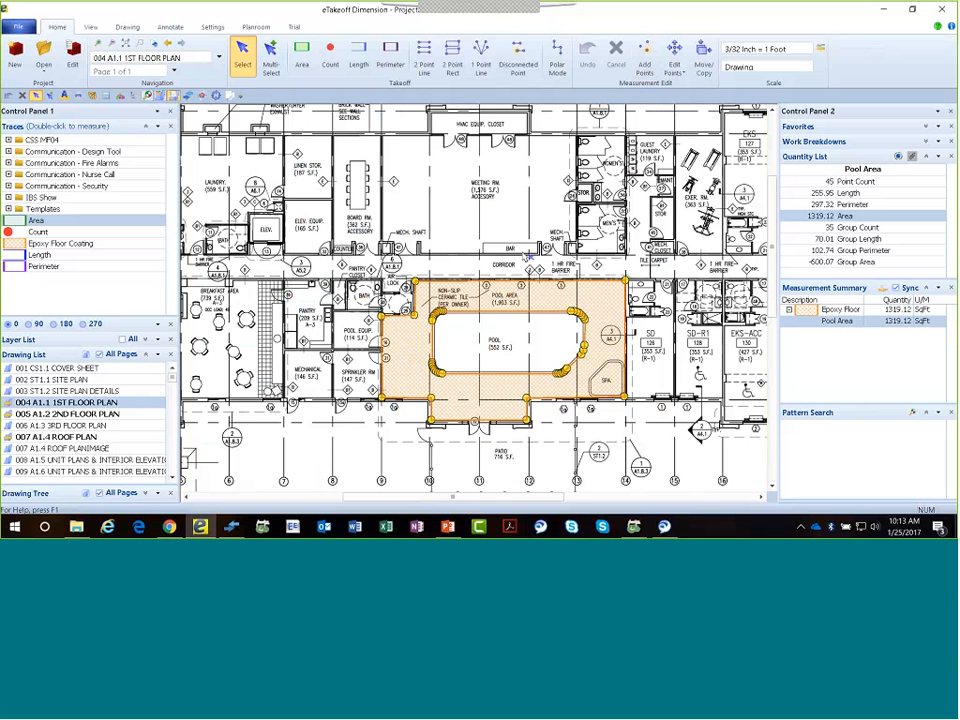
left_click(520, 208)
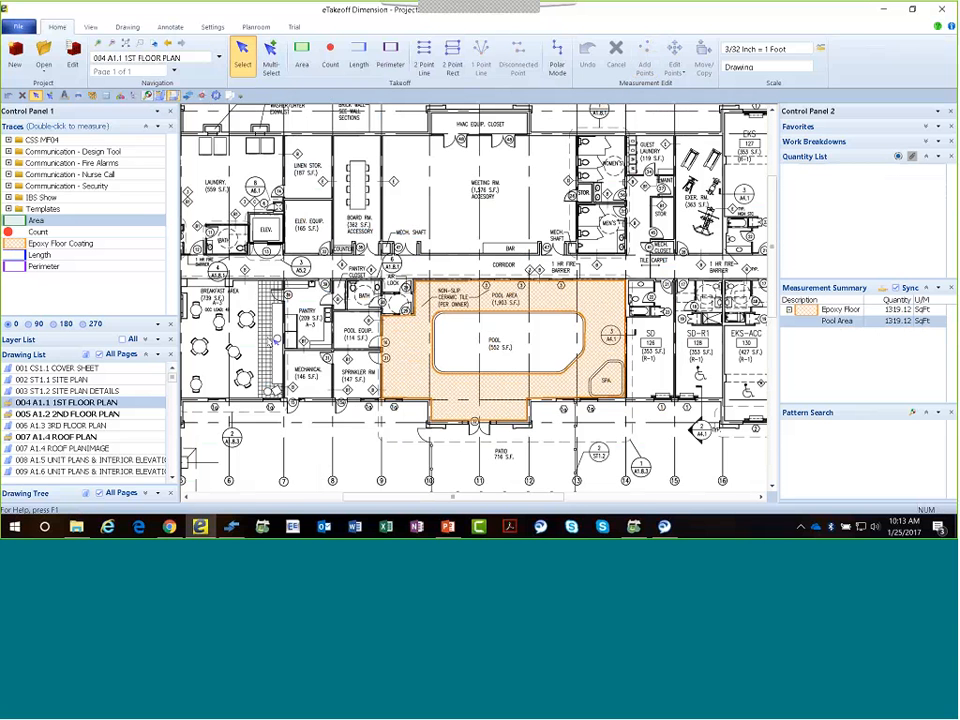
Start an Epoxy Floor Coating takeoff with a two-point rectangle covering the Pool Equip. and Sprinkler rooms together.
scroll(276, 343, "down", 2)
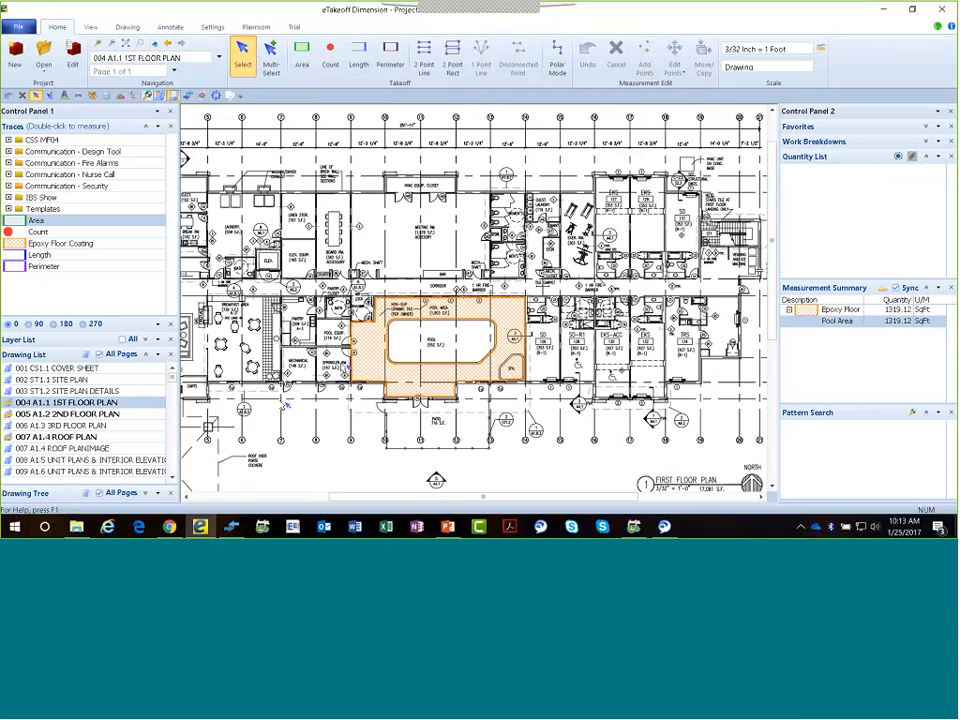
left_click(67, 246)
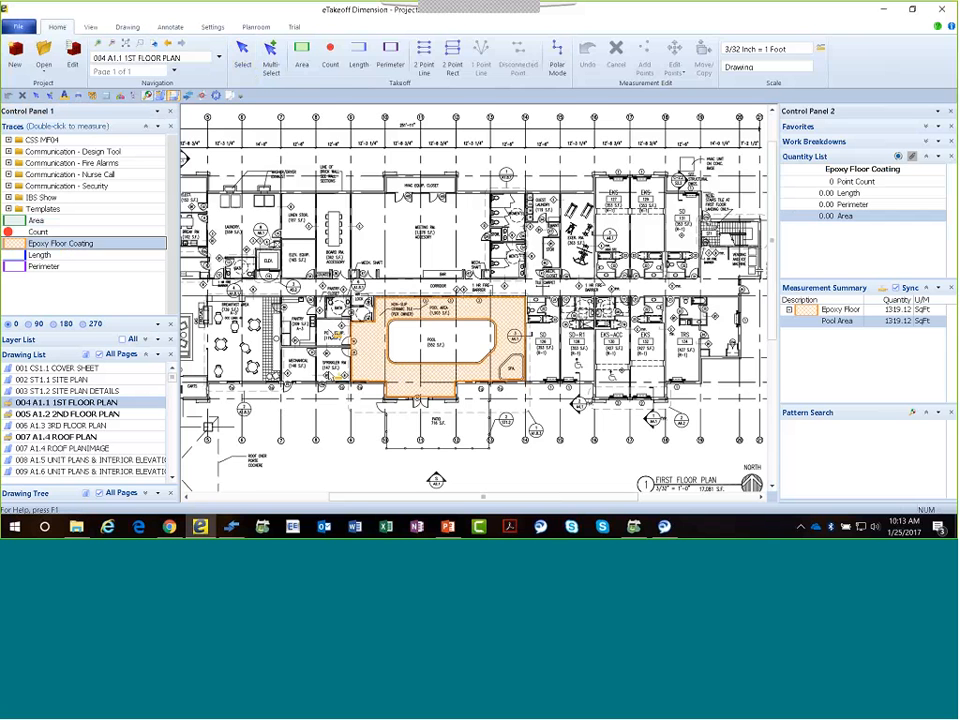
scroll(340, 370, "up", 2)
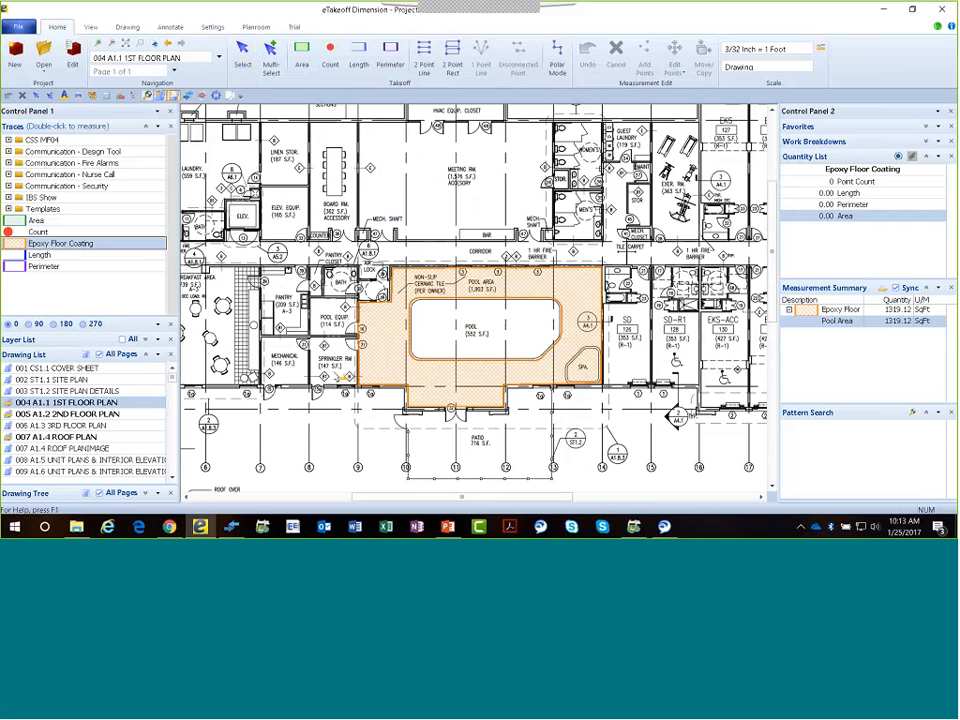
left_click(453, 60)
left_click(311, 298)
left_click(358, 384)
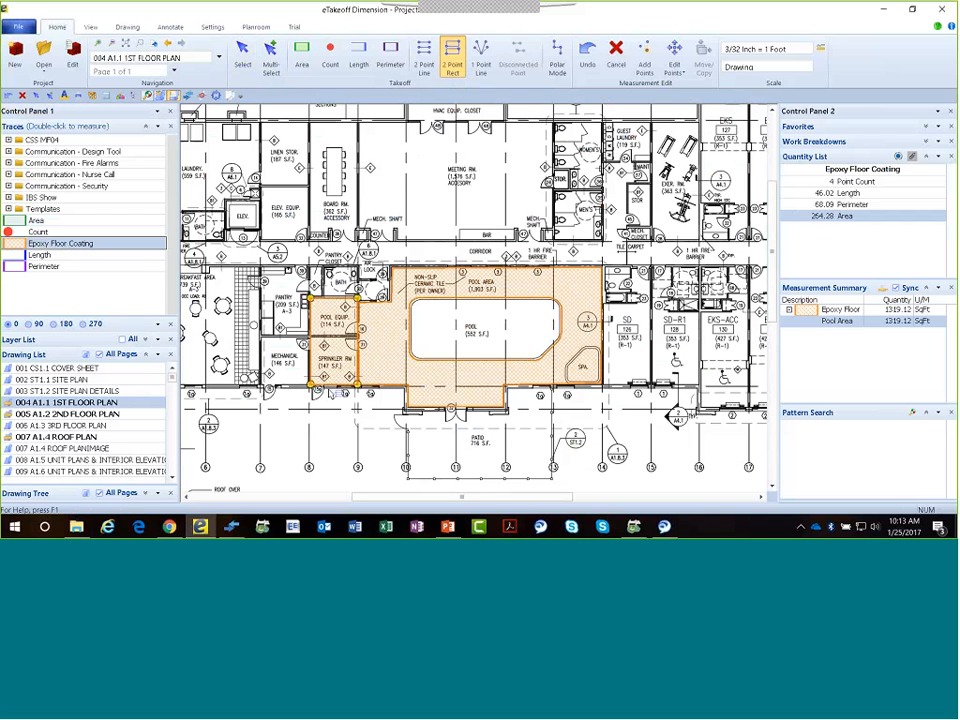
Add two-point rectangles over the Mechanical room and the Exer. Rm. to the same Epoxy Floor Coating measurement.
left_click(262, 338)
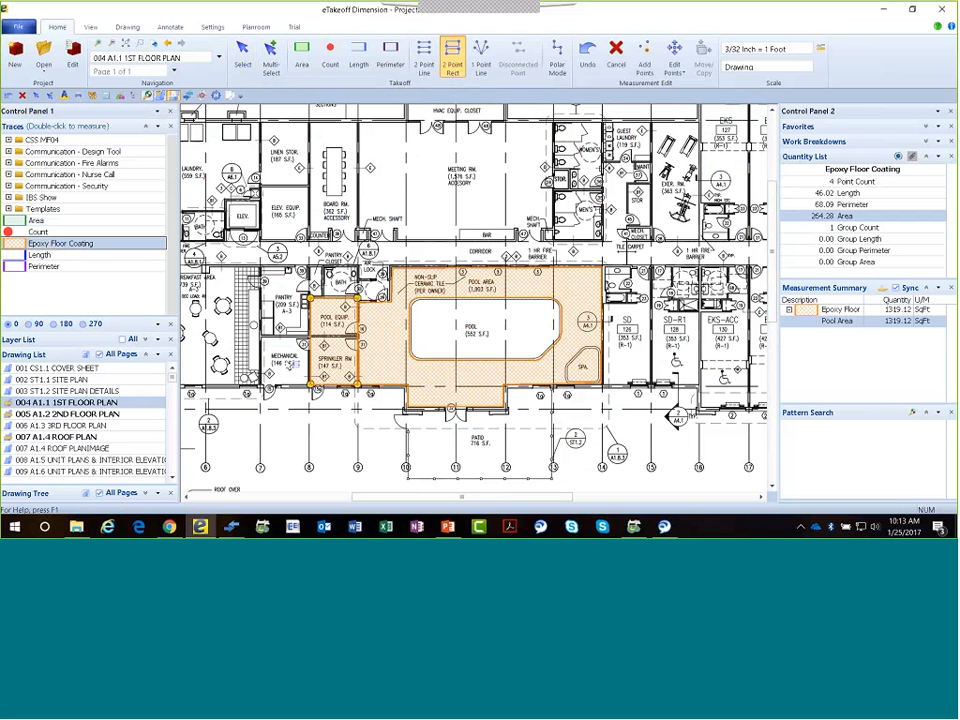
left_click(310, 383)
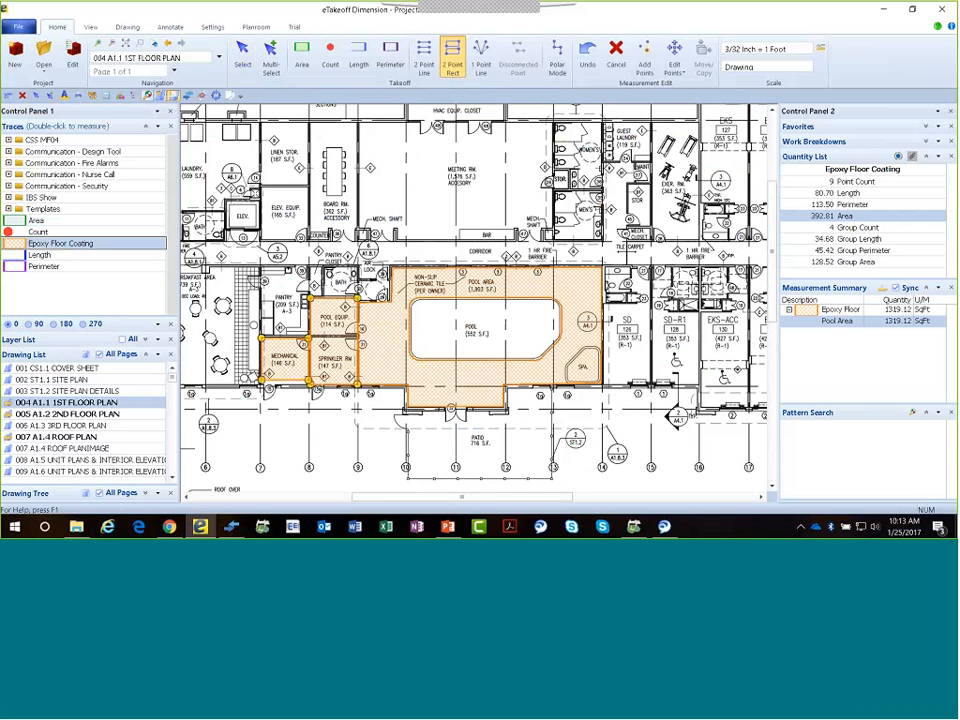
left_click(653, 123)
left_click(699, 240)
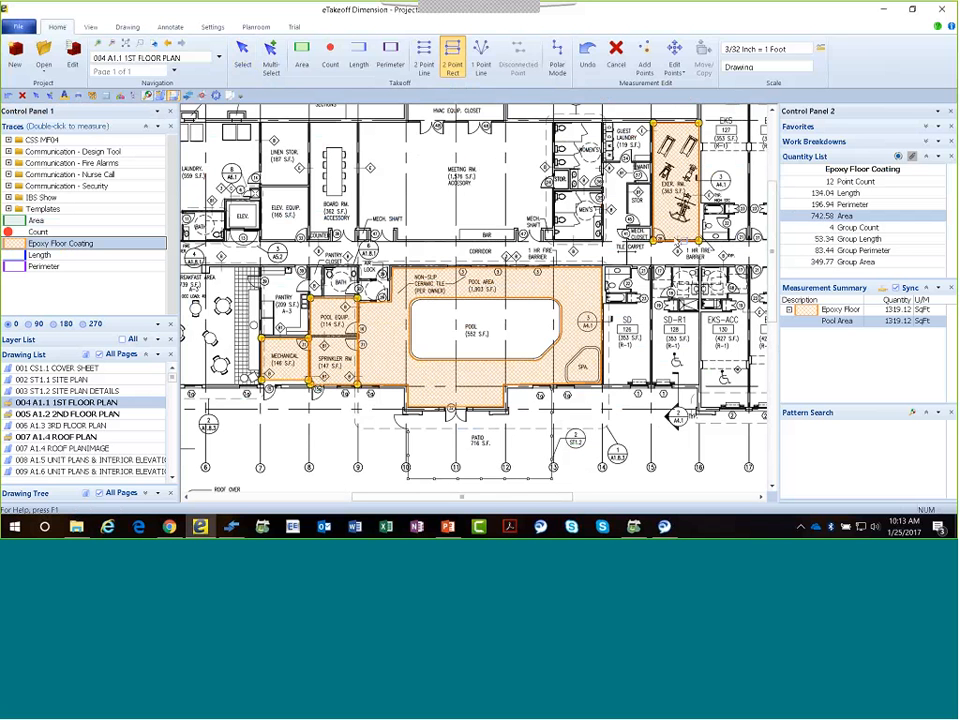
Describe the measurement as Multiple Rooms and finish the takeoff.
key("Return")
type("M")
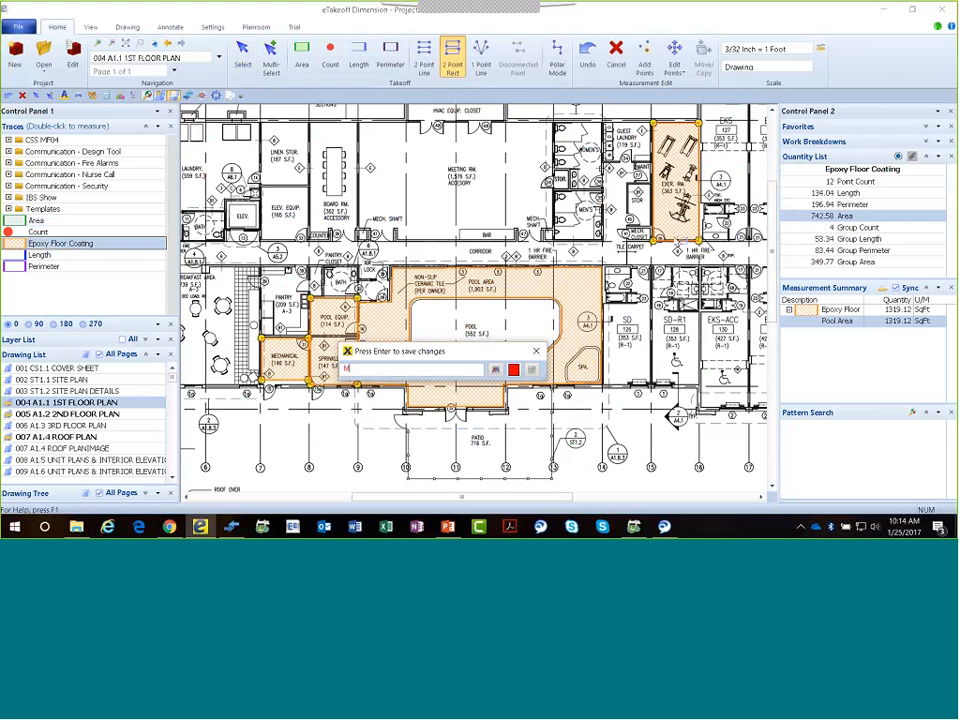
type("ultiple Roo")
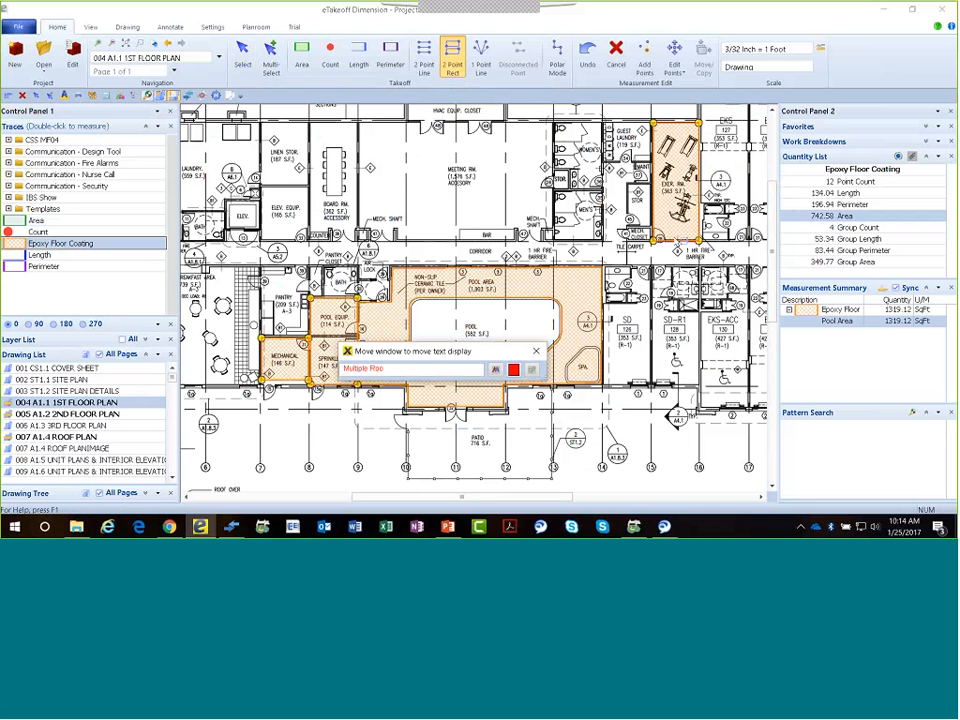
type("ms")
key("Return")
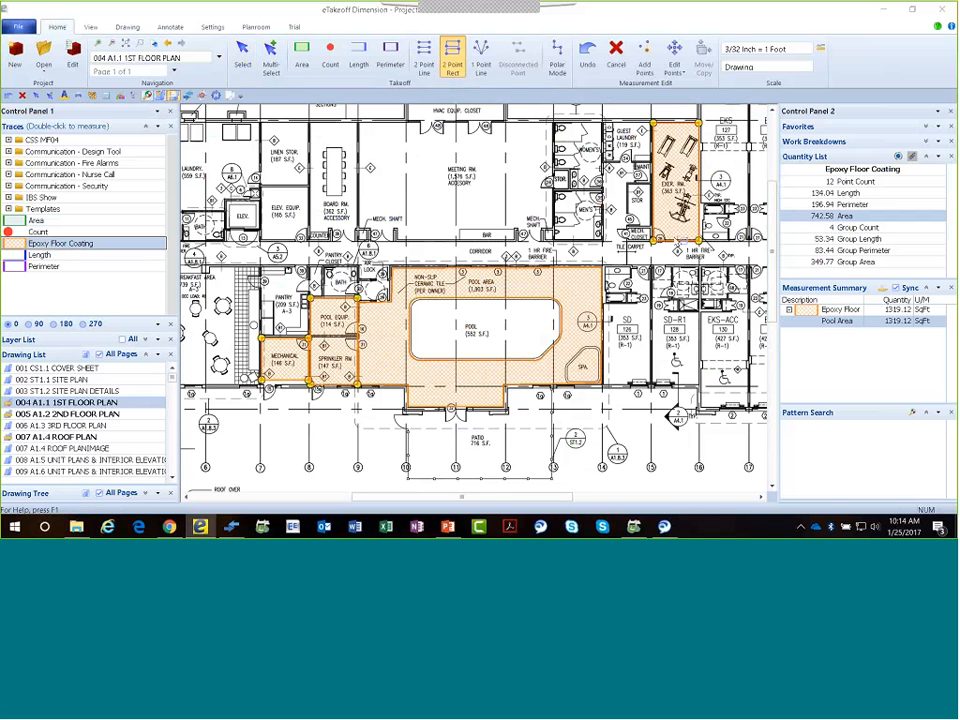
left_click(243, 56)
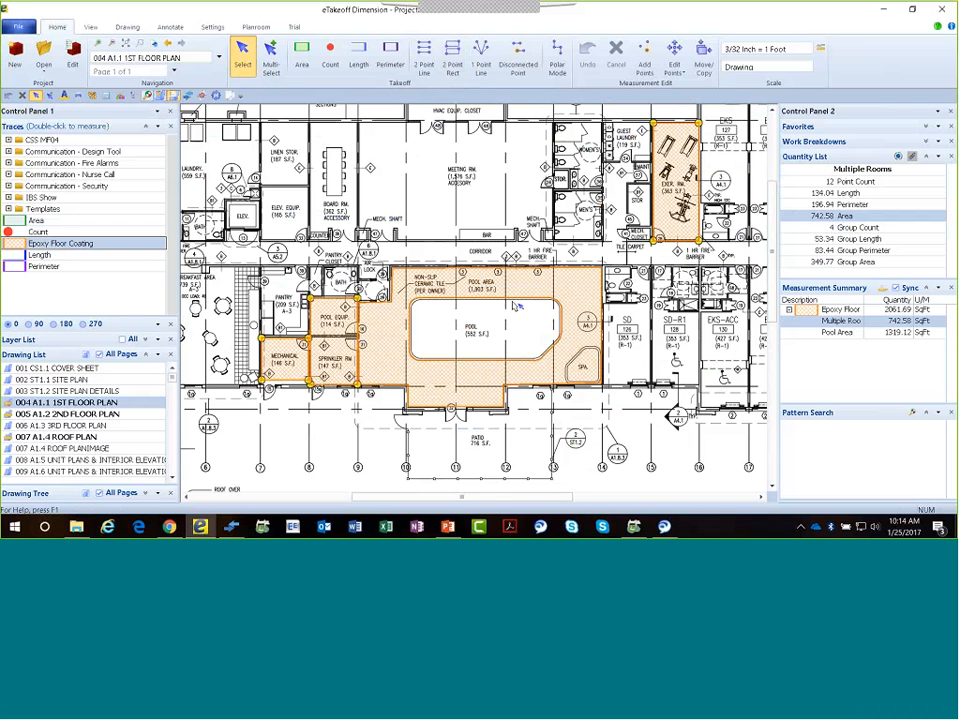
Choose the 00-170- 2x4 Stud Wall w/Sheetrock trace from CSS MF04, 01 Assemblies, 00-000 Quick Setup/Conceptual.
mouse_move(513, 302)
scroll(507, 315, "down", 2)
scroll(507, 315, "down", 2)
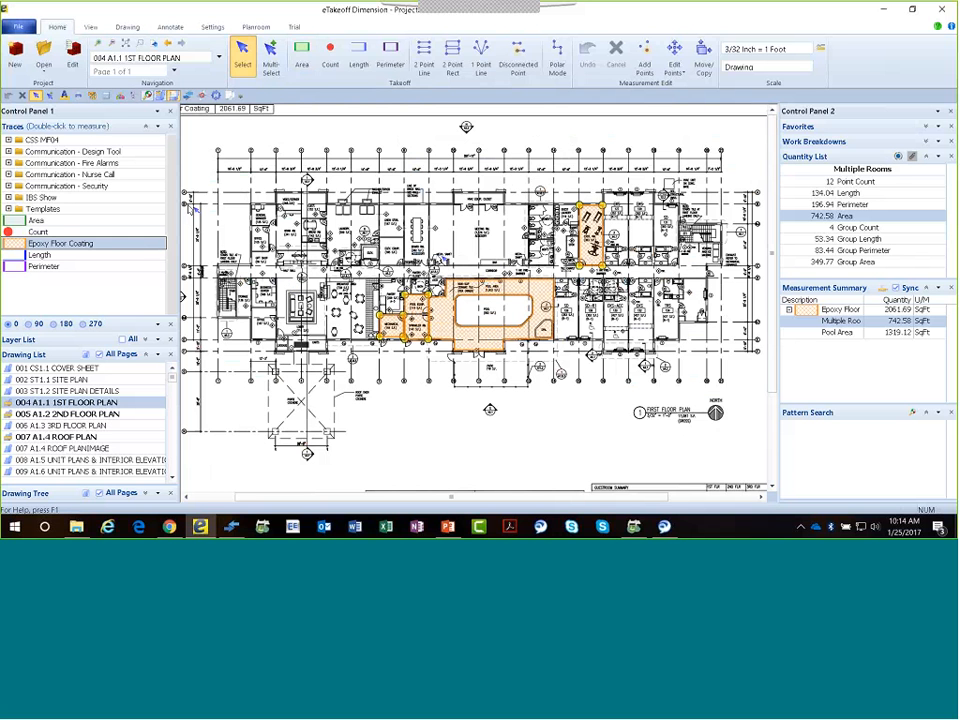
left_click(8, 140)
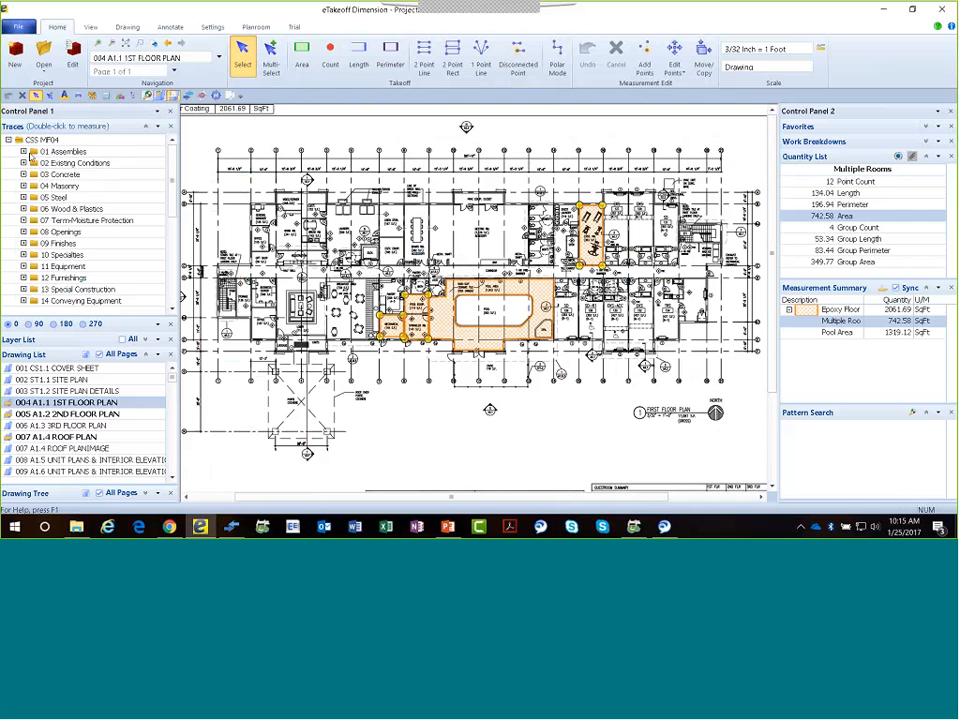
left_click(24, 151)
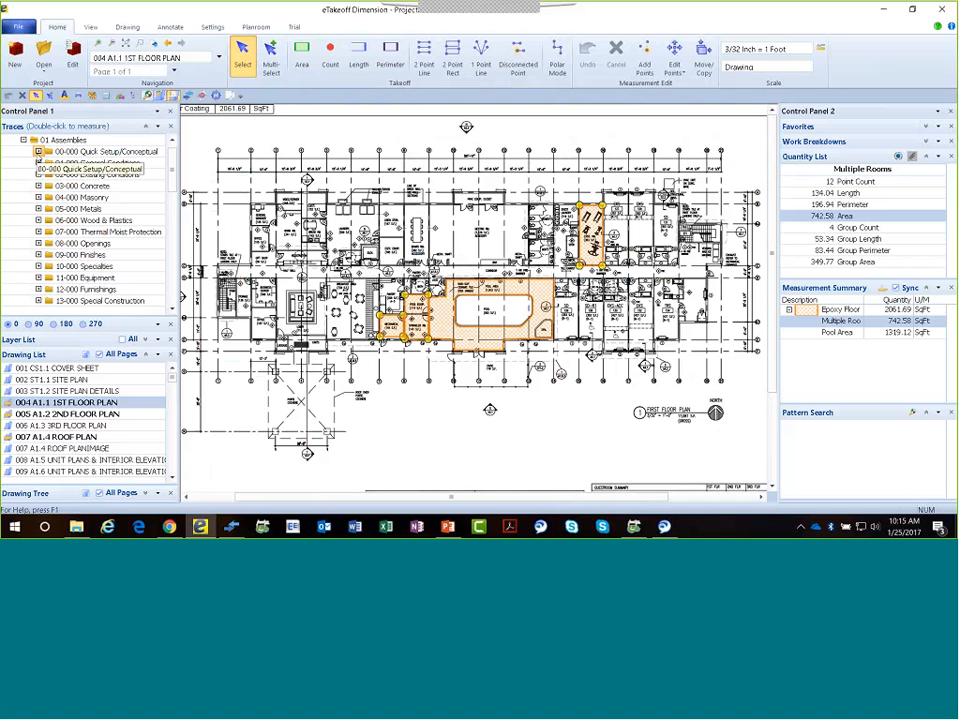
left_click(38, 151)
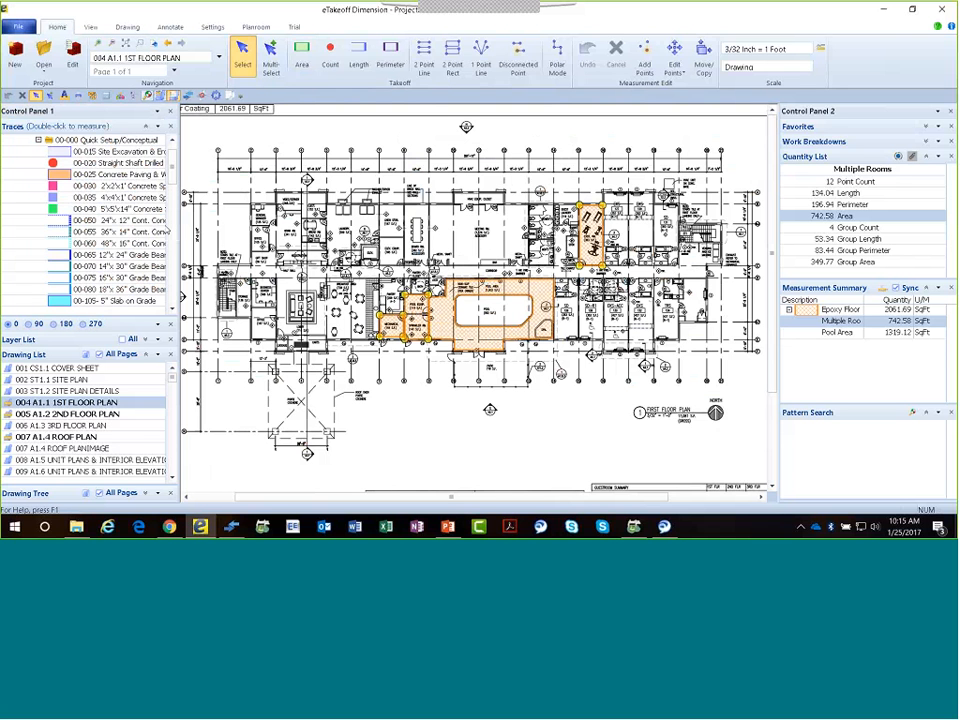
scroll(119, 246, "down", 3)
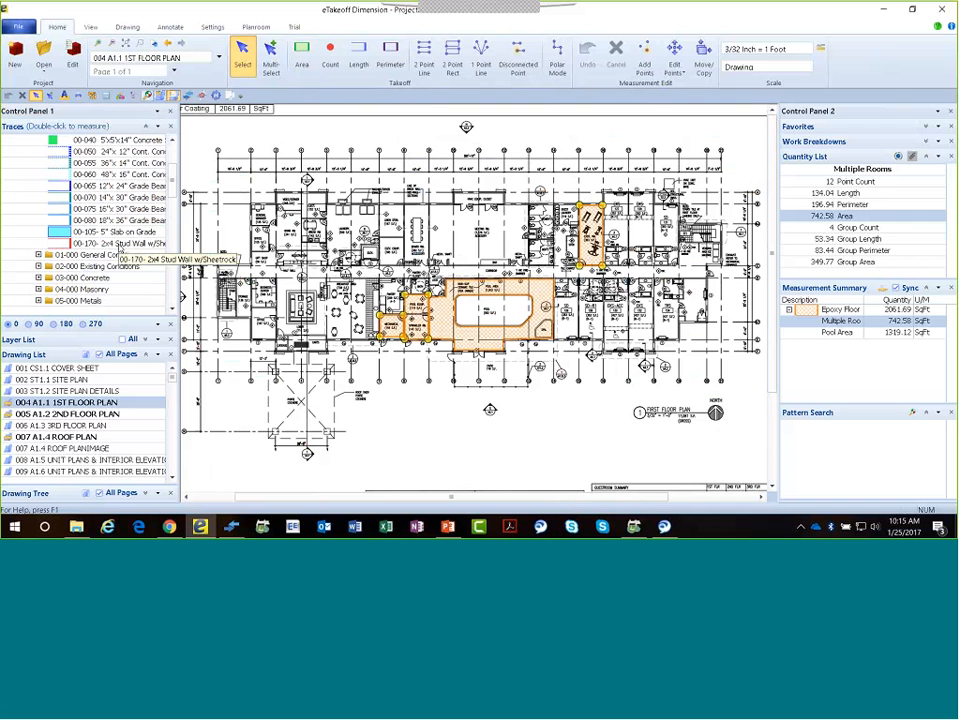
left_click(119, 244)
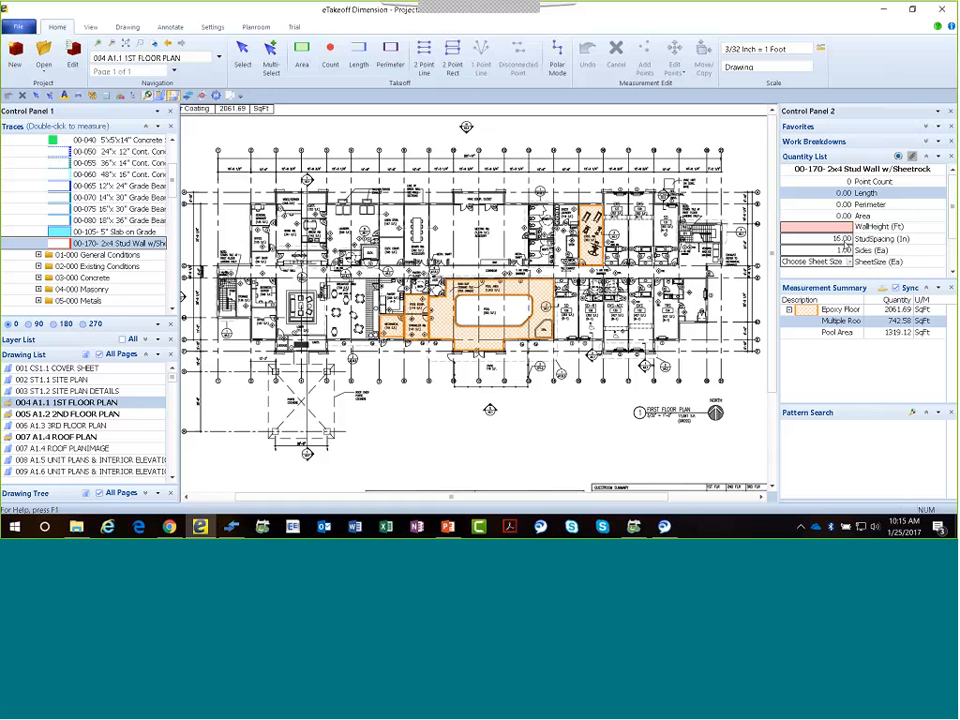
Set the stud wall's spacing to 24 inches, its sides to 2 and its sheet size to 4 X 12.
left_click(848, 241)
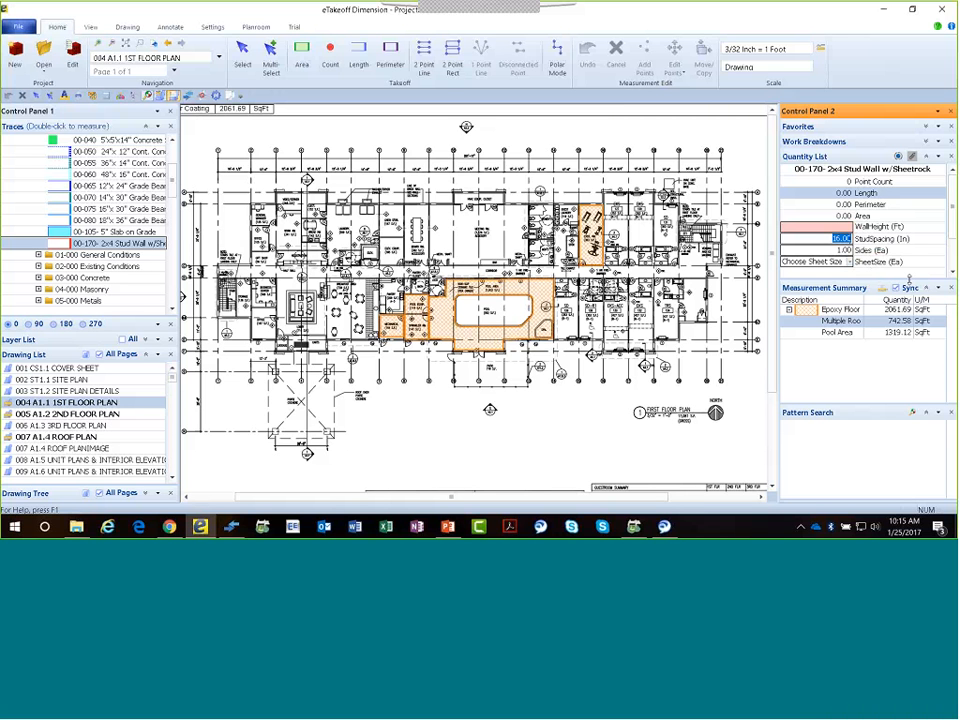
type("24")
key("Tab")
type("2")
key("Tab")
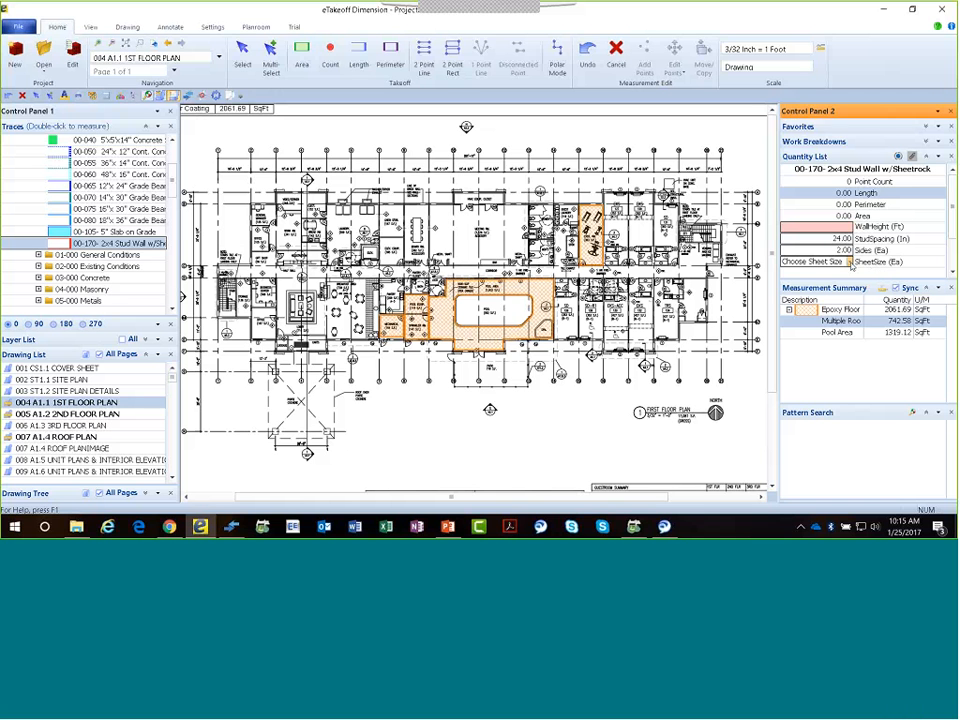
left_click(849, 262)
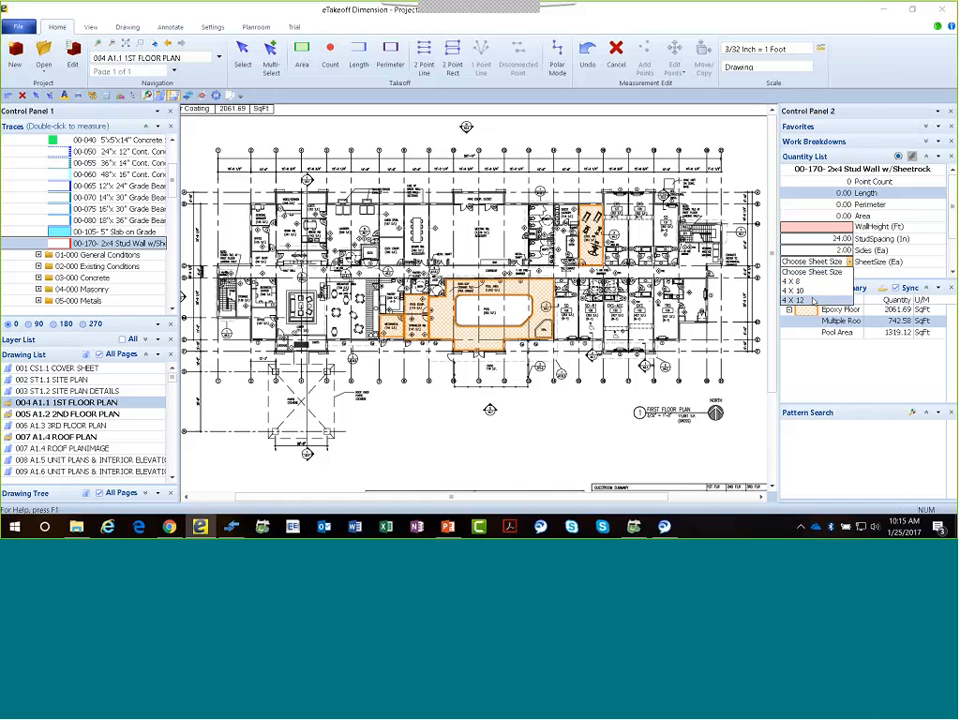
left_click(814, 300)
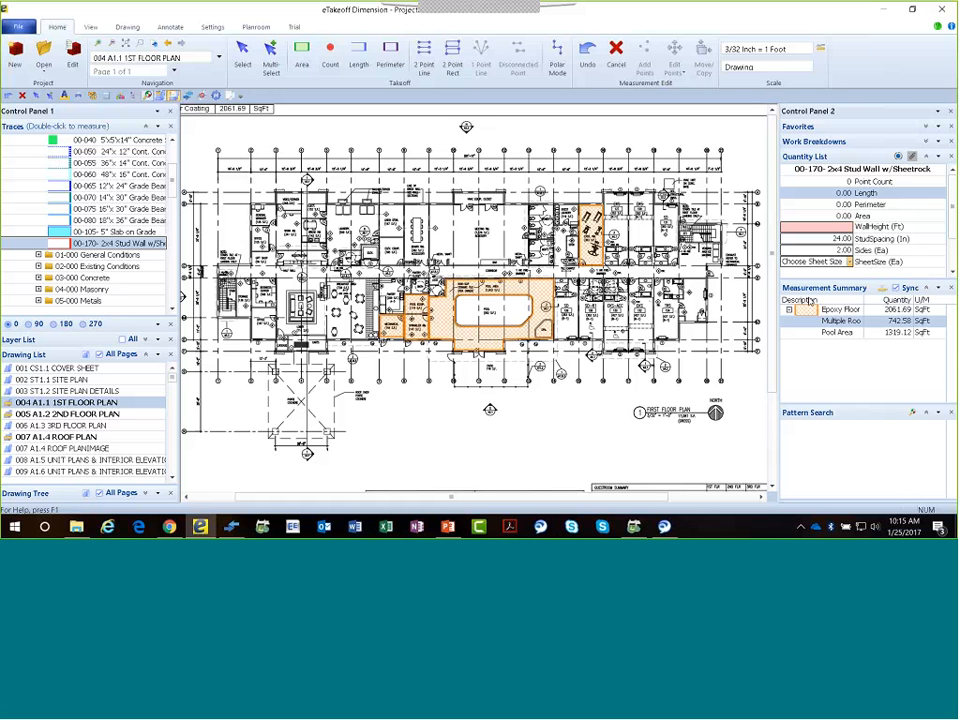
Set the stud wall's track size to 3".
left_click(953, 273)
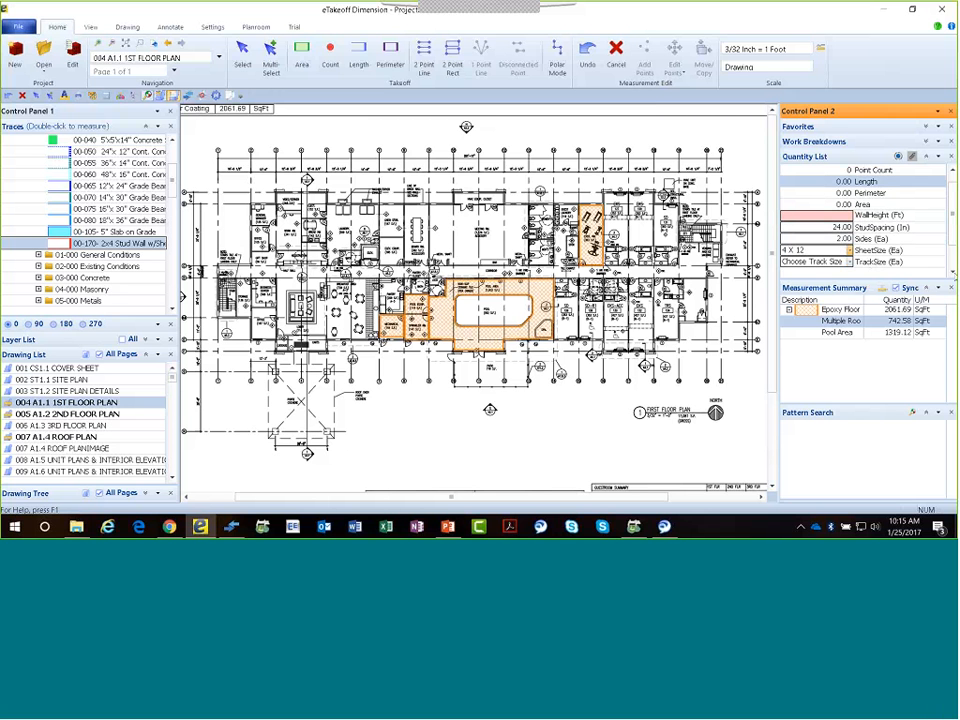
left_click(953, 273)
left_click(953, 273)
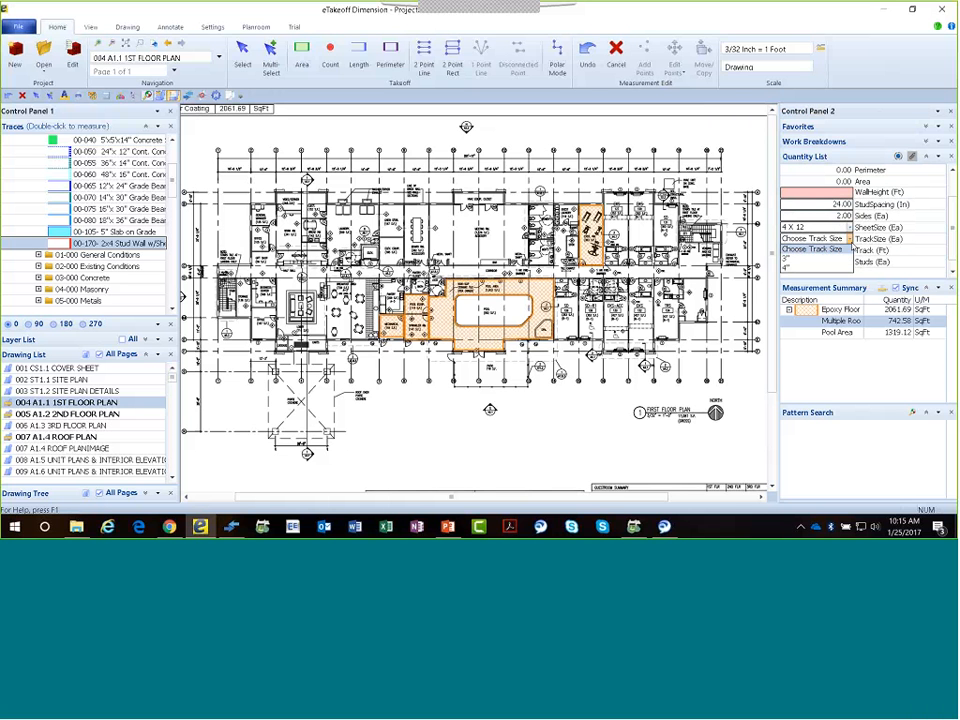
left_click(850, 308)
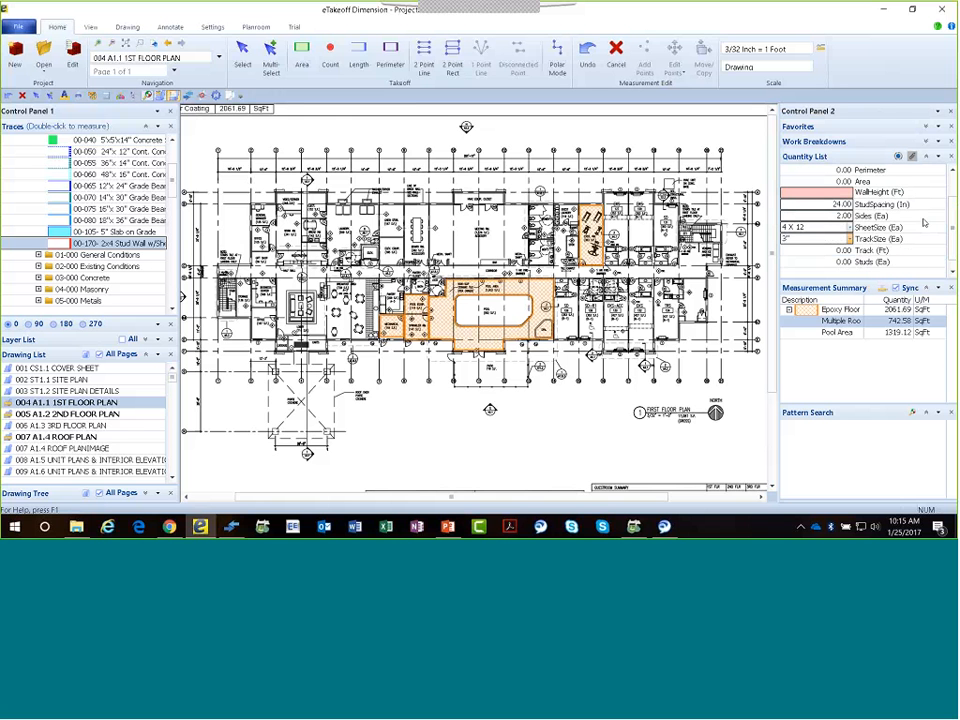
Trace the stud wall between rooms EKS 127 and EKS 129 from the exterior wall down to the corridor.
scroll(665, 268, "up", 5)
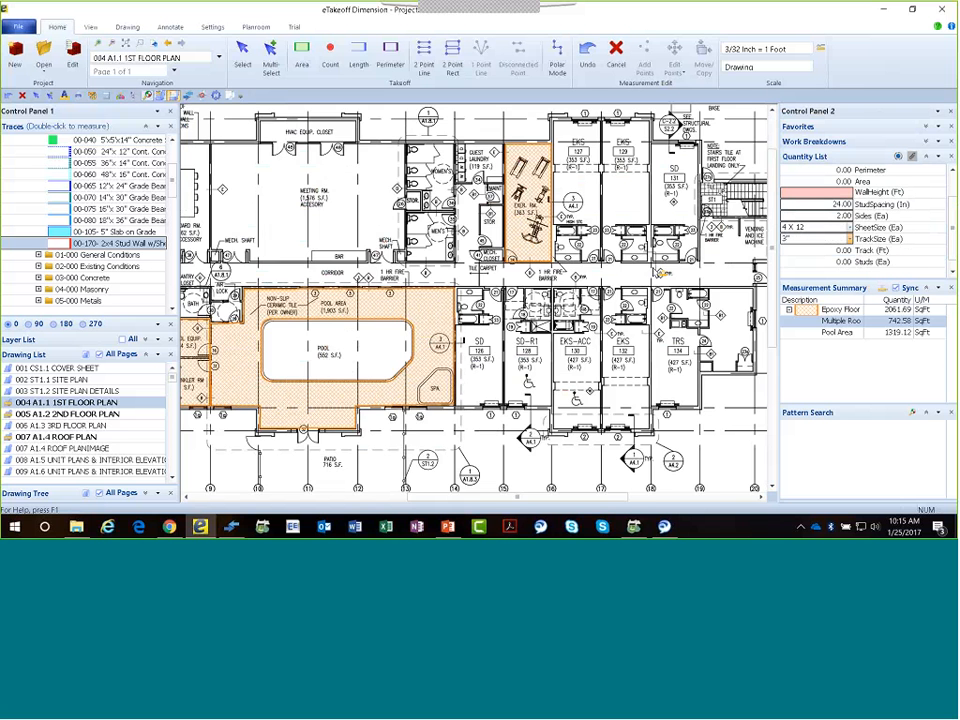
scroll(660, 272, "down", 3)
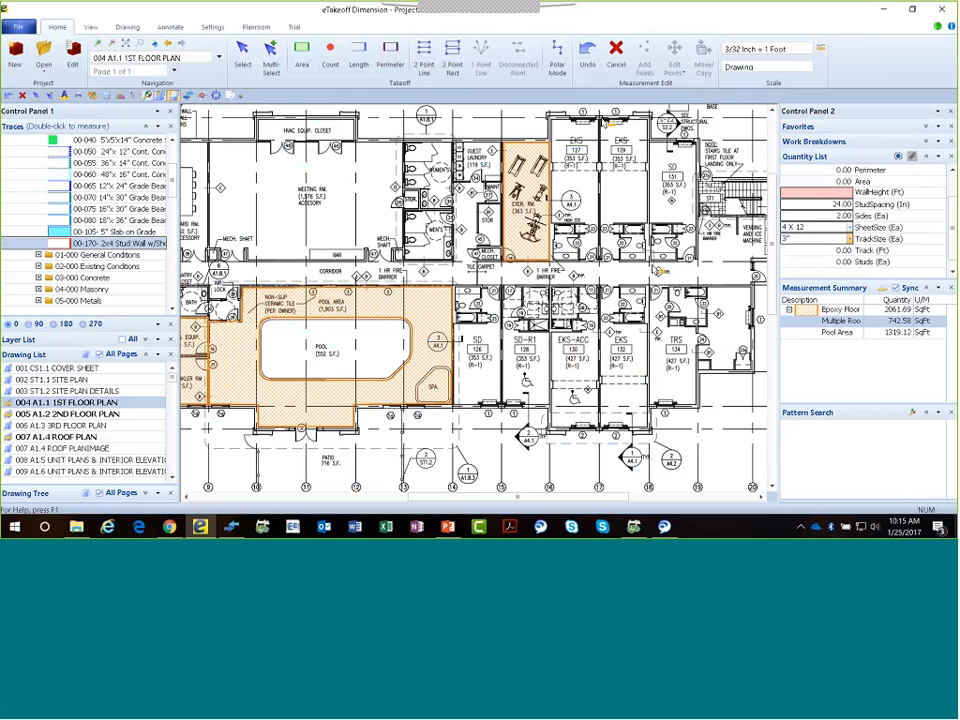
left_click(601, 122)
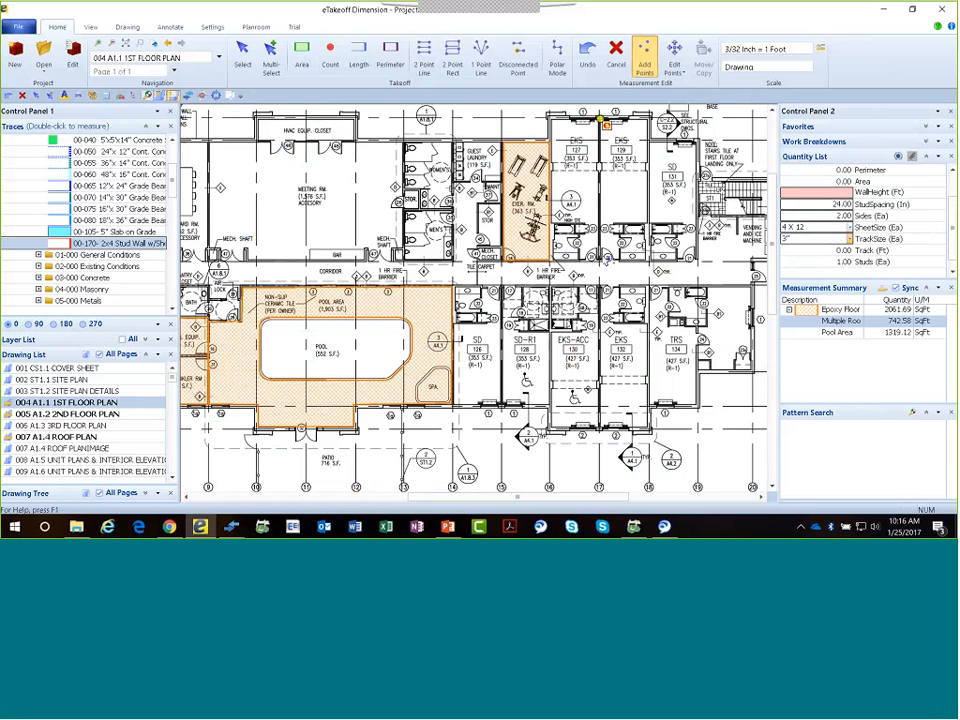
left_click(601, 259)
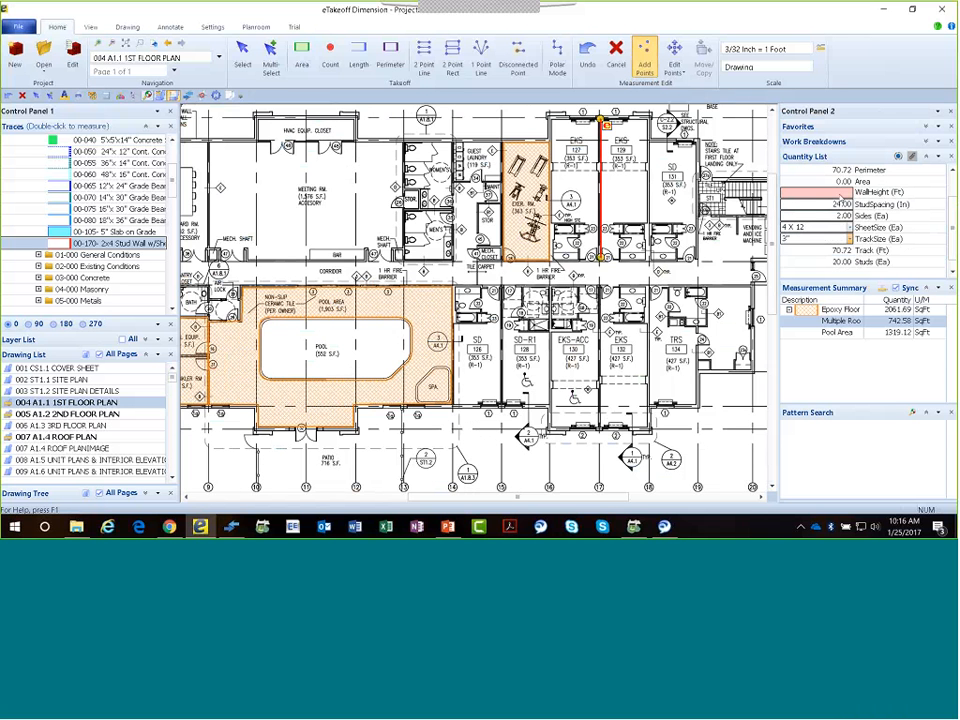
Try to enter a wall height of 10 ft for the traced stud wall.
left_click(842, 194)
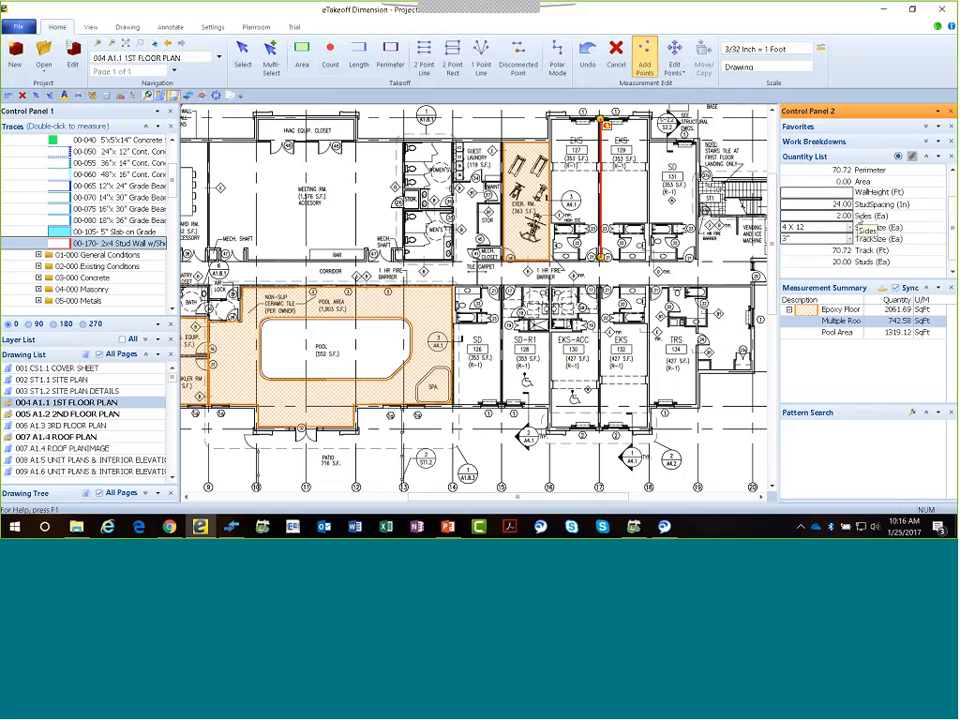
type("10")
key("Return")
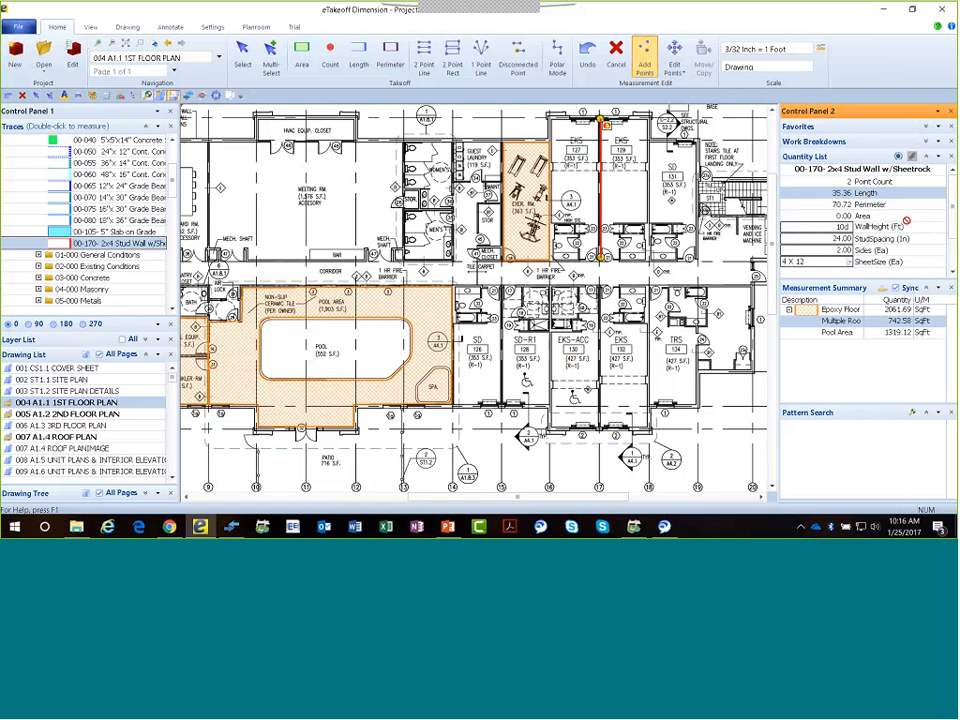
type("eet")
type(" Floor")
type(" Walls")
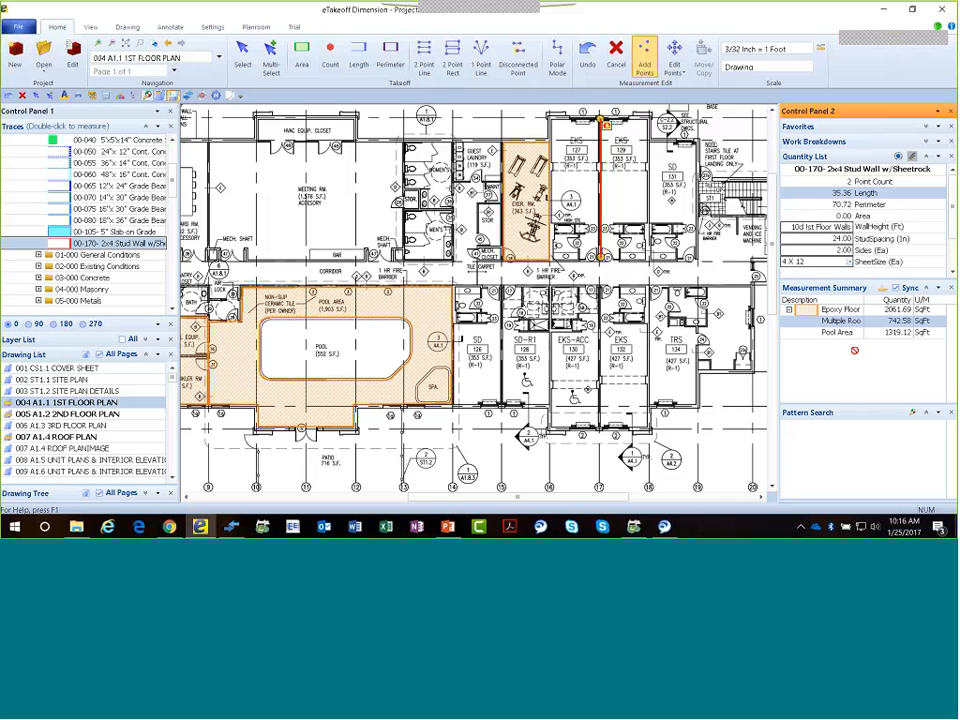
key("Return")
key("Return")
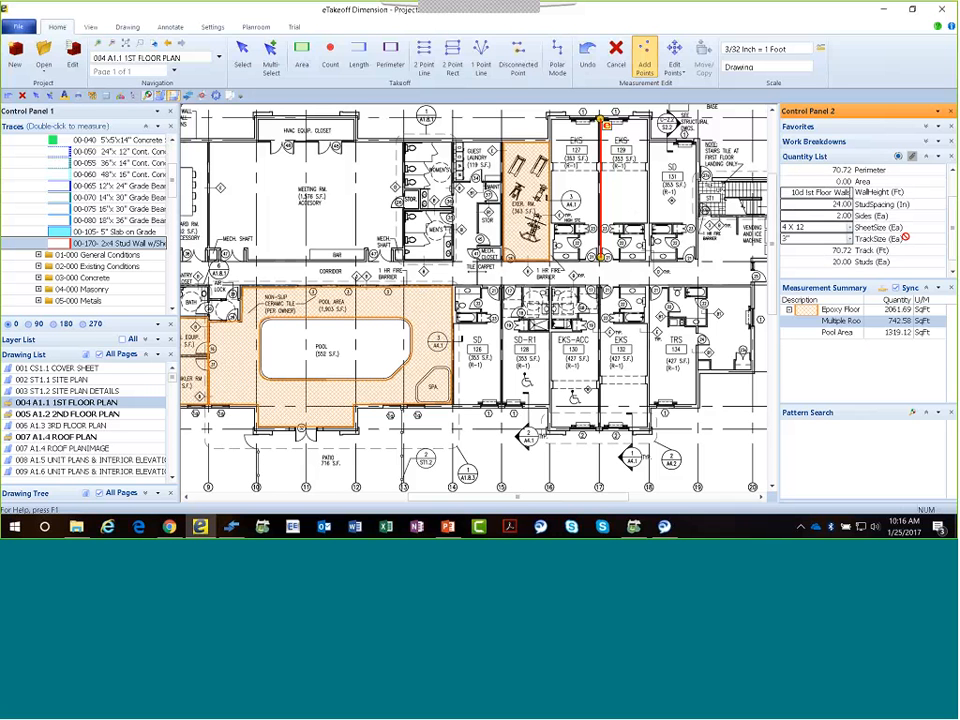
scroll(906, 237, "down", 1)
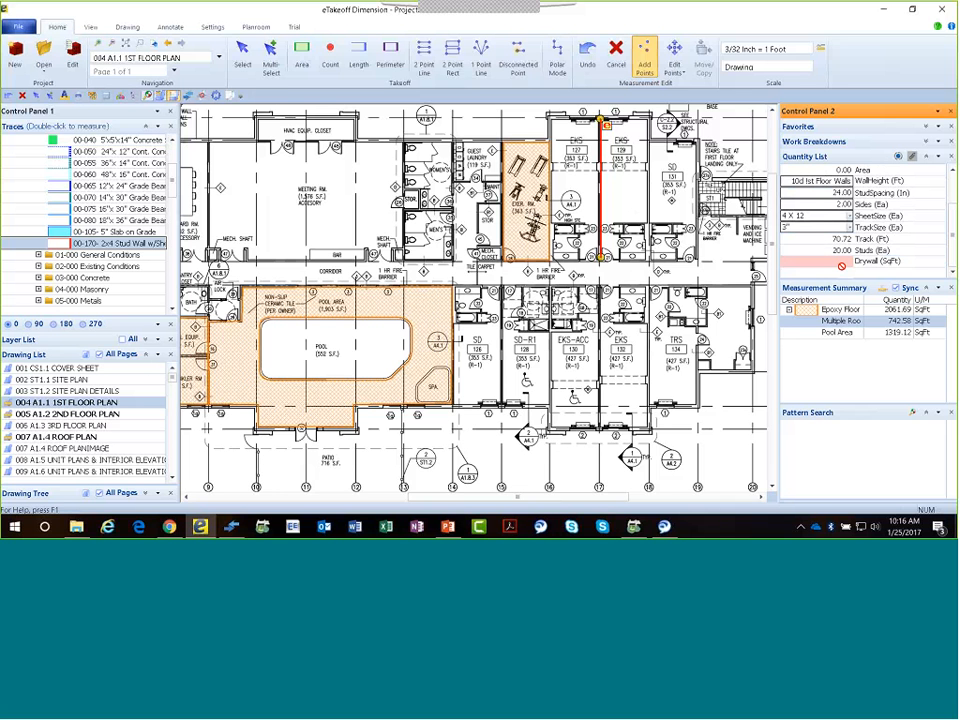
left_click(851, 216)
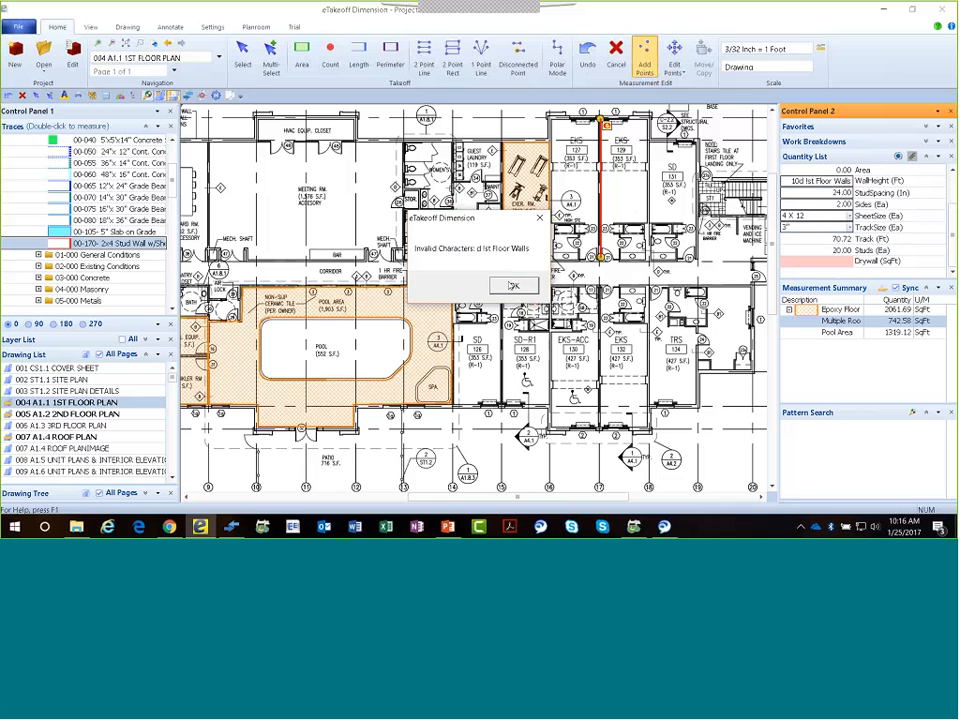
key("Return")
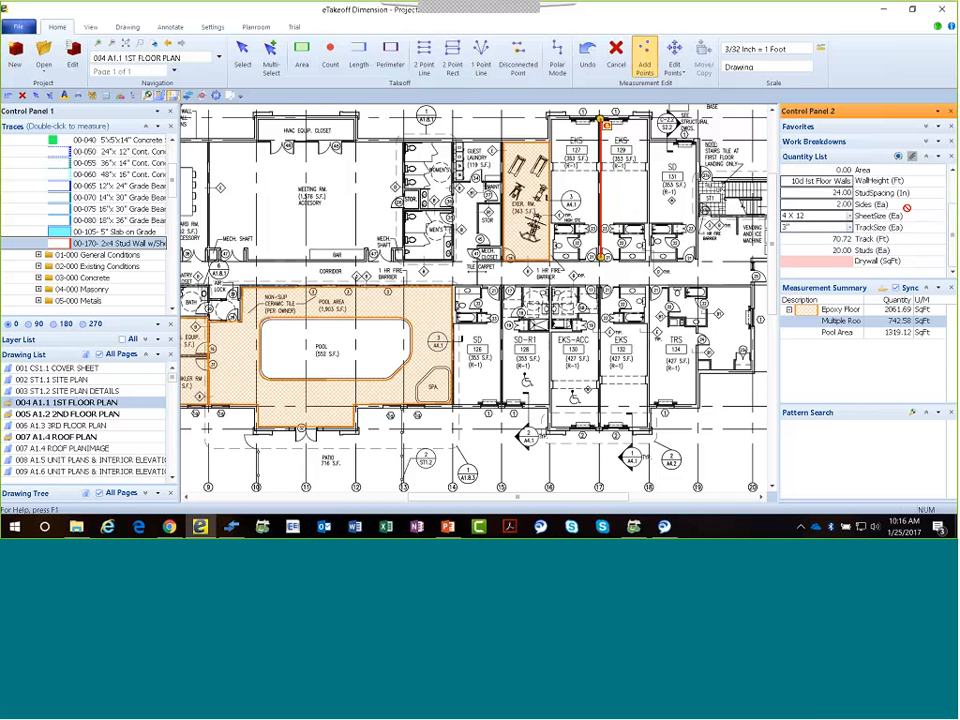
Set the traced stud wall's height to 10 ft and finish its measurement.
key("BackSpace")
key("BackSpace")
key("BackSpace")
key("BackSpace")
key("BackSpace")
key("BackSpace")
key("BackSpace")
key("BackSpace")
key("BackSpace")
key("BackSpace")
key("BackSpace")
key("BackSpace")
key("BackSpace")
key("BackSpace")
key("BackSpace")
key("BackSpace")
key("BackSpace")
key("BackSpace")
key("BackSpace")
type("10")
key("Return")
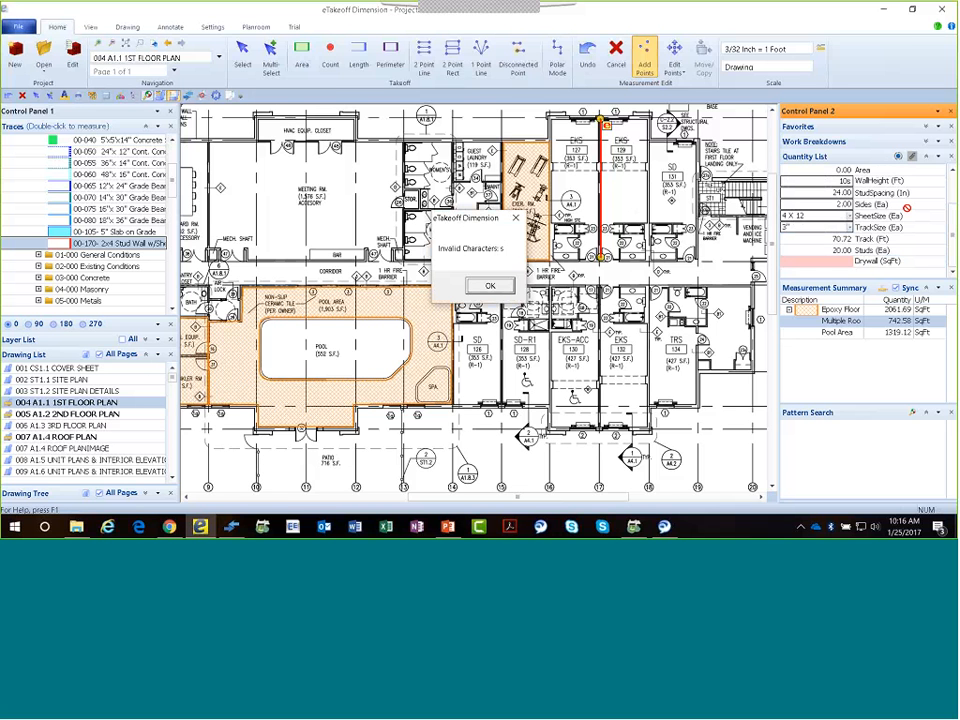
key("Return")
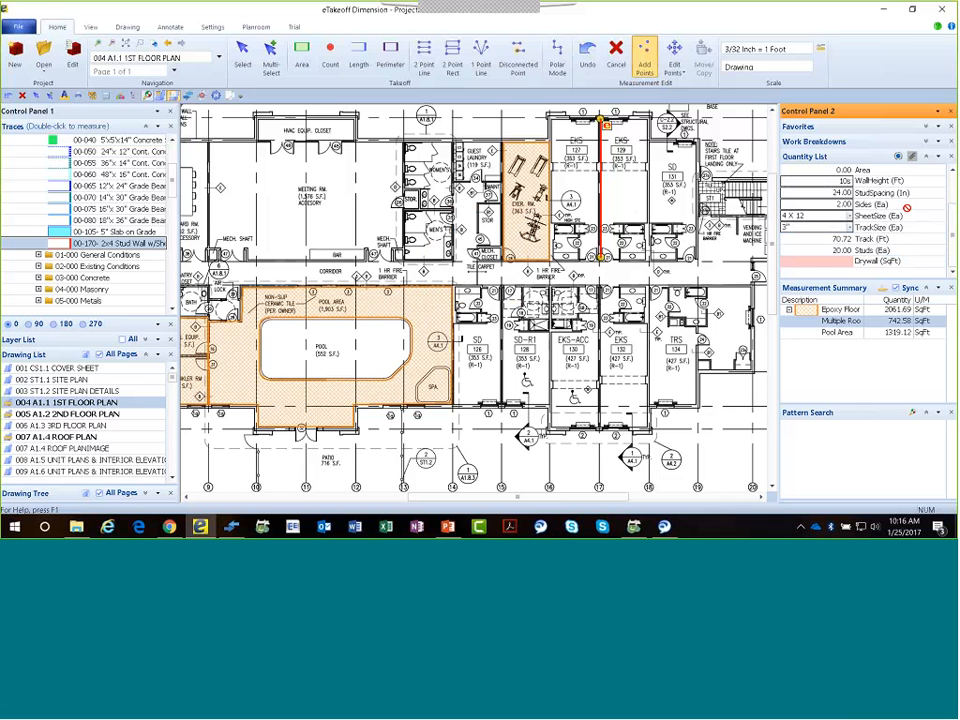
key("BackSpace")
key("Return")
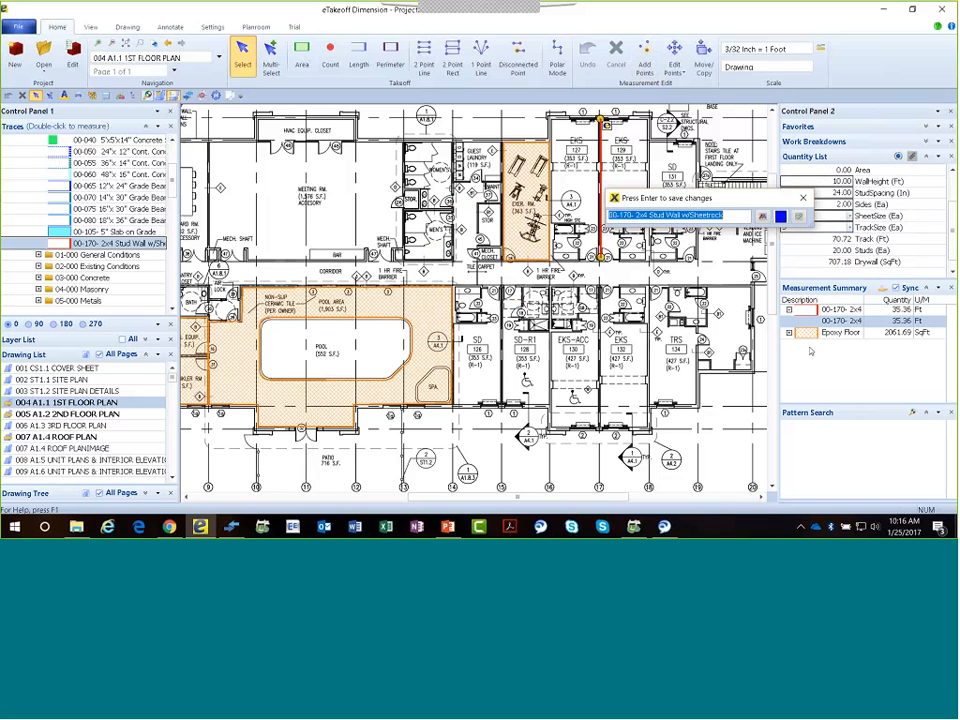
Describe the finished stud wall measurement as "1st Floor Walls".
key("BackSpace")
type("1s")
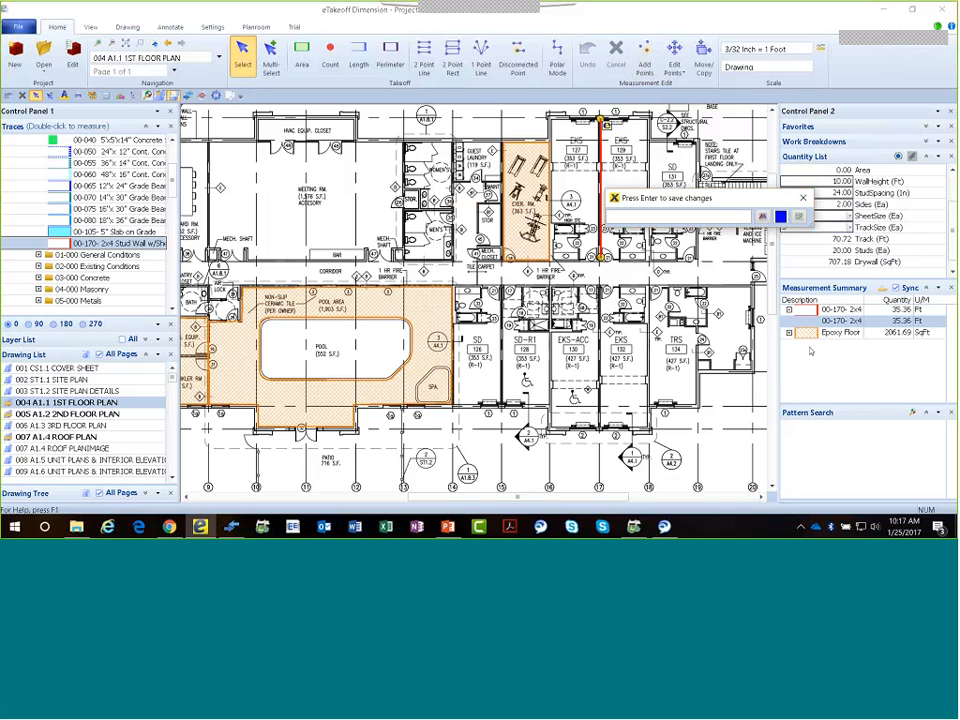
type("t Floor W")
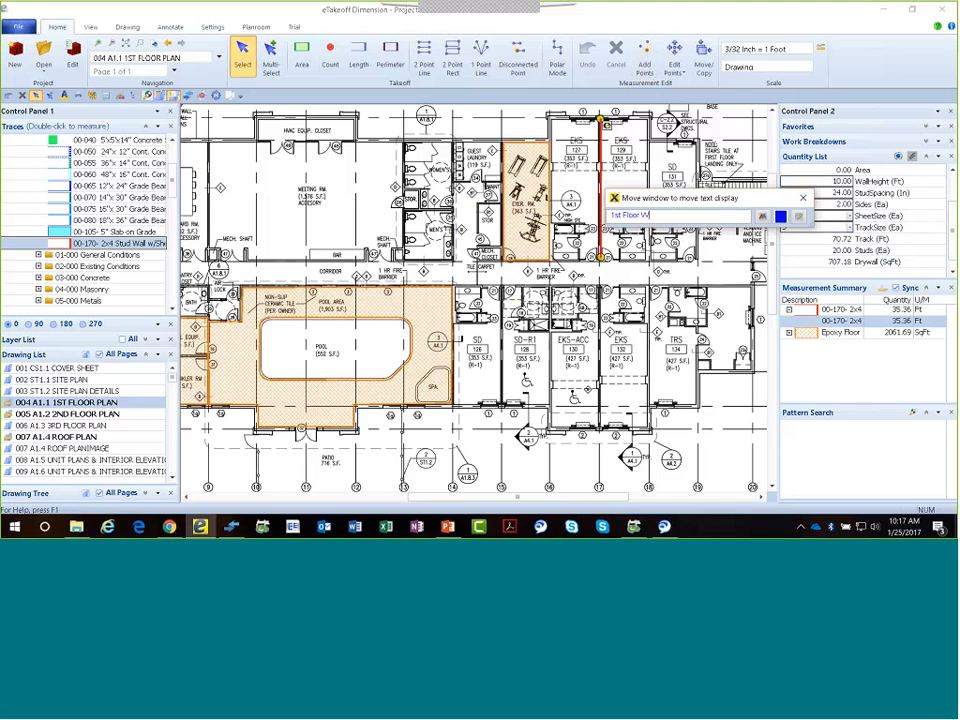
key("Return")
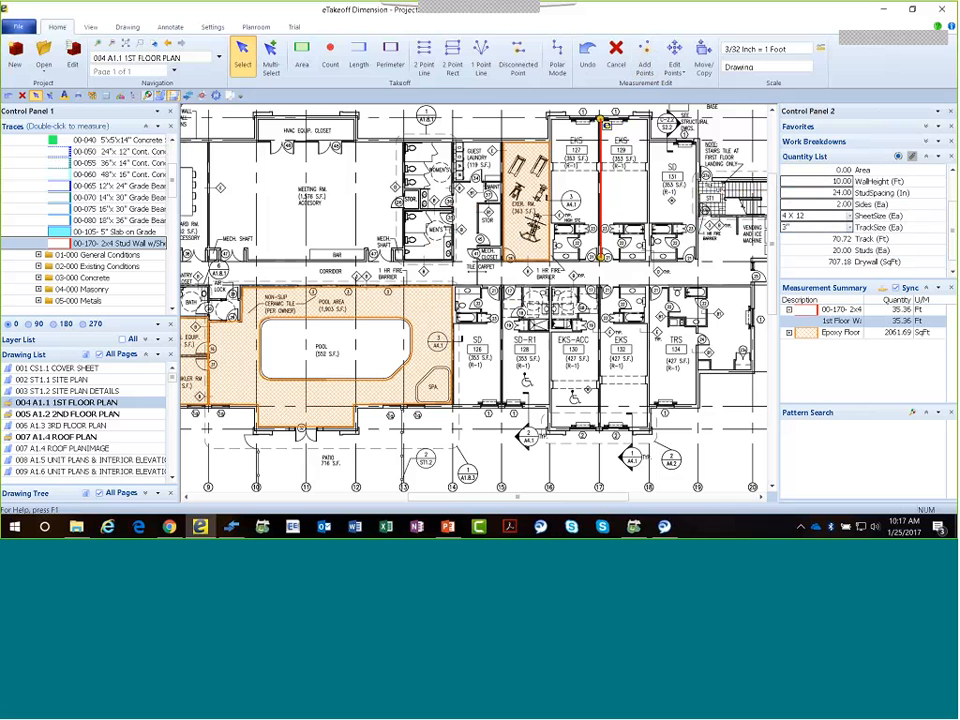
left_click(953, 273)
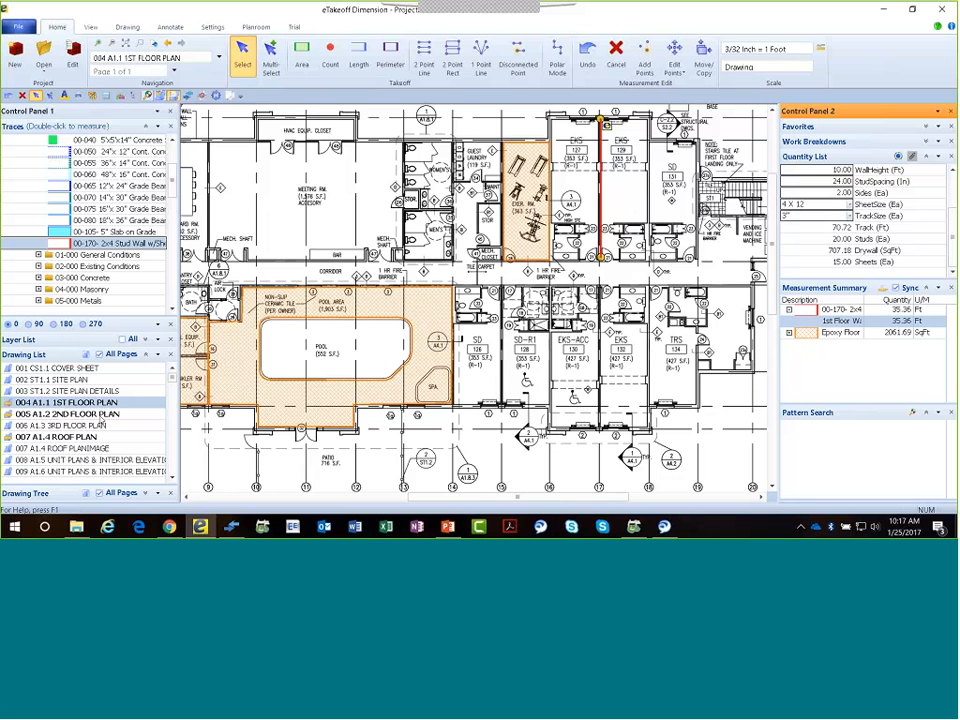
Open drawing 005 A1.2 2ND FLOOR PLAN, and move its measurement legend below the building before hiding it.
left_click(100, 418)
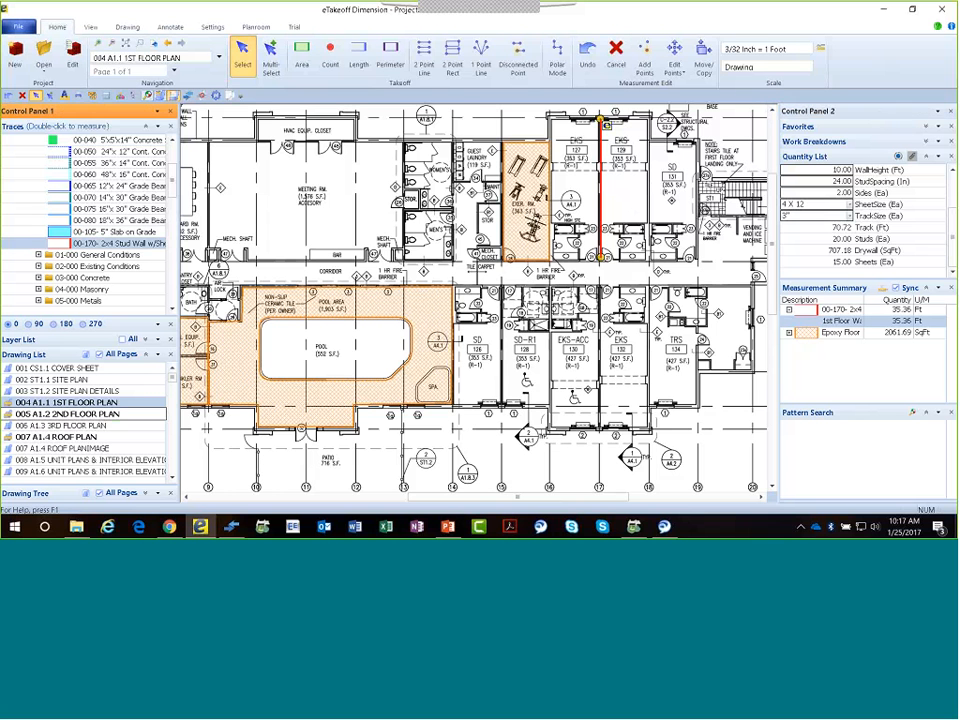
mouse_move(260, 148)
left_mouse_down()
mouse_move(286, 271)
mouse_move(295, 421)
left_mouse_up()
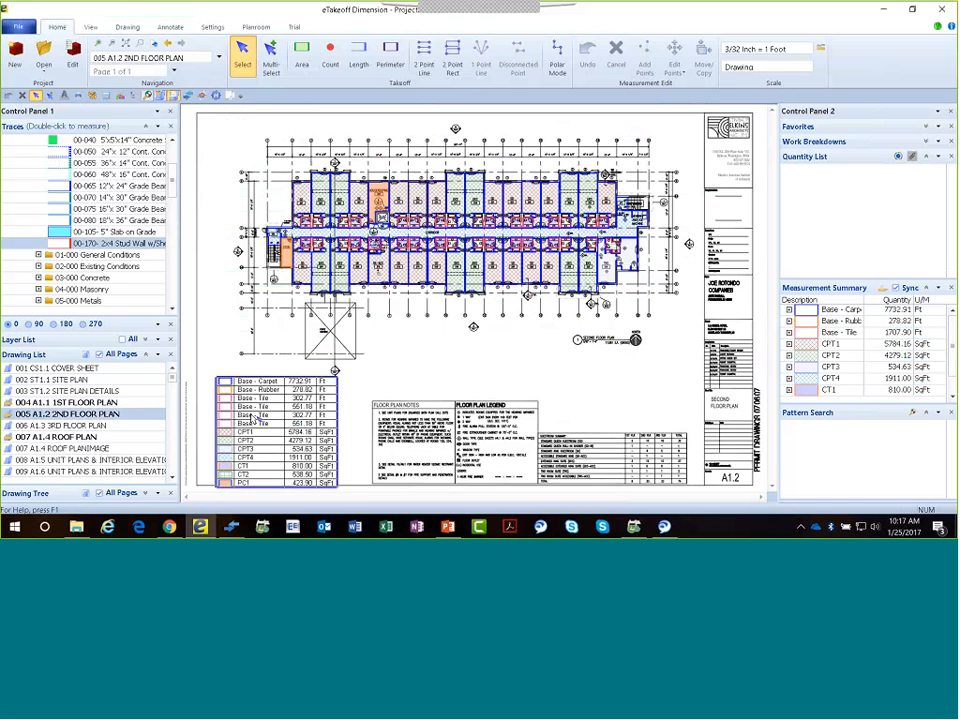
left_click_drag(251, 414, 251, 409)
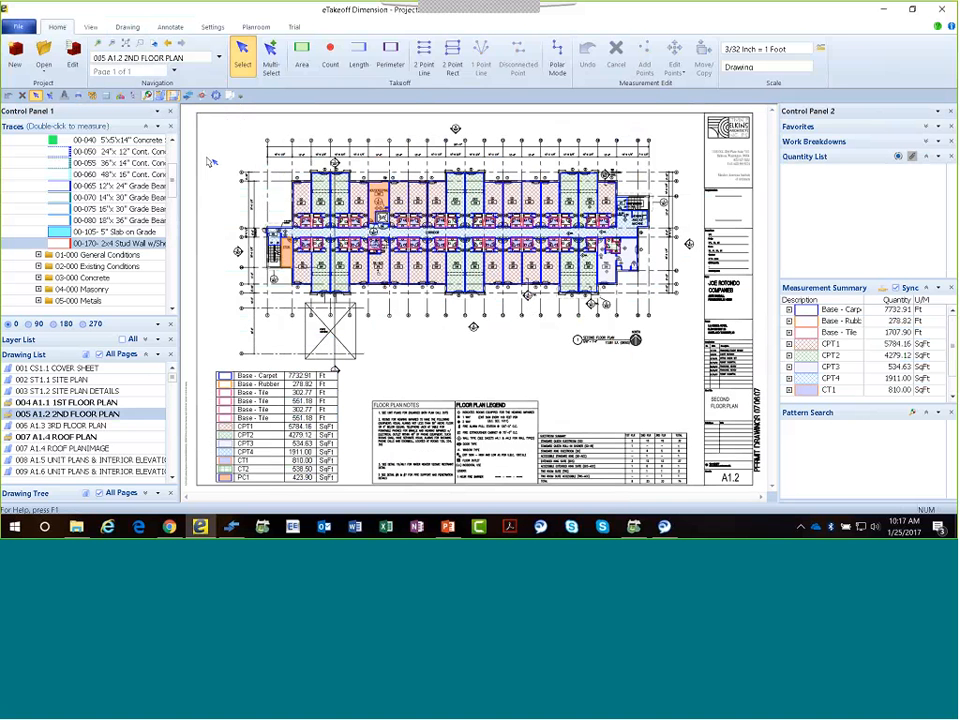
left_click(175, 97)
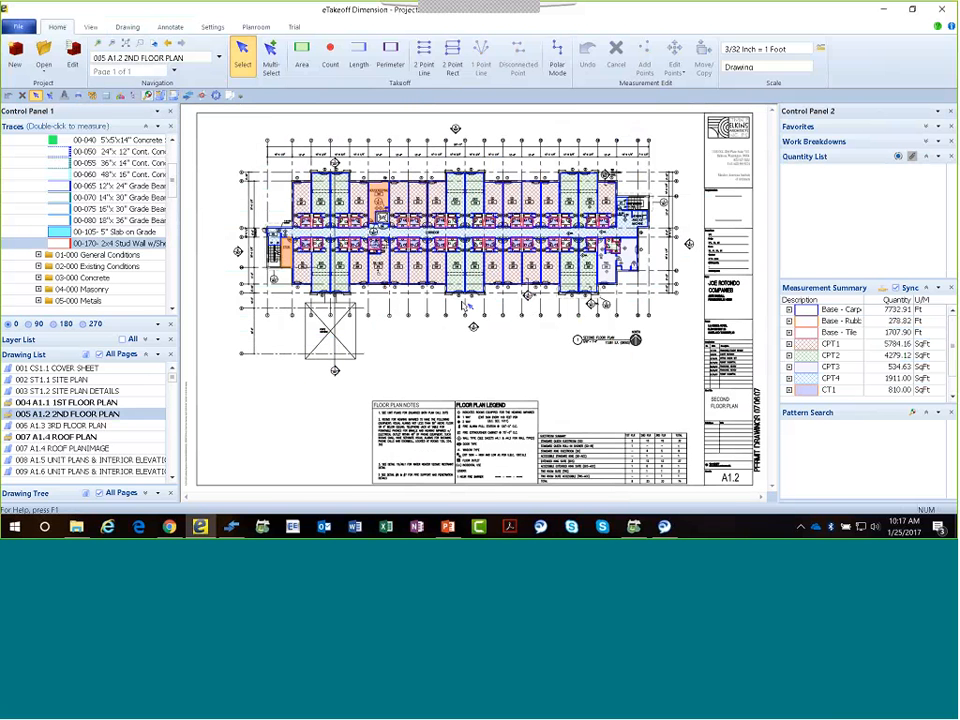
View drawing 006 A1.3 3RD FLOOR PLAN and return to 005 A1.2 2ND FLOOR PLAN.
mouse_move(603, 302)
double_click(160, 424)
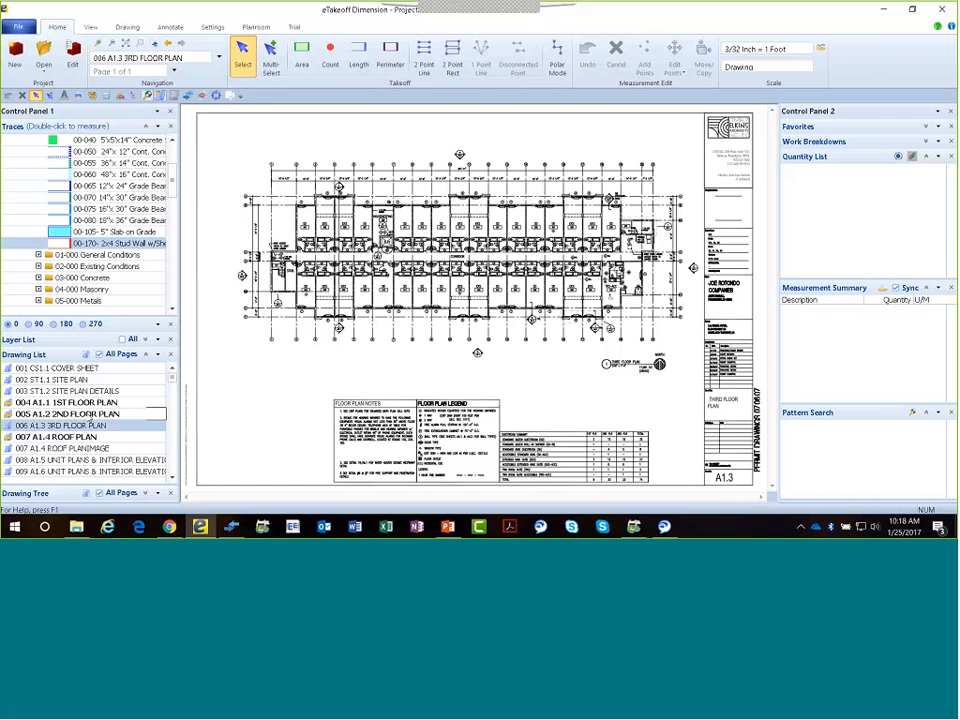
double_click(88, 414)
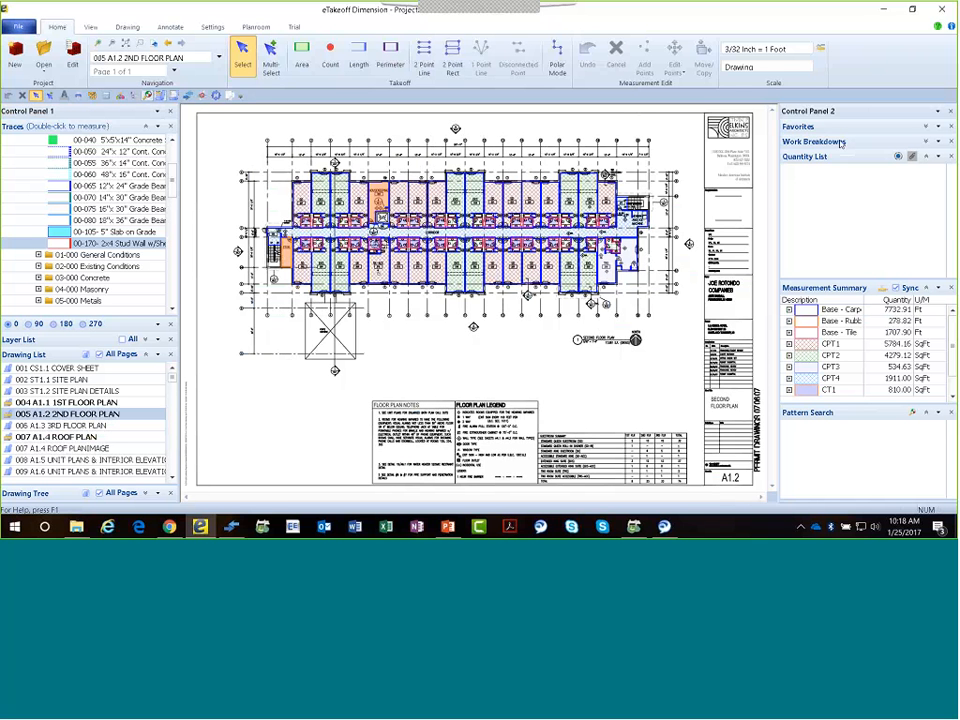
Select all the measurements across the second floor plan and add them to the Project Favorites.
left_click(927, 126)
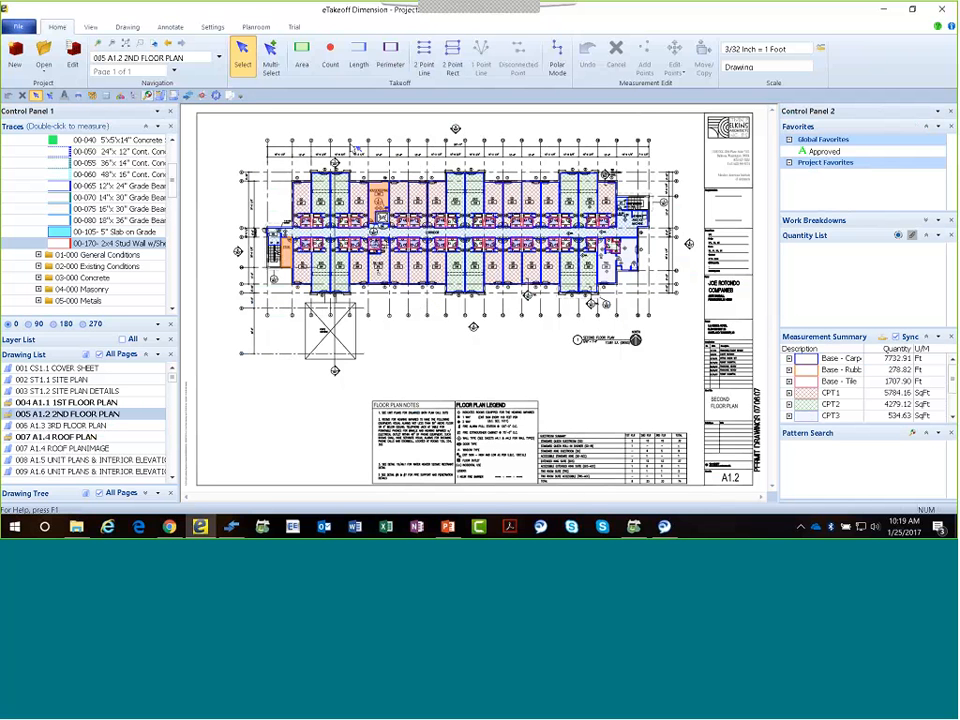
left_click(284, 60)
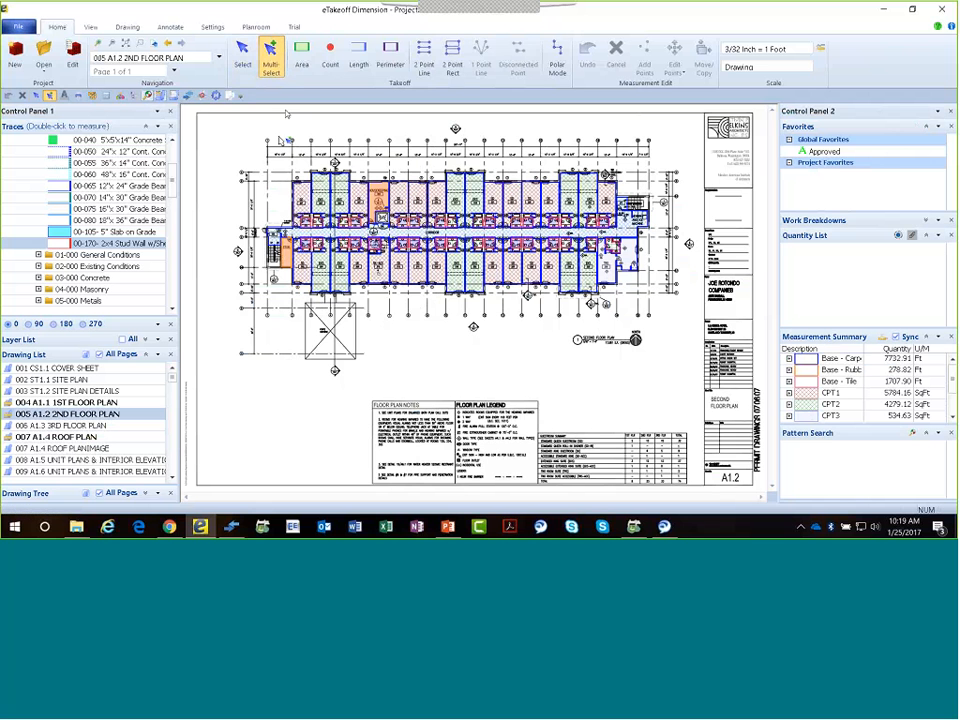
left_click_drag(247, 139, 675, 357)
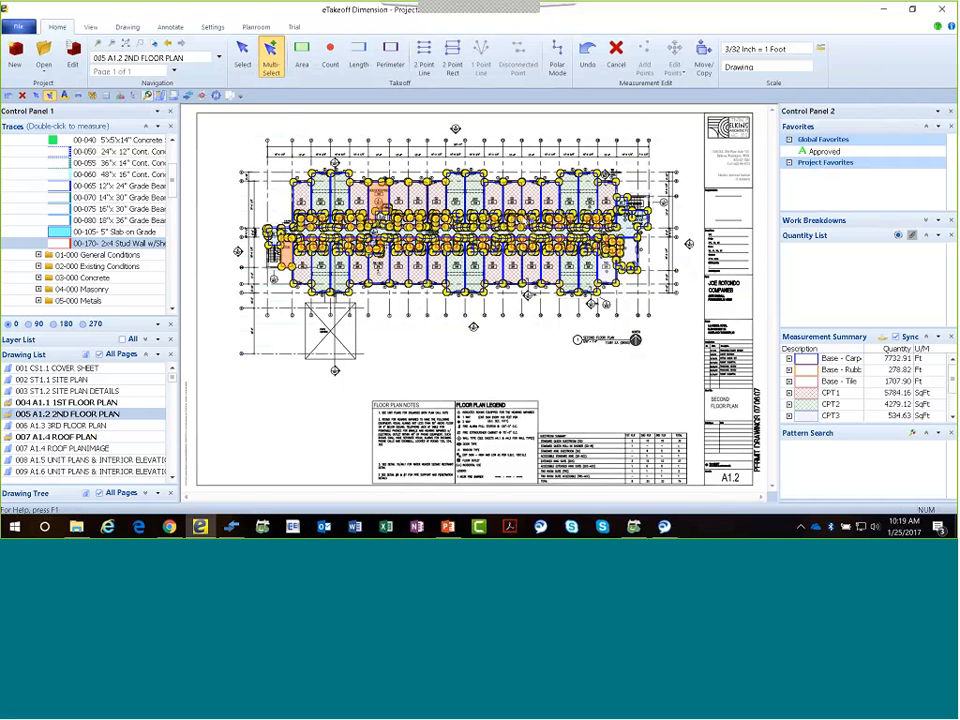
left_click_drag(390, 172, 826, 178)
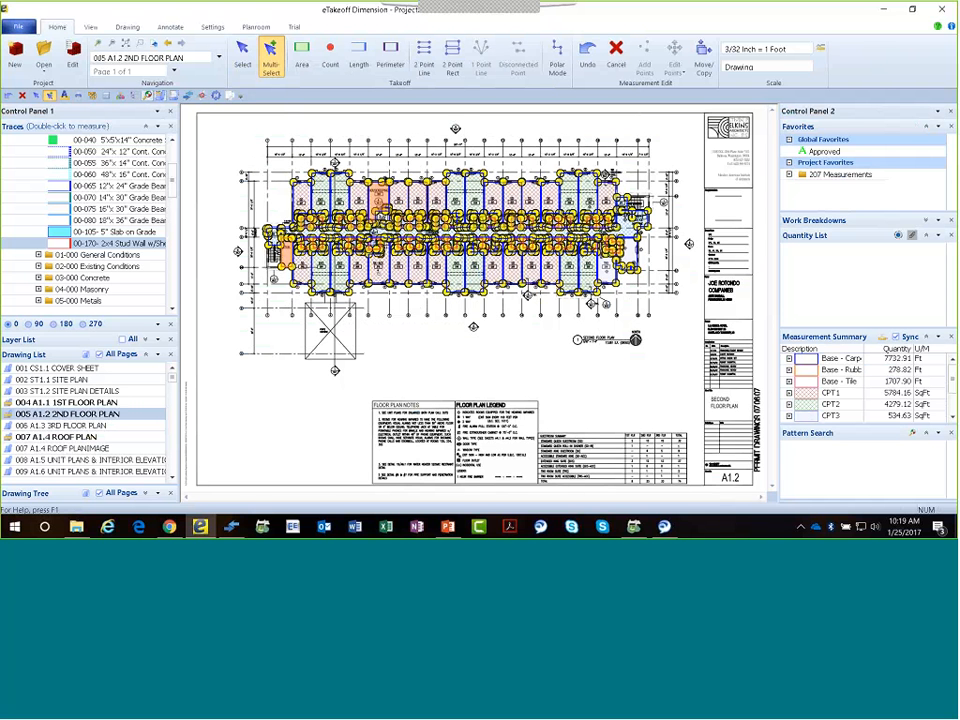
Rename the new project favorite holding the second floor measurements as "Floor Coving STandards".
right_click(849, 181)
left_click(895, 185)
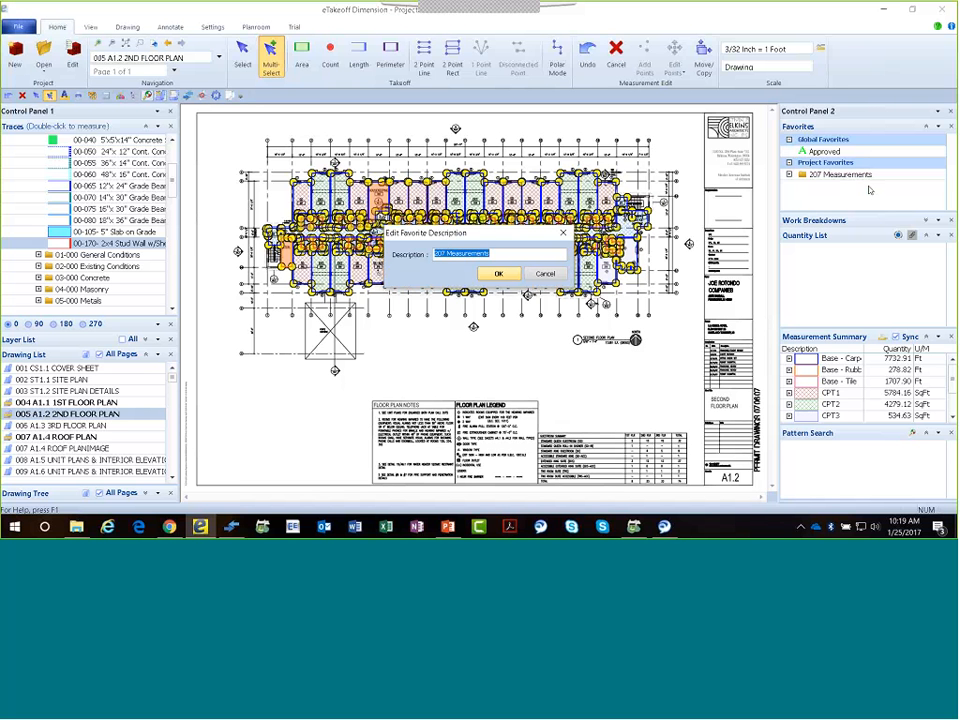
type("Floor")
type(" C")
type("ov")
type("ring")
type(" STa")
type("nda")
type("rds")
key("Return")
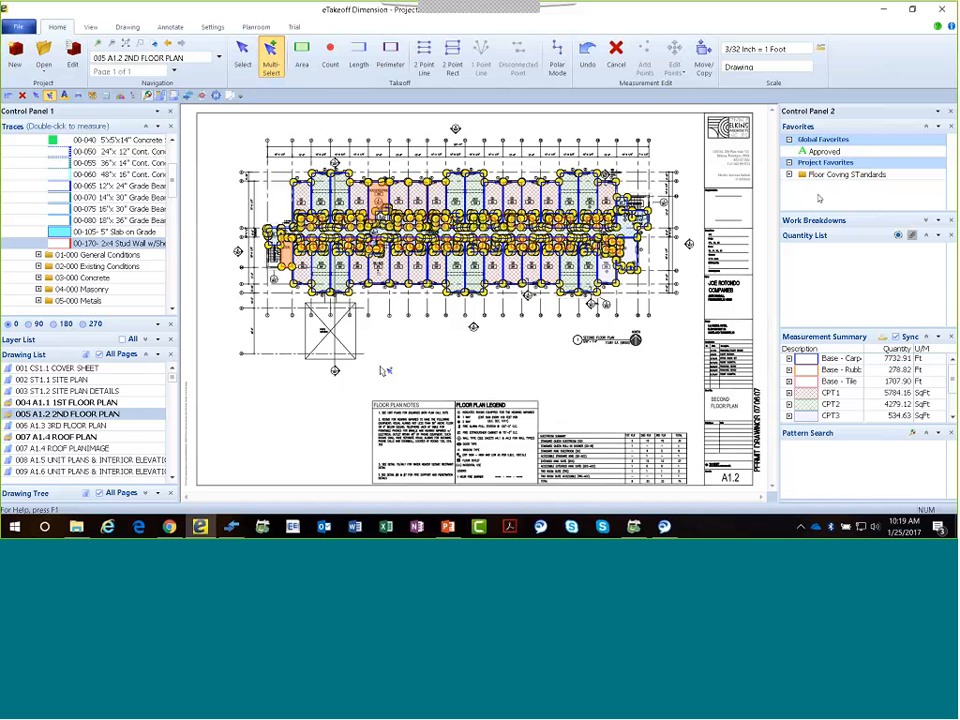
Open drawing 006 A1.3 3RD FLOOR PLAN and place the floor covering favorite's measurements on its matching rooms.
left_click(123, 430)
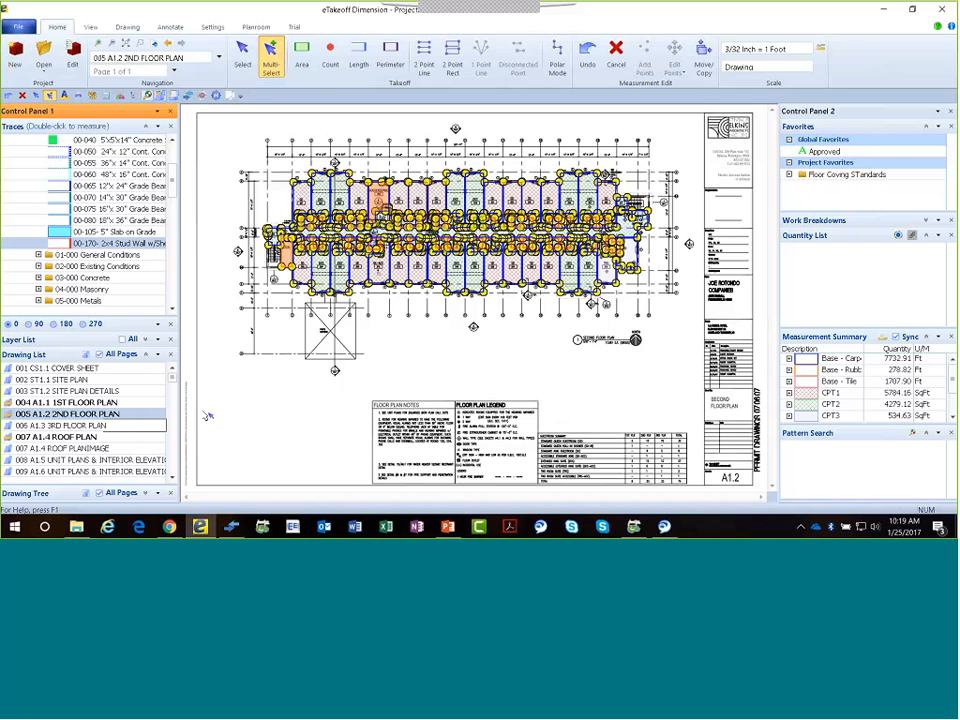
scroll(400, 270, "up", 5)
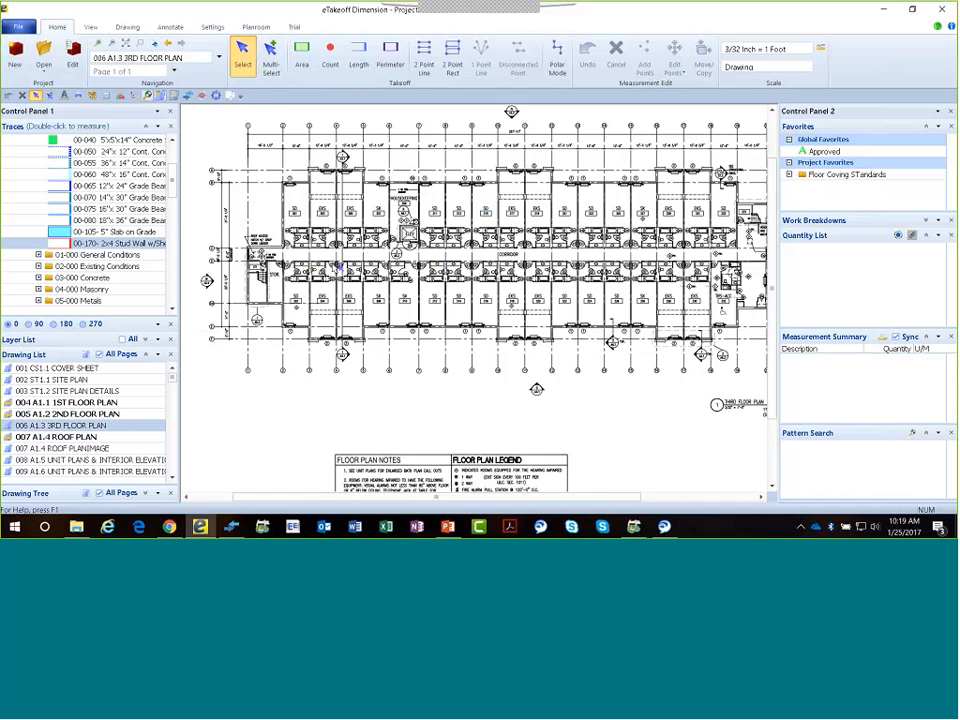
middle_click_drag(377, 283, 420, 320)
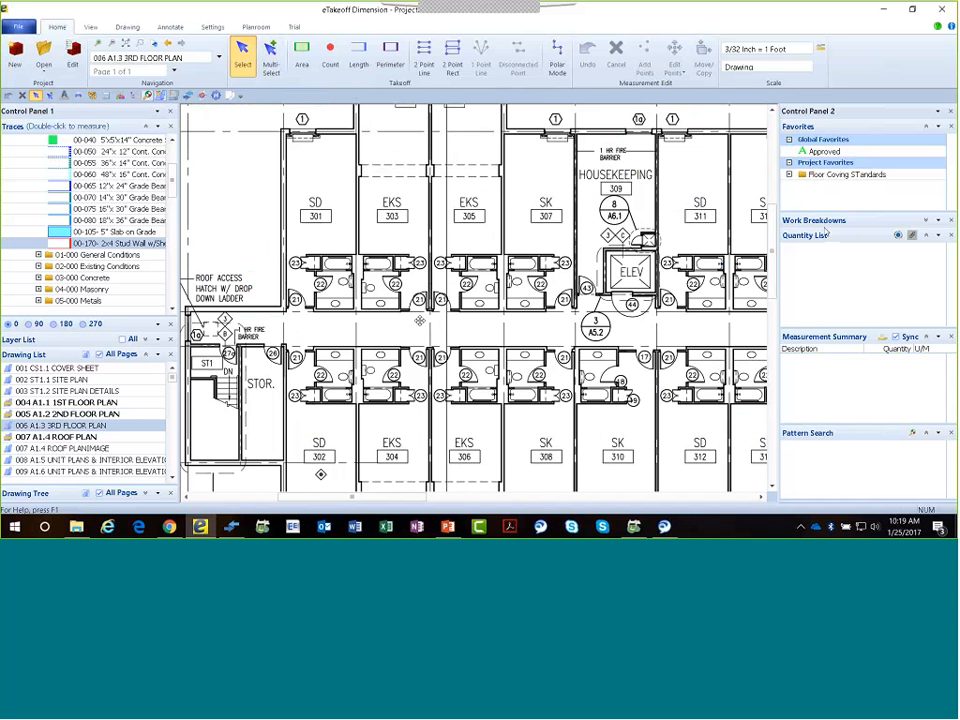
left_click(820, 235)
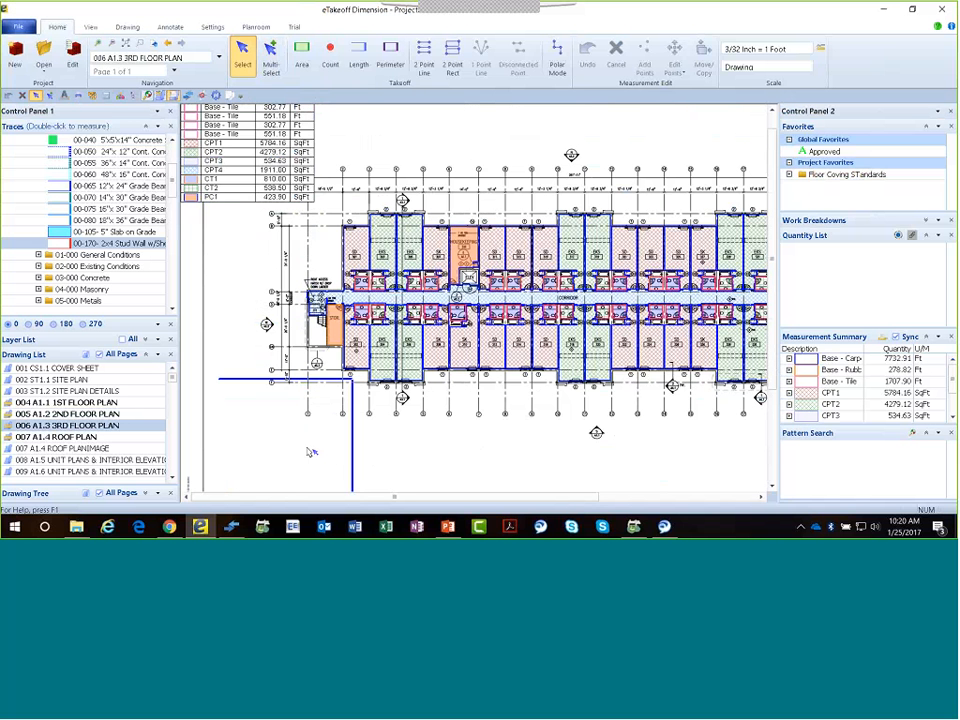
Move the third floor plan's measurement legend to the blank area below the building and hide it.
left_click_drag(311, 452, 311, 452)
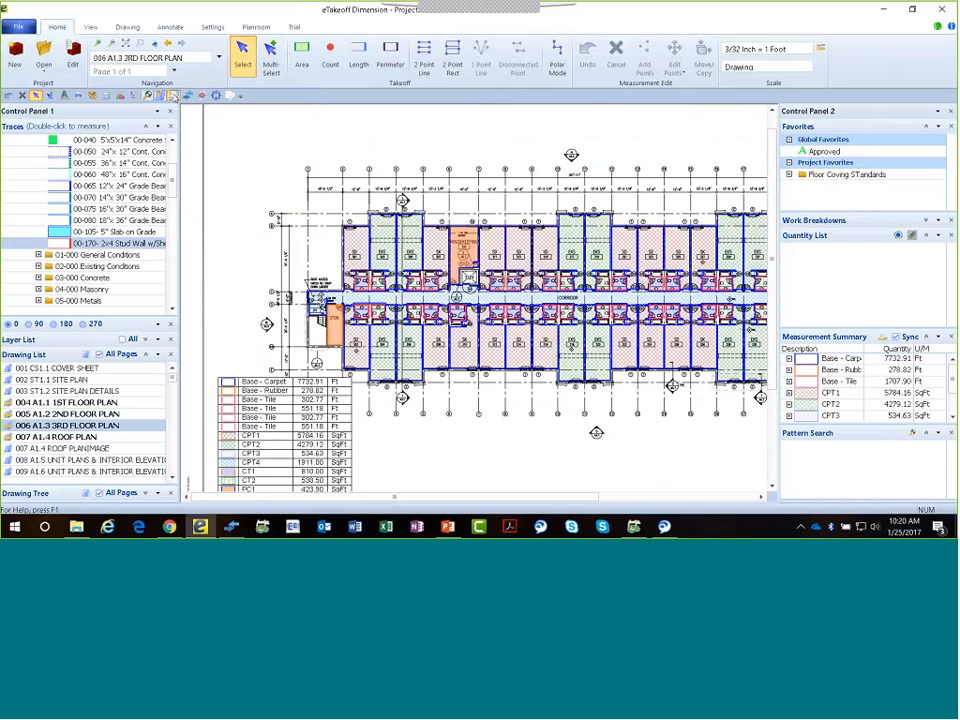
left_click(174, 96)
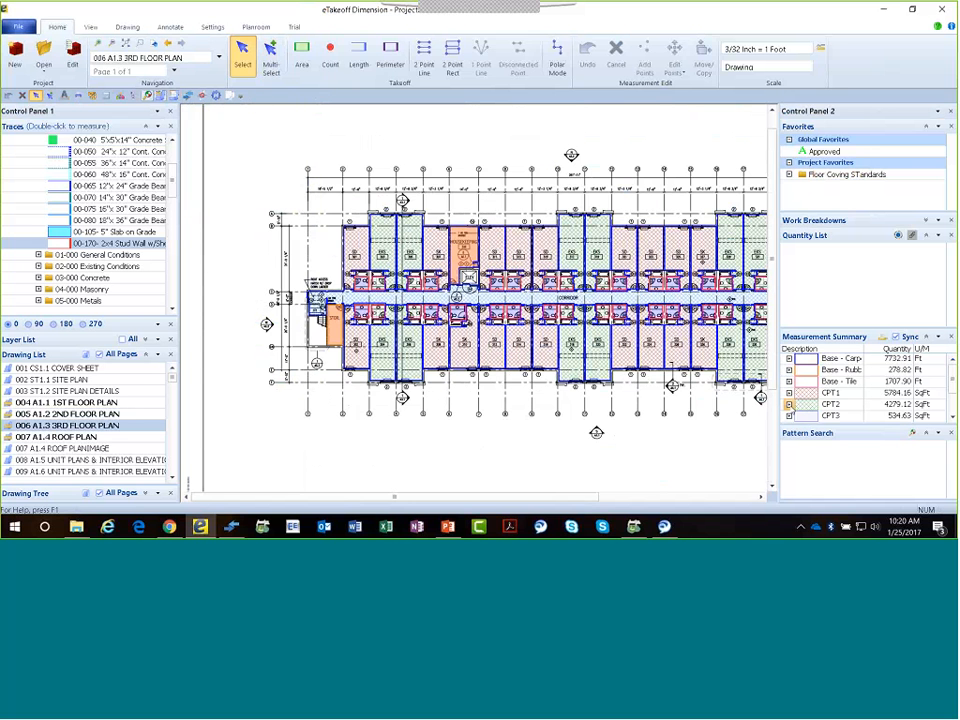
Check the quantities of the copied SD - 208 carpet and housekeeping floor areas on the third floor plan.
scroll(480, 288, "down", 2)
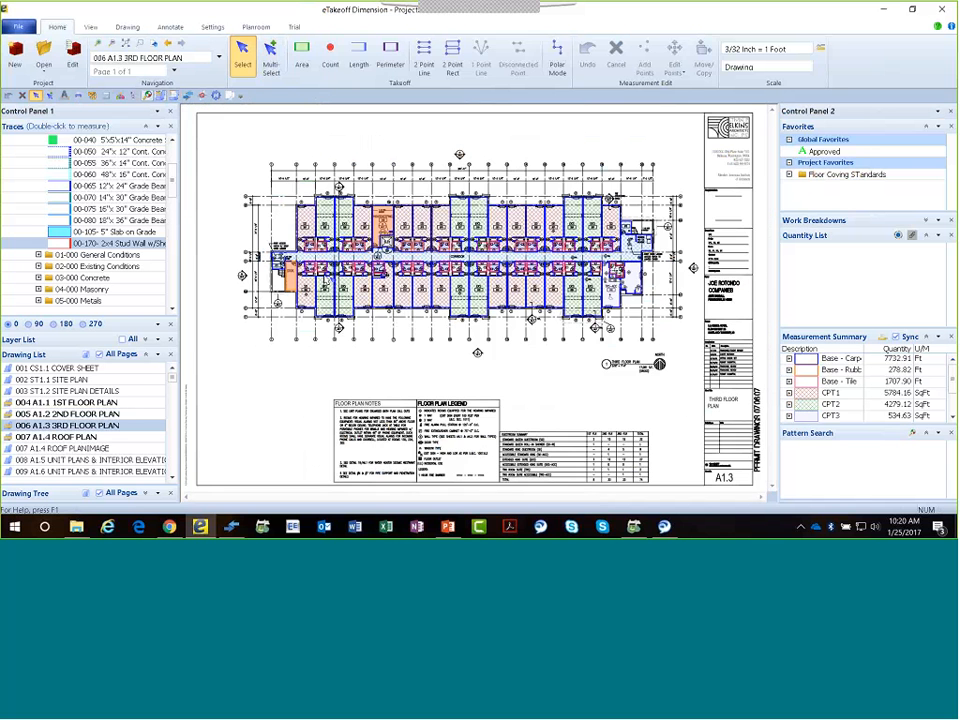
left_click(366, 299)
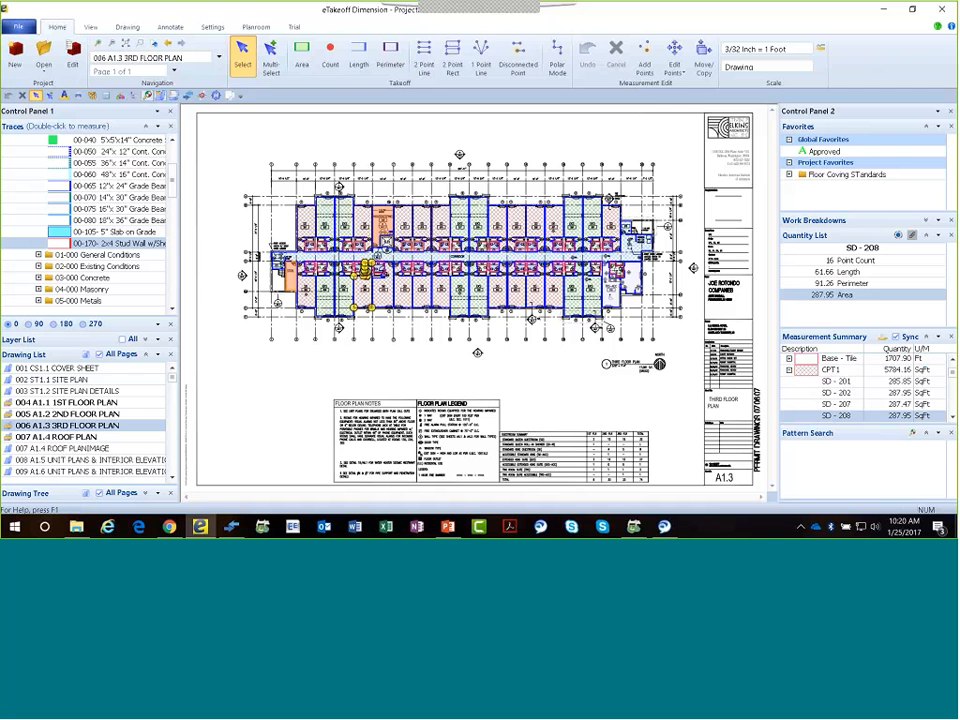
left_click(382, 226)
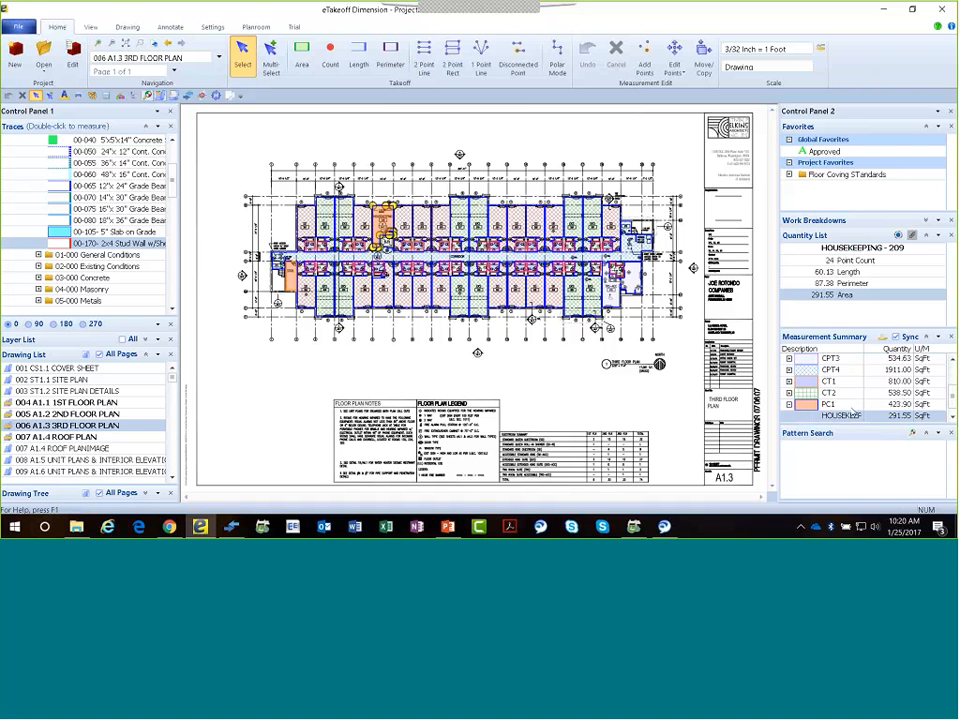
Deselect the housekeeping area and show the third floor plan's measurement legend, placing it in the blank area beside the floor plan notes.
scroll(853, 415, "down", 1)
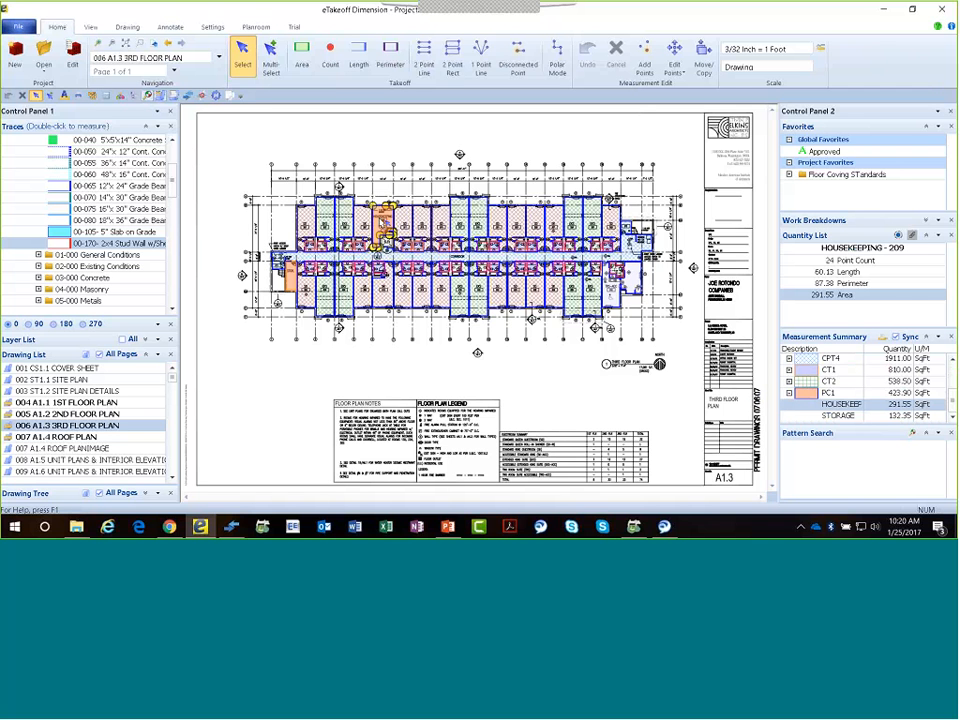
mouse_move(380, 220)
left_click(382, 346)
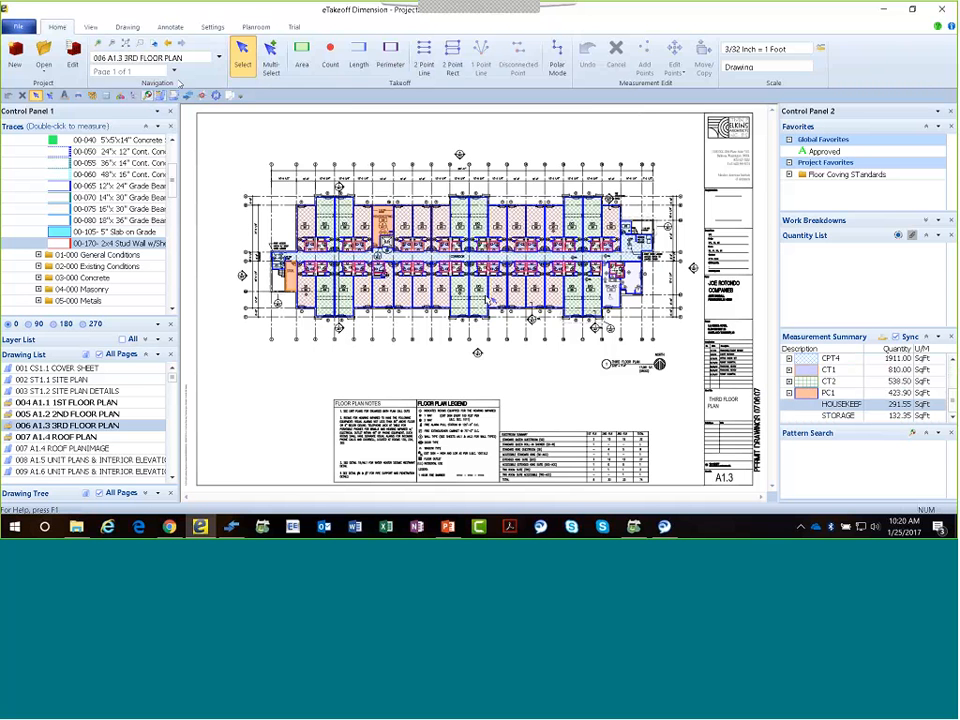
left_click(173, 97)
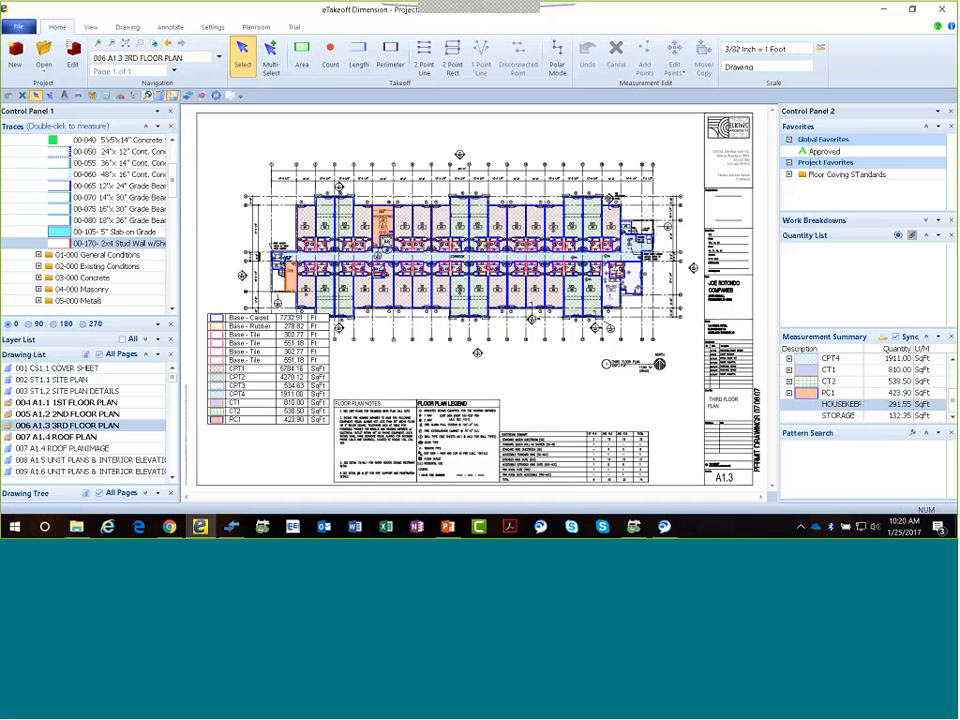
left_click_drag(267, 332, 265, 368)
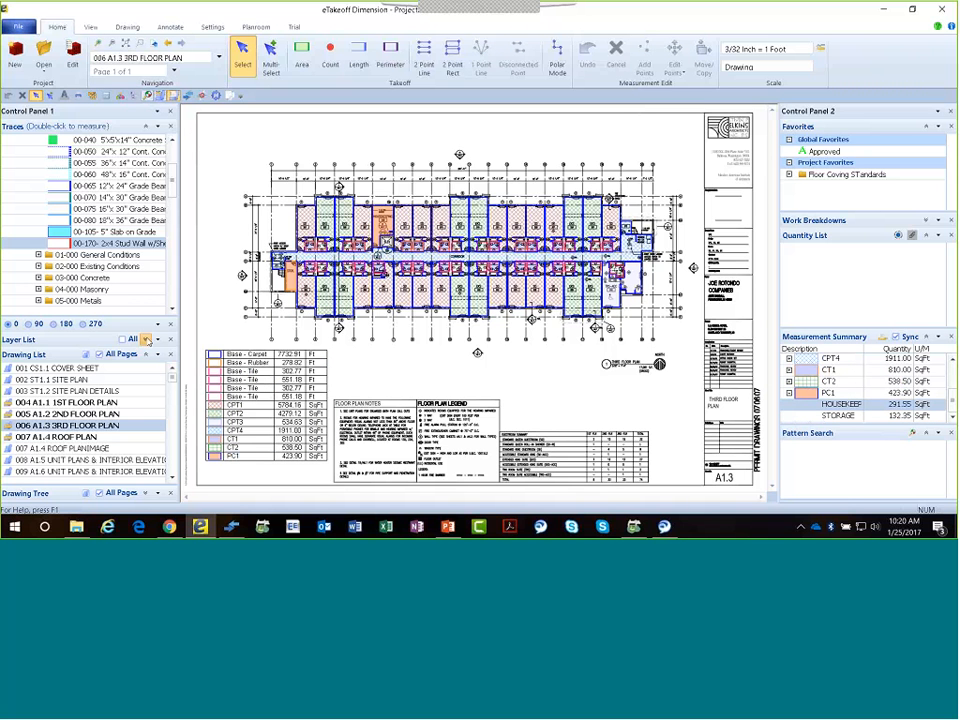
Isolate the CARPET layer on the third floor plan by hiding the FLOORING - BASE, SEALED CONCRETE and TILE - FLOOR layers.
left_click(146, 339)
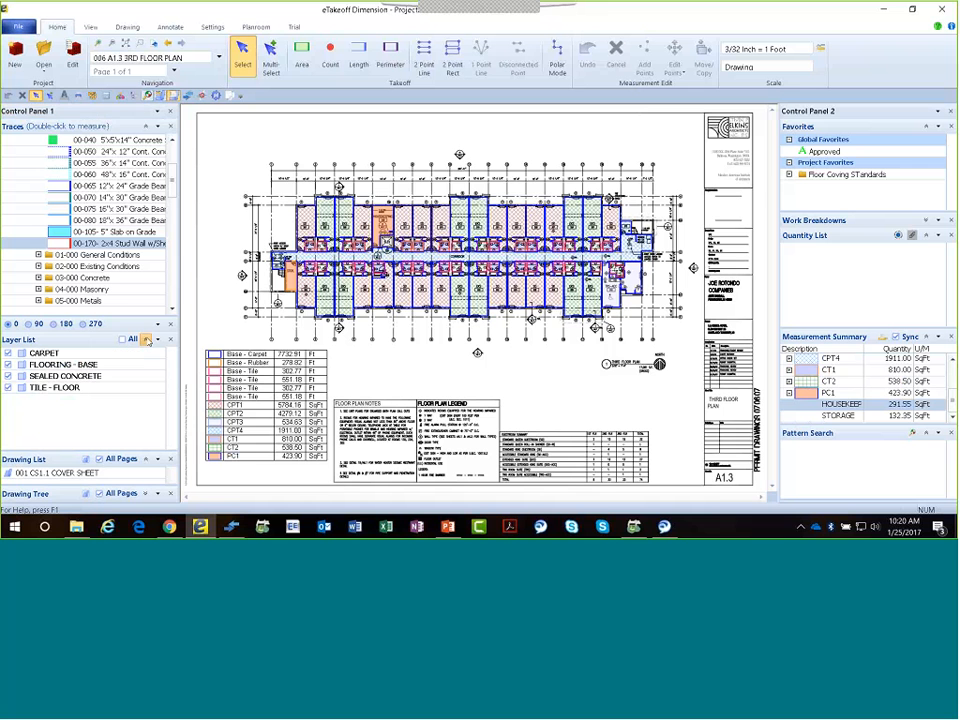
left_click(8, 364)
left_click(8, 376)
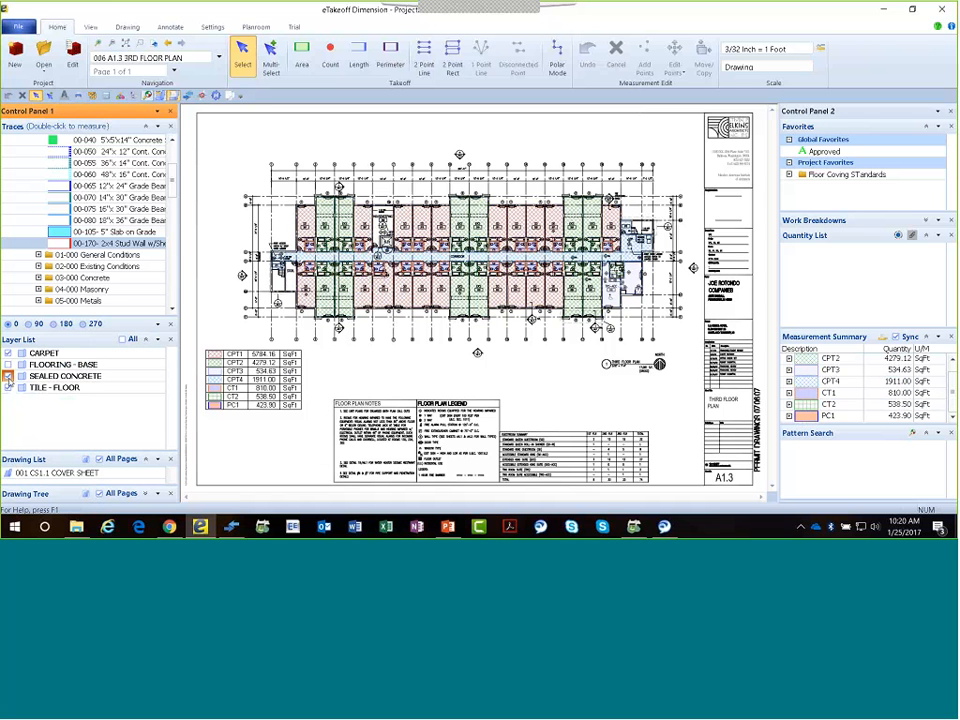
left_click(8, 387)
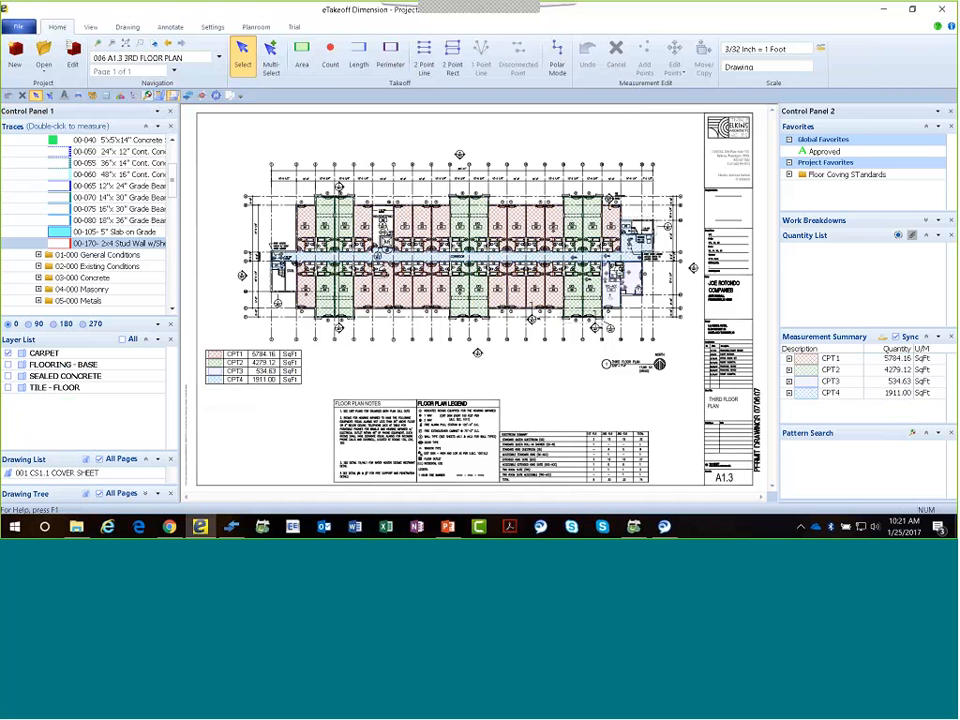
View the FLOORING - BASE layer by itself and the SEALED CONCRETE layer by itself on the third floor plan.
mouse_move(508, 270)
left_click(9, 365)
left_click(9, 353)
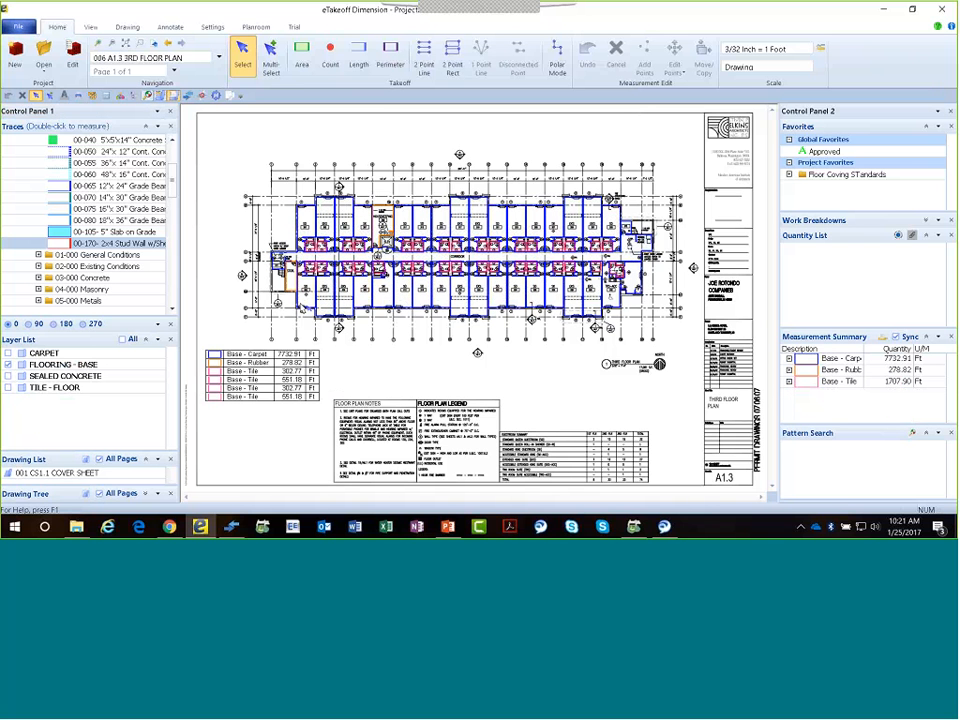
left_click(8, 376)
left_click(9, 365)
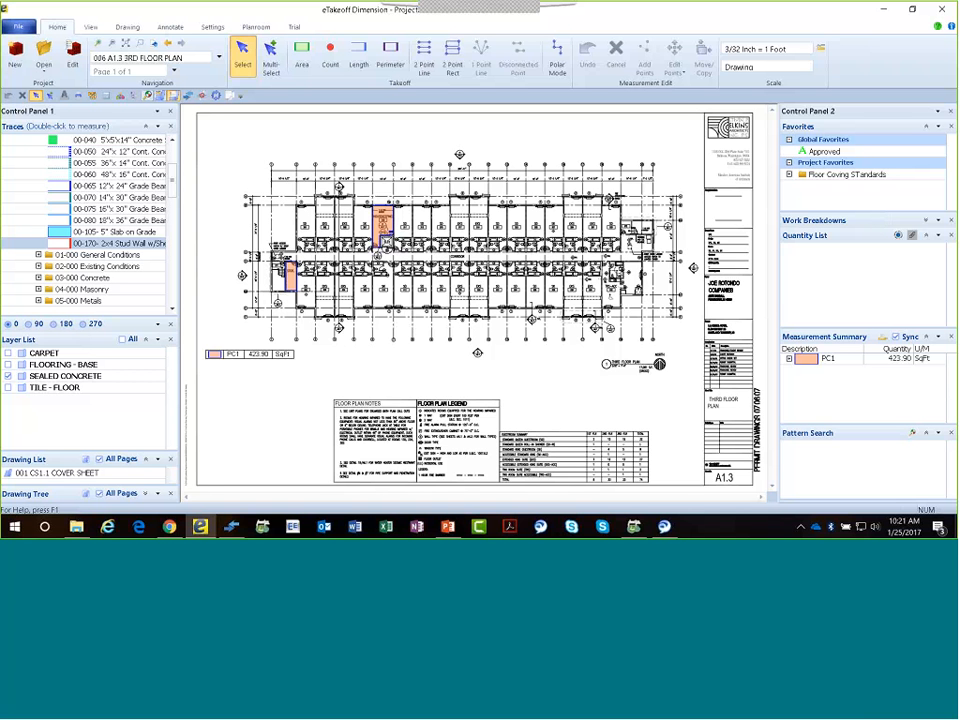
Turn the TILE - FLOOR, FLOORING - BASE and CARPET layers back on and collapse the layer list.
left_click(9, 387)
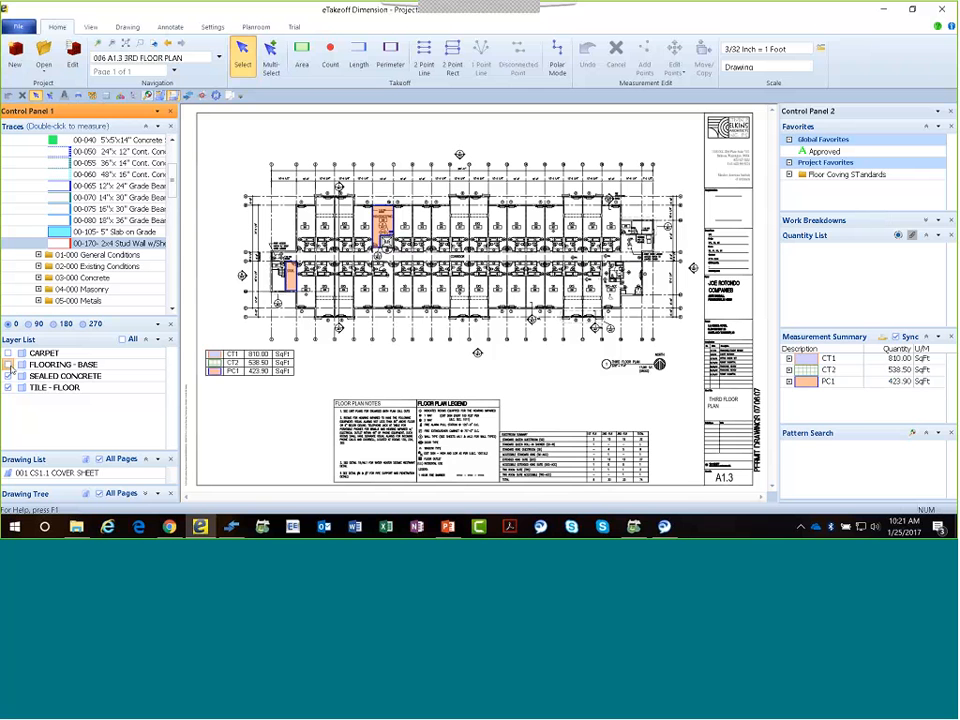
left_click(9, 364)
left_click(9, 353)
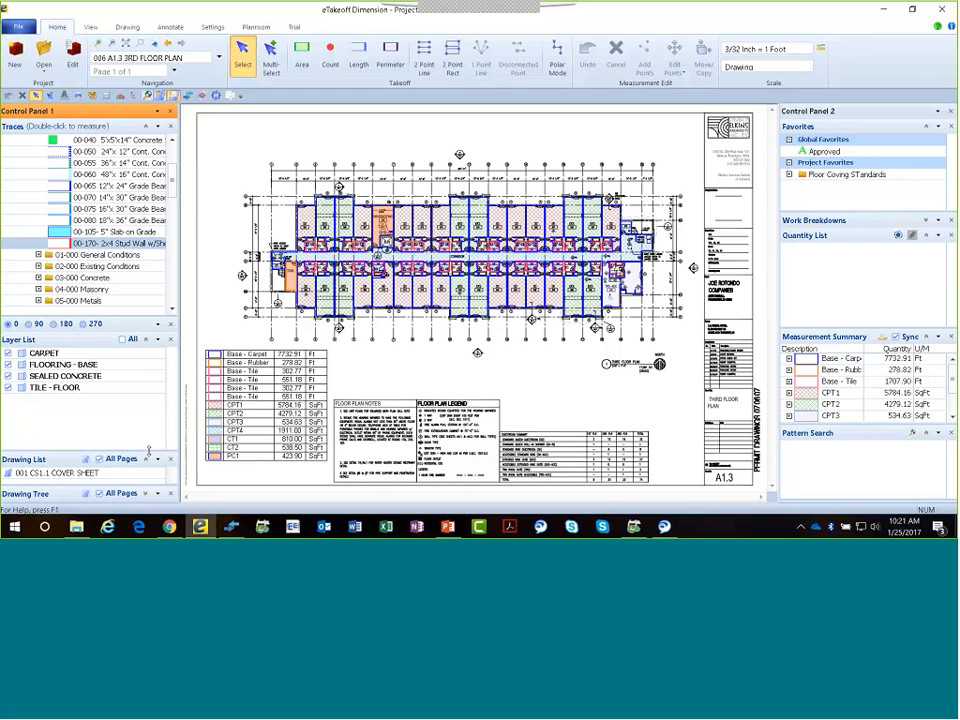
left_click_drag(148, 452, 148, 345)
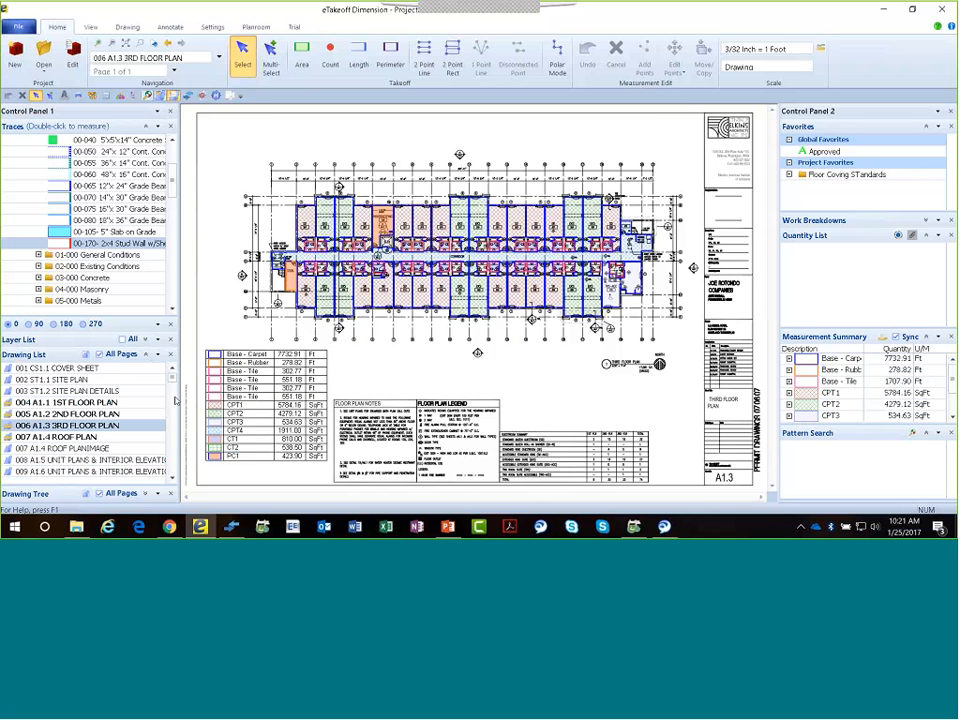
Open drawing 200 A4-03 INT ELEVATIONS from the end of the drawing list.
left_click(170, 379)
left_click_drag(170, 382, 175, 475)
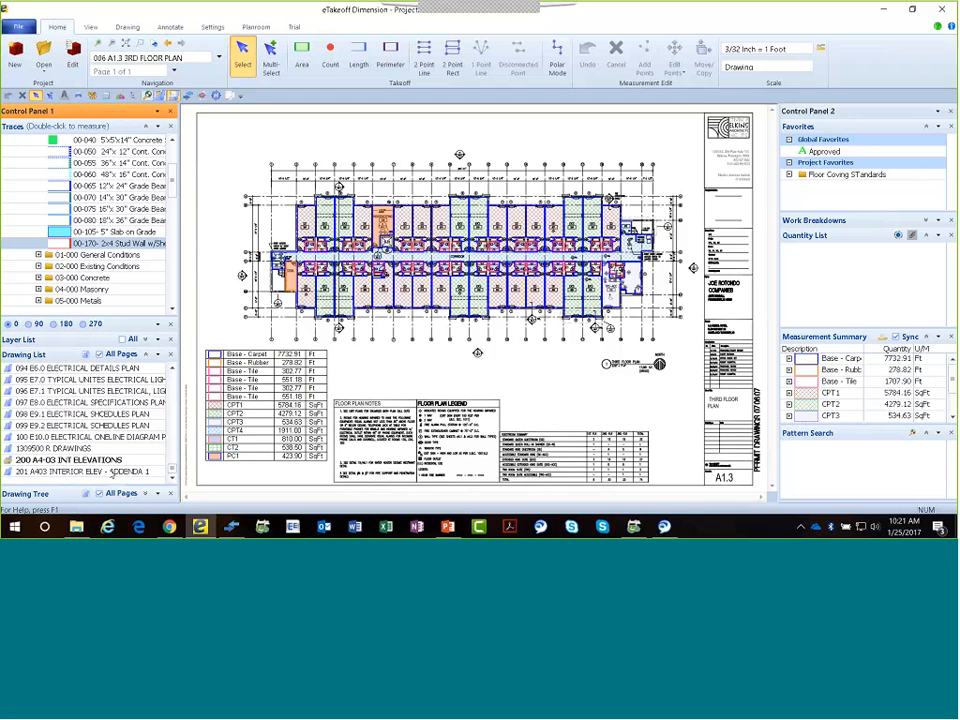
double_click(99, 461)
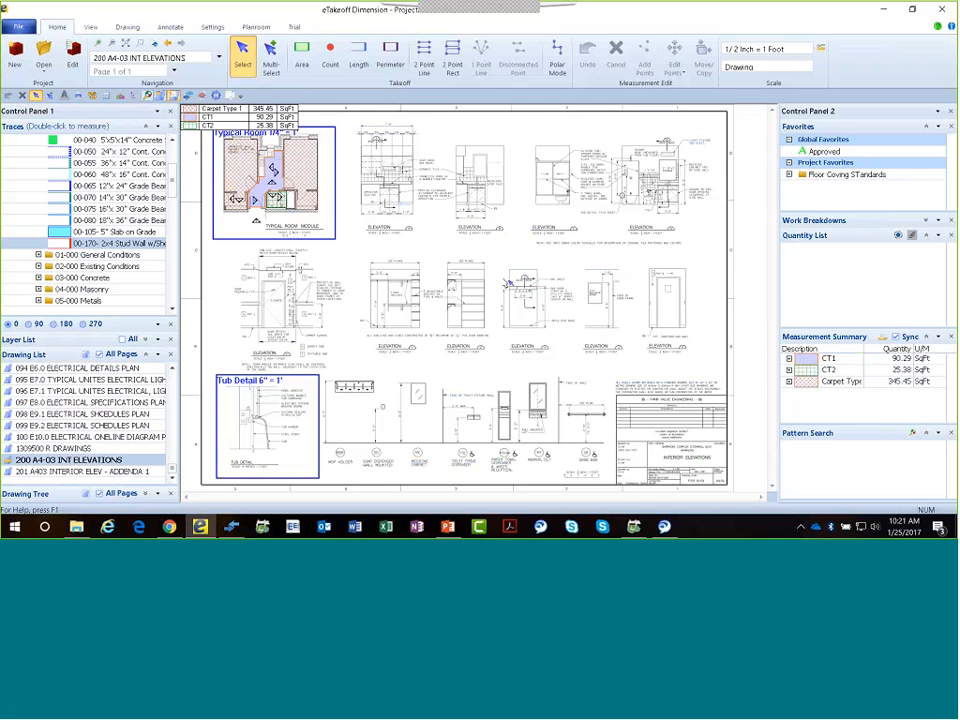
Examine the elevation scales and the separately scaled Typical Room and Tub Detail areas on the interior elevations sheet.
scroll(503, 271, "up", 1)
scroll(503, 271, "up", 1)
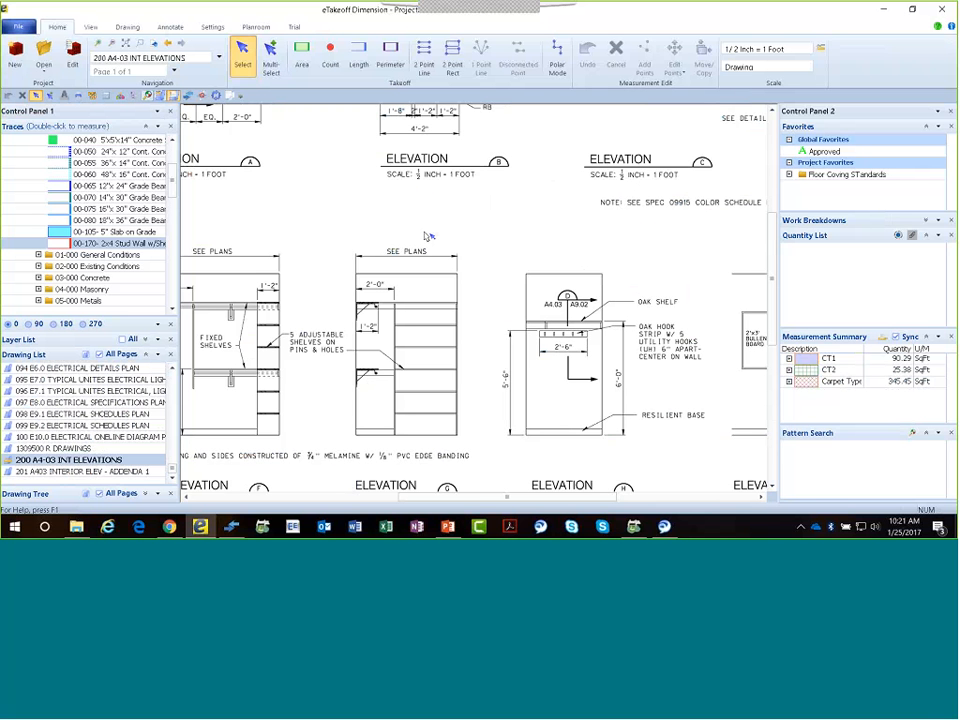
middle_click_drag(415, 228, 508, 270)
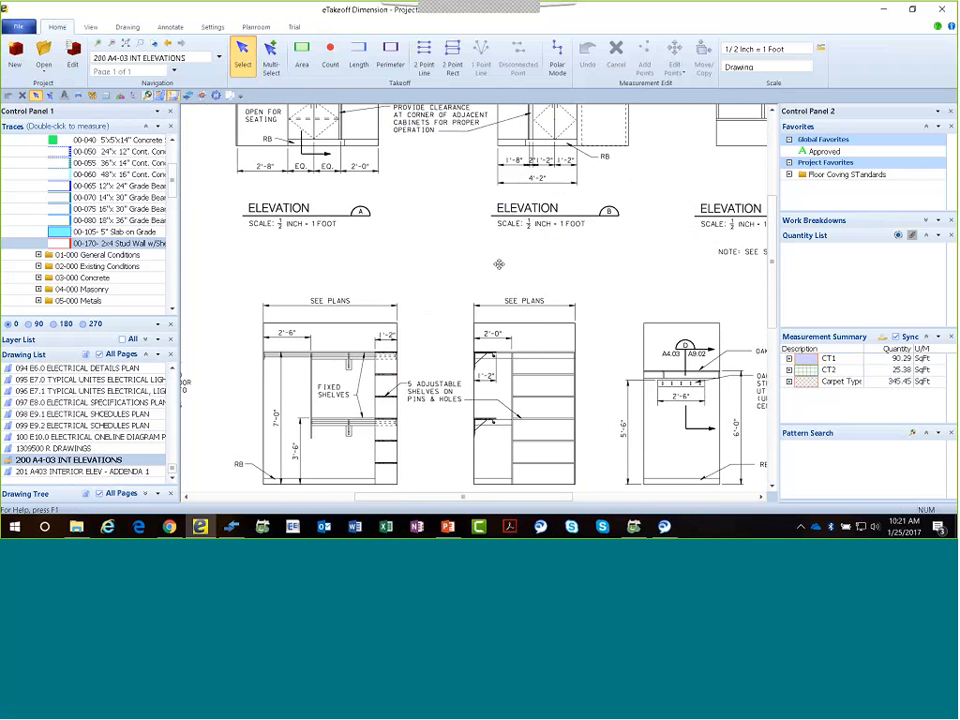
scroll(325, 270, "down", 3)
scroll(325, 270, "up", 4)
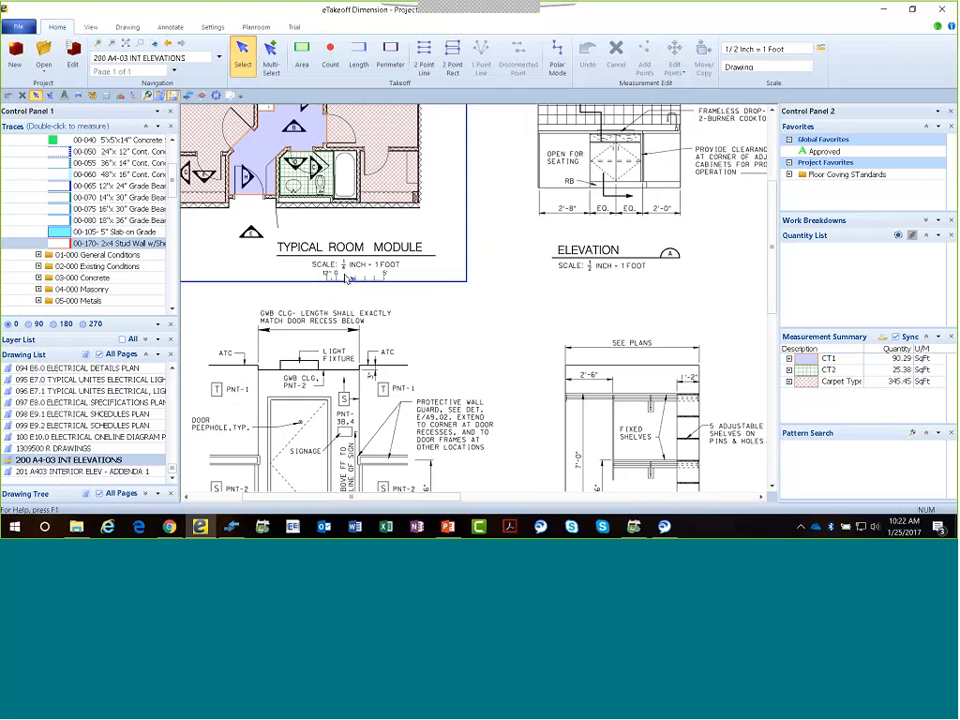
mouse_move(433, 257)
middle_mouse_down()
mouse_move(405, 356)
mouse_move(391, 264)
middle_mouse_up()
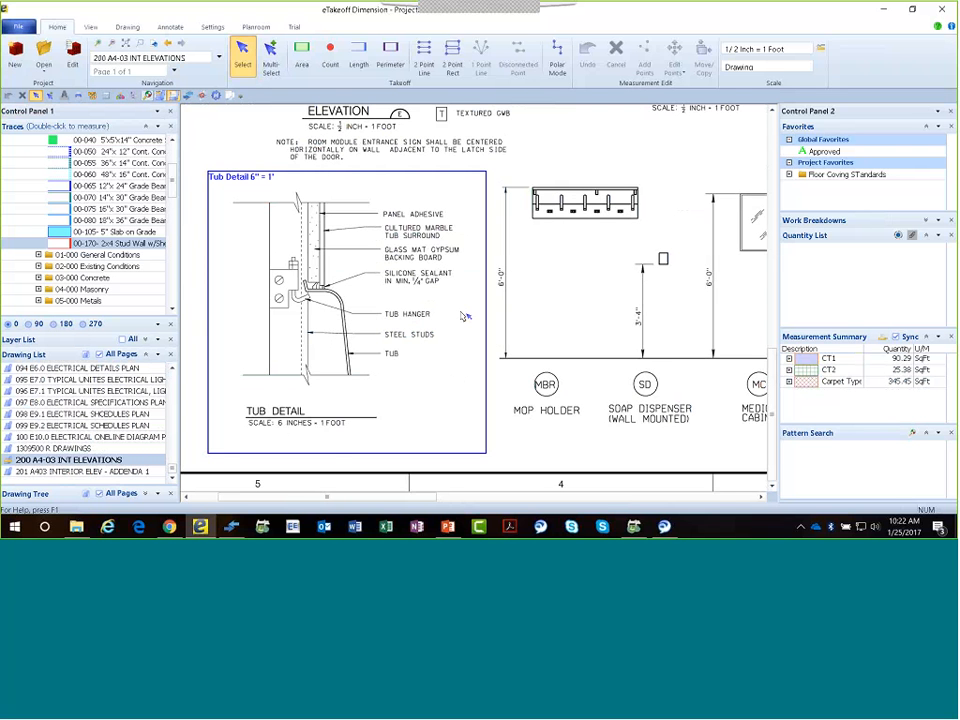
scroll(344, 240, "down", 5)
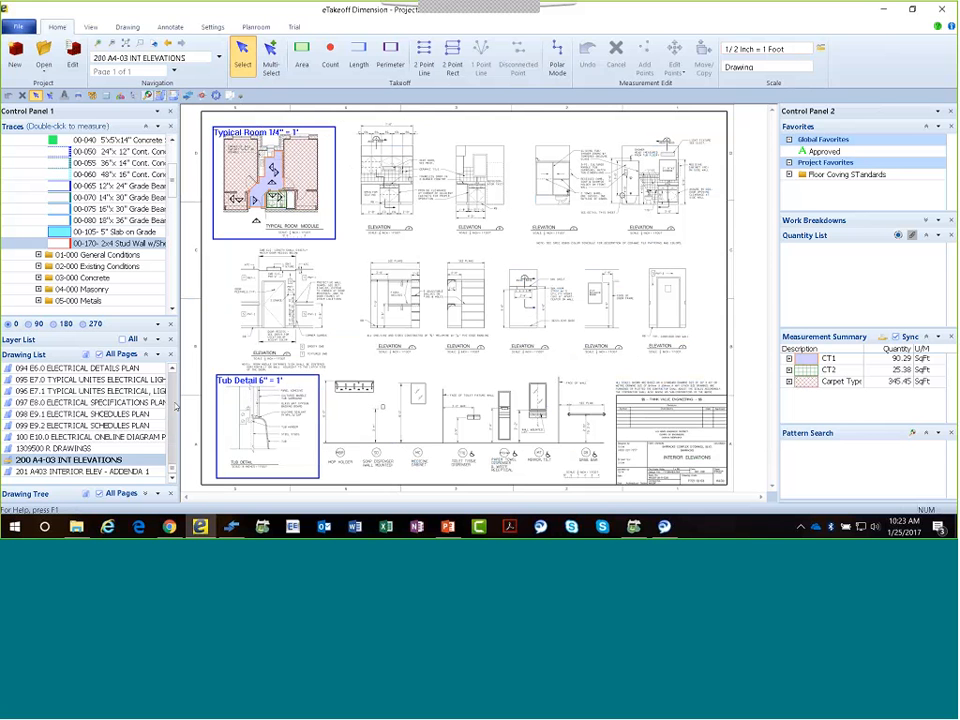
Open drawing 063 S1.1 FOUNDATION PLAN and examine the pile circles in the foundation around the pool.
scroll(173, 406, "up", 7)
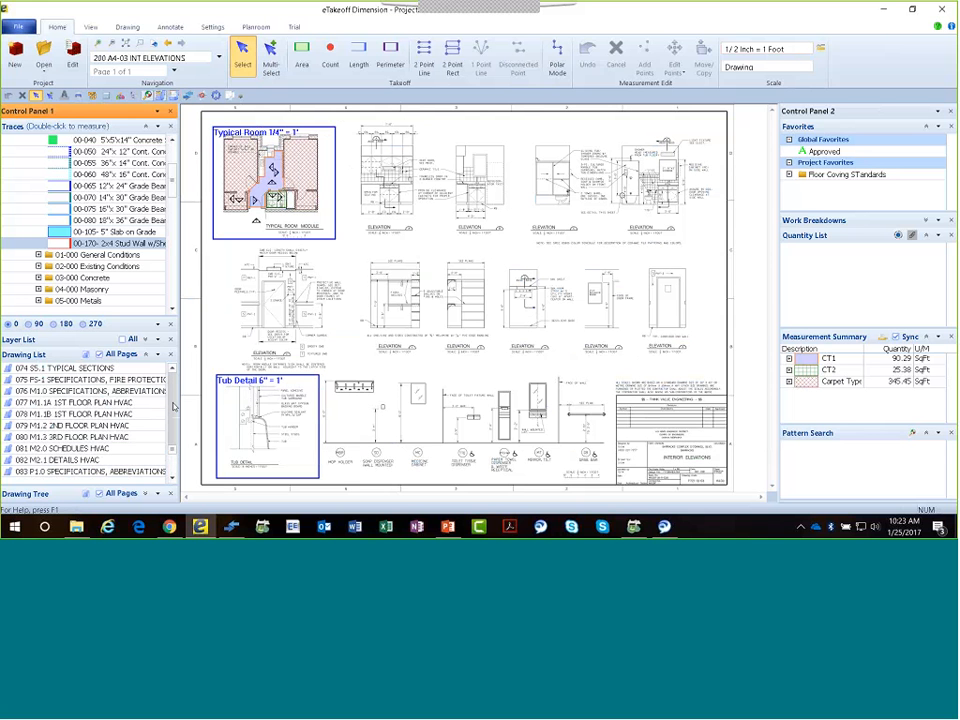
scroll(173, 406, "up", 3)
scroll(130, 420, "up", 3)
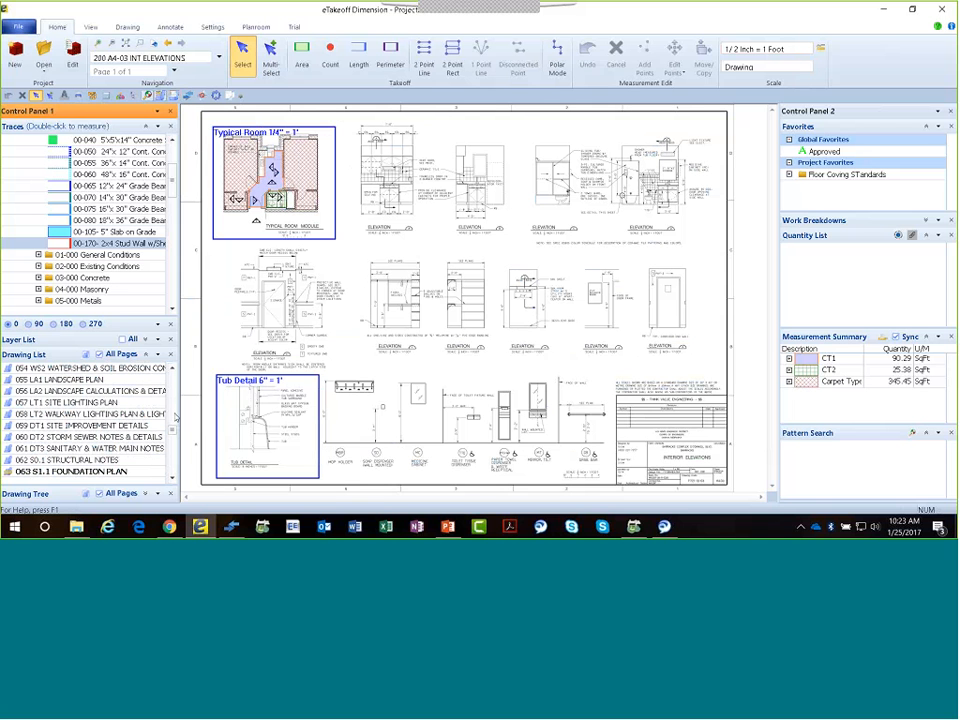
left_click(121, 471)
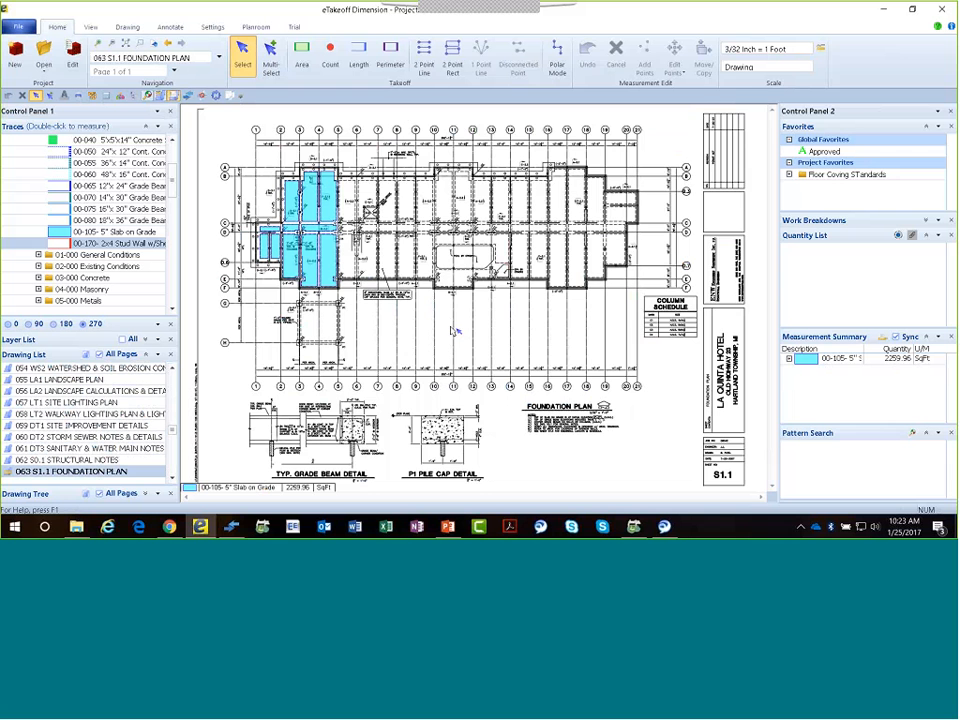
scroll(440, 341, "up", 5)
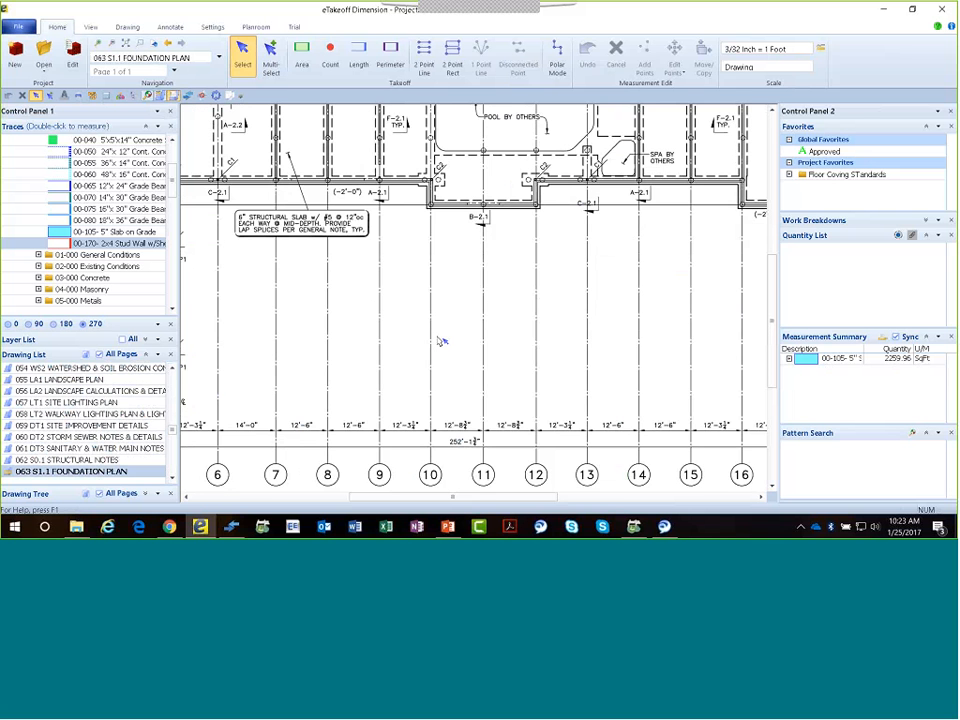
middle_click_drag(465, 319, 452, 332)
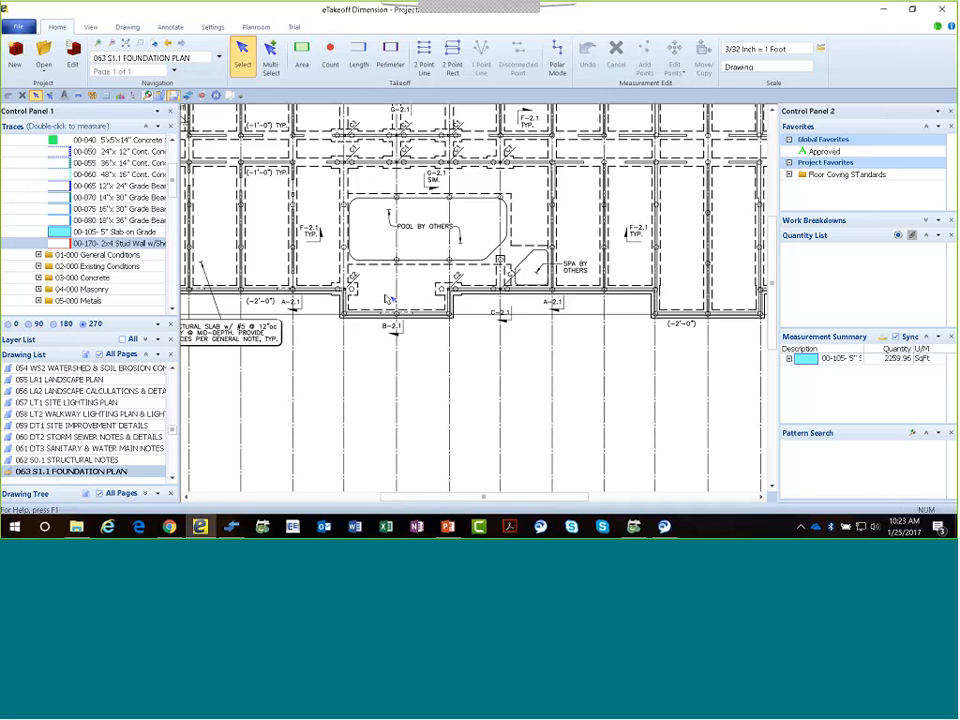
scroll(389, 299, "up", 2)
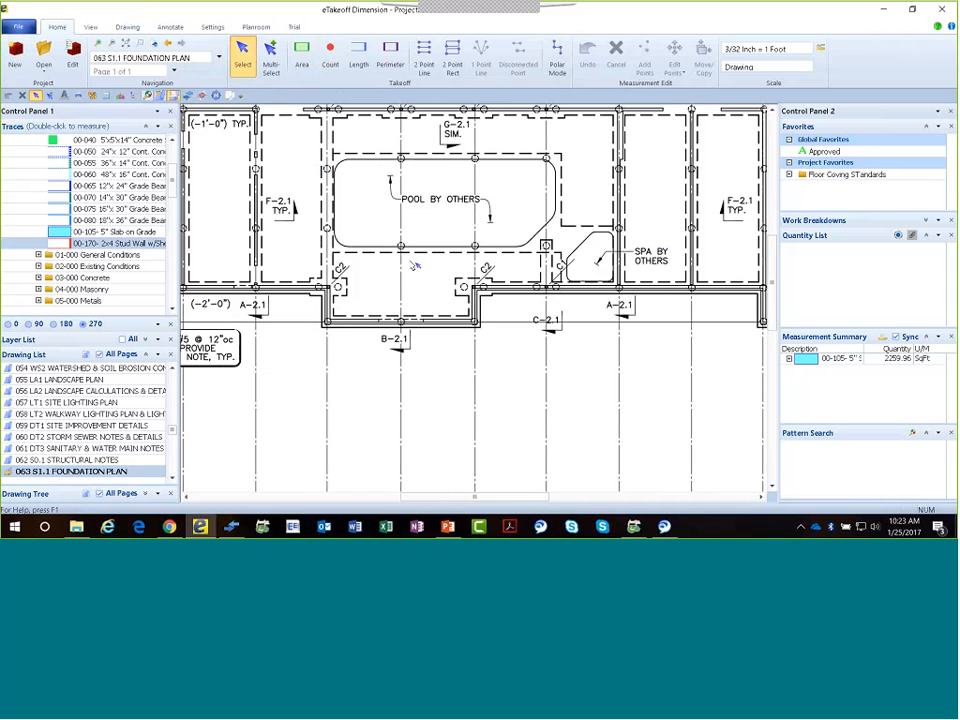
scroll(414, 265, "down", 5)
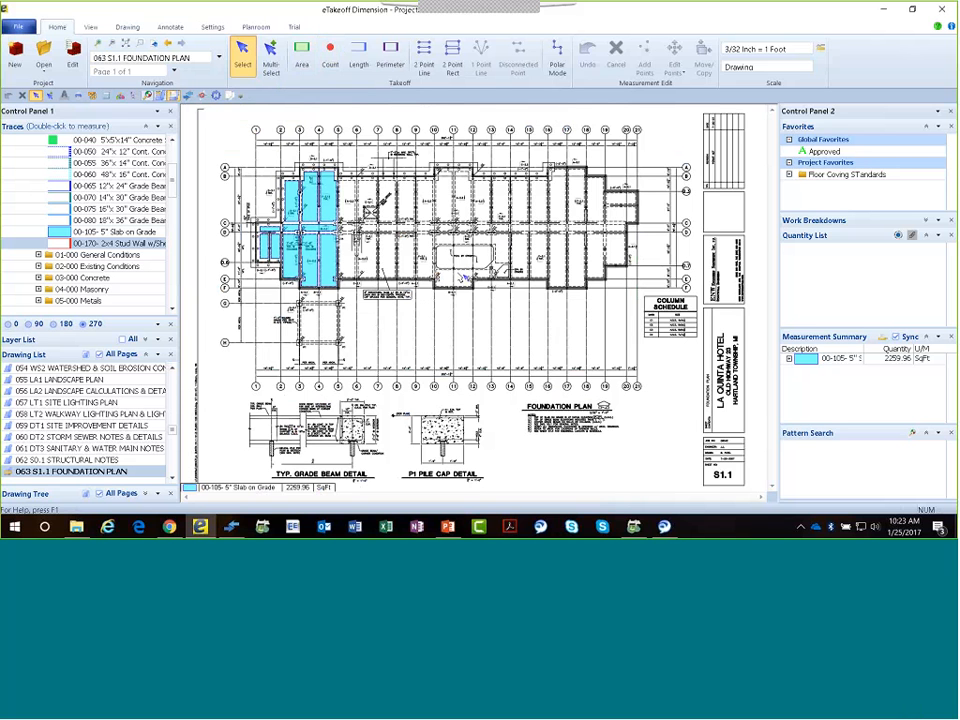
Add a rectangular pattern search area described as "S1.1" around the building on the foundation plan.
left_click(127, 28)
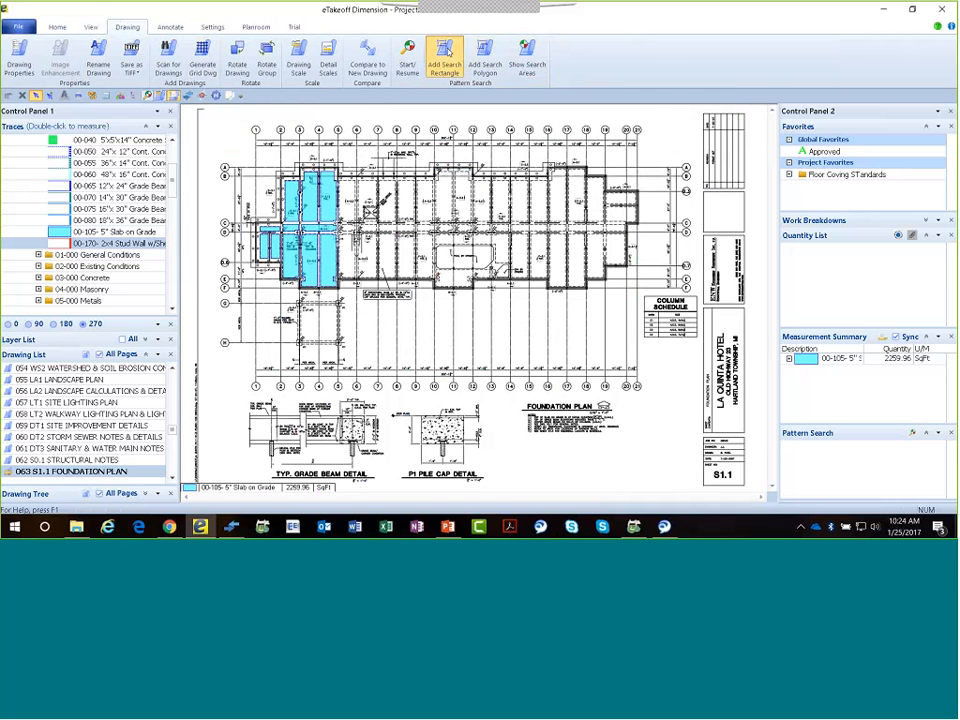
left_click(444, 58)
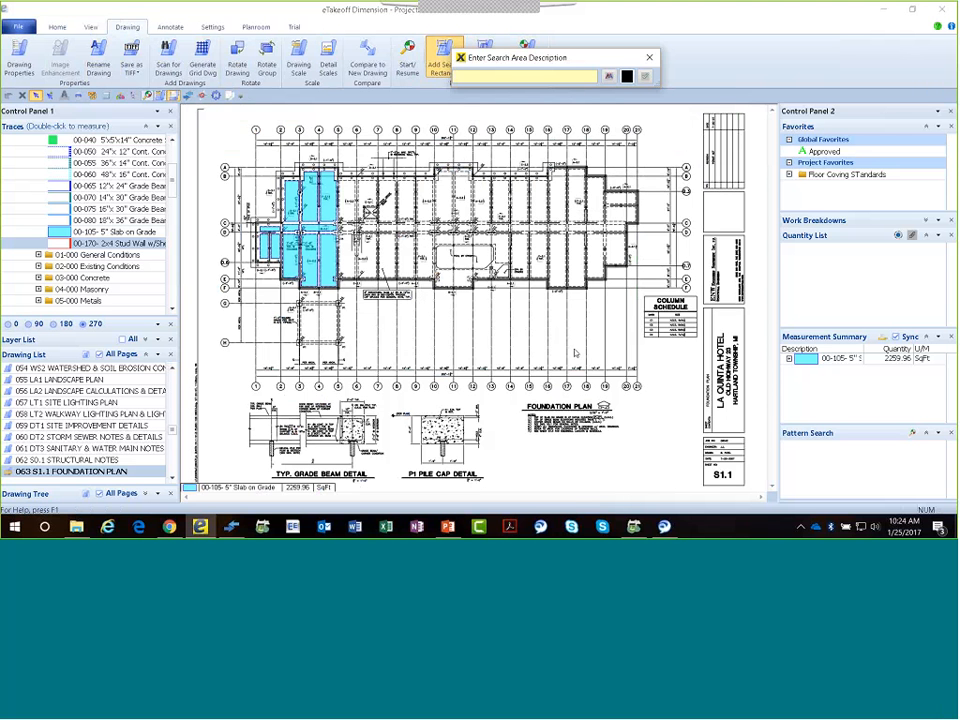
type("S1,1")
key("BackSpace")
key("BackSpace")
type(".1")
key("Return")
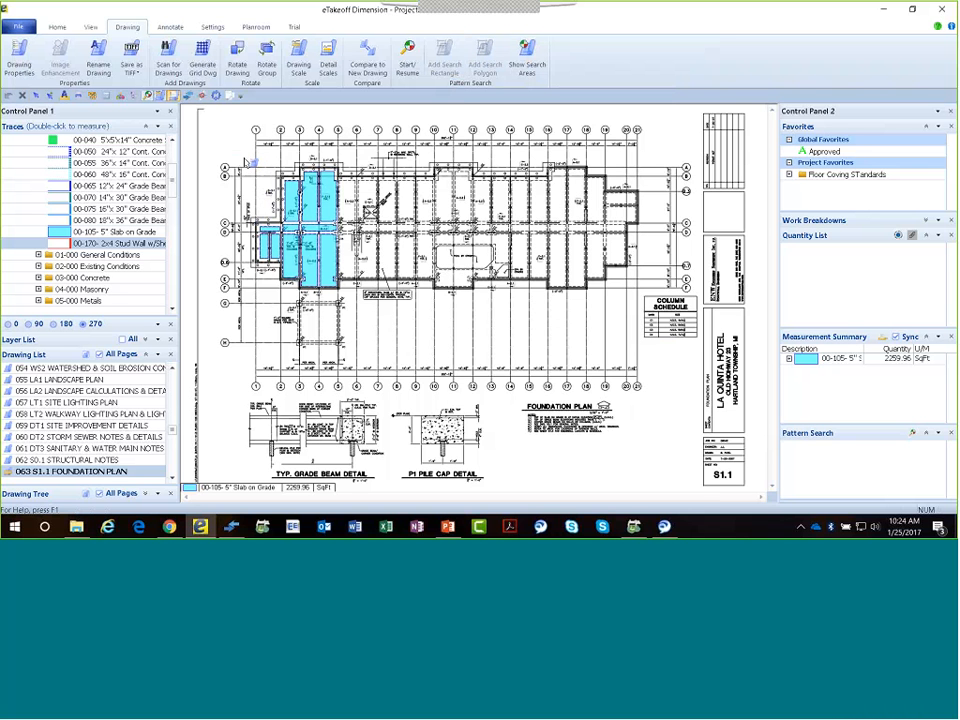
left_click_drag(245, 157, 645, 362)
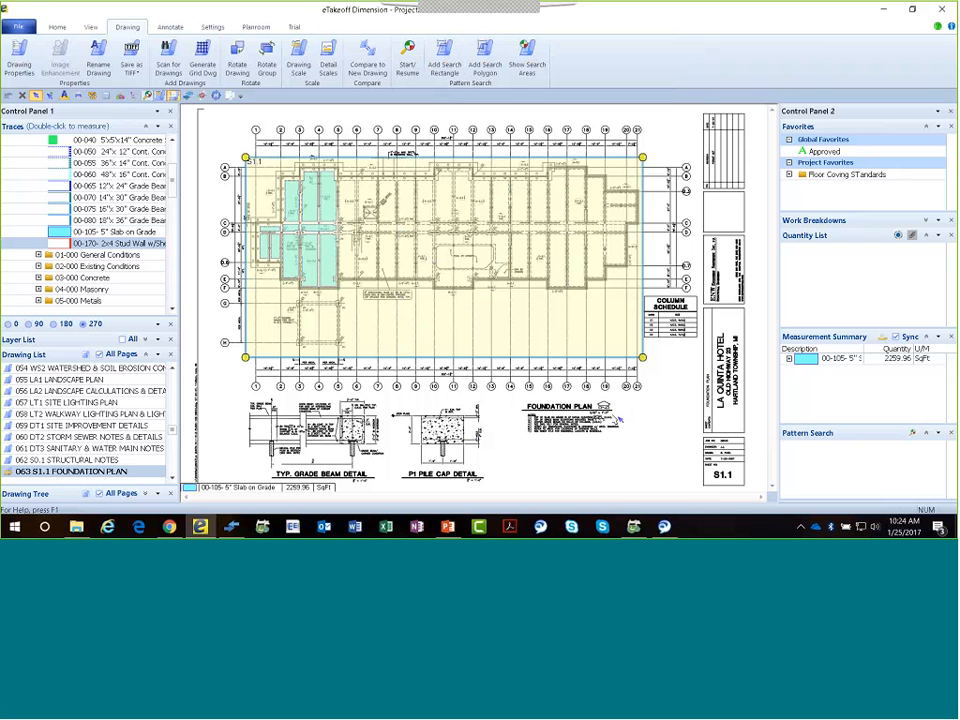
left_click(674, 135)
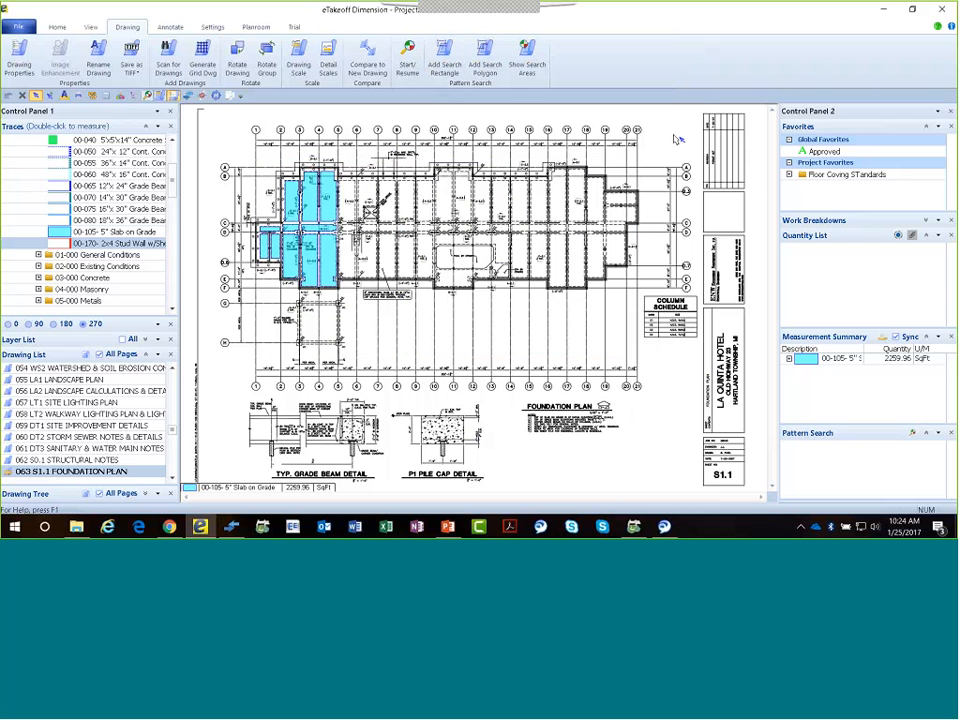
Check the pattern search areas on the foundation plan and inspect the dashed pile circles below the pool.
left_click(525, 64)
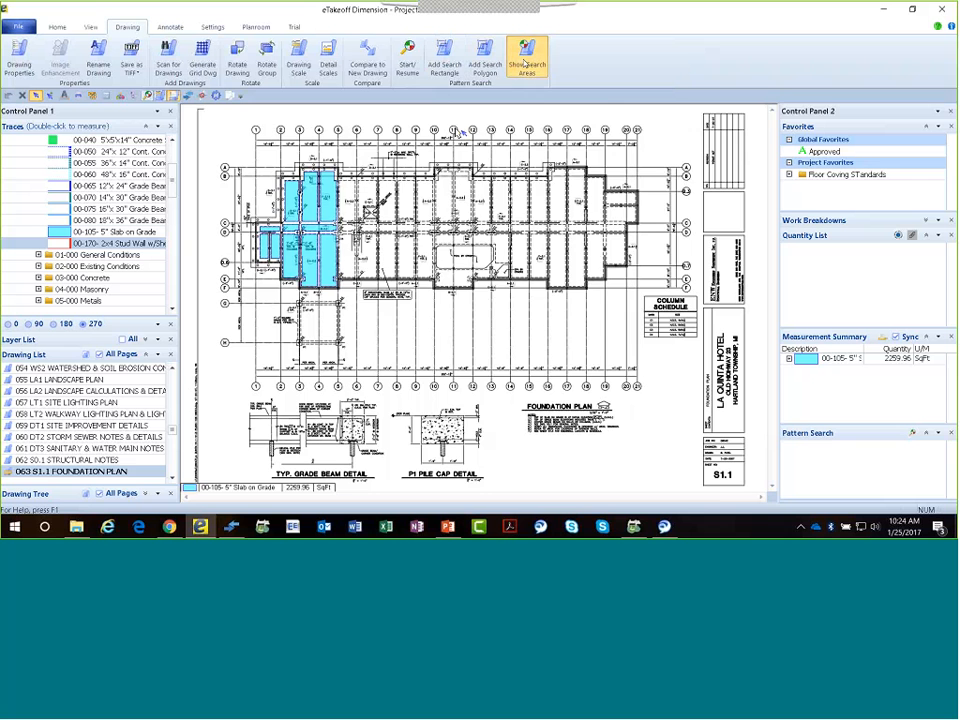
left_click(525, 64)
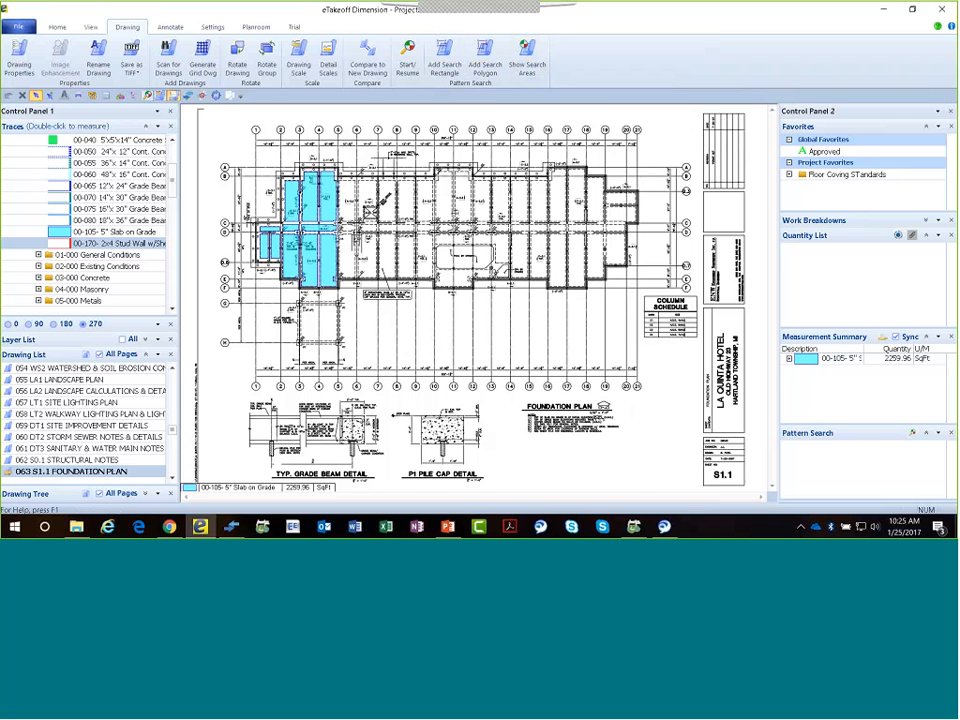
scroll(495, 298, "up", 5)
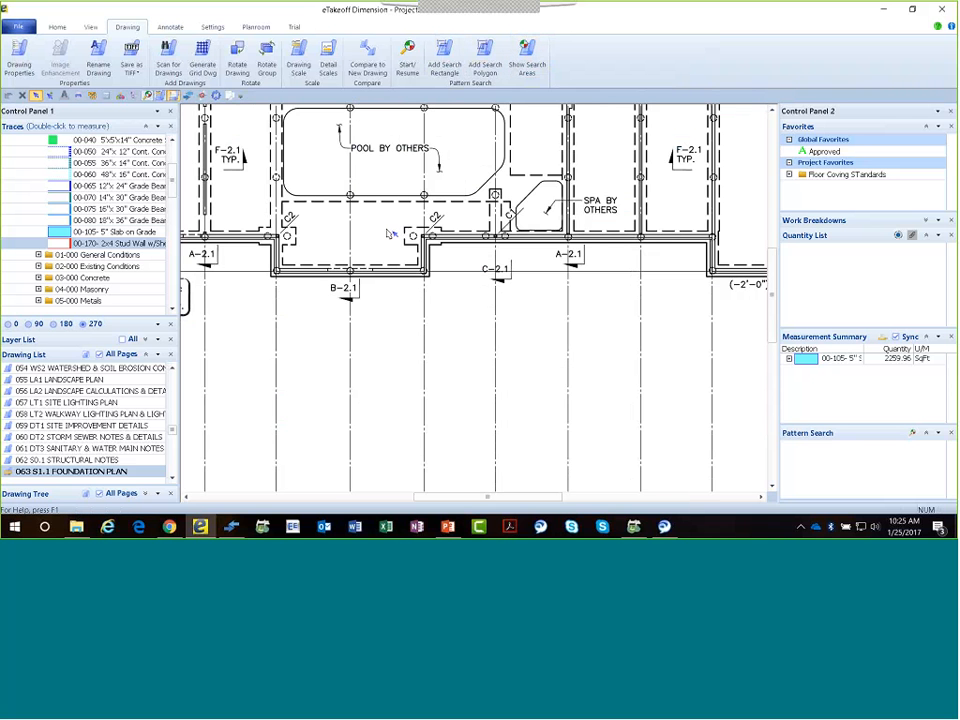
scroll(395, 265, "up", 3)
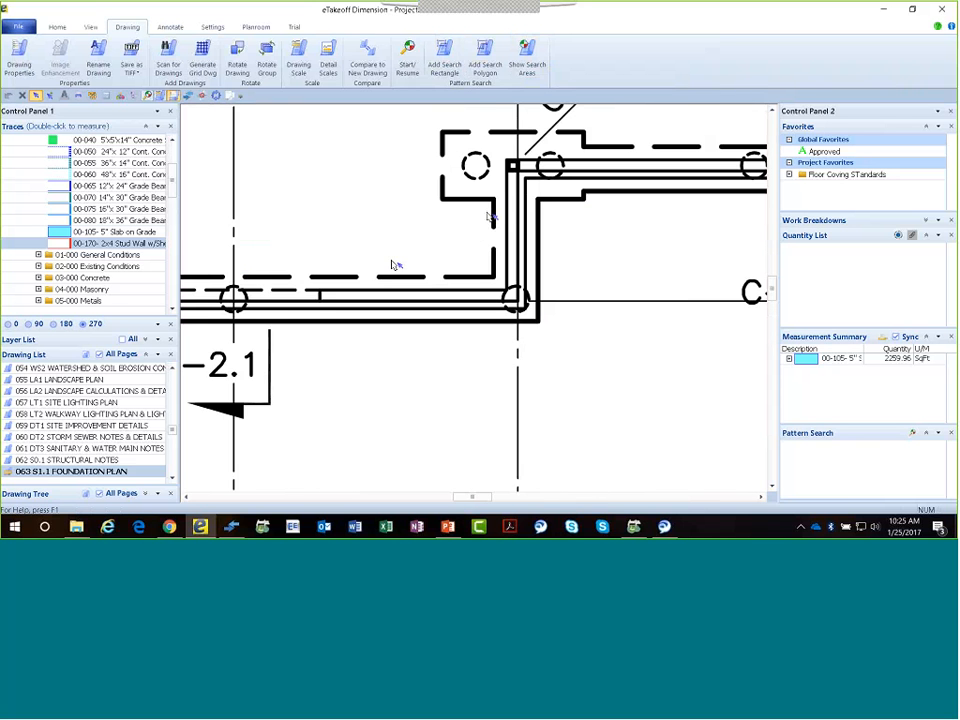
scroll(430, 290, "down", 1)
scroll(433, 290, "down", 2)
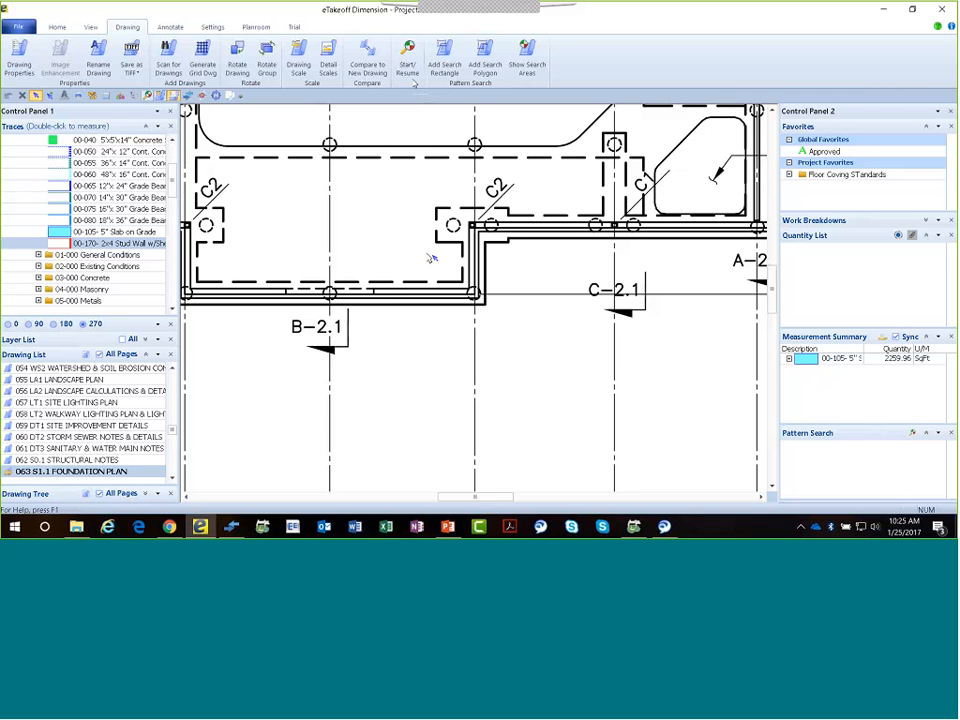
Start a pattern search and capture the isolated dashed pile circle beside the C2 column below the pool as the pattern.
left_click(411, 68)
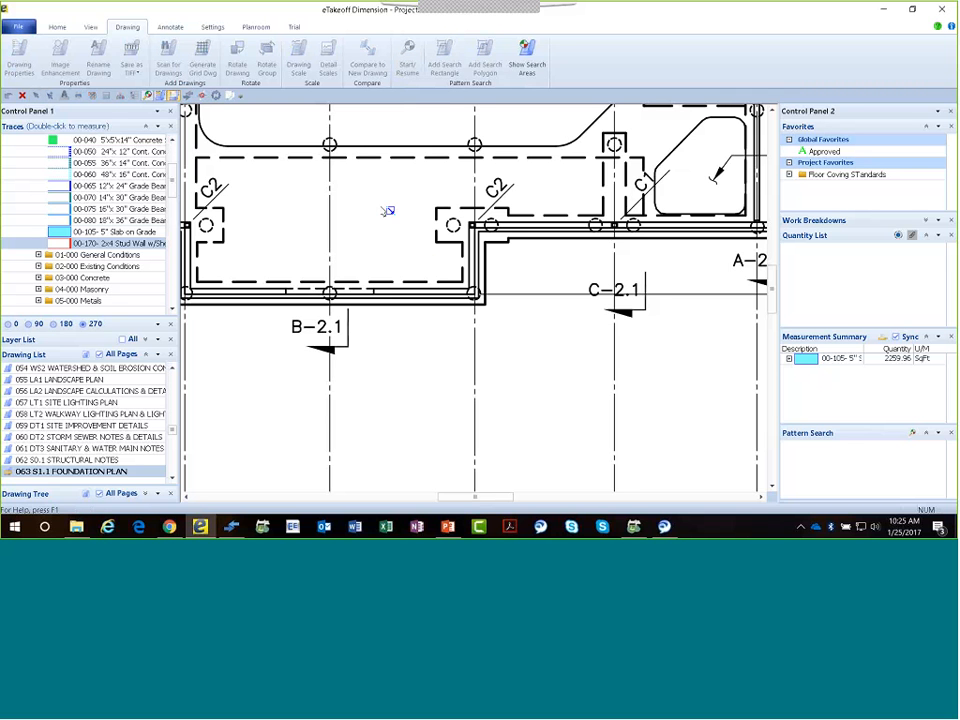
scroll(479, 257, "up", 4)
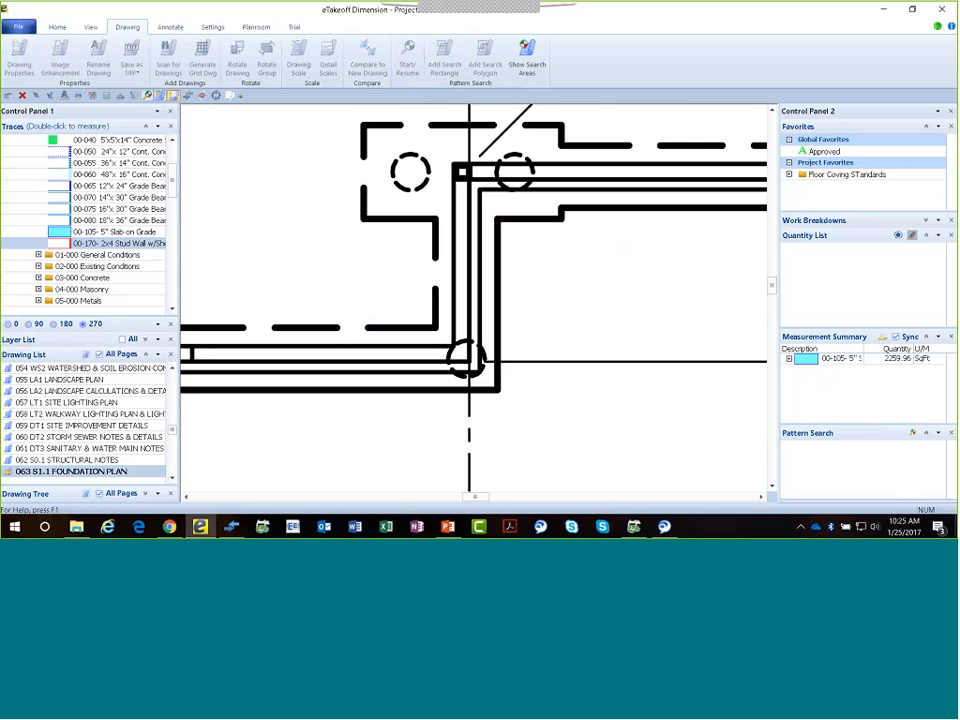
left_click_drag(387, 144, 440, 203)
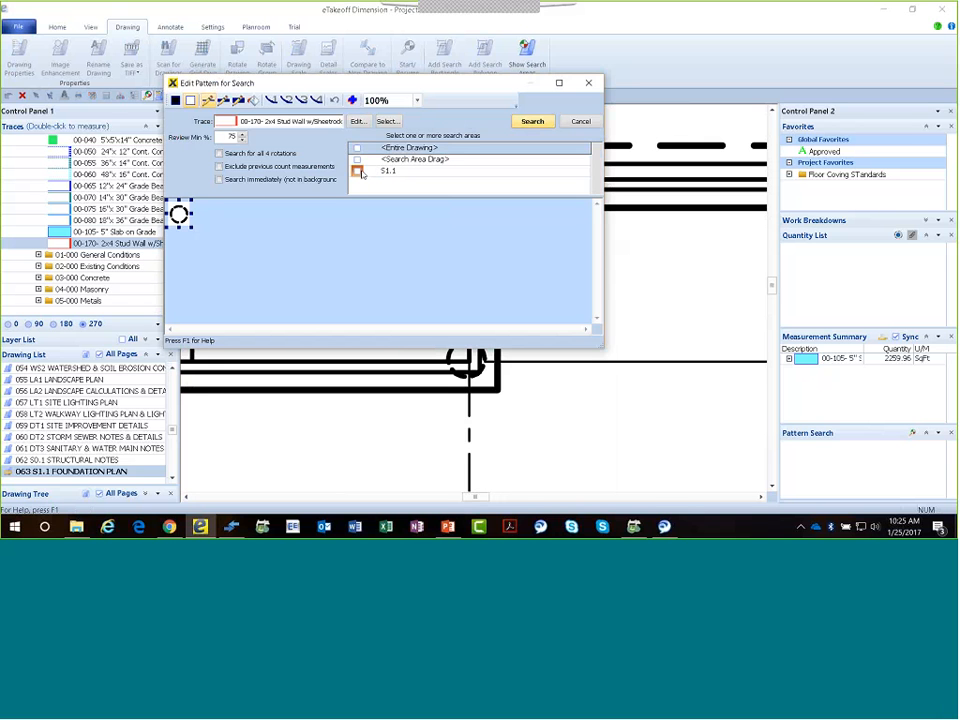
Limit the pattern search to area S1.1, assign the trace 00-020 Straight Shaft Drilled Piers and run the search.
left_click(359, 172)
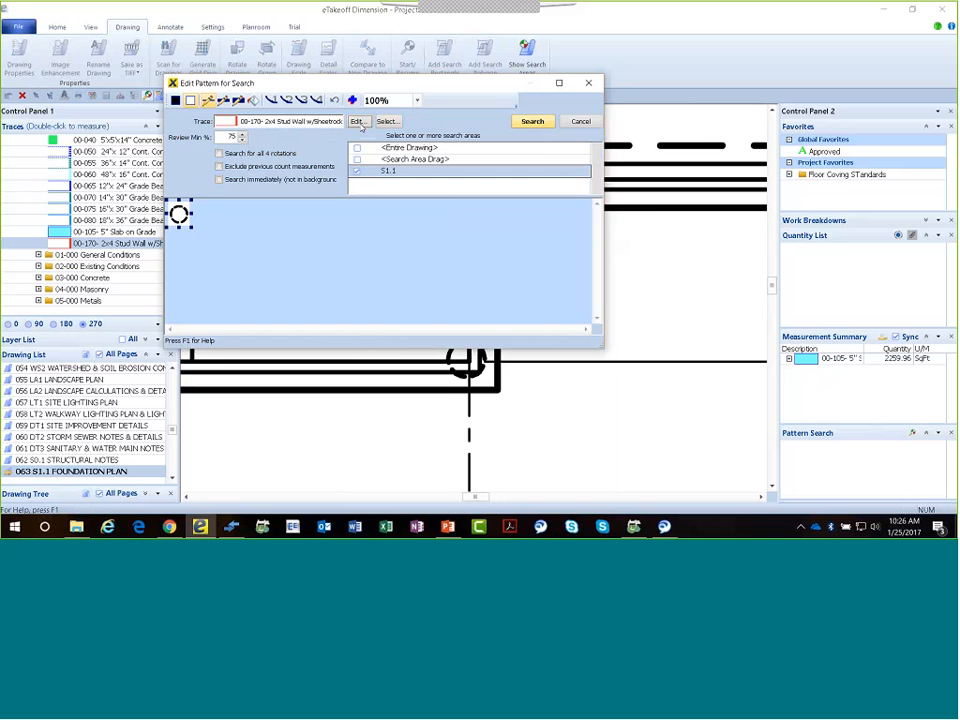
left_click(357, 121)
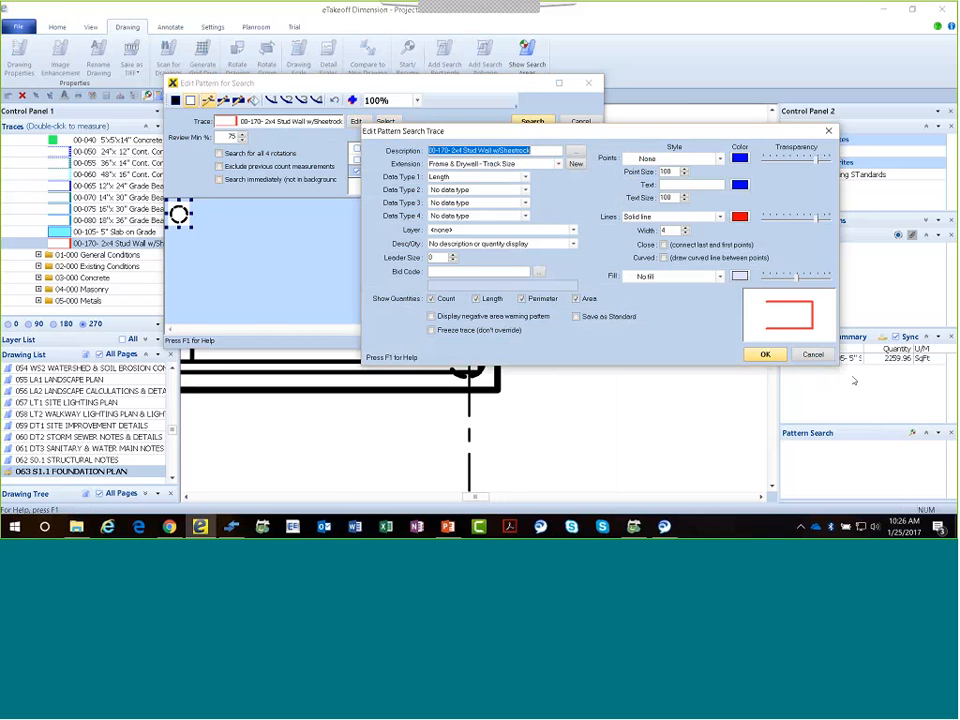
left_click(809, 359)
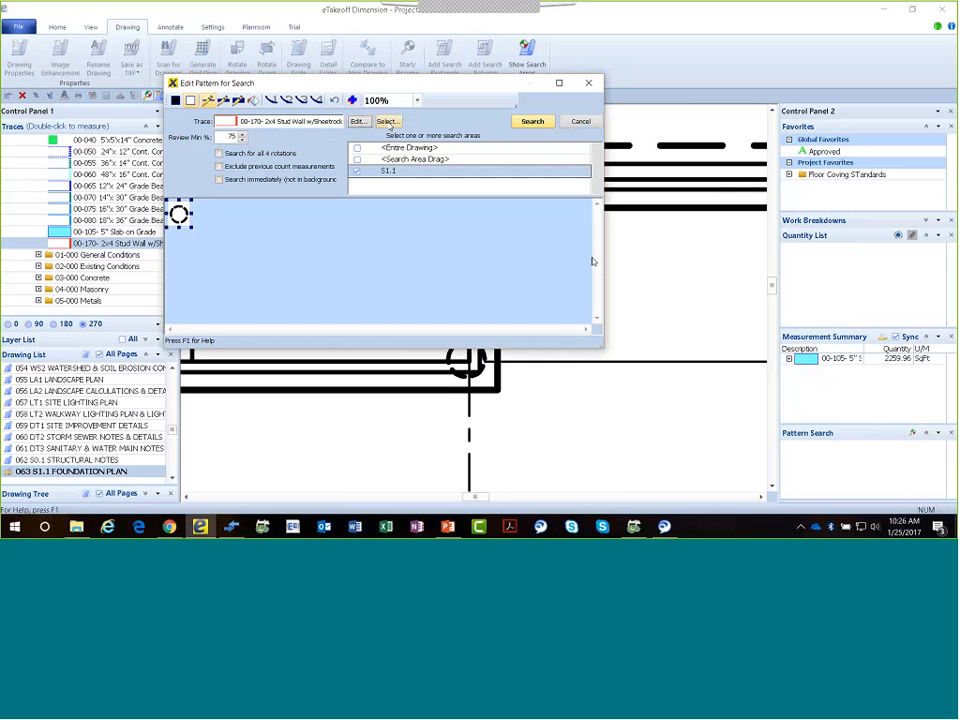
left_click(386, 121)
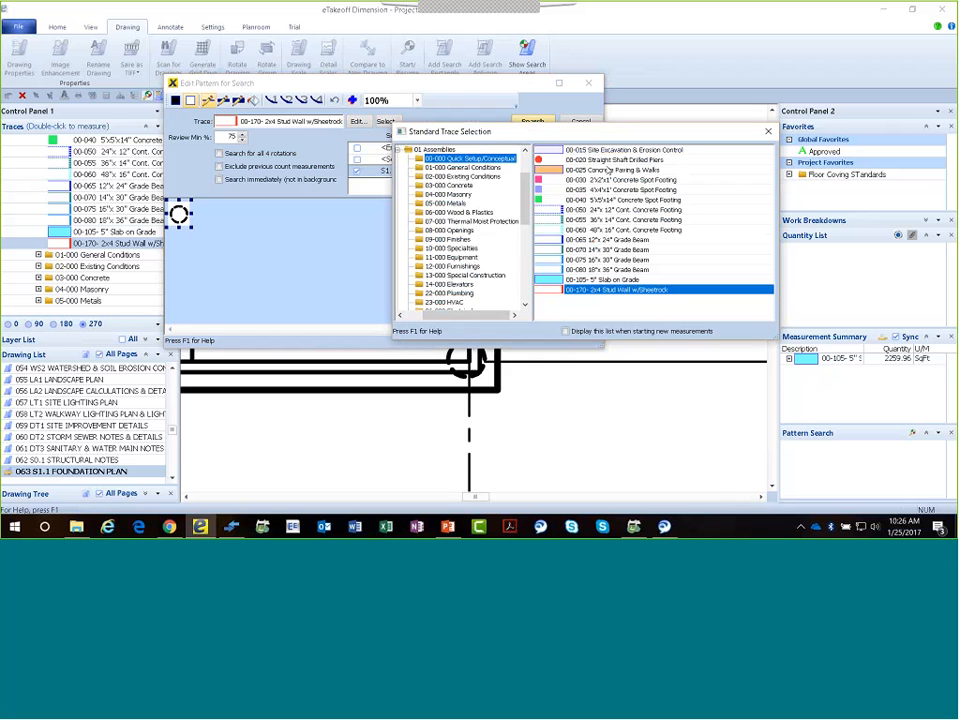
left_click(610, 160)
double_click(610, 160)
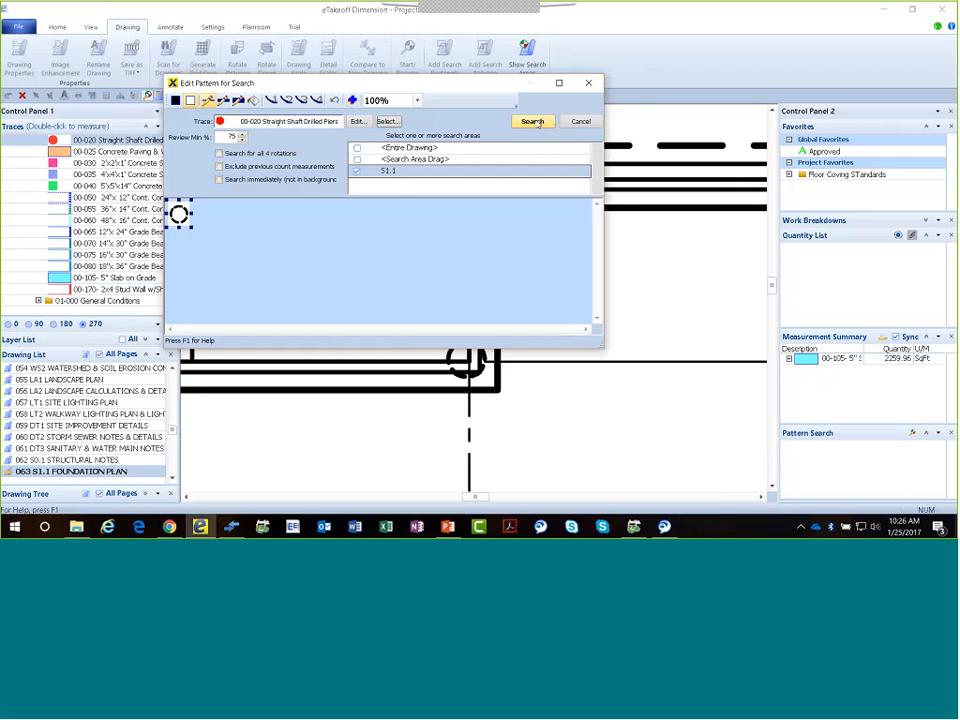
left_click(532, 121)
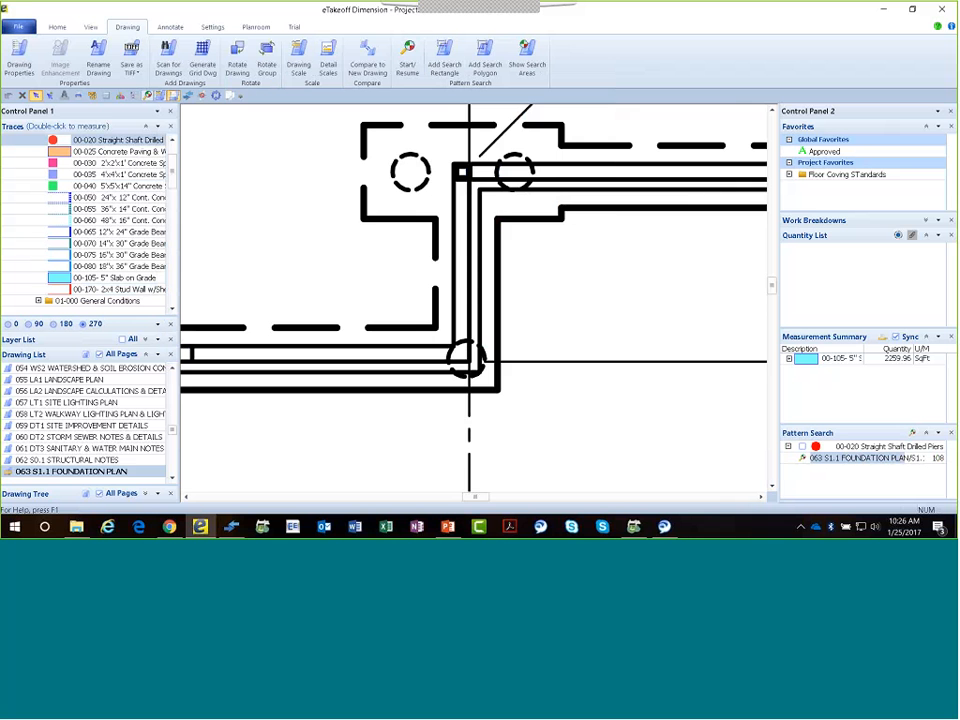
Show the whole foundation plan and open the completed S1.1 pattern search results for review.
scroll(475, 288, "down", 3)
scroll(476, 288, "down", 5)
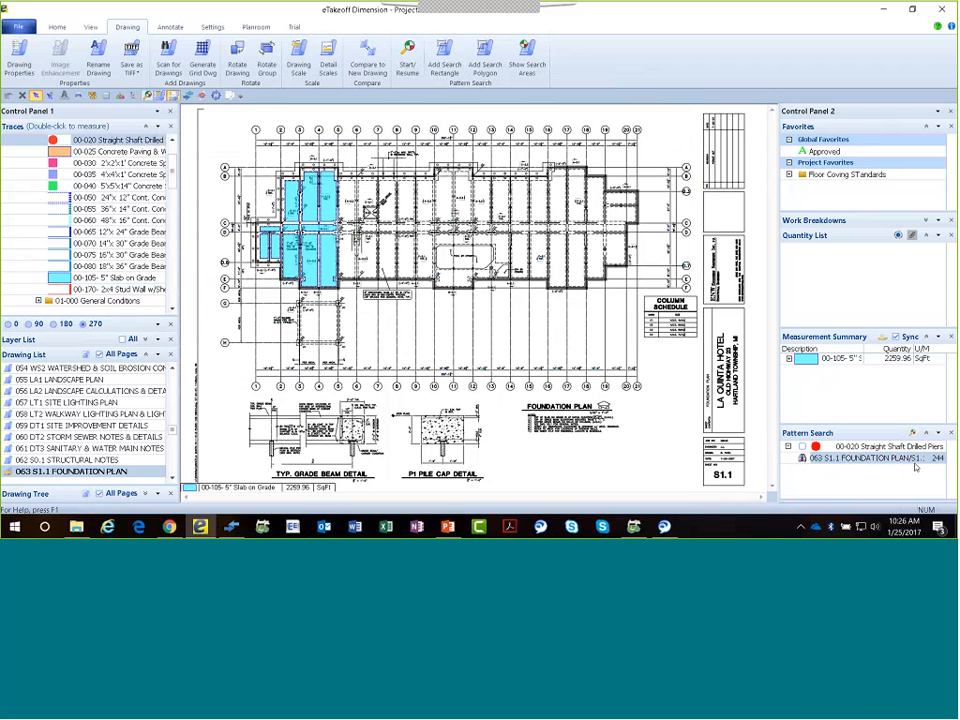
left_click(814, 460)
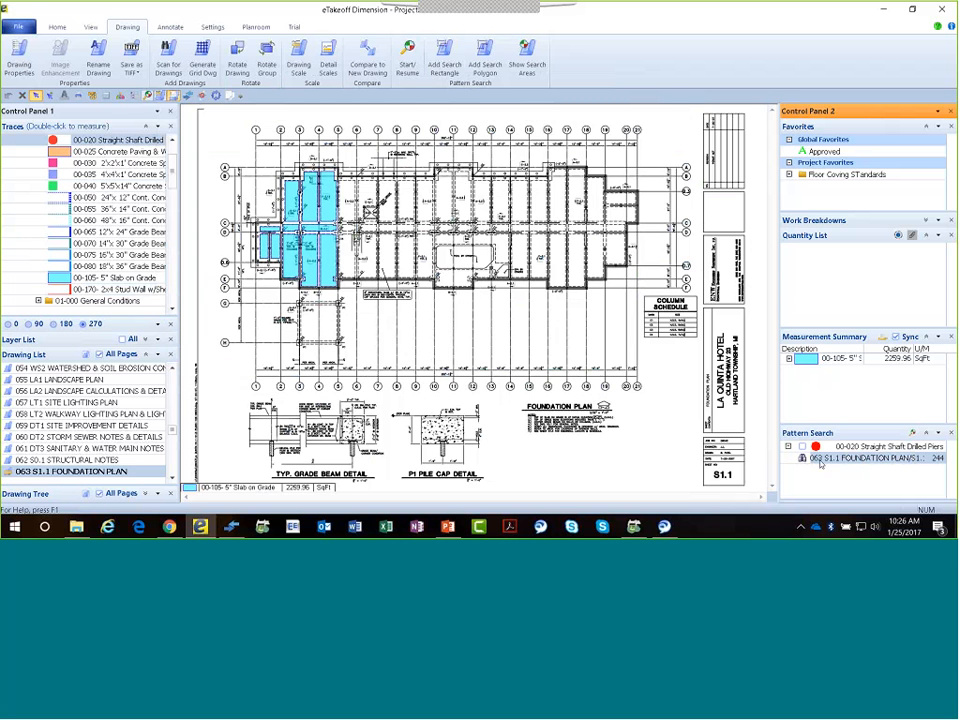
double_click(820, 460)
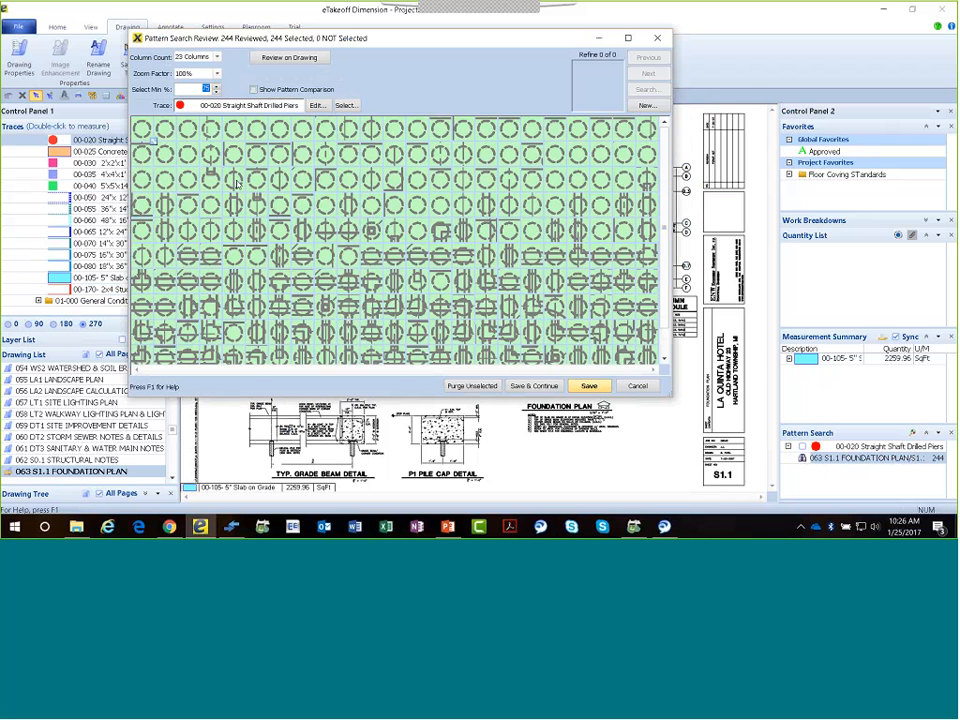
Review the pile matches in the grid and on the drawing, and save all of them as drilled pier measurements.
scroll(237, 183, "down", 2)
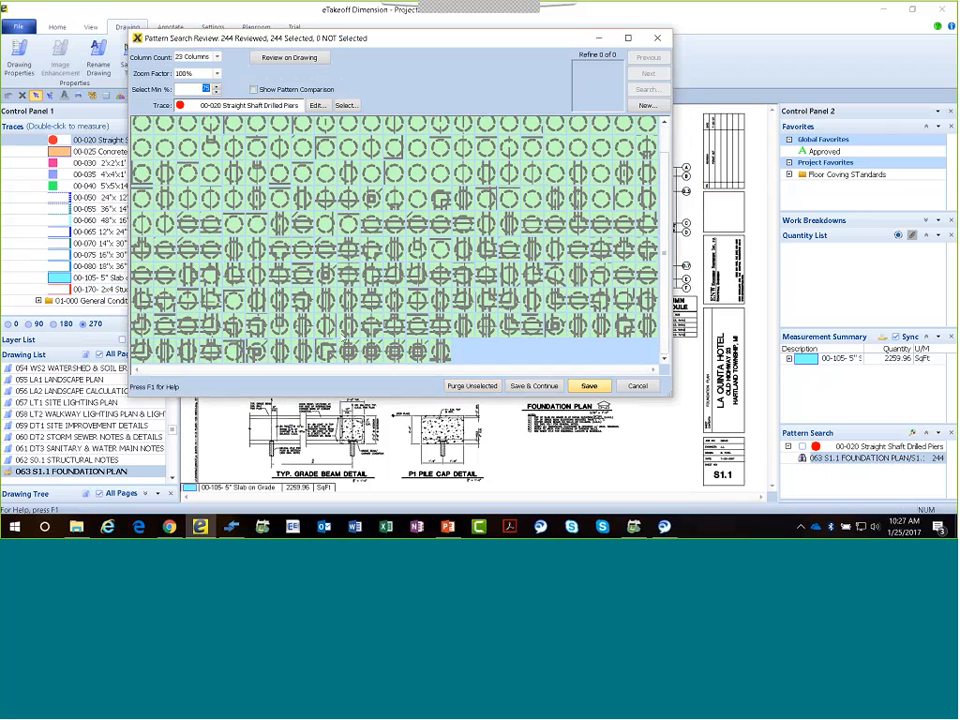
scroll(323, 195, "up", 2)
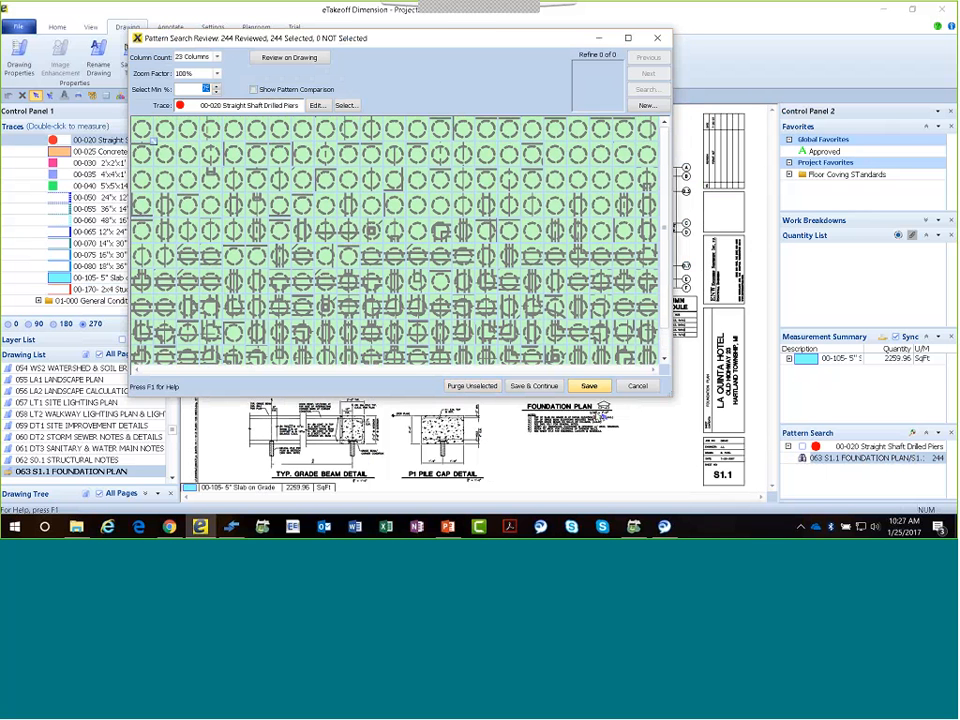
left_click(288, 58)
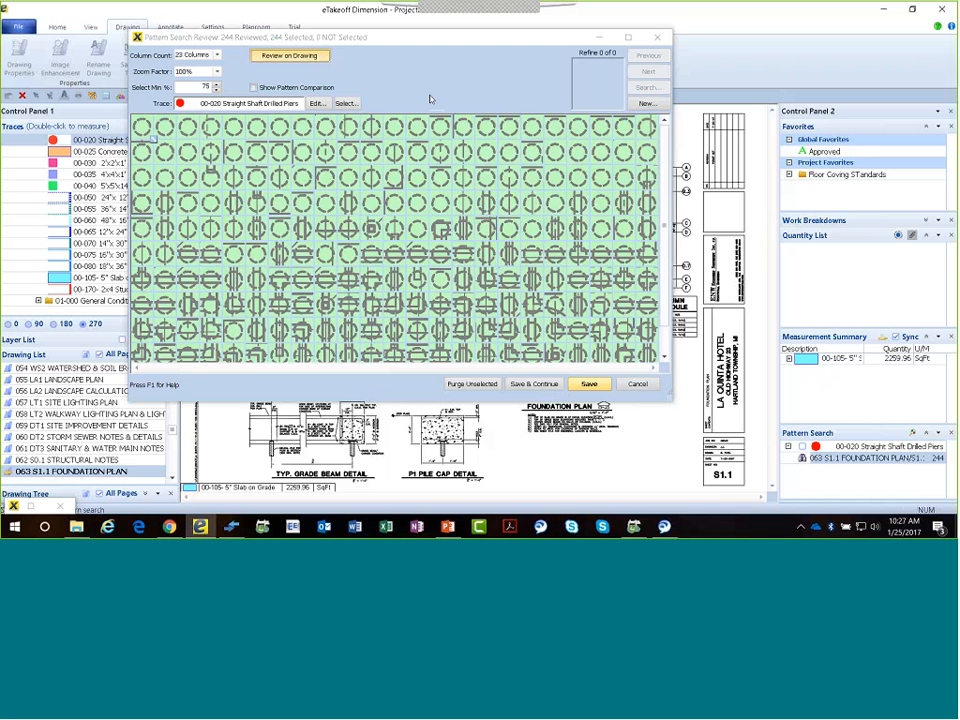
left_click(590, 389)
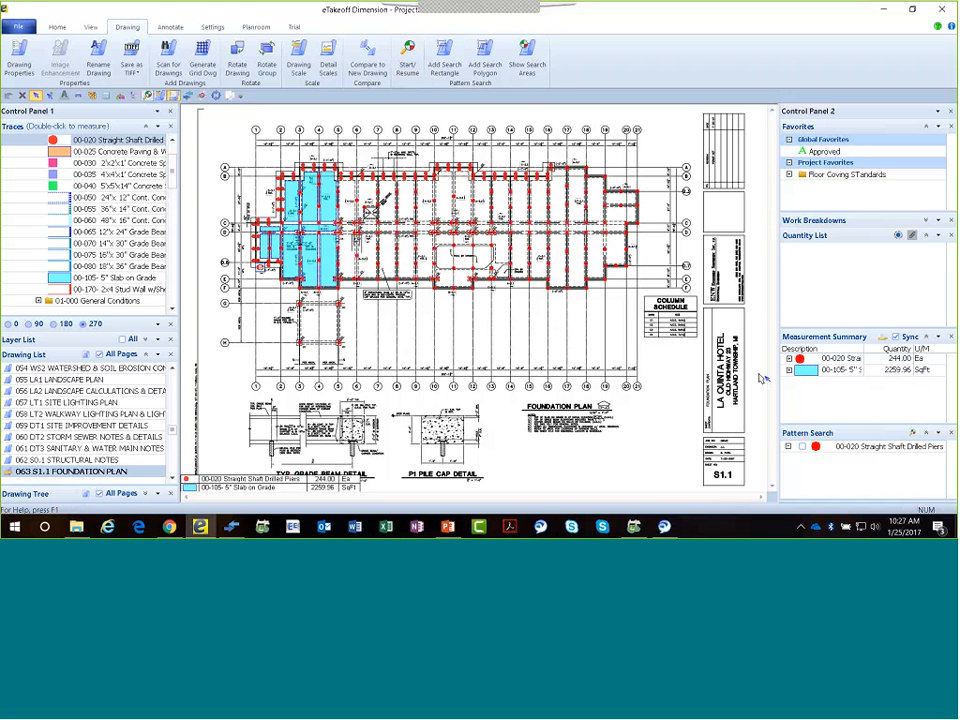
Select the drilled pier count on the foundation plan and set PierRadius to 24 in and PierHeight to 20 ft.
left_click(551, 265)
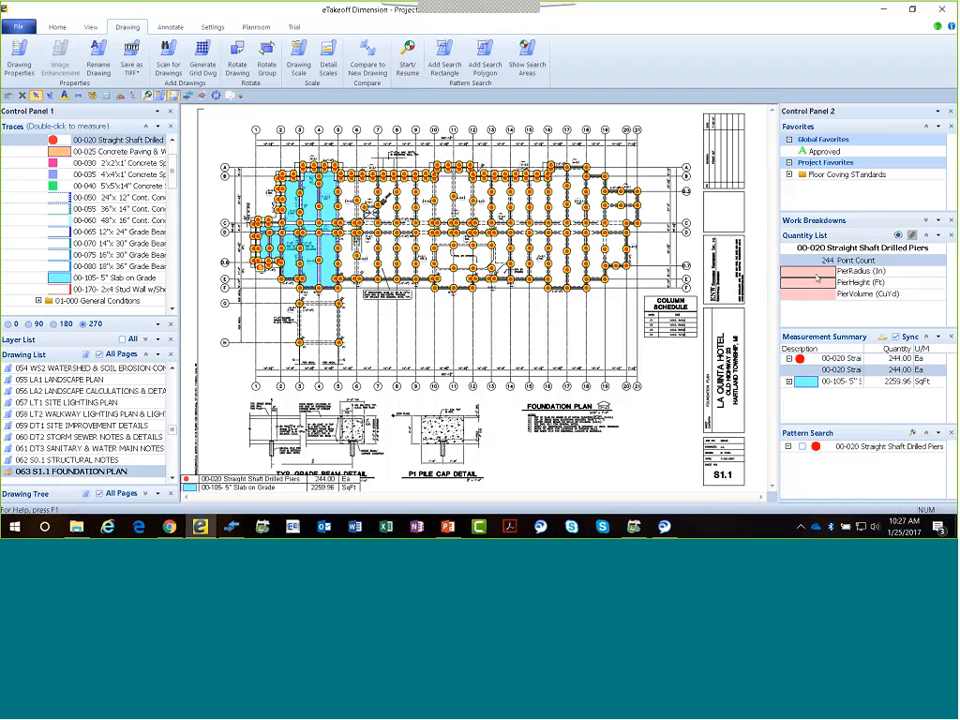
left_click(822, 274)
type("24")
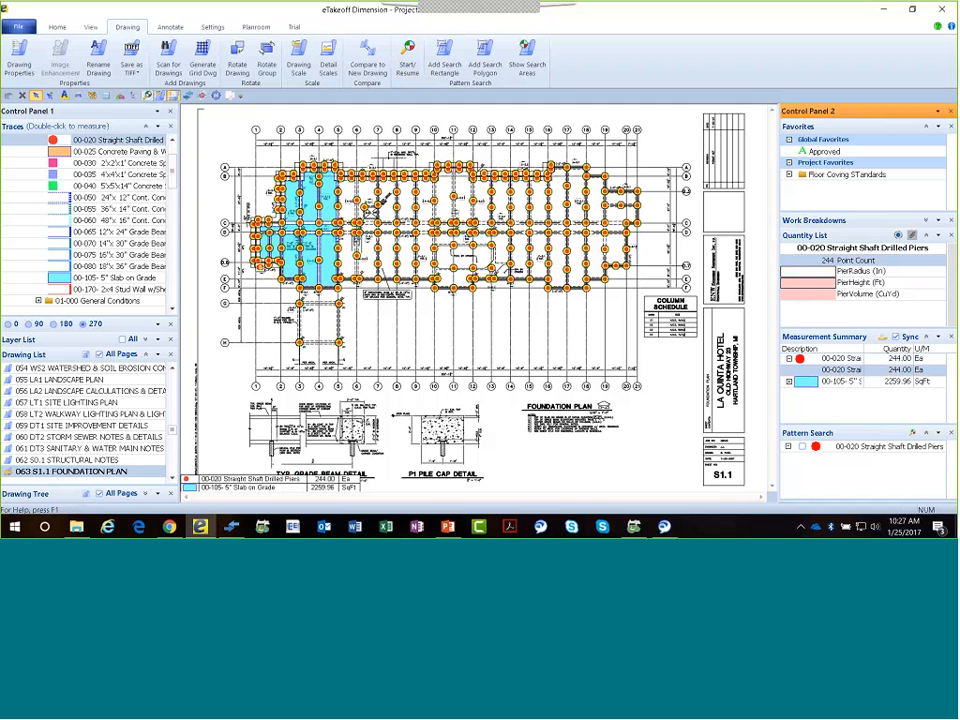
key("Return")
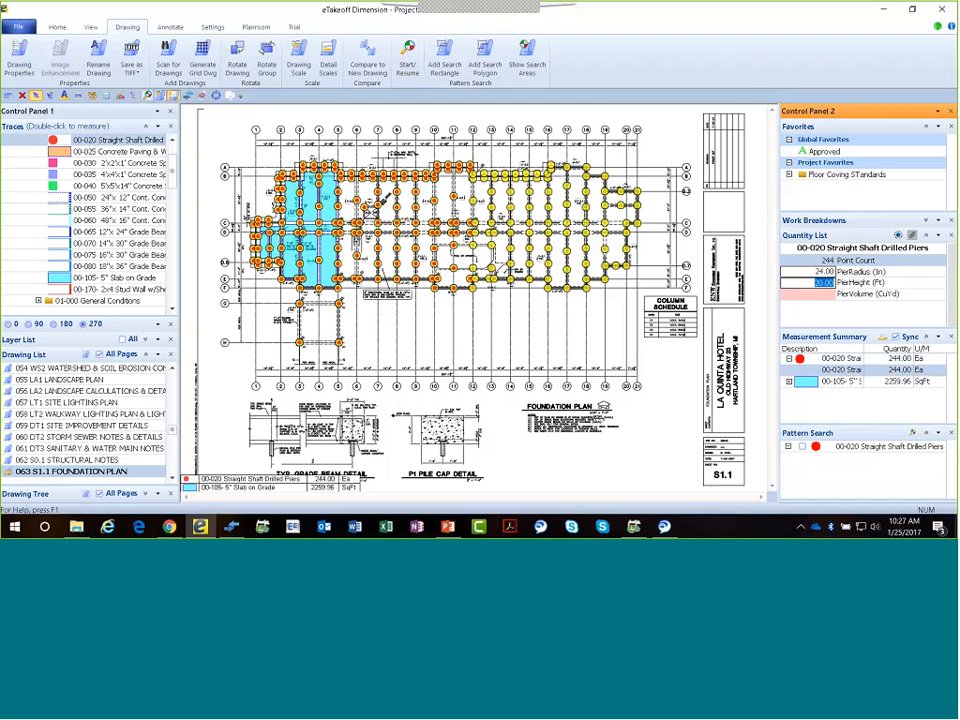
key("Return")
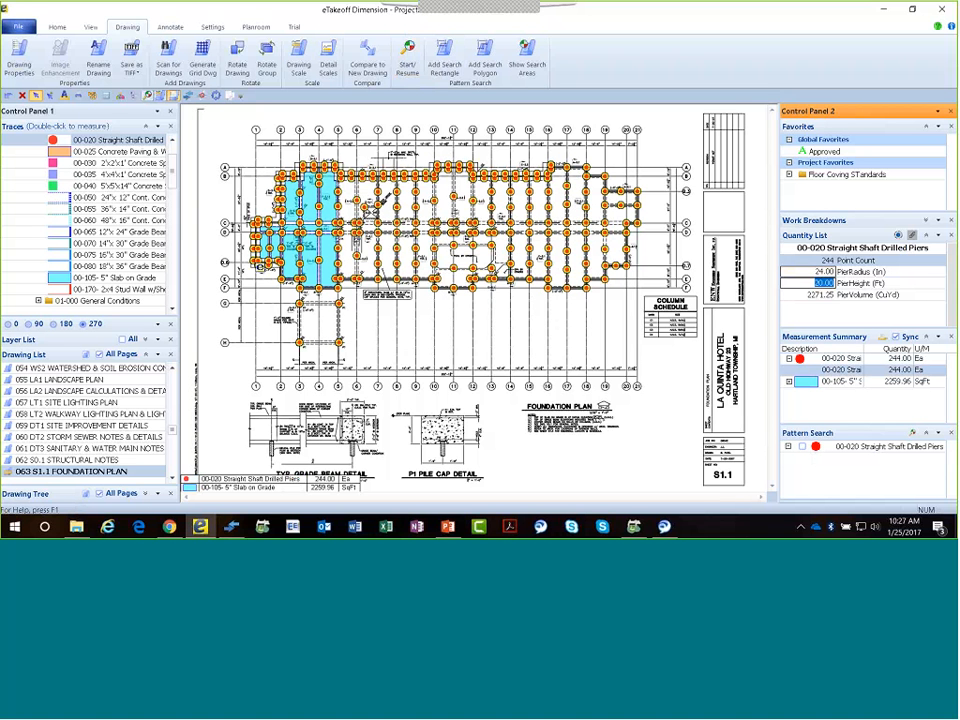
type("d")
type("2")
type("0")
key("Return")
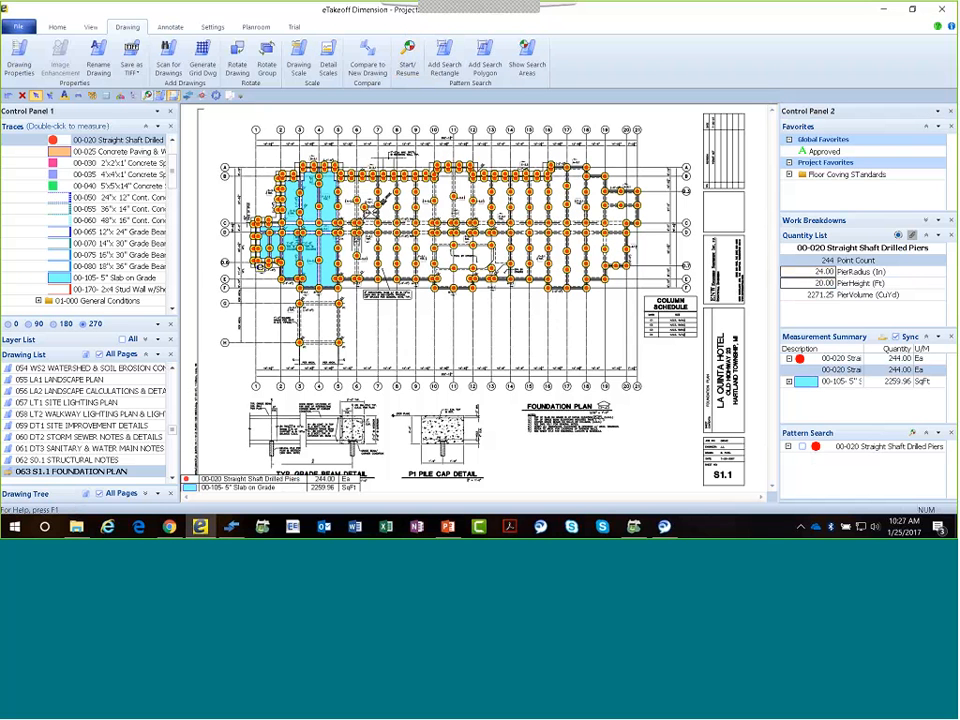
Change the drilled pier measurement's description to "Piers" and deselect the measurement.
key("Return")
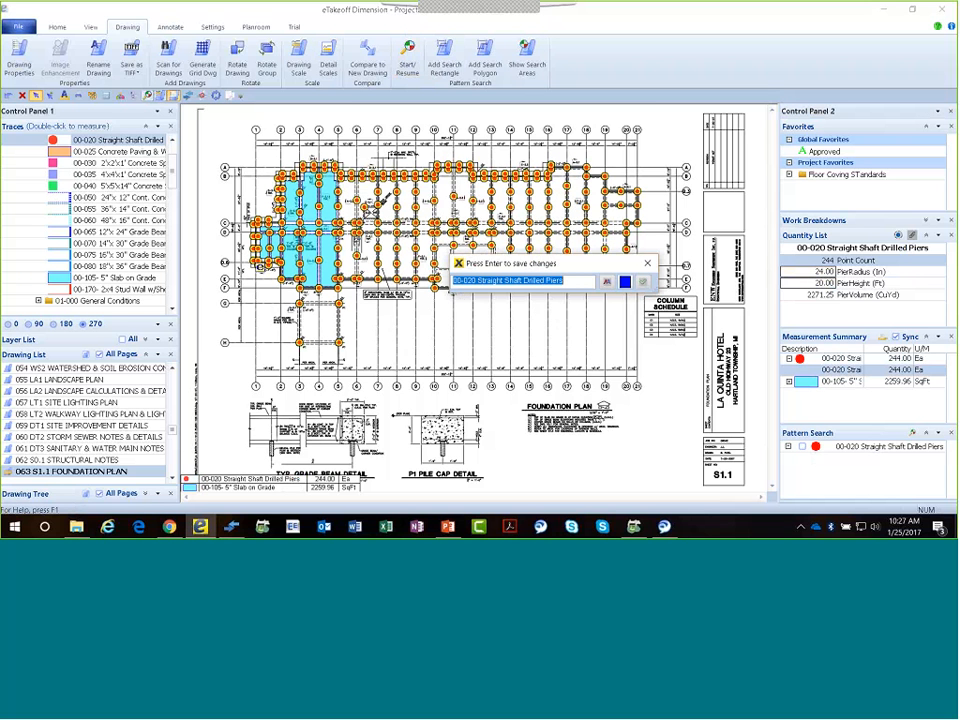
type("P")
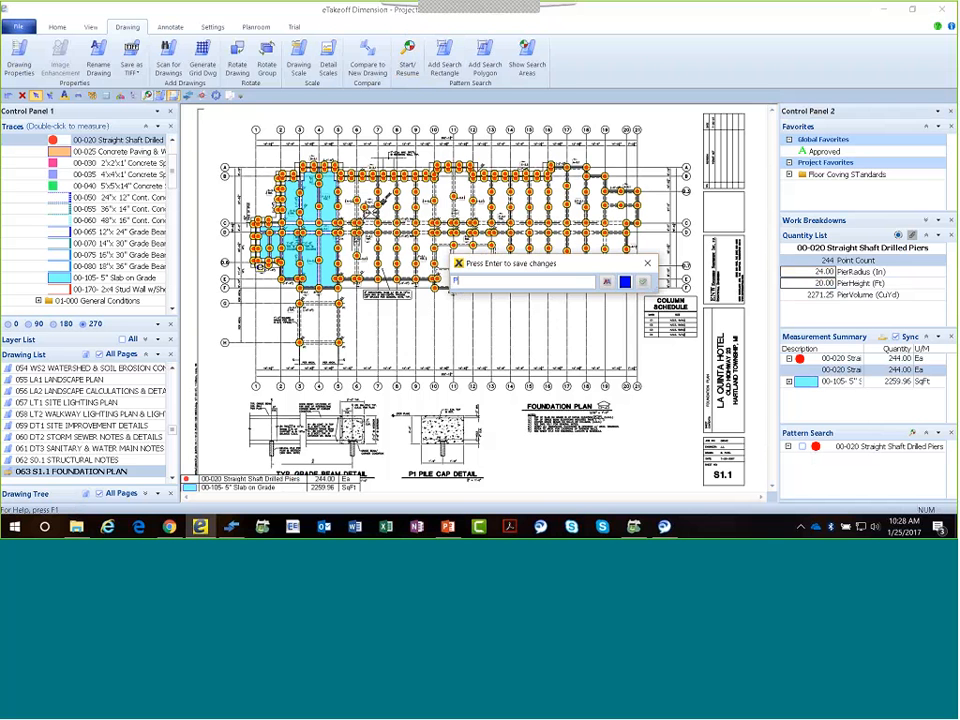
type("iers")
key("Return")
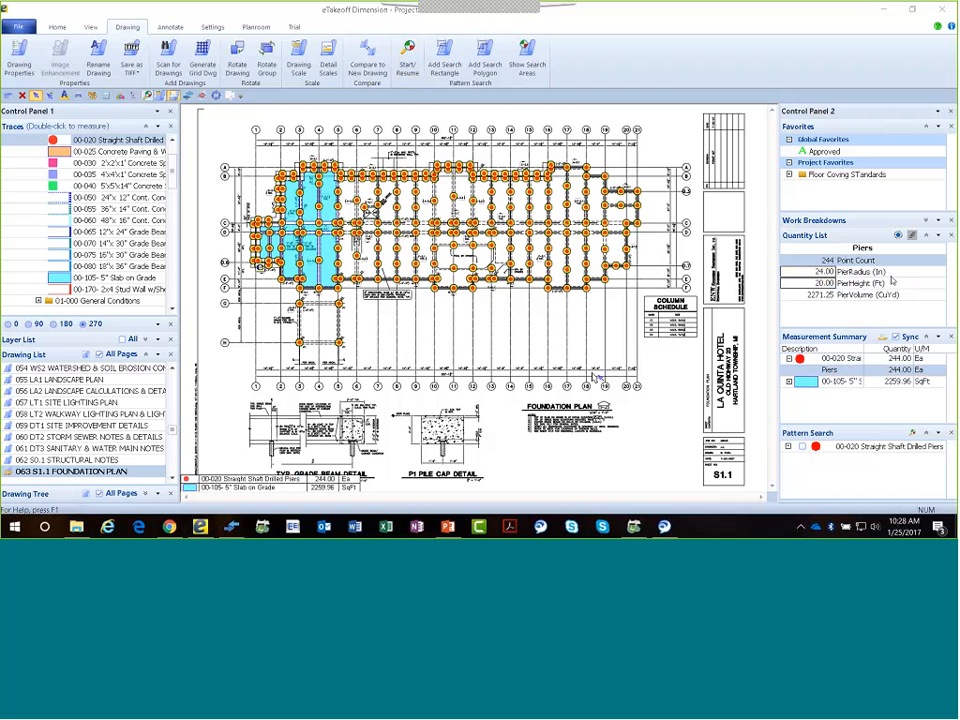
key("Escape")
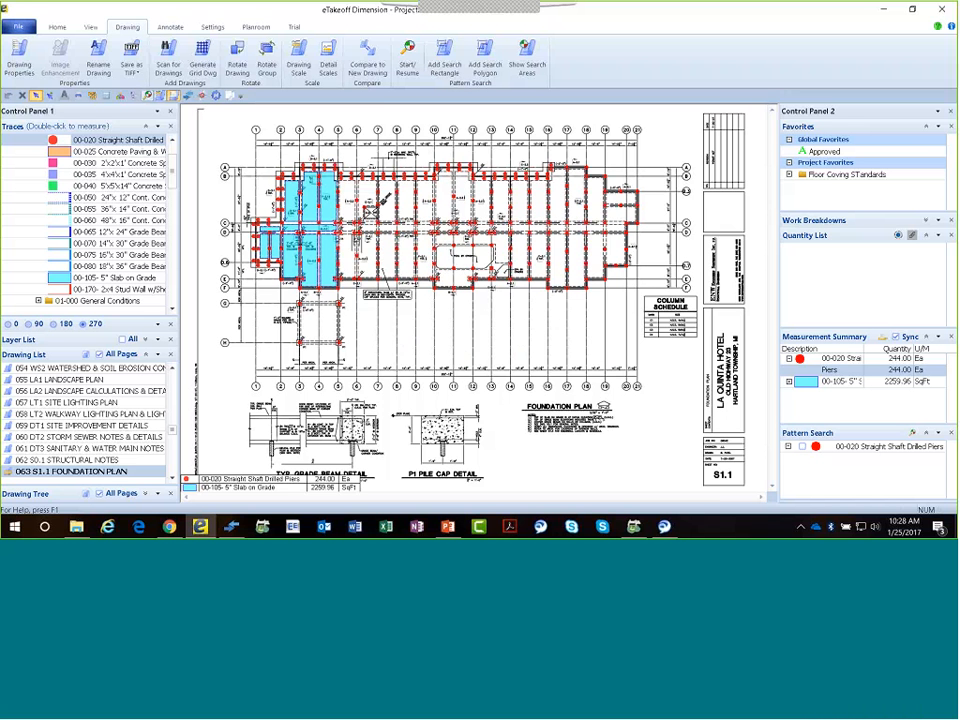
Select the small slab section near grid line 1 between C and D and enter 44 as its Wire_Mesh_Size.
left_click(266, 232)
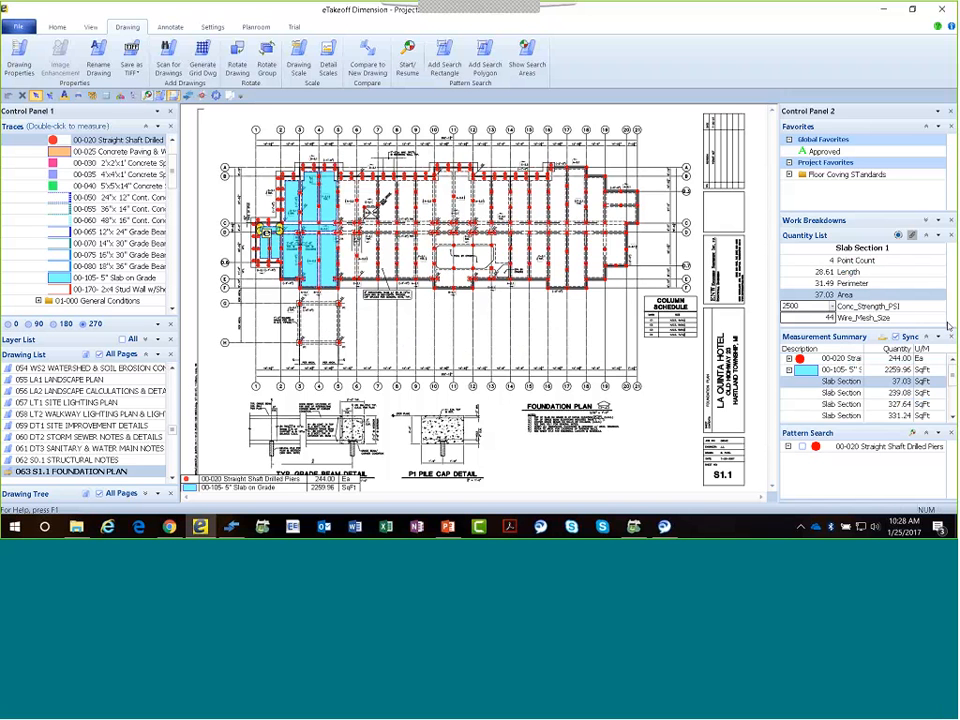
left_click(830, 316)
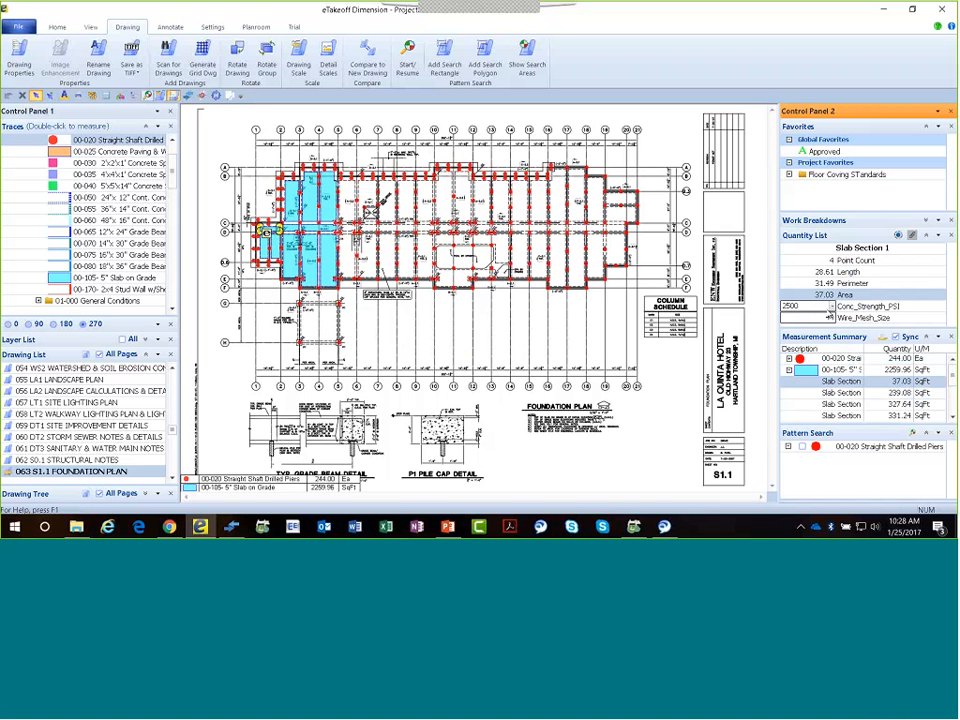
type("44")
Collapse the favorites and expand the work breakdowns to examine the values assigned to the selected slab section.
left_click(939, 127)
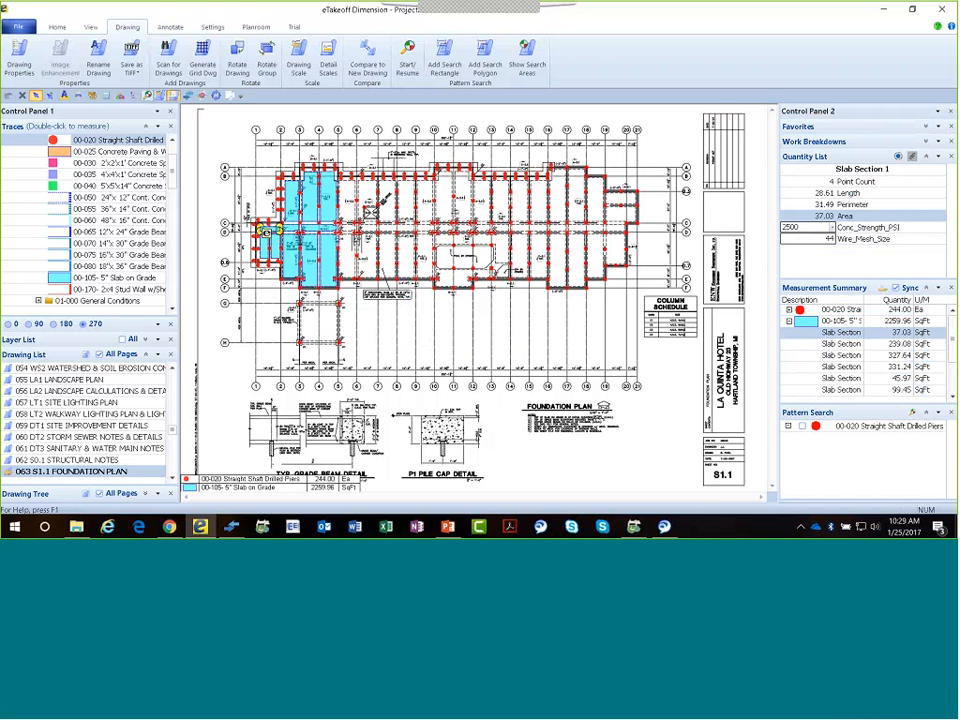
left_click(926, 145)
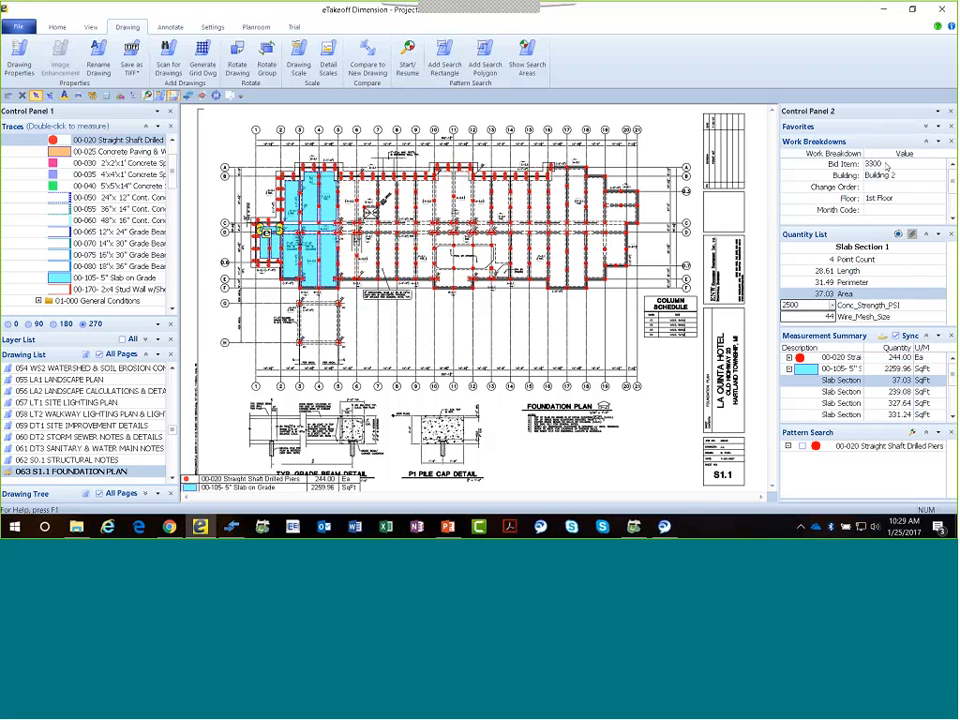
scroll(912, 214, "down", 2)
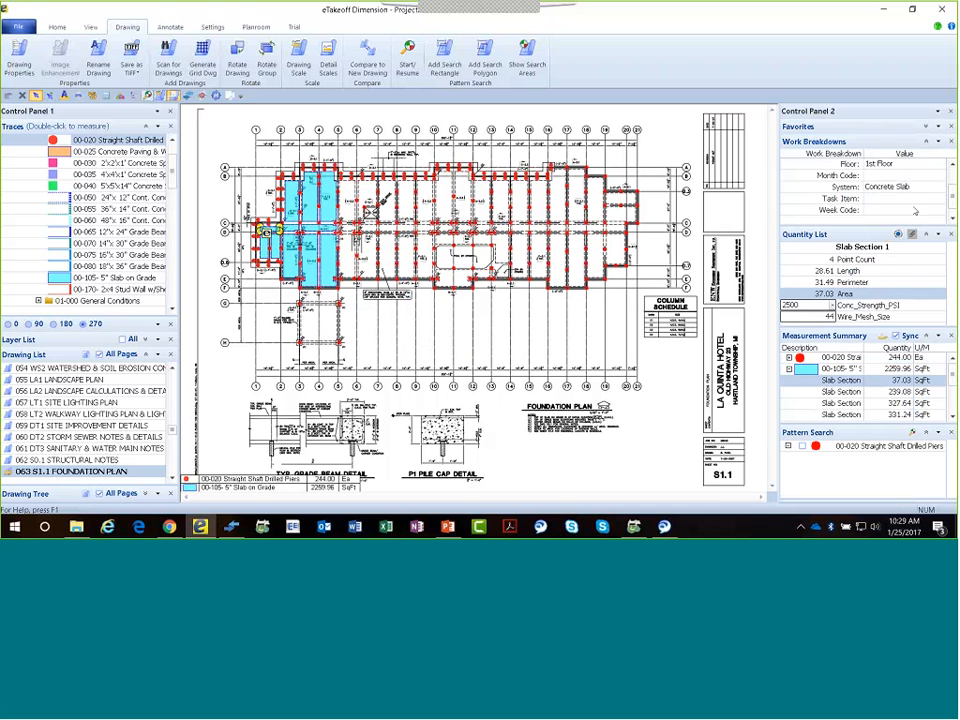
Review the remaining work breakdown values, inspect the slab section between grid lines 2 and 3 below D, and deselect it.
scroll(912, 208, "up", 2)
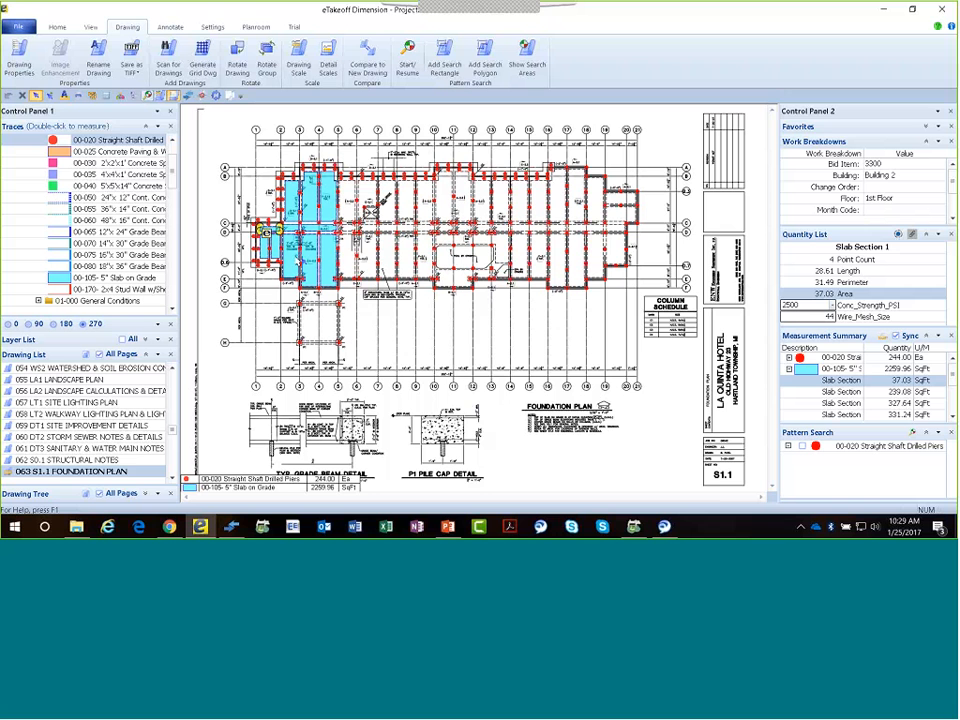
left_click(298, 261)
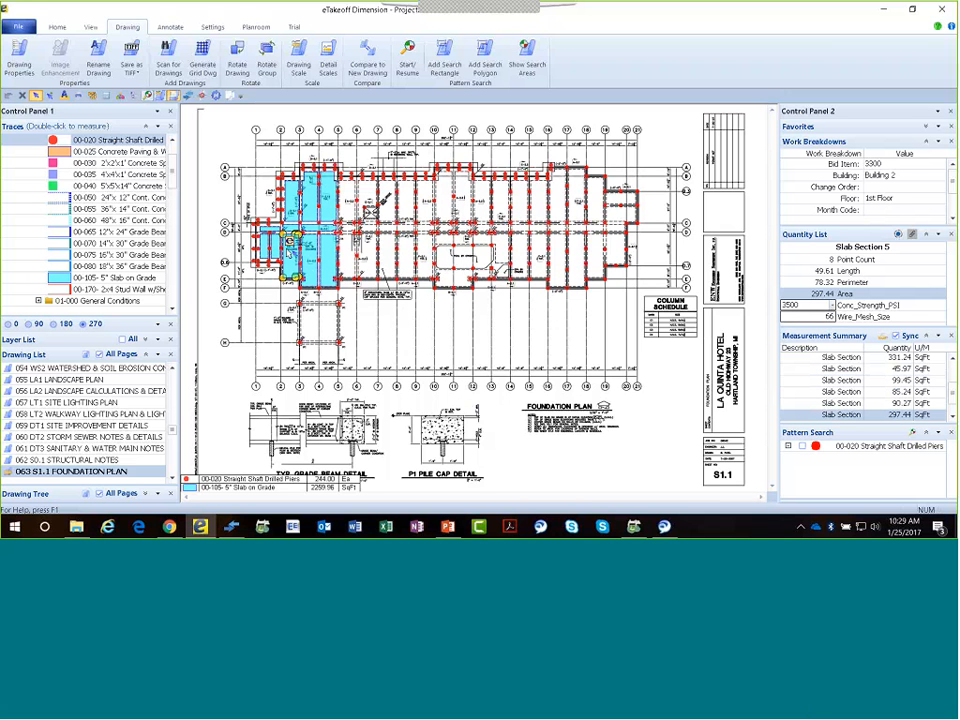
left_click(271, 230)
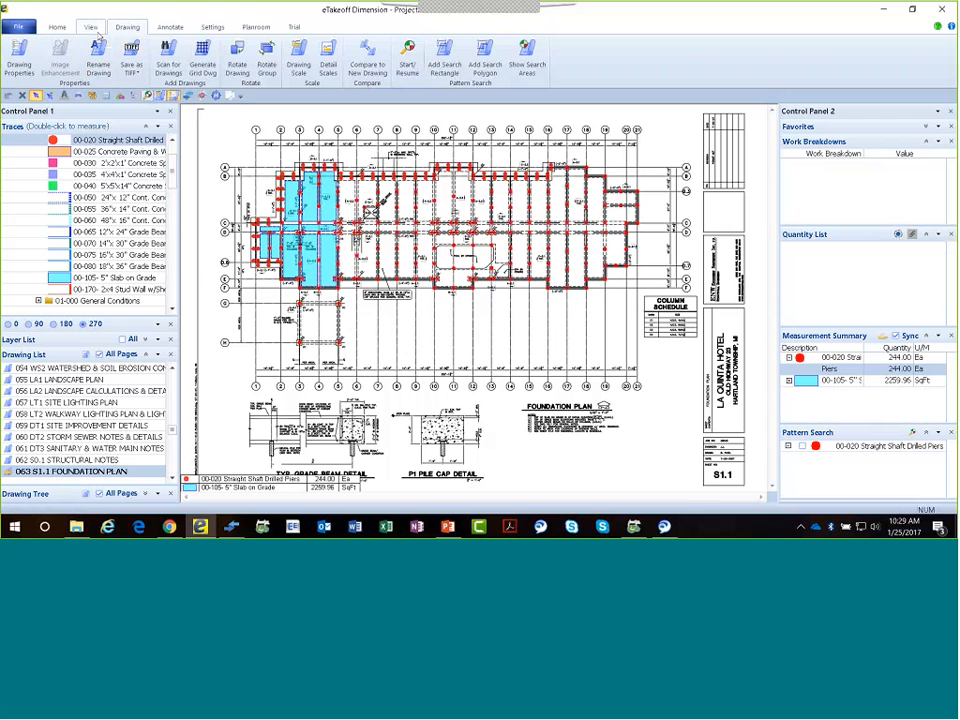
Launch eTakeoff Bridge for this takeoff project and agree to create a new bridge.
left_click(90, 27)
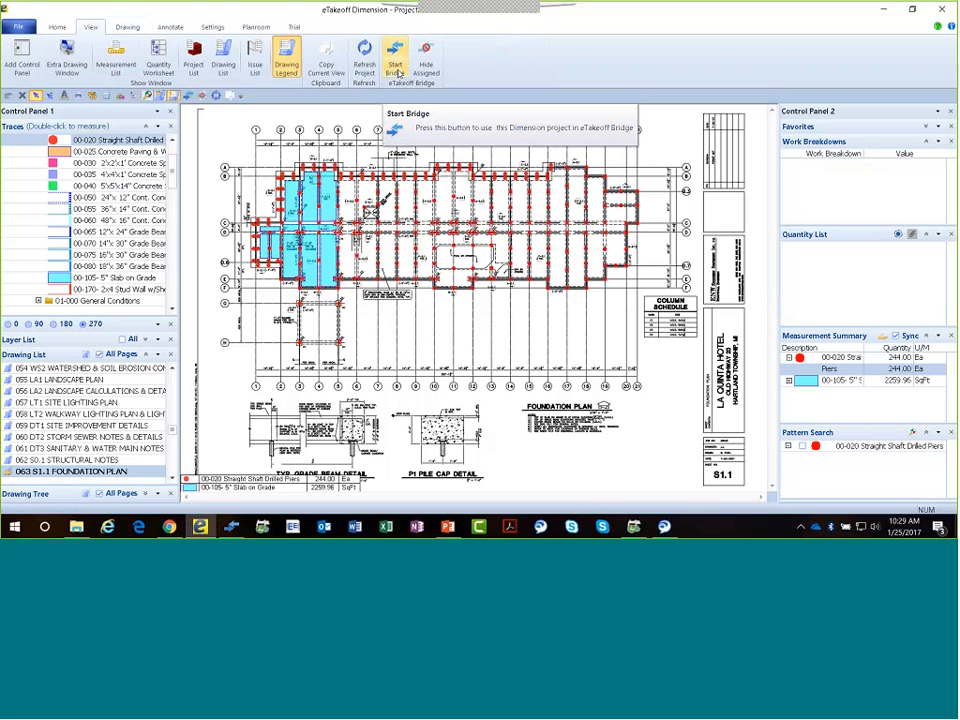
left_click(397, 73)
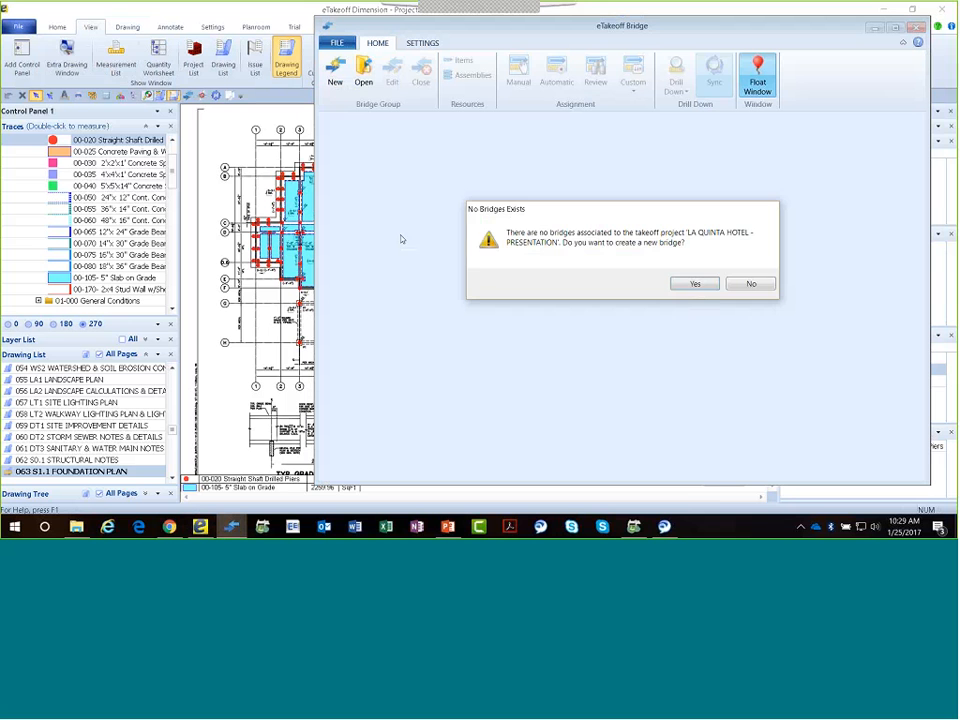
left_click(695, 284)
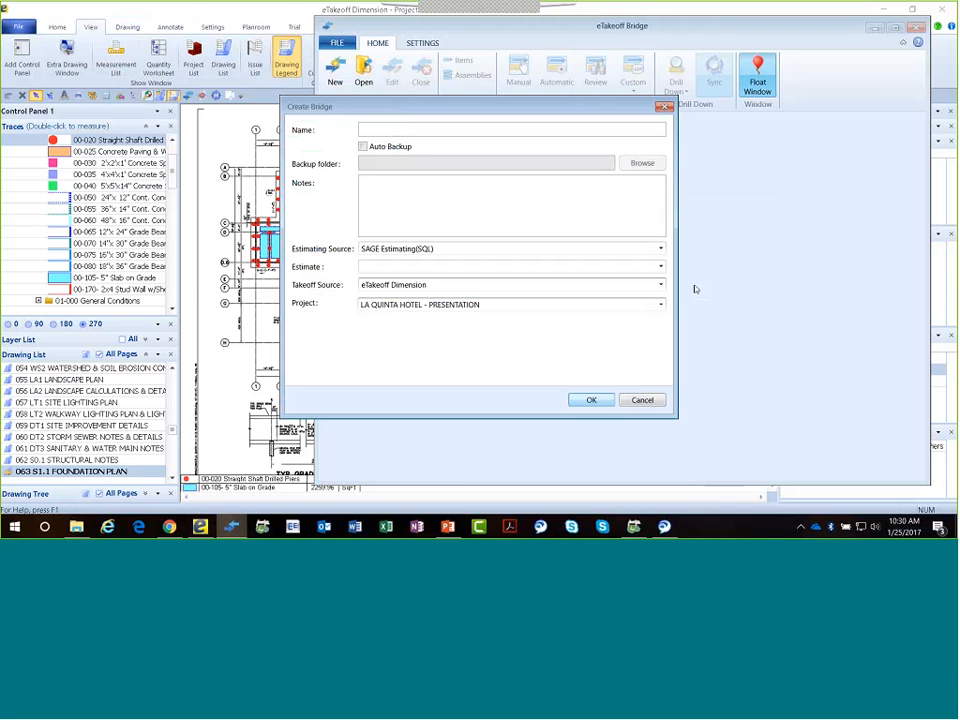
Create the bridge as "Office Building", keeping SAGE Estimating(SQL) as its estimating source and choosing the Office Building estimate.
left_click(402, 128)
type("Office Building")
left_click(660, 248)
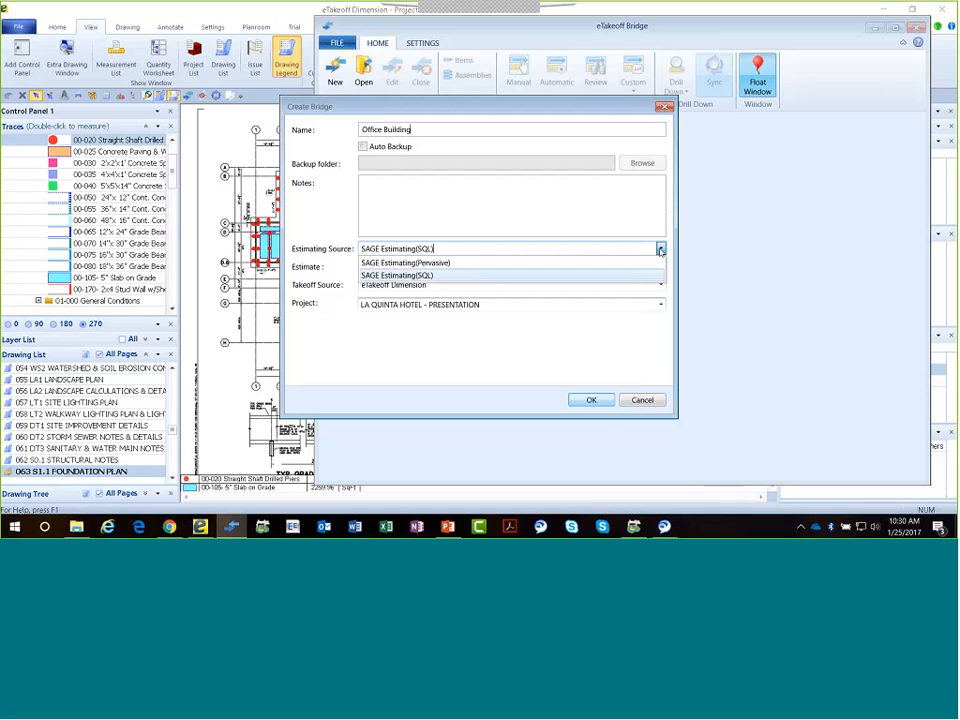
left_click(660, 250)
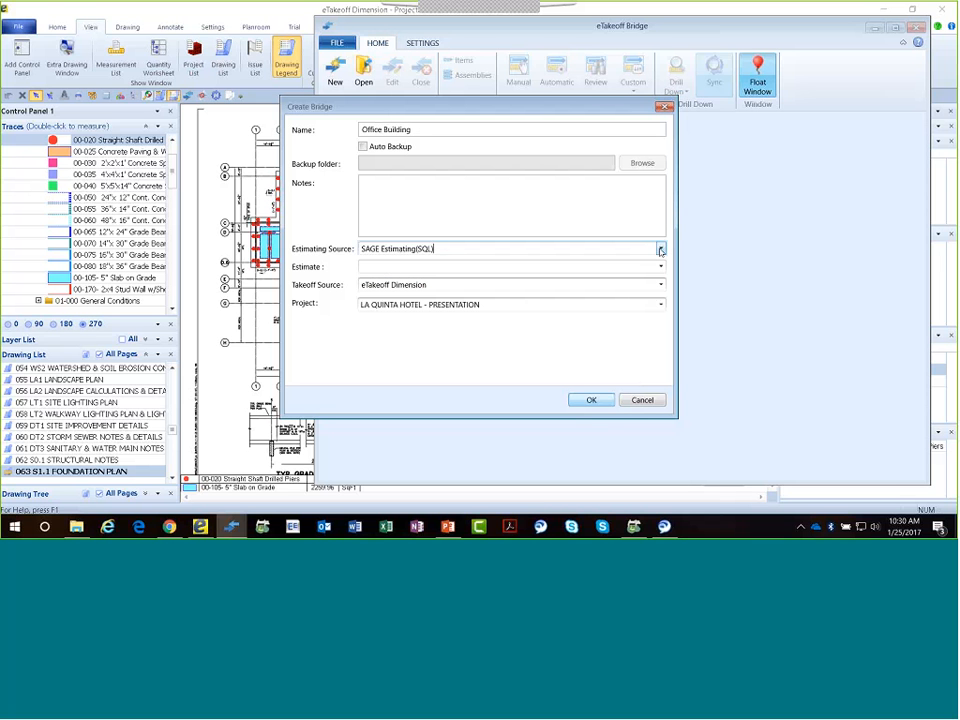
left_click(660, 266)
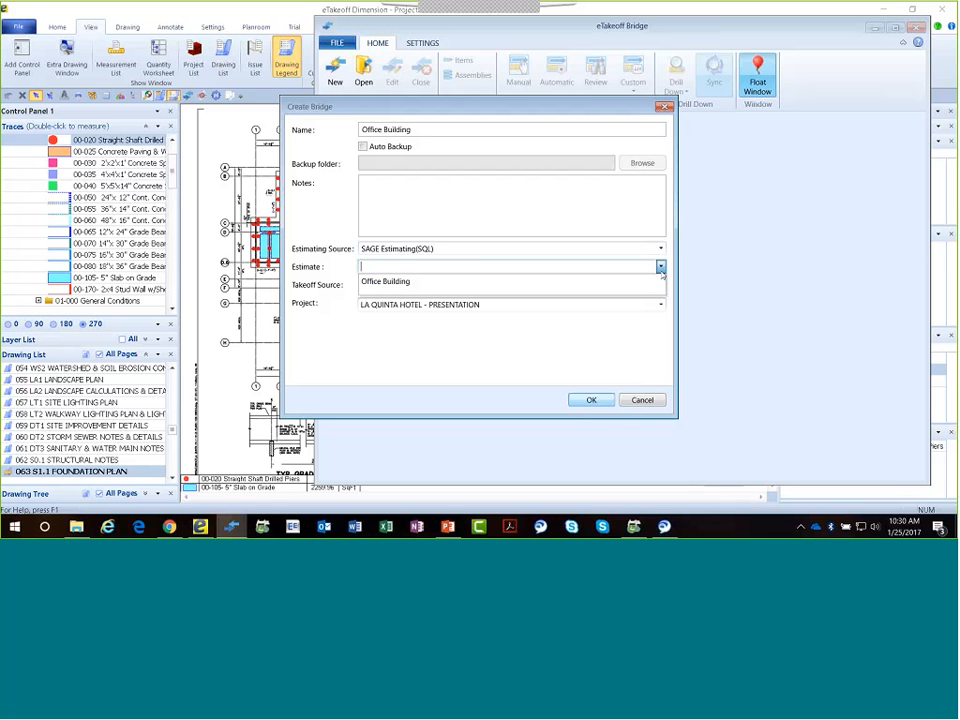
left_click(383, 281)
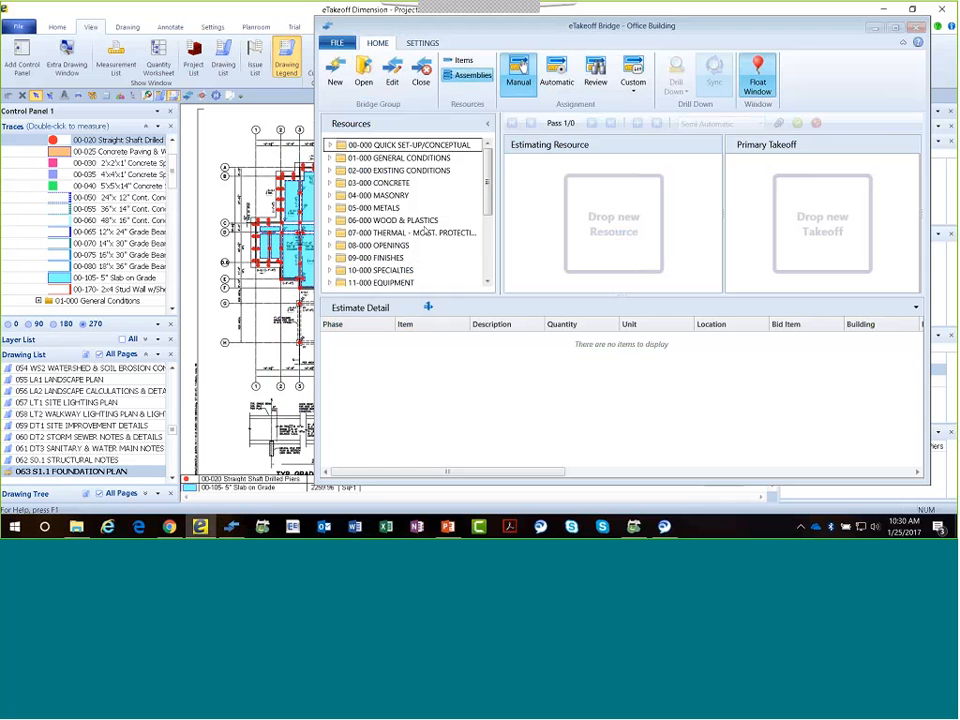
Show the estimating items and expand 03-00-00 CONCRETE and its 03-01-05 maintenance group to examine their contents.
left_click(462, 60)
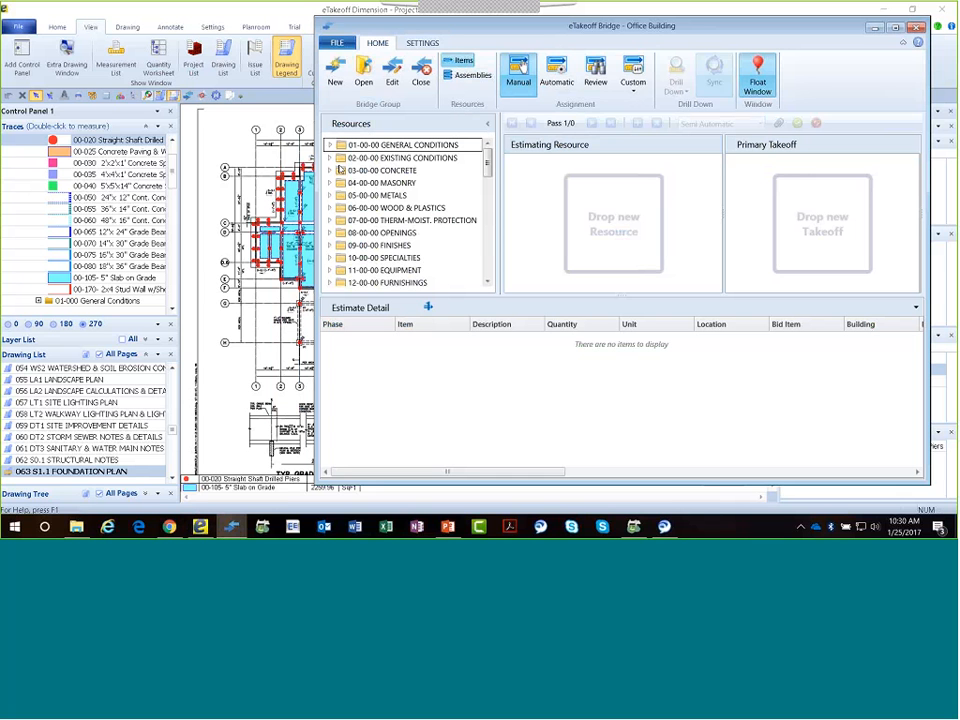
left_click(334, 170)
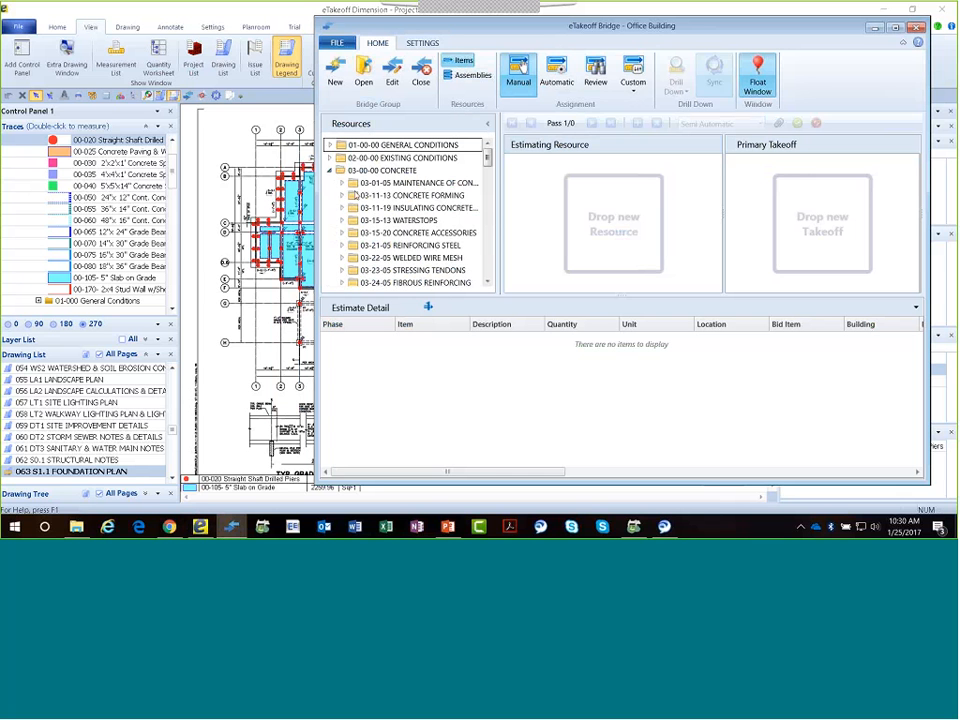
left_click(342, 183)
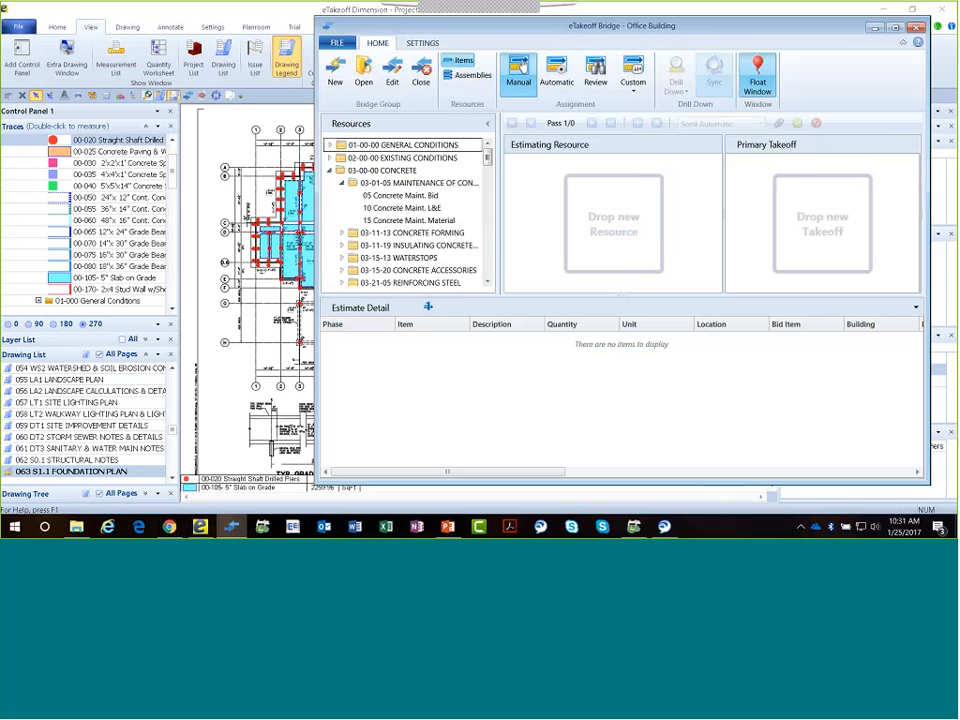
Switch the resources to assemblies, expand 00-000 QUICK SET-UP/CONCEPTUAL, and look through its assemblies.
left_click(470, 75)
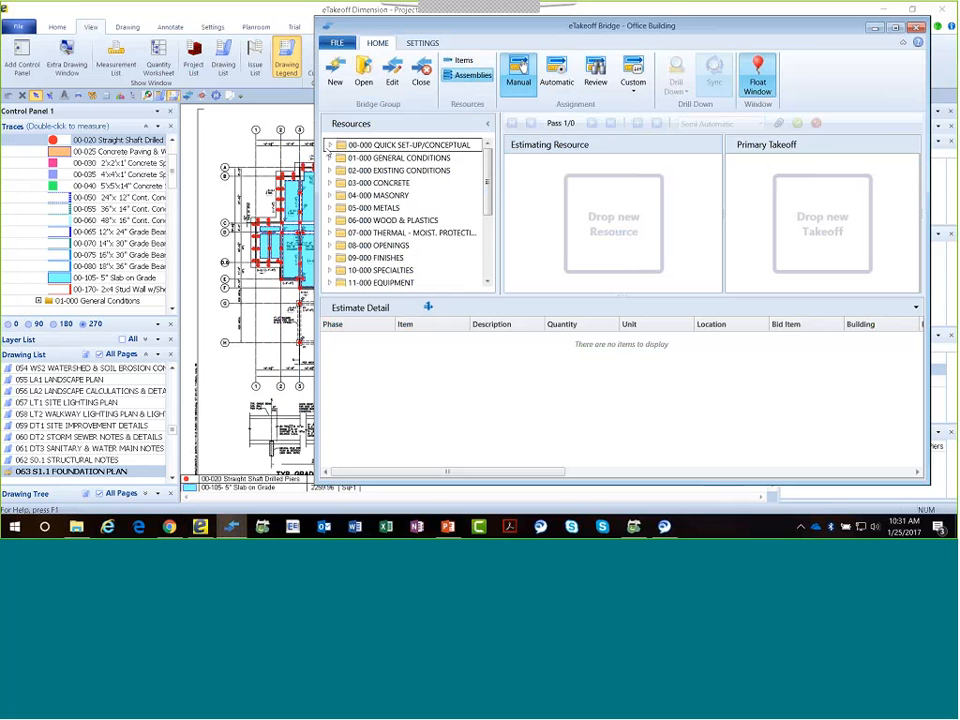
left_click(329, 145)
scroll(380, 160, "down", 1)
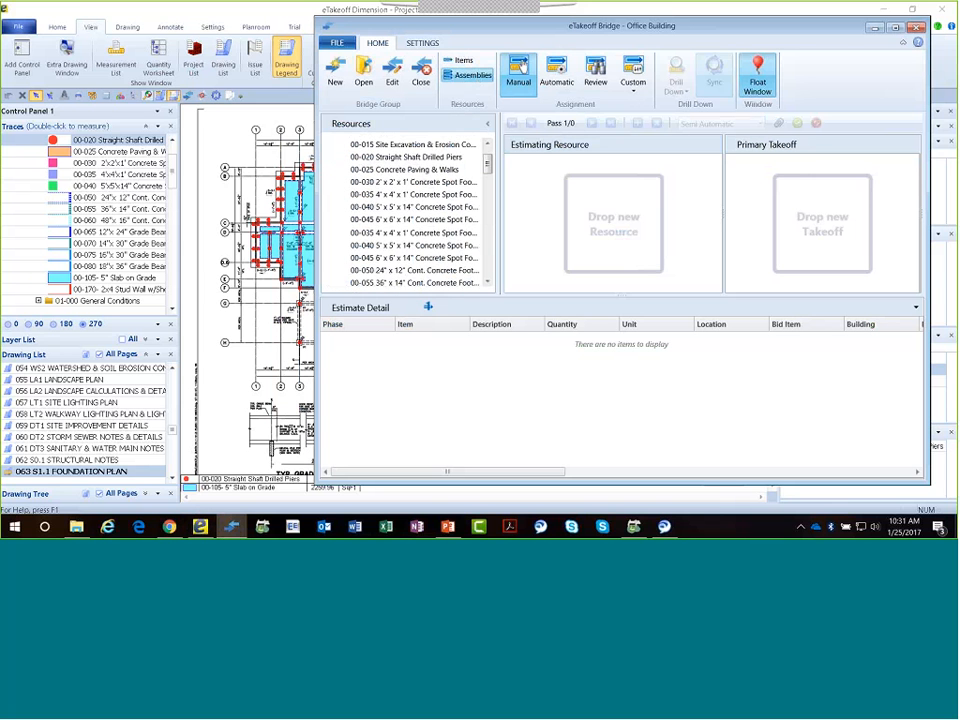
scroll(403, 252, "down", 6)
scroll(402, 246, "up", 6)
scroll(402, 244, "up", 1)
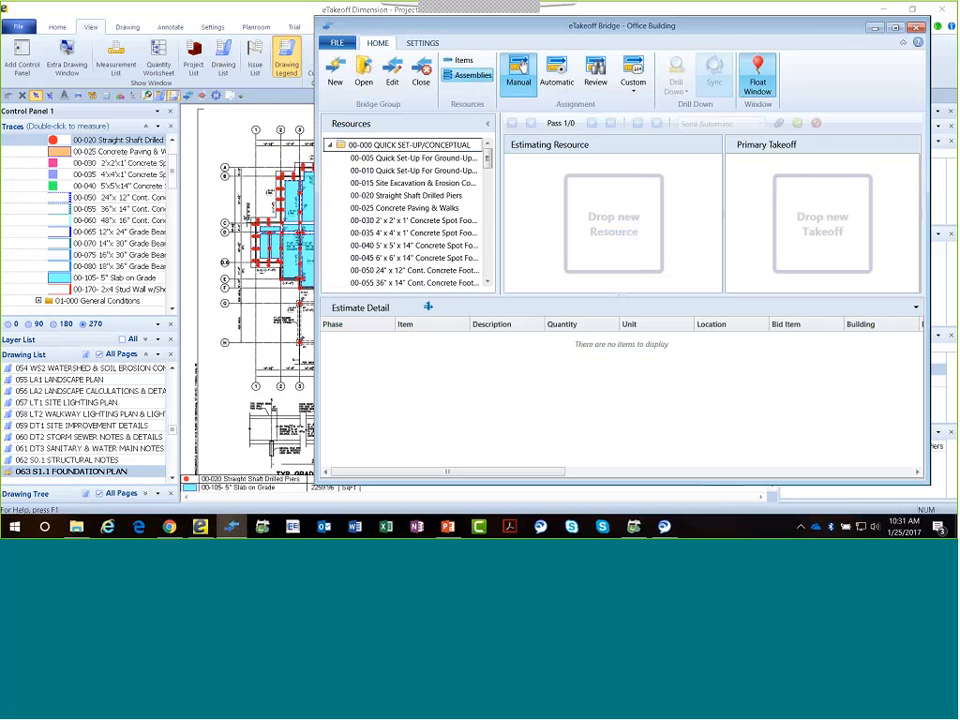
Bring the 00-000 Quick Setup/Conceptual traces into view and move the Bridge window aside to uncover more of the drawing.
left_click_drag(174, 170, 180, 147)
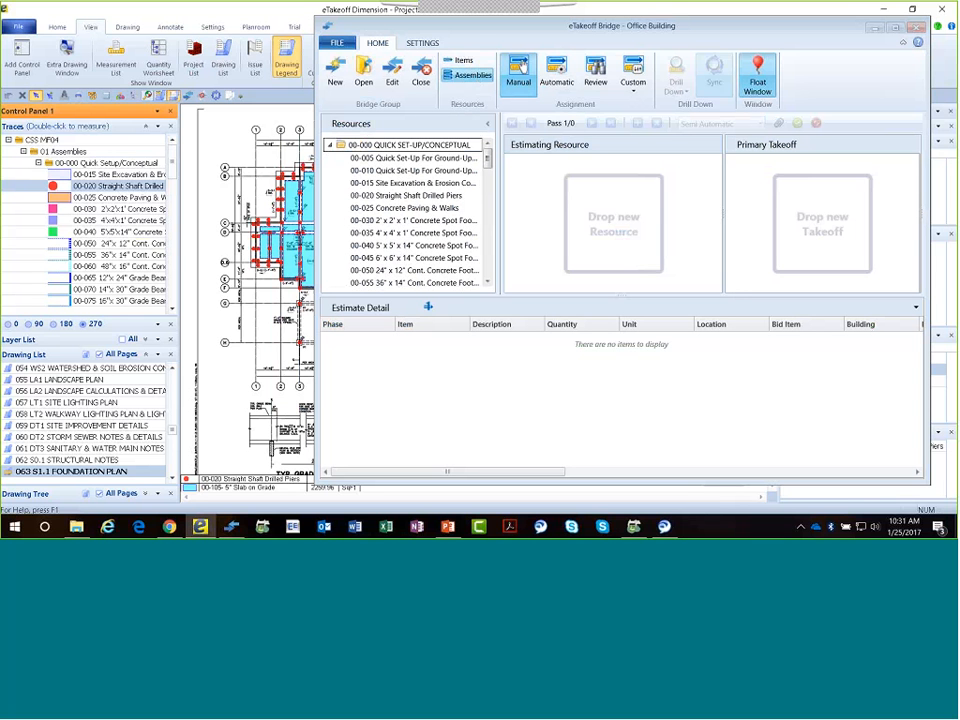
left_click(172, 309)
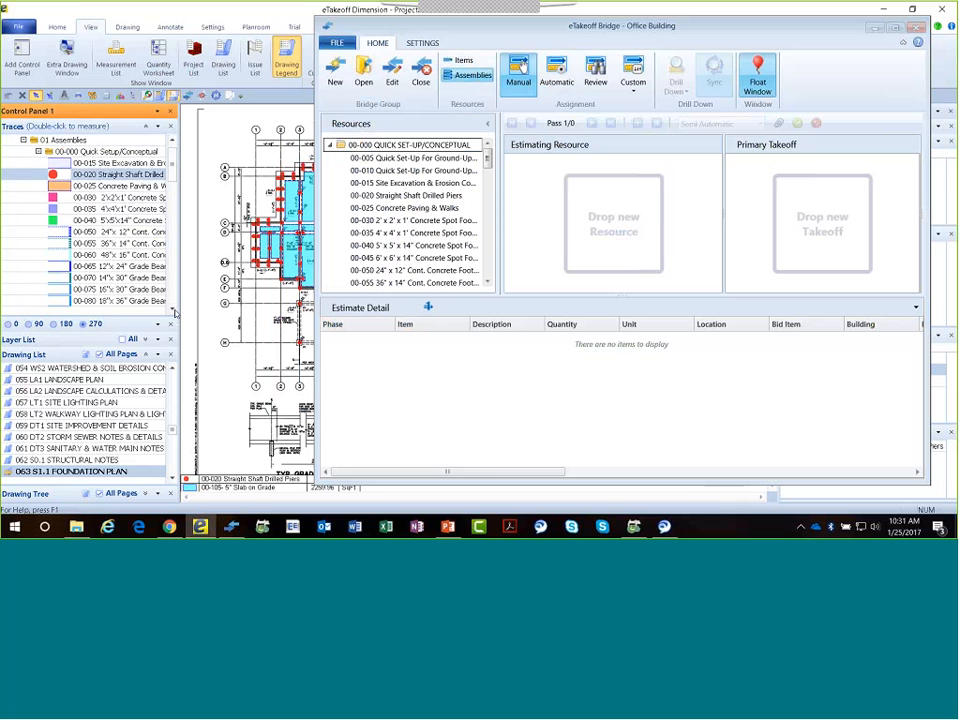
left_click(172, 309)
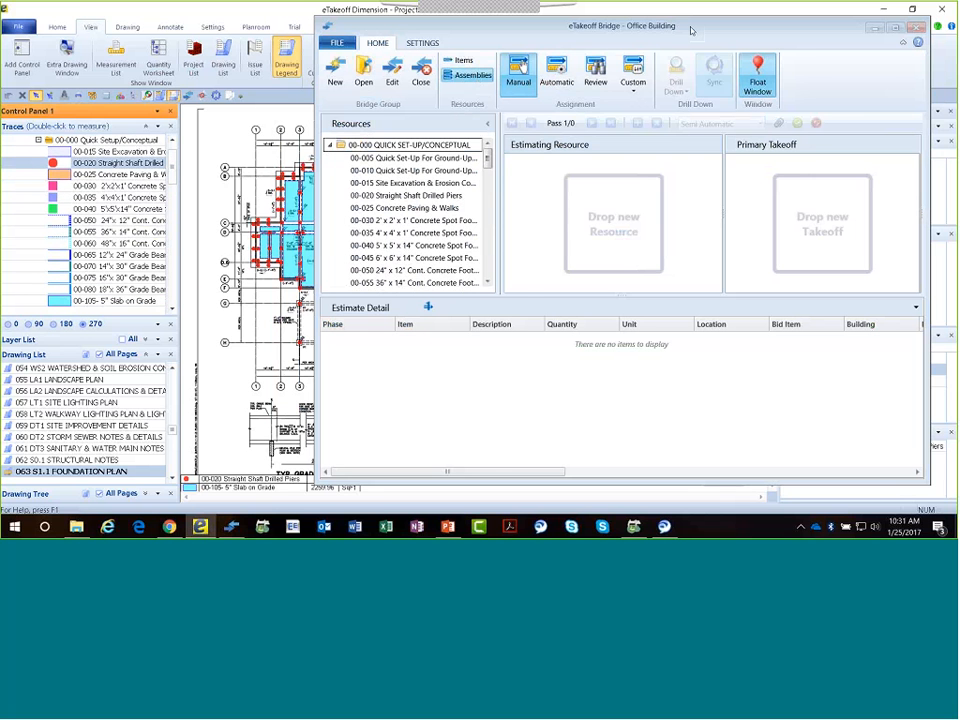
left_click_drag(651, 34, 700, 33)
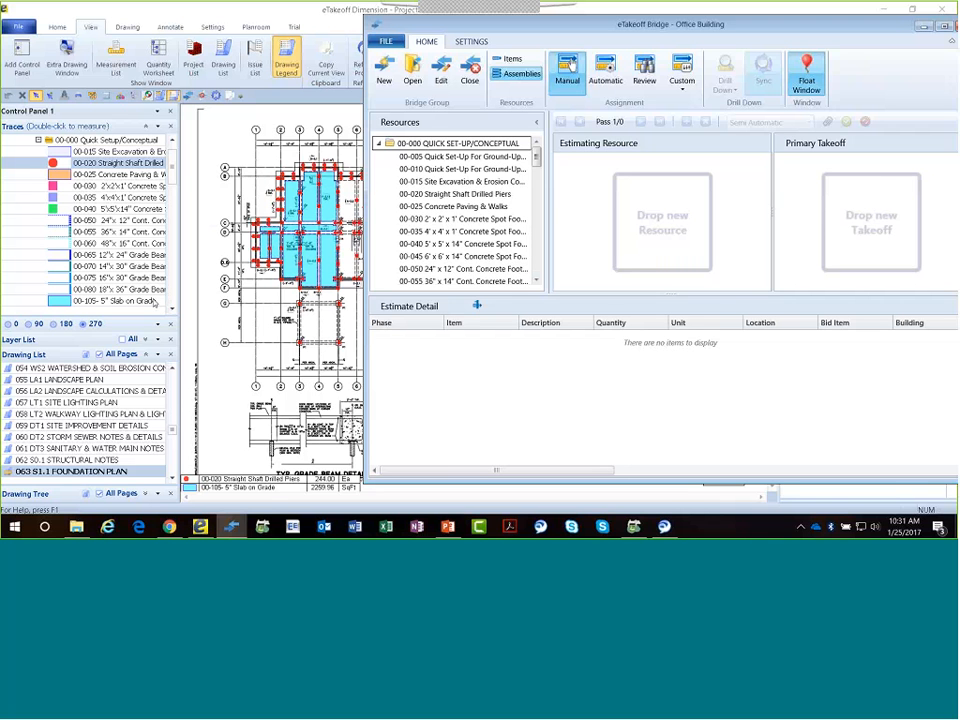
Select the horizontal Slab Section 1 takeoff in the plan's west wing and bring the slab-on-grade assemblies into view.
left_click(116, 301)
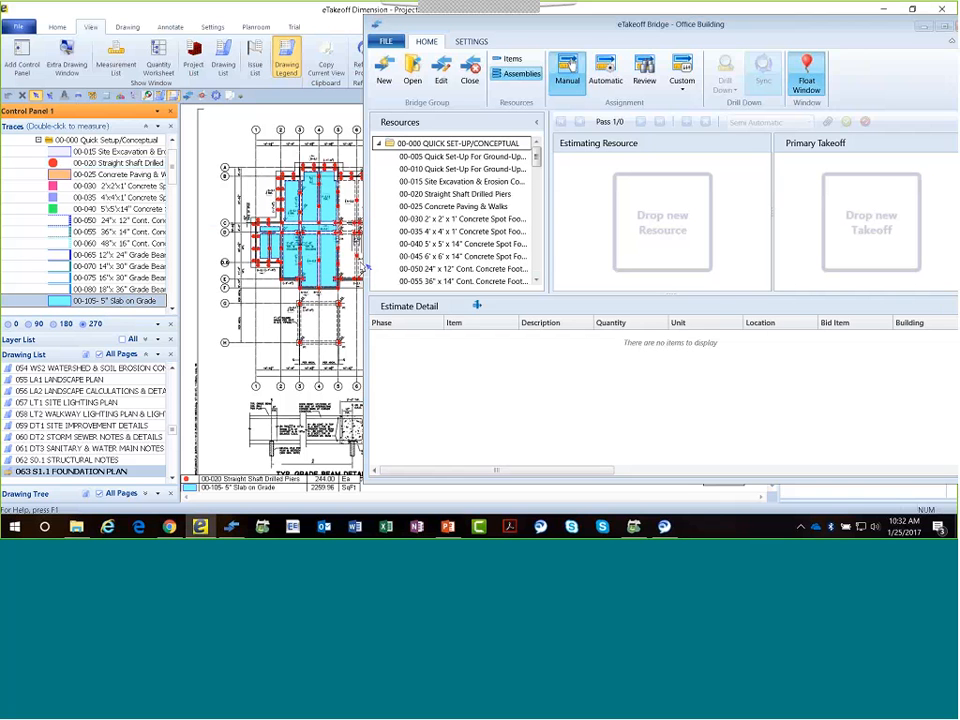
scroll(446, 240, "down", 4)
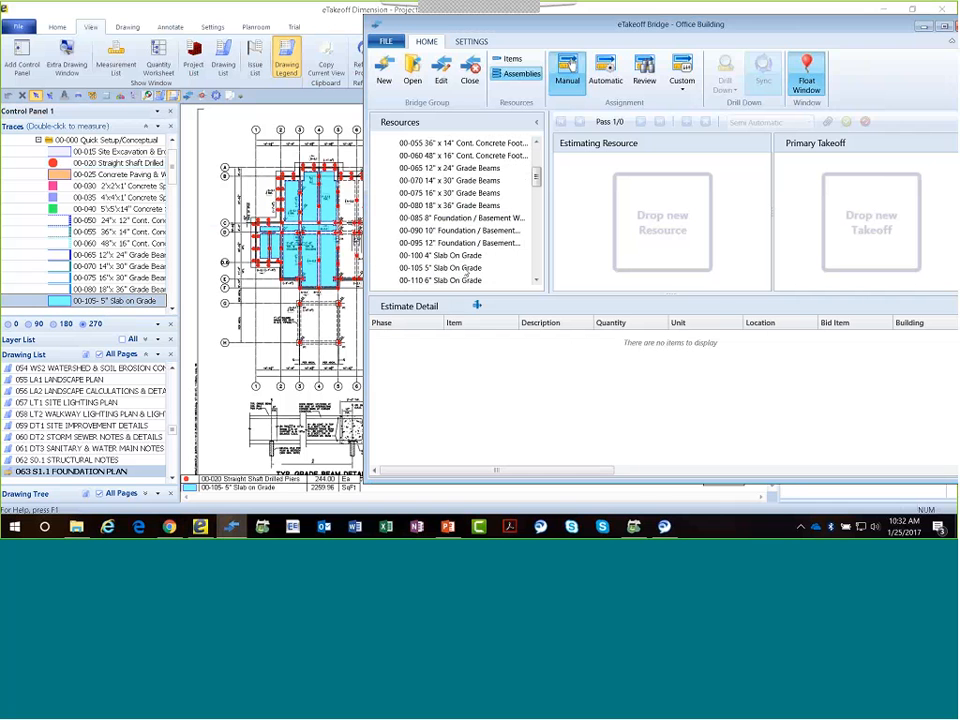
left_click(268, 232)
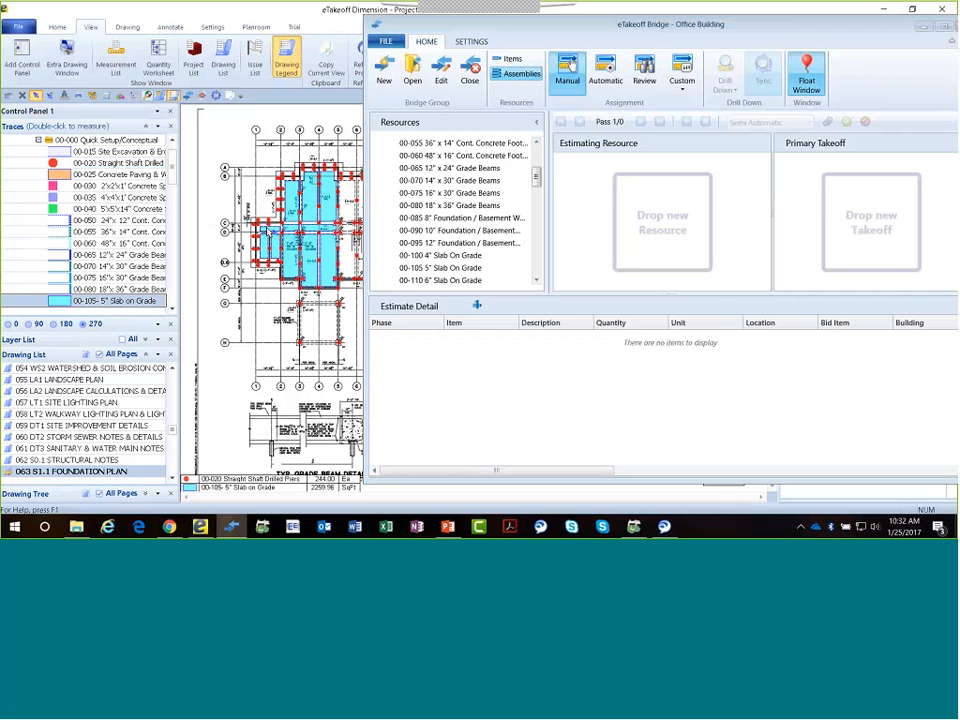
left_click(270, 178)
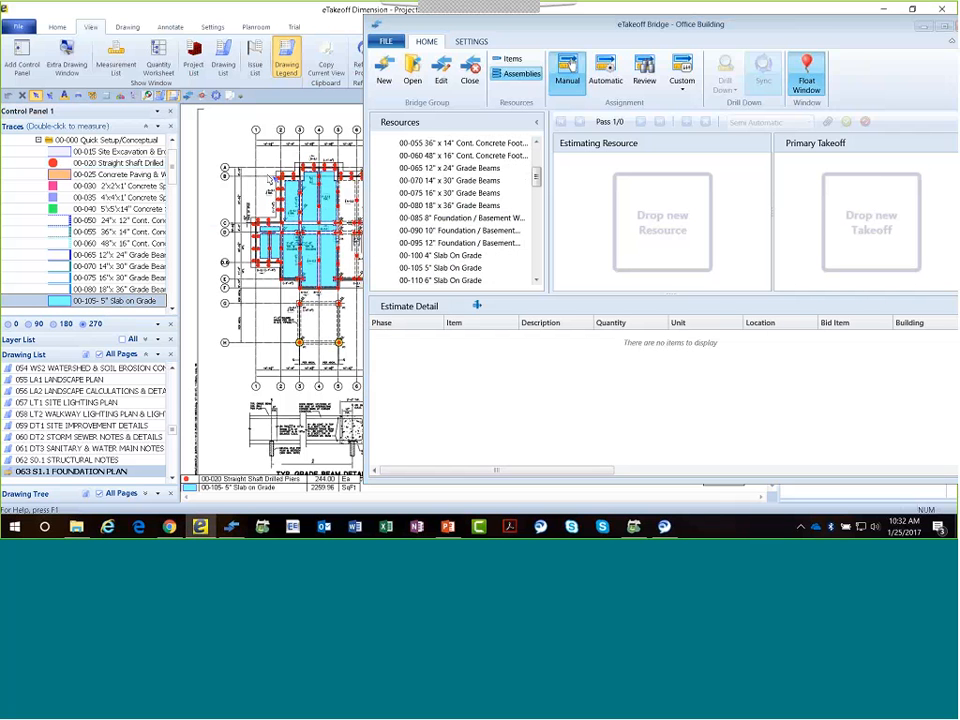
scroll(266, 226, "up", 3)
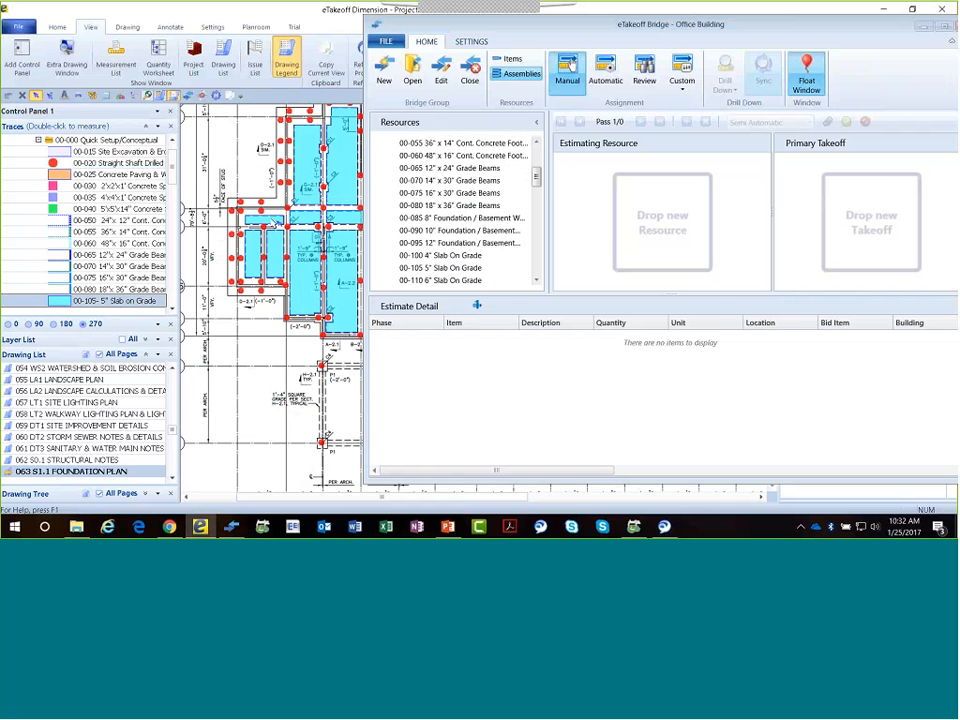
left_click(266, 226)
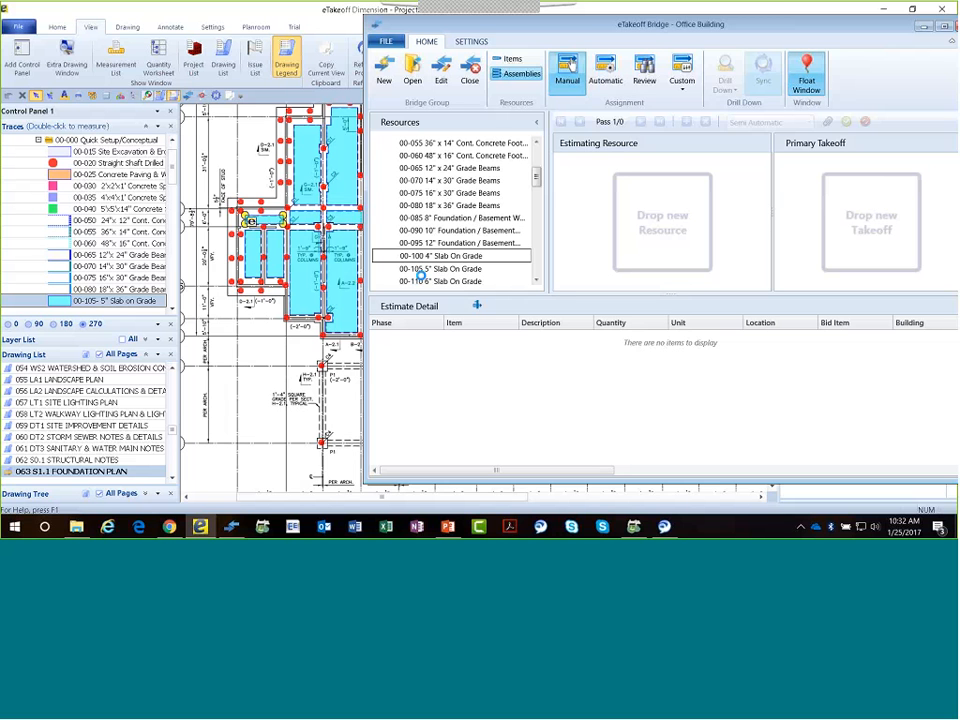
Pair the selected slab section with the 00-105 5" Slab On Grade assembly, cancelling the 00-100 4" pairing, and reveal the full Bridge window.
left_click(430, 256)
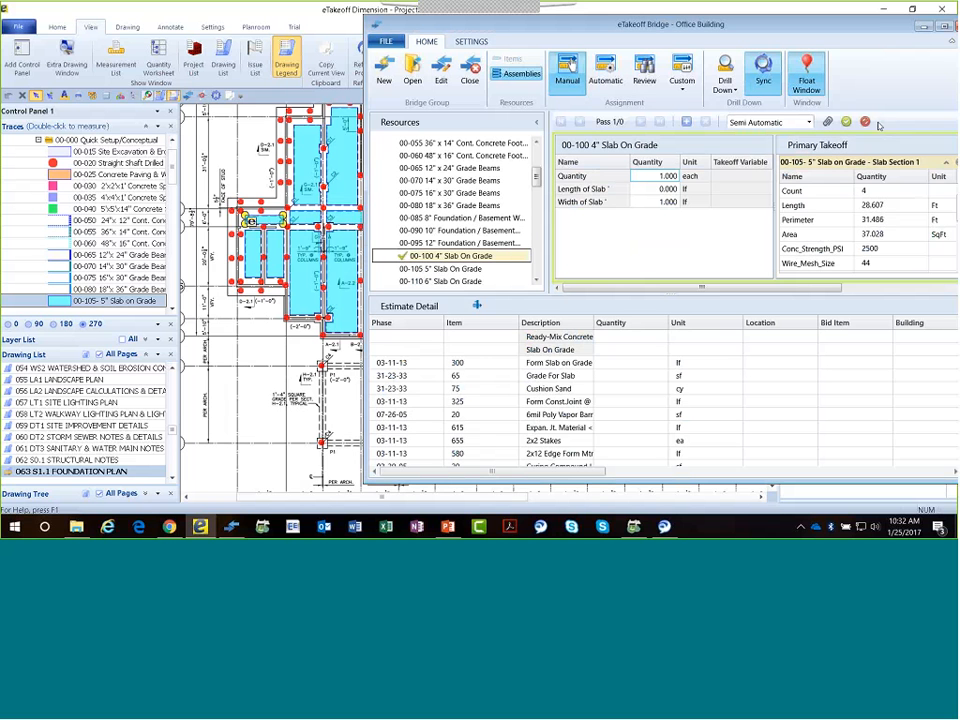
left_click(866, 122)
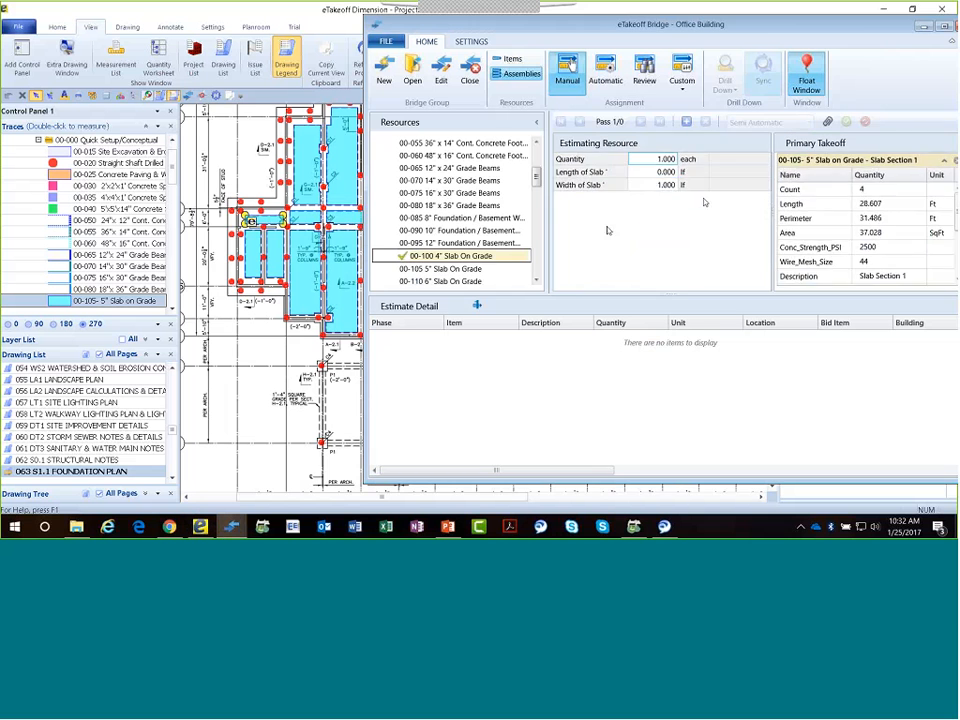
left_click(446, 272)
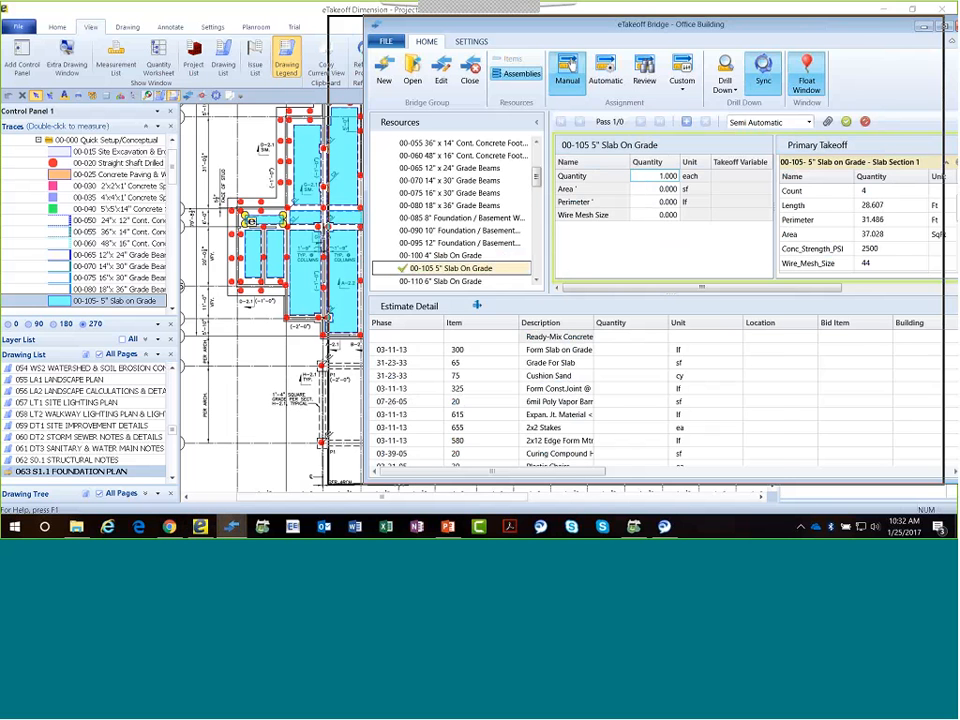
left_click_drag(847, 27, 811, 28)
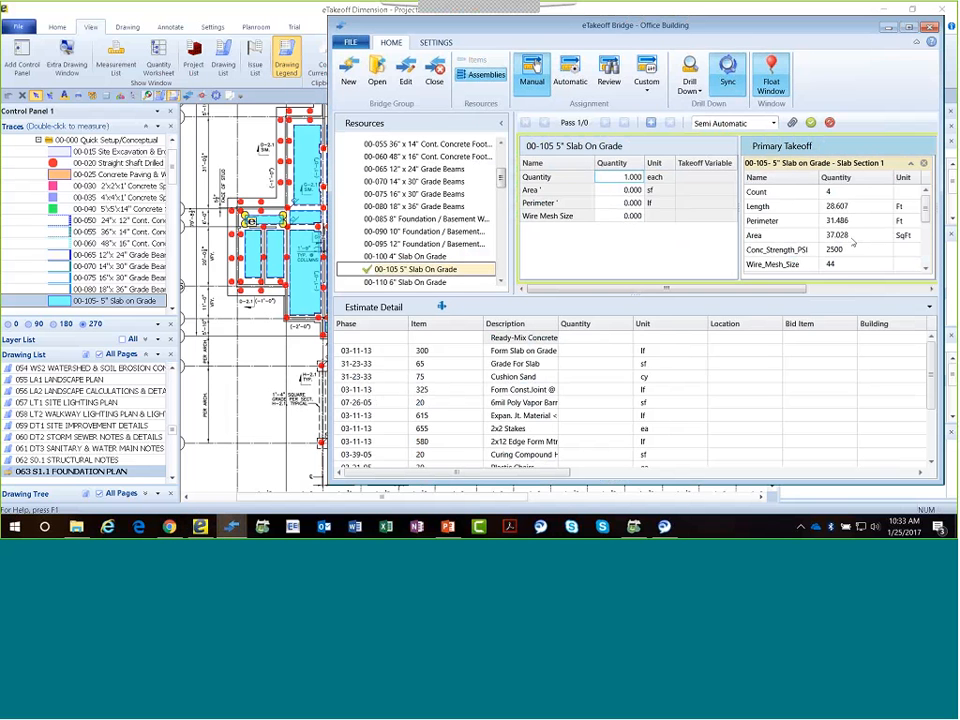
Map the takeoff's Area, Conc_Strength_PSI, Wire_Mesh_Size and Perimeter quantities to the matching variables of the 5" Slab On Grade assembly.
left_click_drag(853, 242, 627, 190)
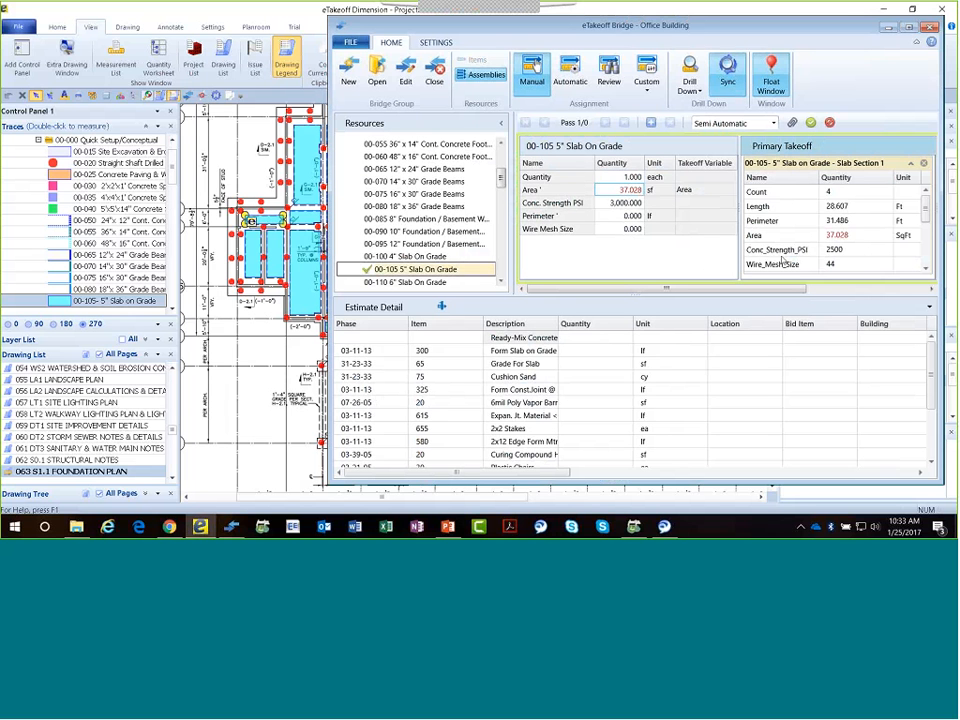
left_click_drag(841, 253, 633, 207)
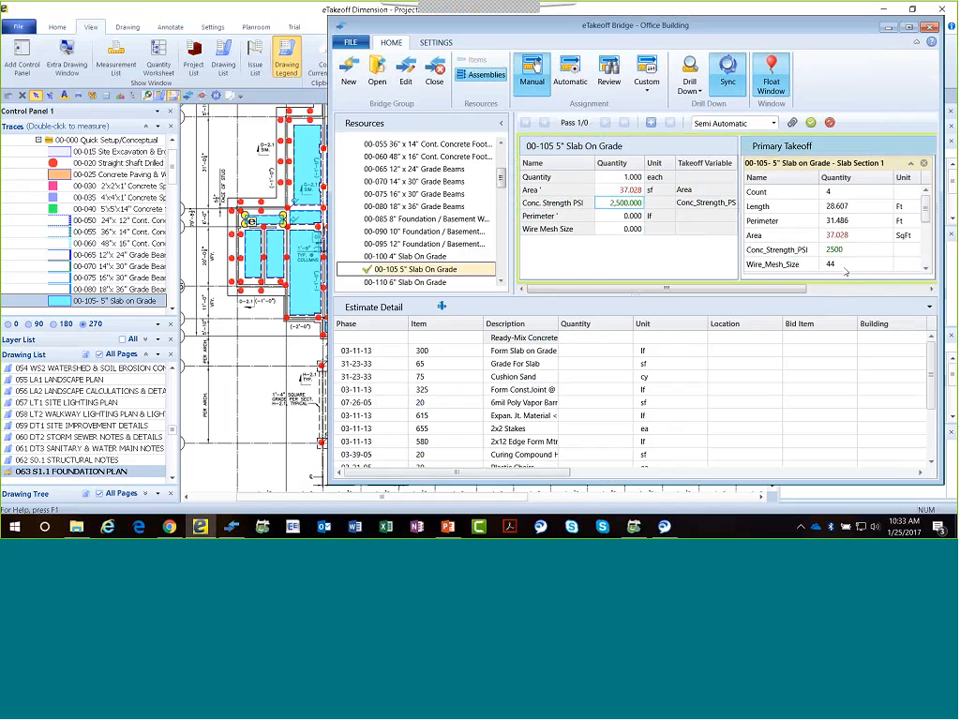
left_click_drag(834, 264, 647, 230)
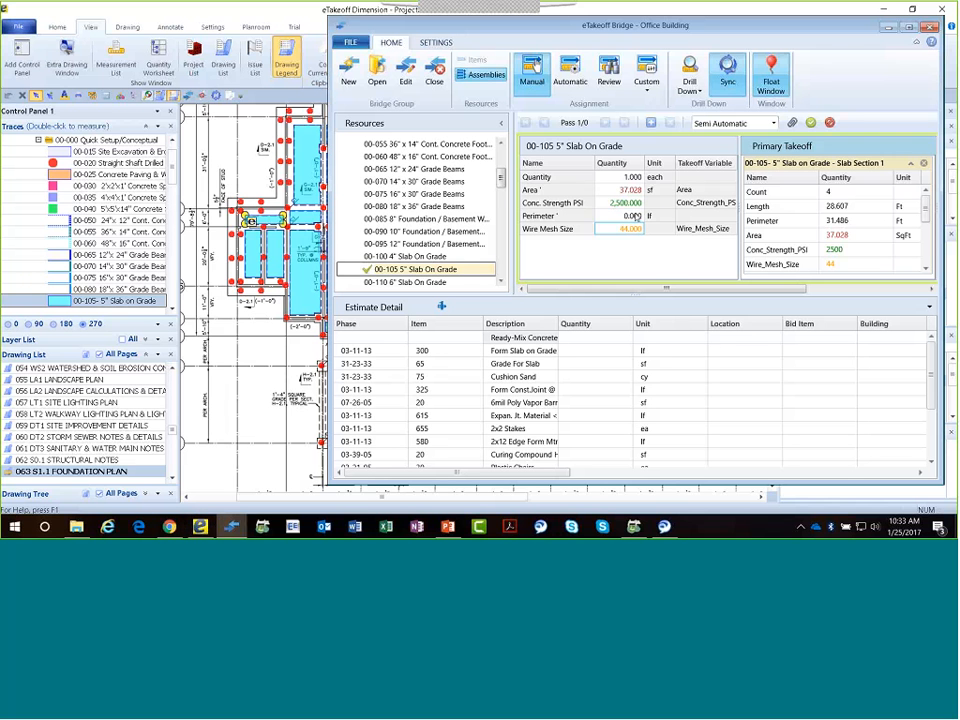
left_click(634, 215)
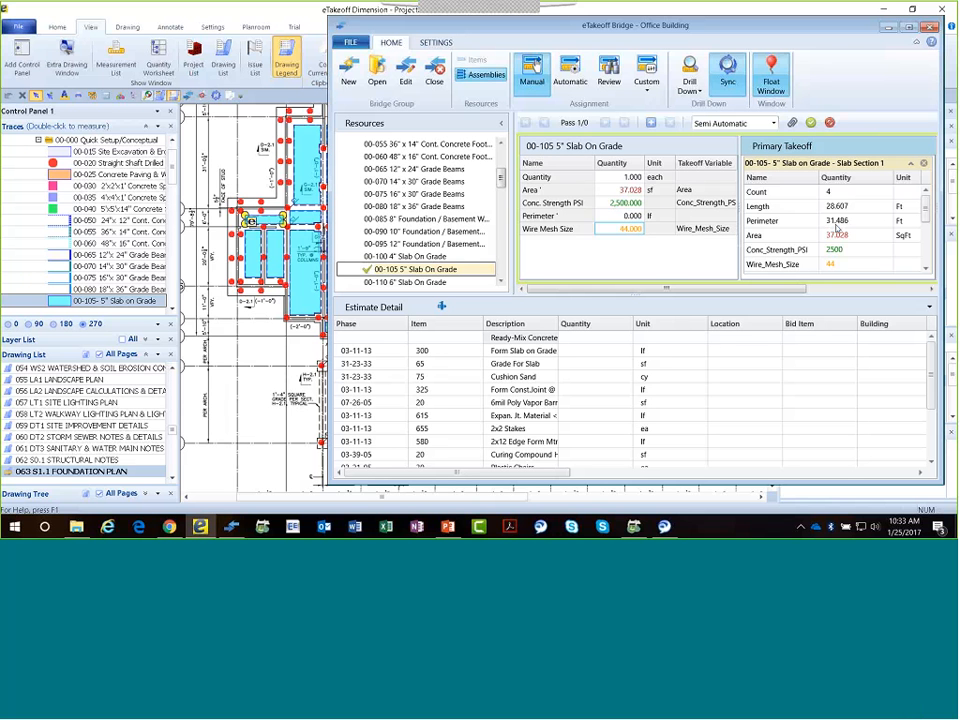
left_click_drag(836, 227, 632, 216)
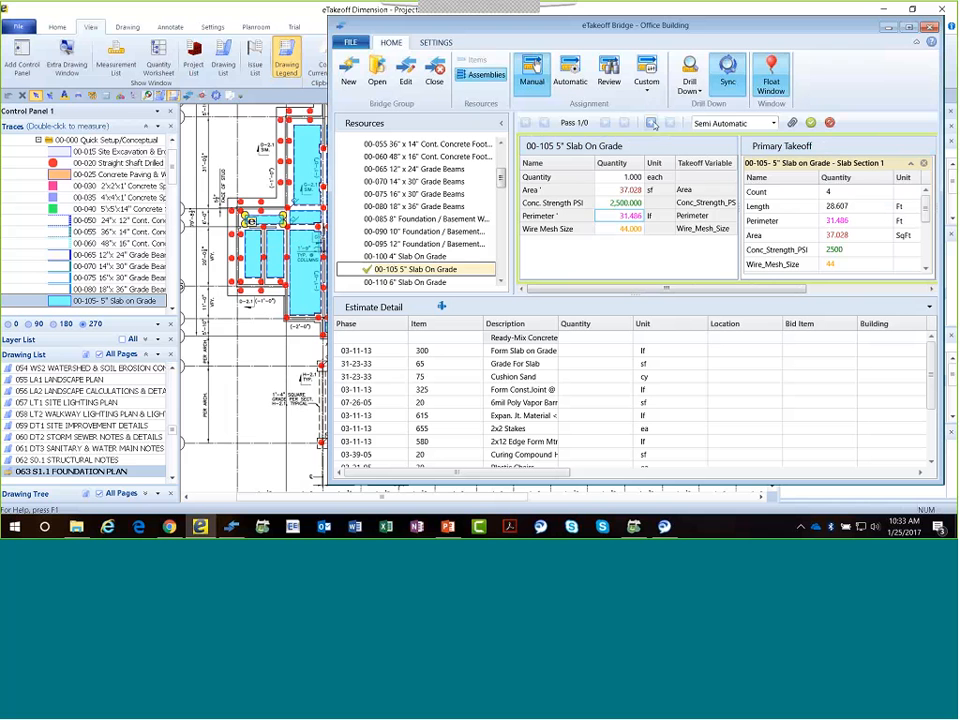
Assign the takeoff's Description, Bid Item and Building properties to the Location, Bid Item and Building columns of the estimate detail.
left_click(928, 248)
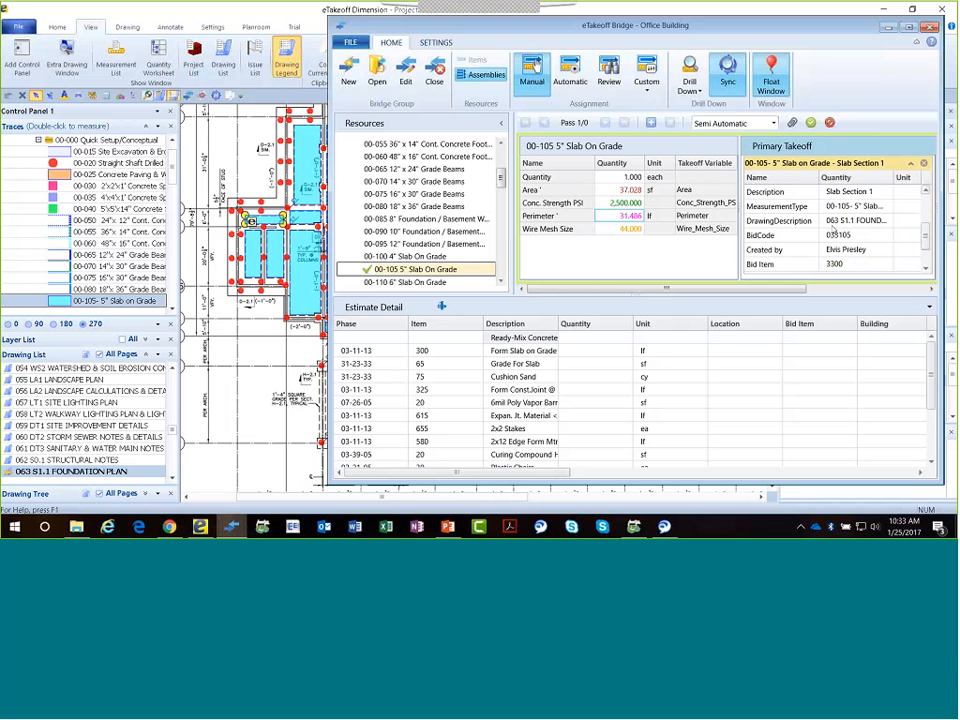
left_click_drag(846, 196, 733, 331)
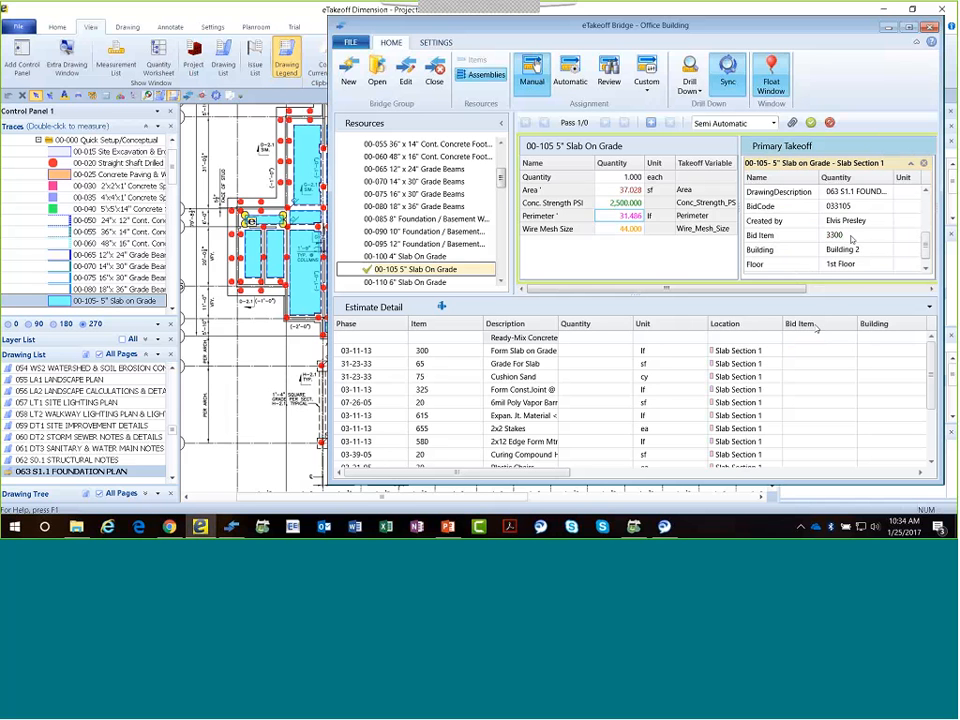
left_click_drag(851, 244, 815, 328)
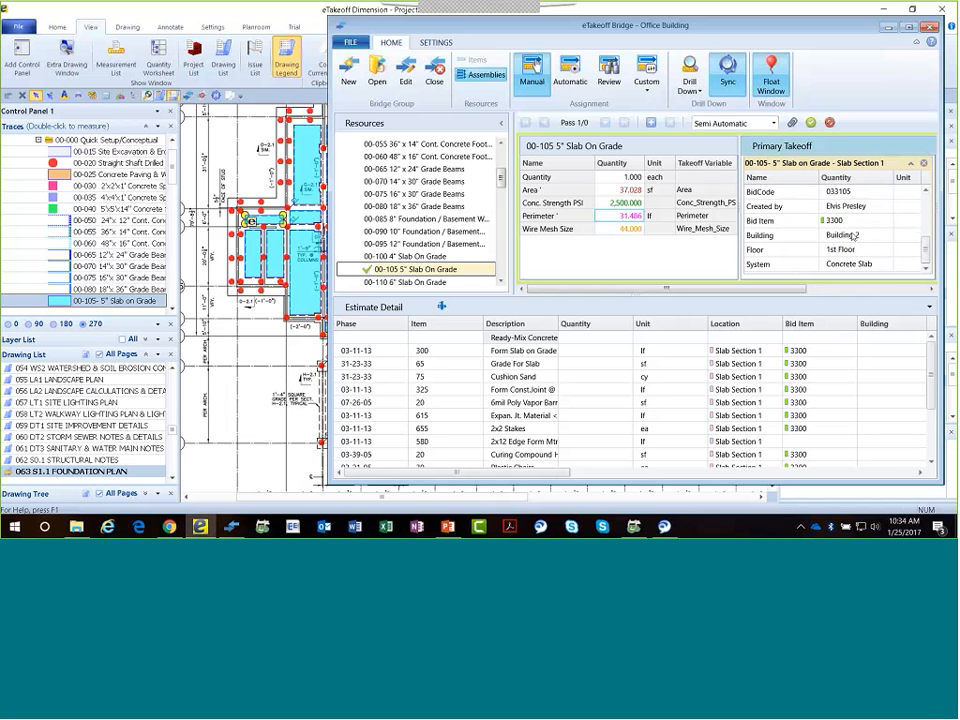
left_click_drag(851, 235, 875, 326)
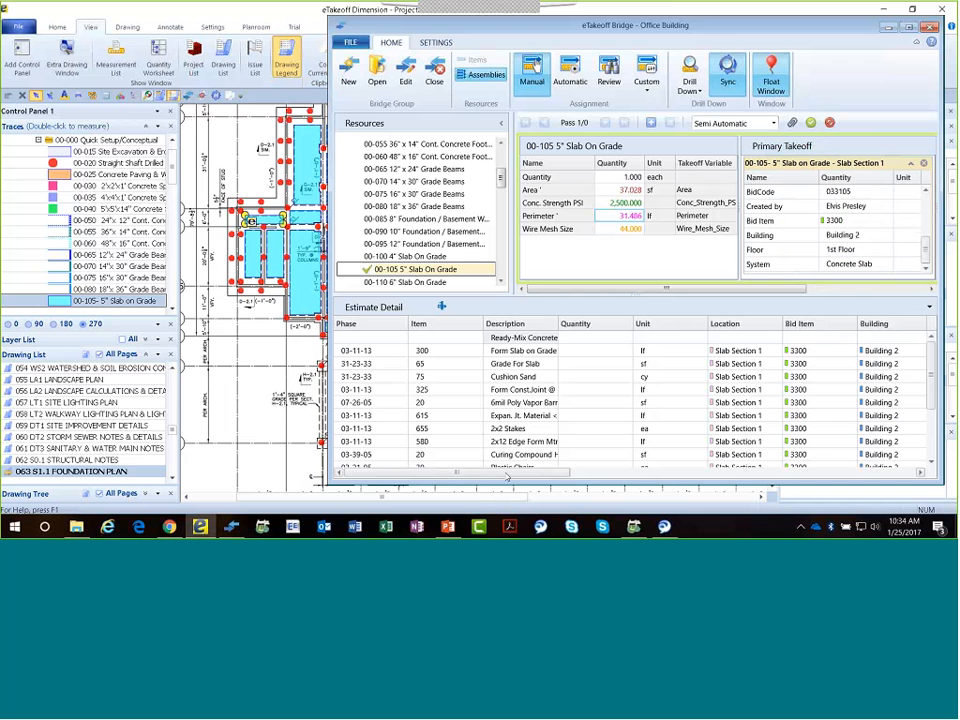
Assign the takeoff's Floor, System and Created by properties to the Floor, System and Estimator columns of the estimate detail.
left_click_drag(507, 477, 636, 487)
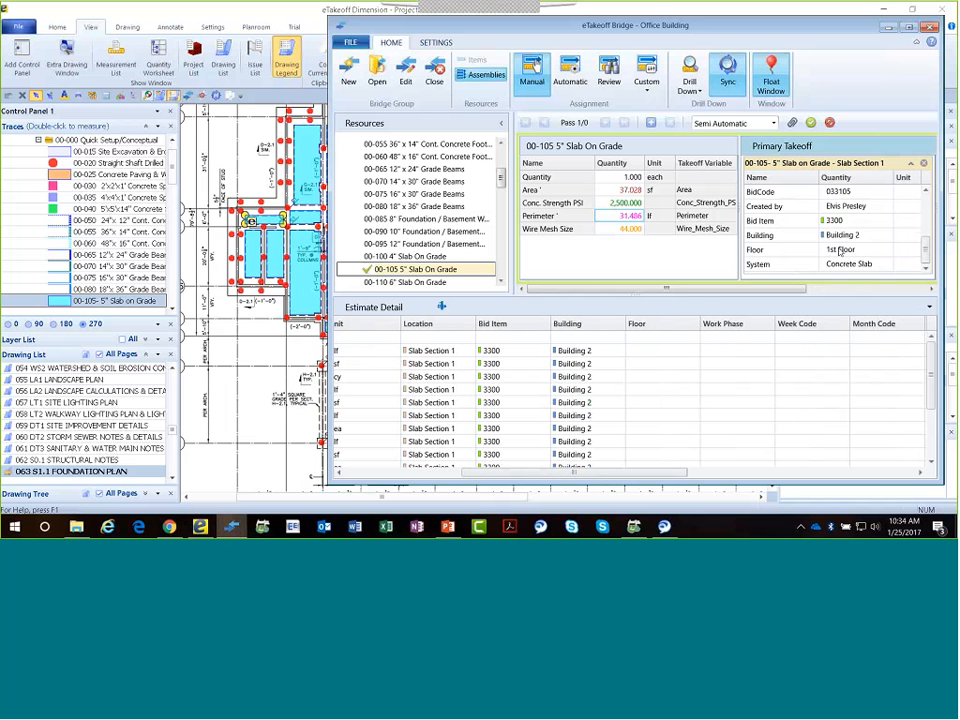
left_click_drag(840, 251, 681, 327)
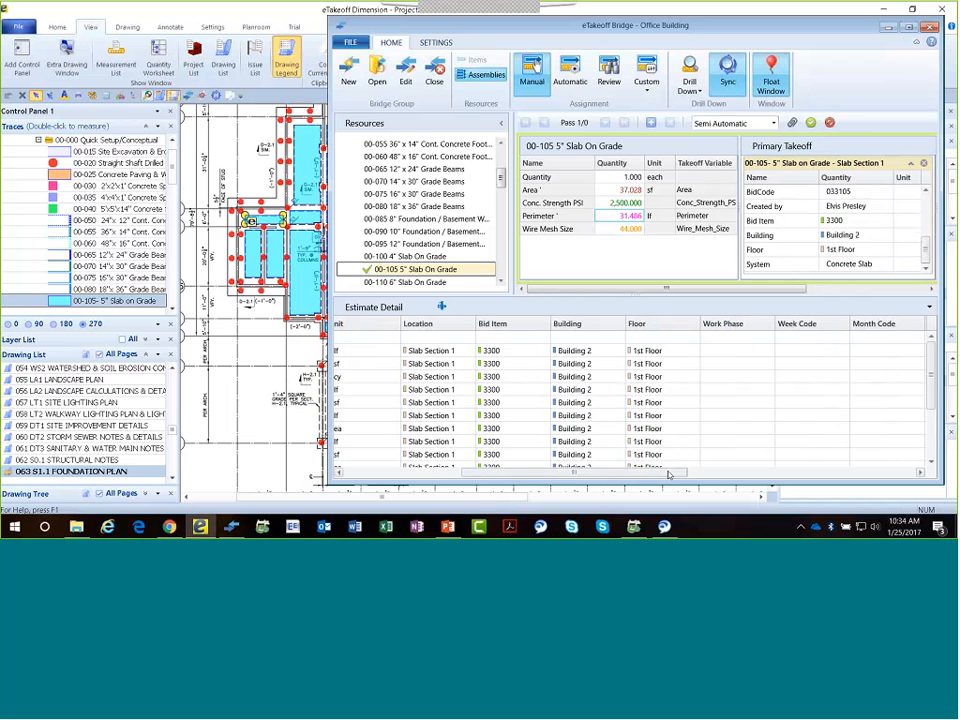
left_click_drag(669, 474, 742, 474)
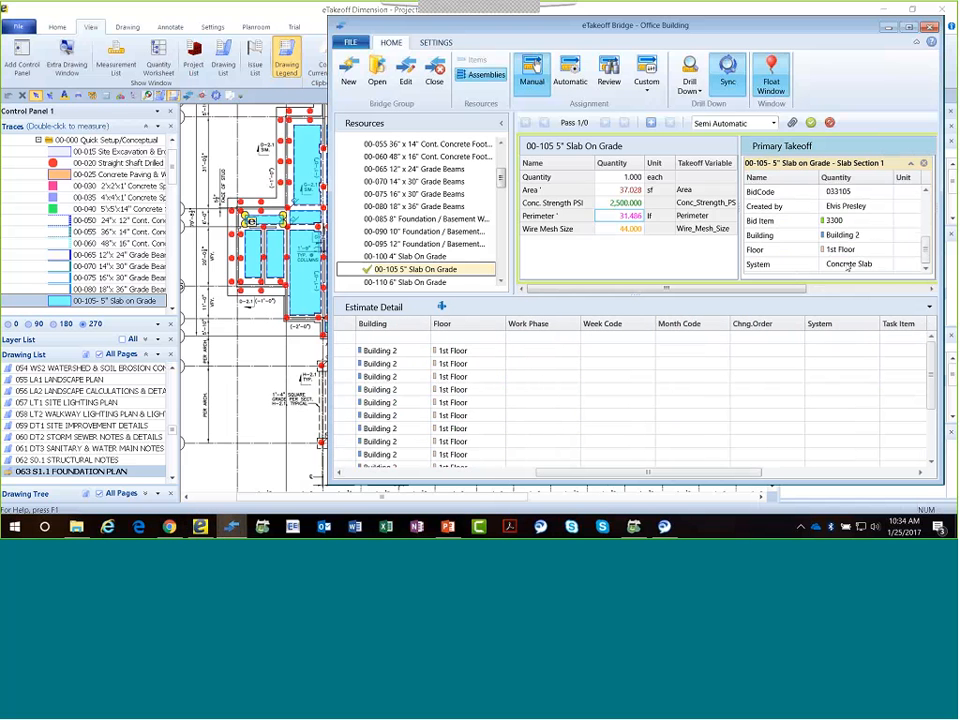
left_click_drag(848, 266, 838, 330)
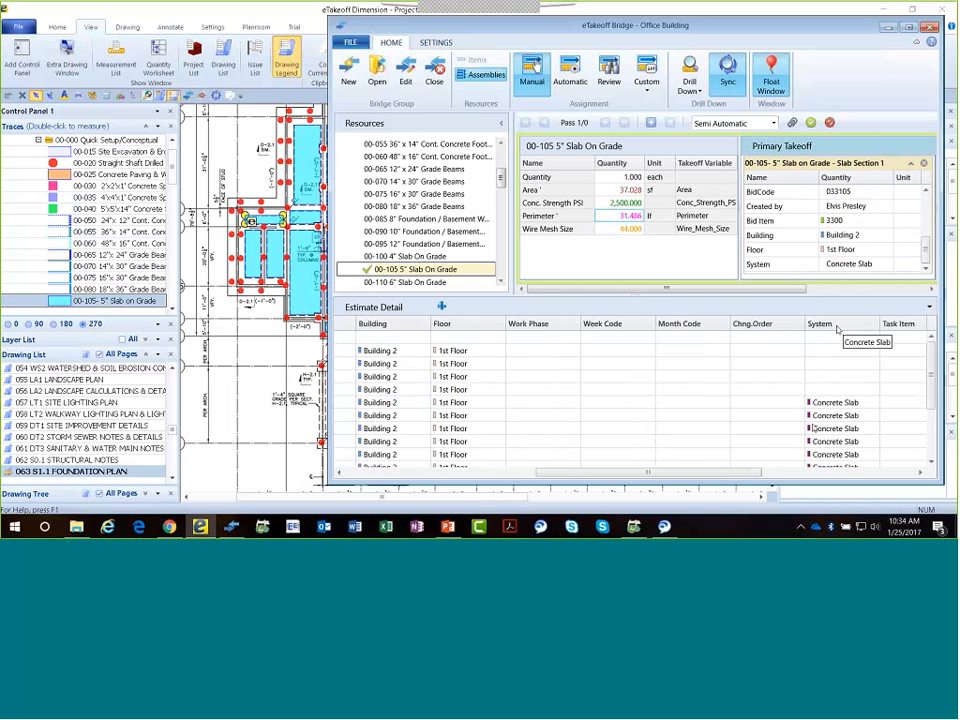
left_click_drag(755, 474, 810, 477)
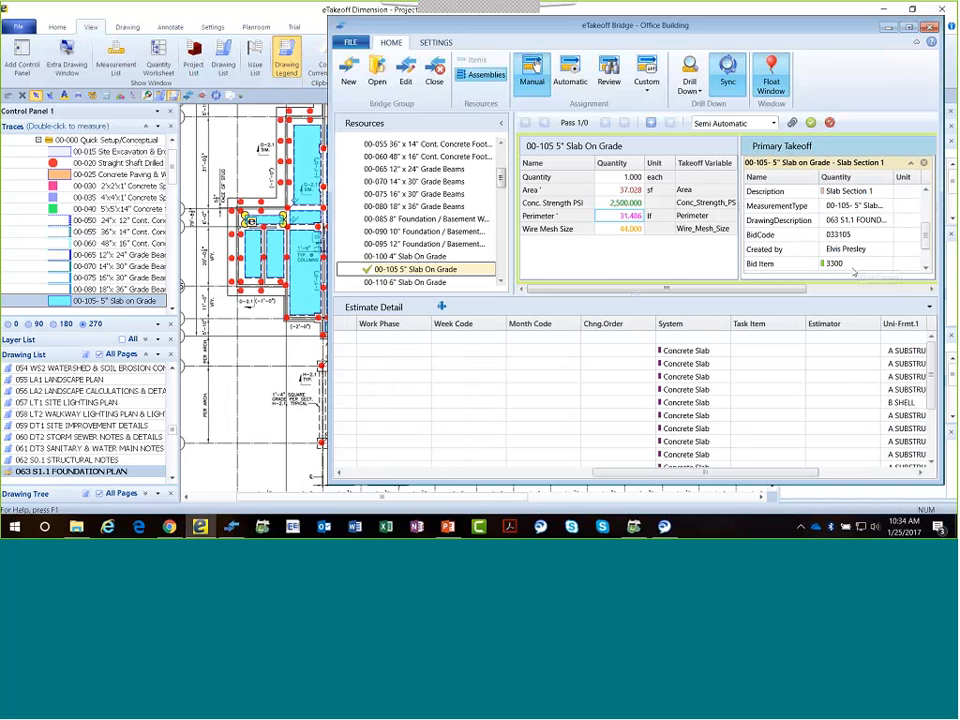
left_click_drag(853, 250, 839, 343)
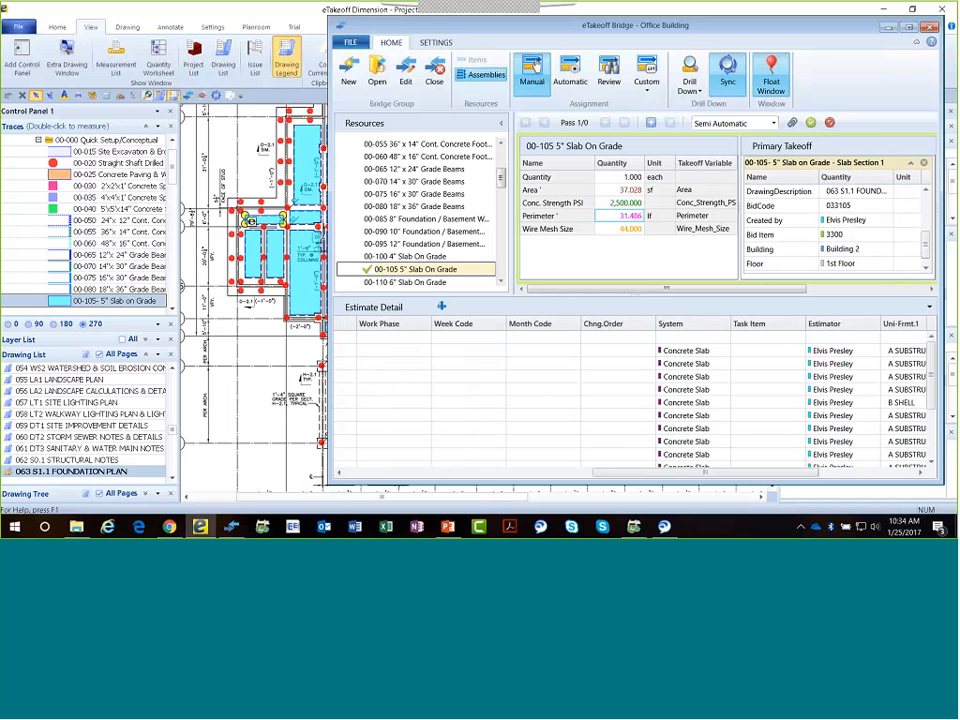
Add the slab's first pass to calculate its estimate items, and finish the assignment as Fully Automatic.
left_click_drag(738, 474, 495, 474)
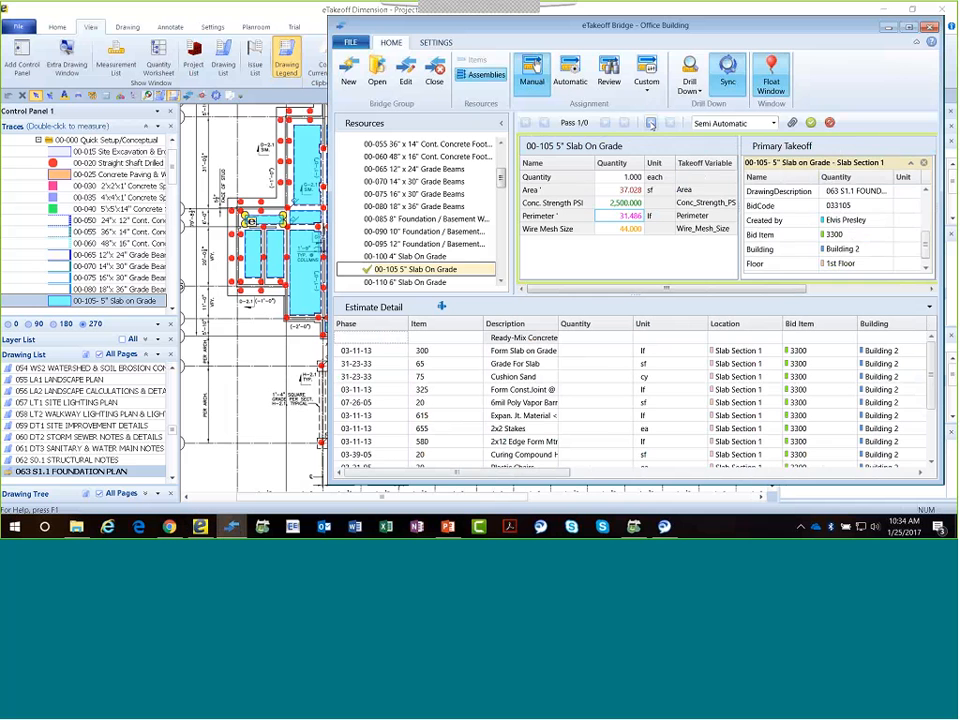
left_click(651, 123)
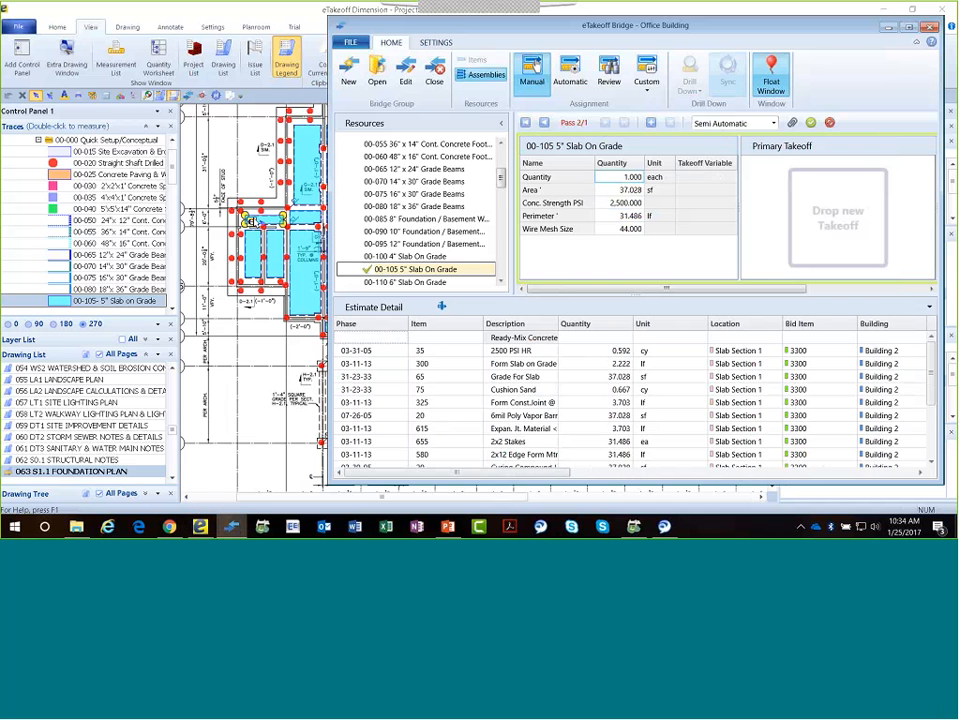
left_click(762, 122)
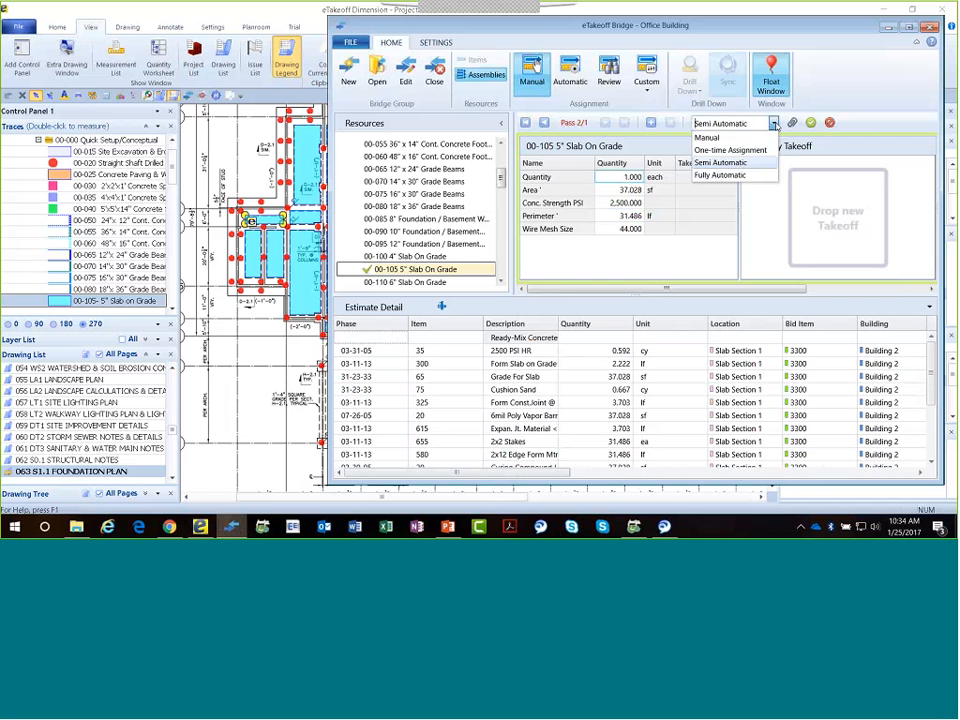
left_click(725, 176)
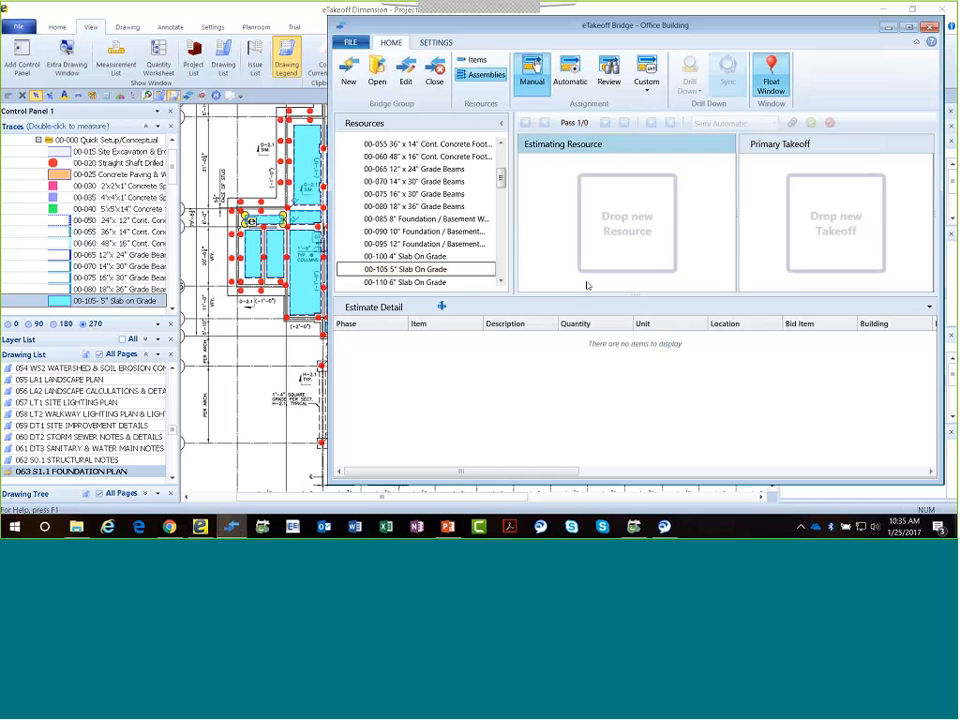
Review the assignments grouped by Resource / Takeoff, expanding 00-105 5" Slab On Grade and opening its Slab Section 1 assignment.
left_click(608, 74)
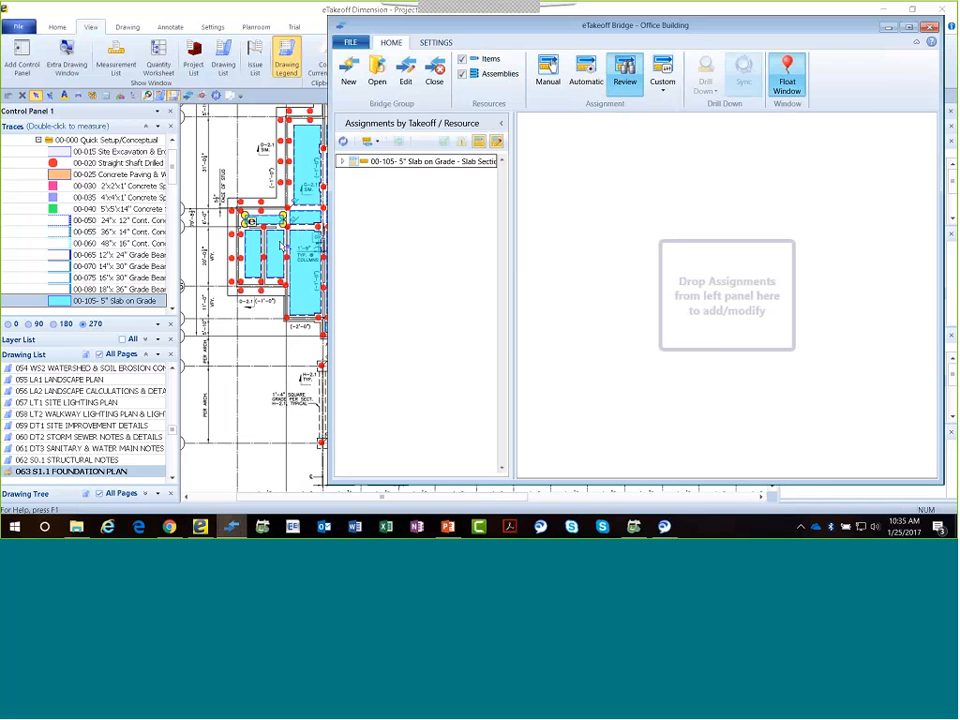
left_click(375, 142)
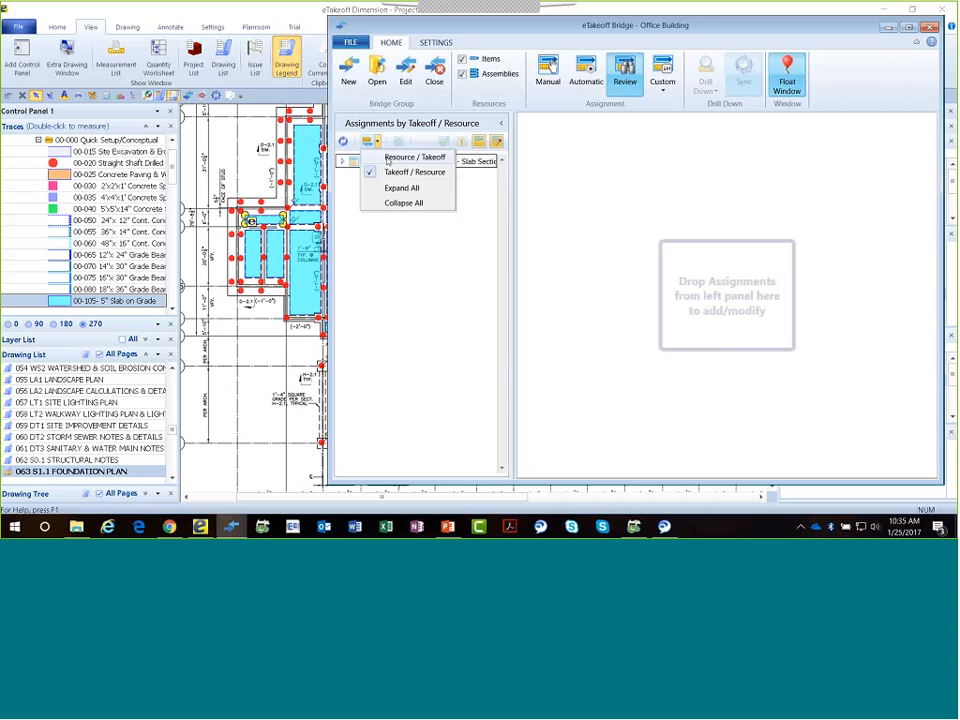
left_click(388, 159)
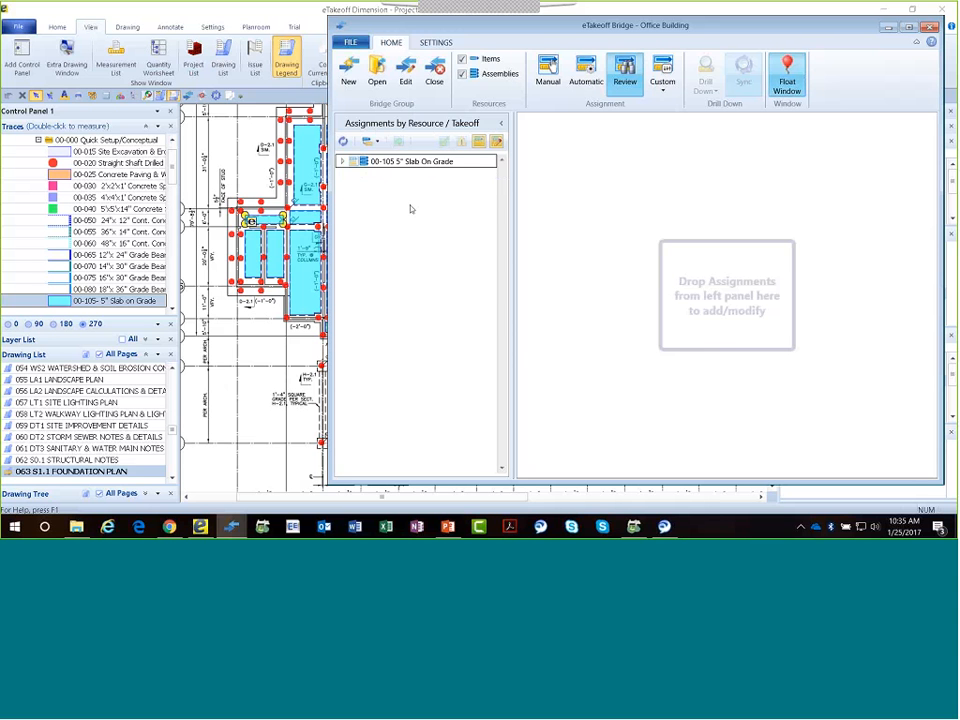
left_click(342, 161)
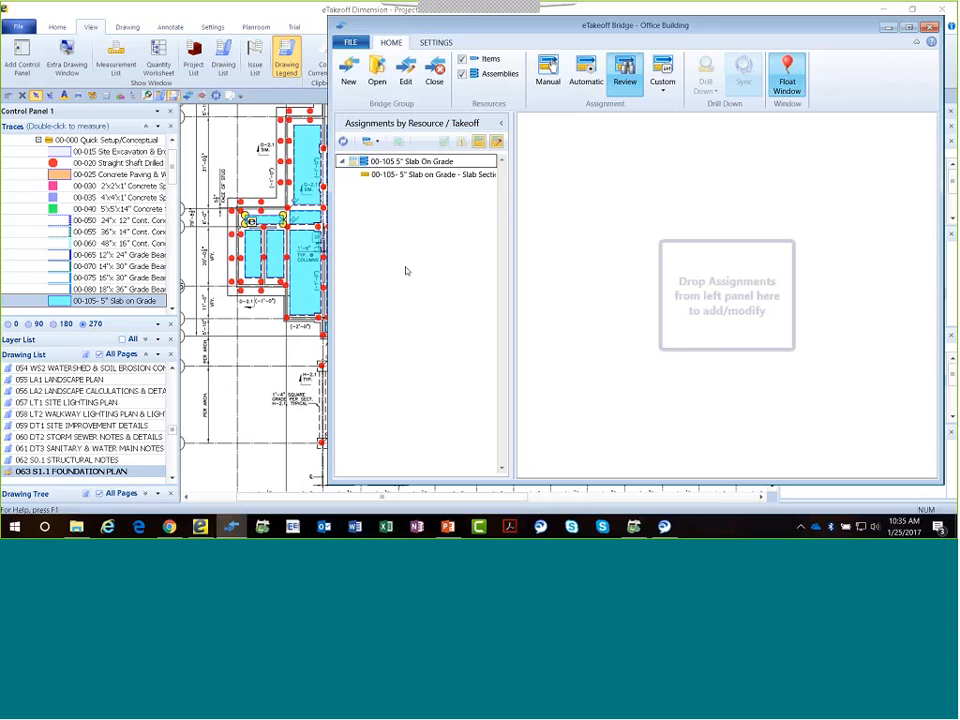
left_click(418, 176)
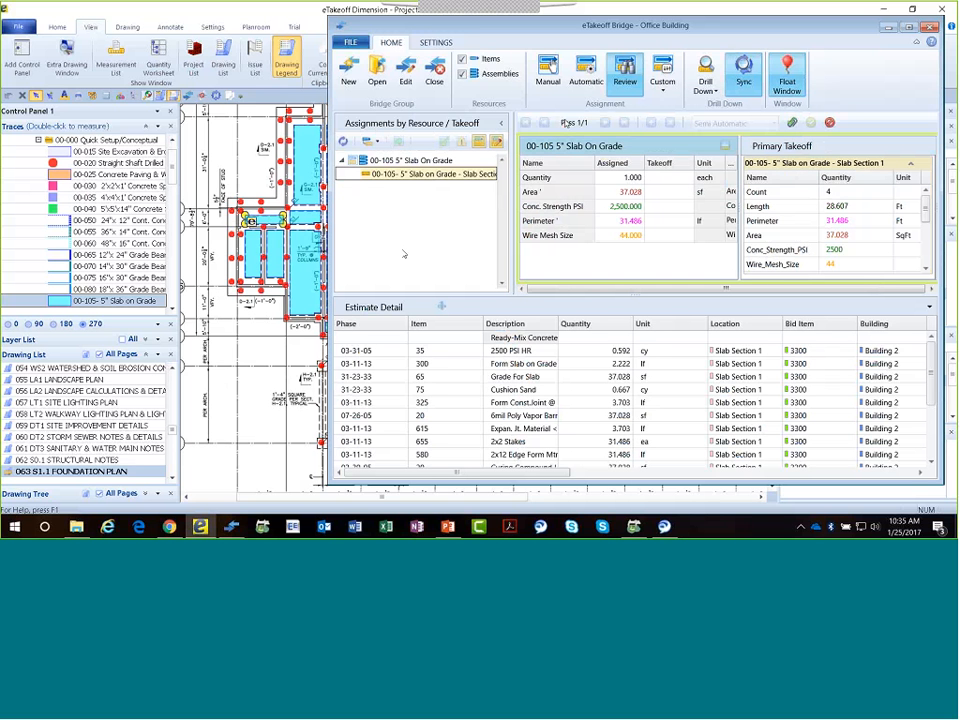
Switch the bridge to Automatic assignment and expand the 00-105 5" Slab On Grade and 00-020 Straight Shaft Drilled Piers takeoffs beside the foundation plan.
left_click(589, 80)
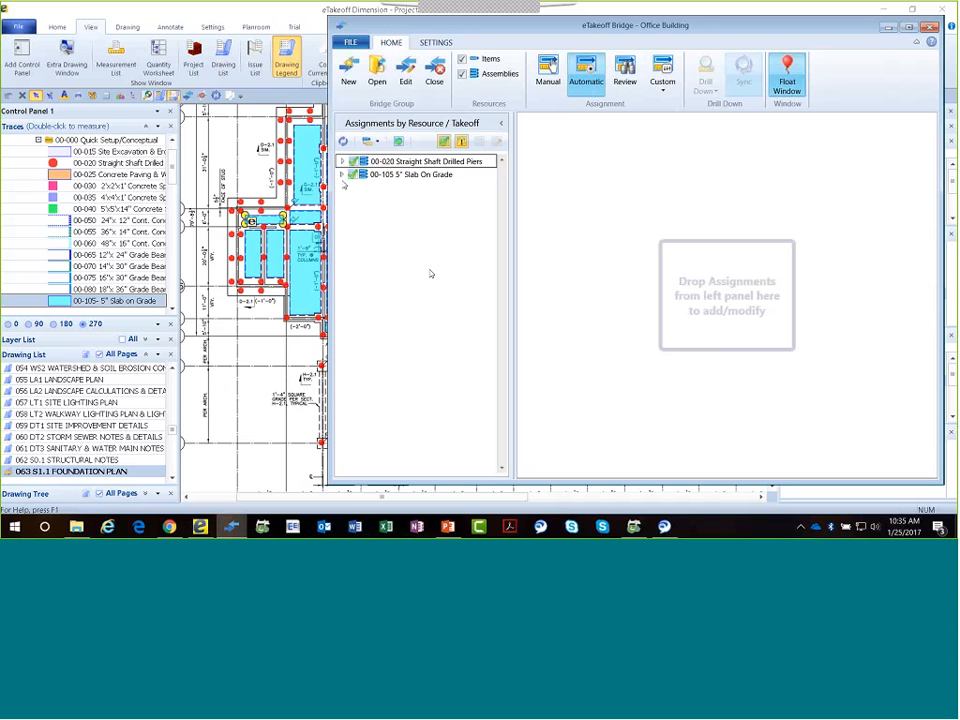
left_click(342, 174)
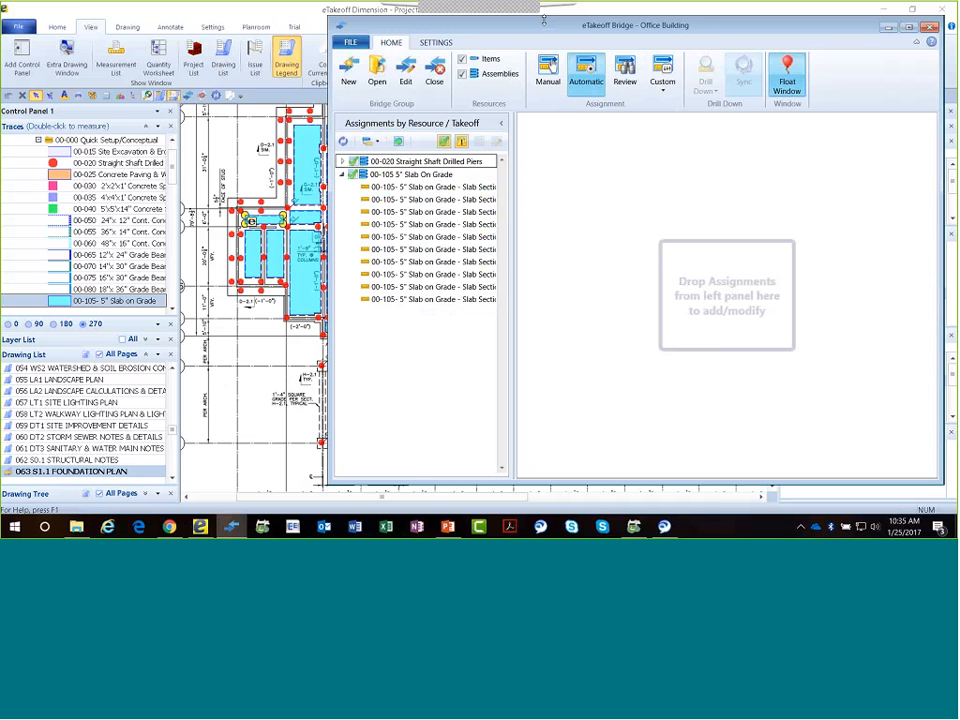
left_click_drag(413, 24, 740, 49)
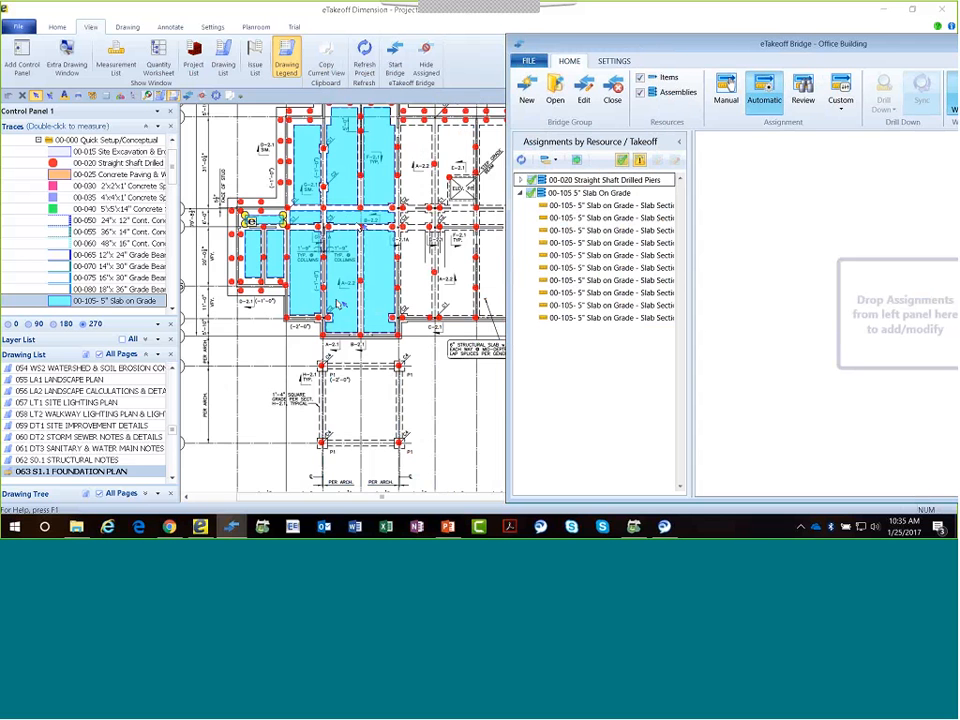
scroll(338, 304, "down", 2)
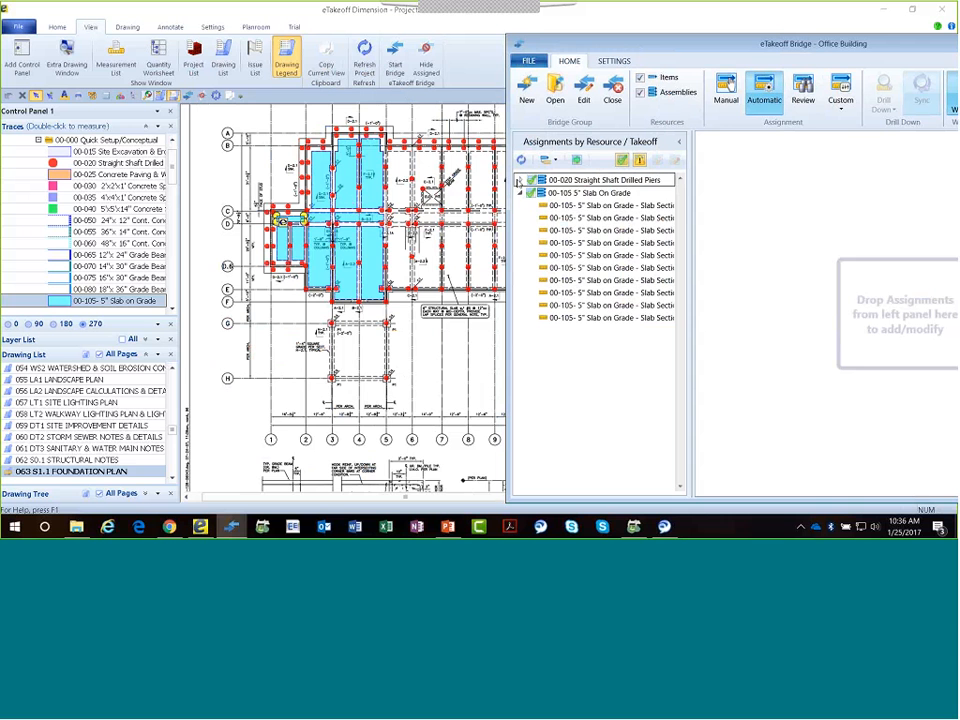
left_click(520, 180)
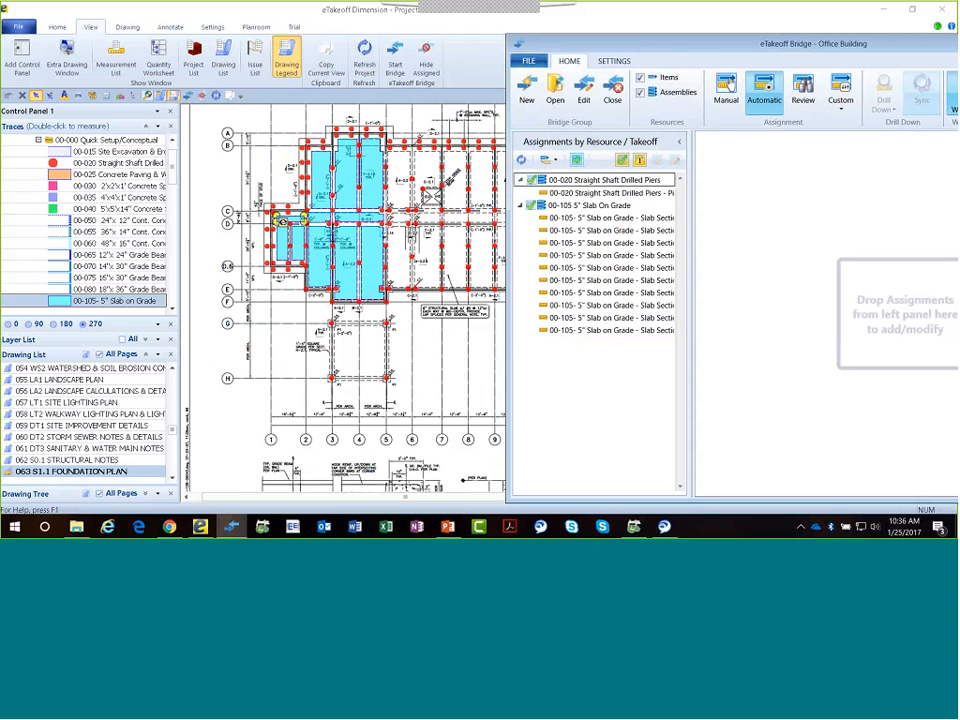
Hide assigned takeoffs on the drawing and automatically assign all listed pier and slab measurements to the estimate.
left_click(432, 66)
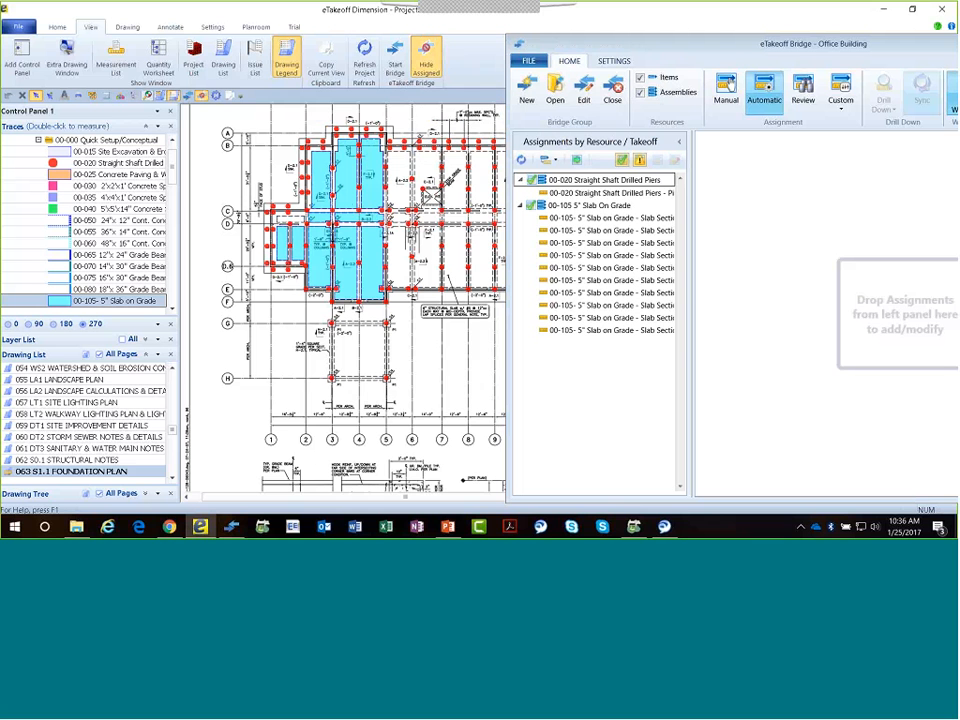
left_click(430, 60)
left_click(426, 59)
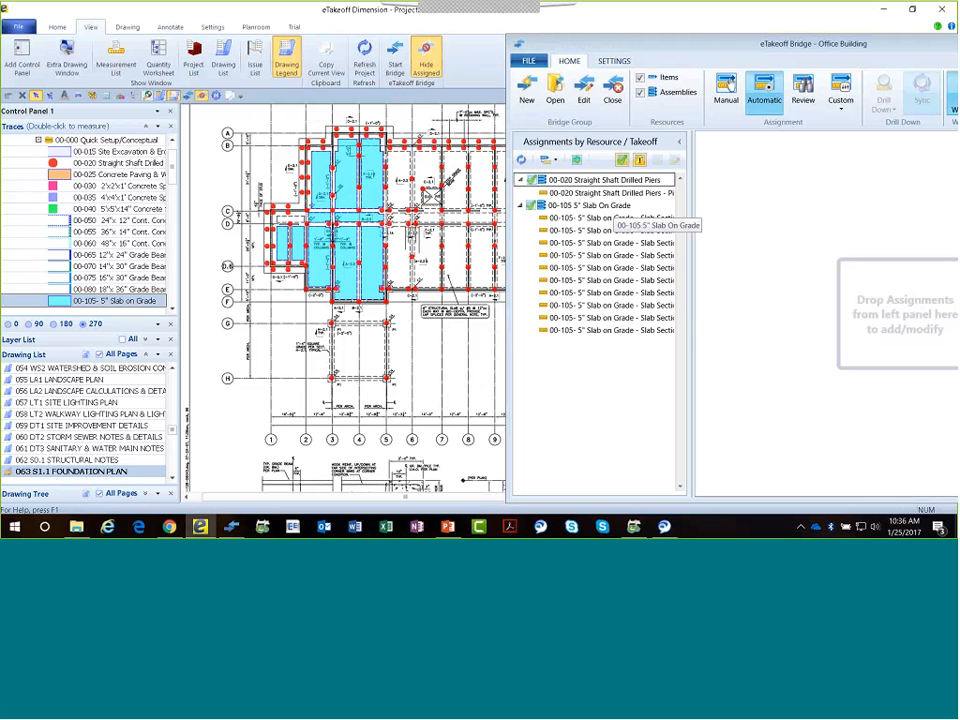
left_click(577, 160)
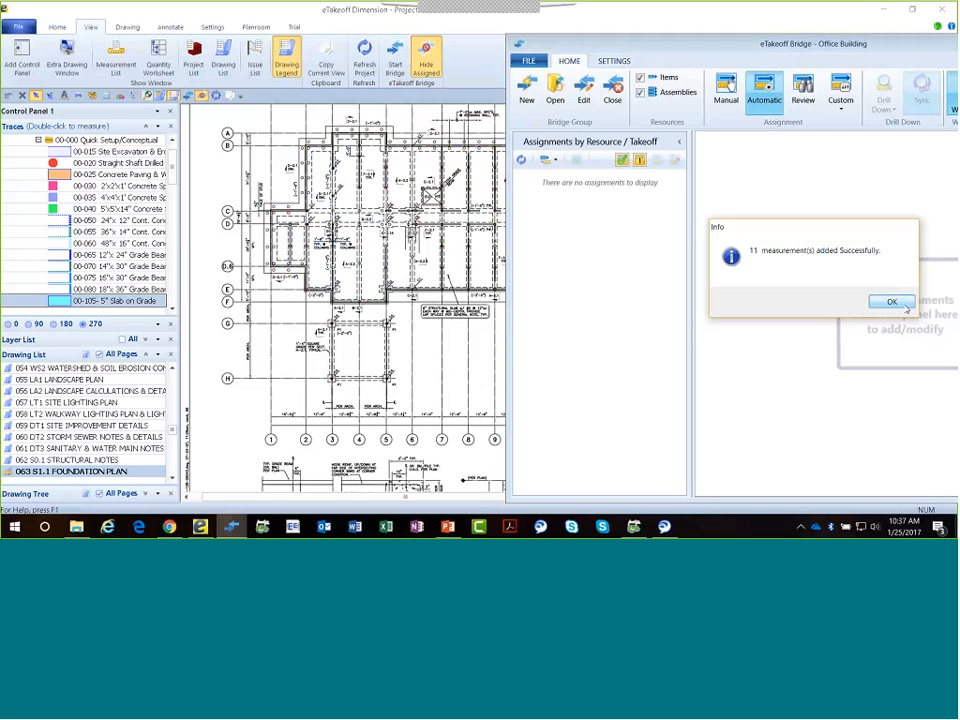
left_click(905, 306)
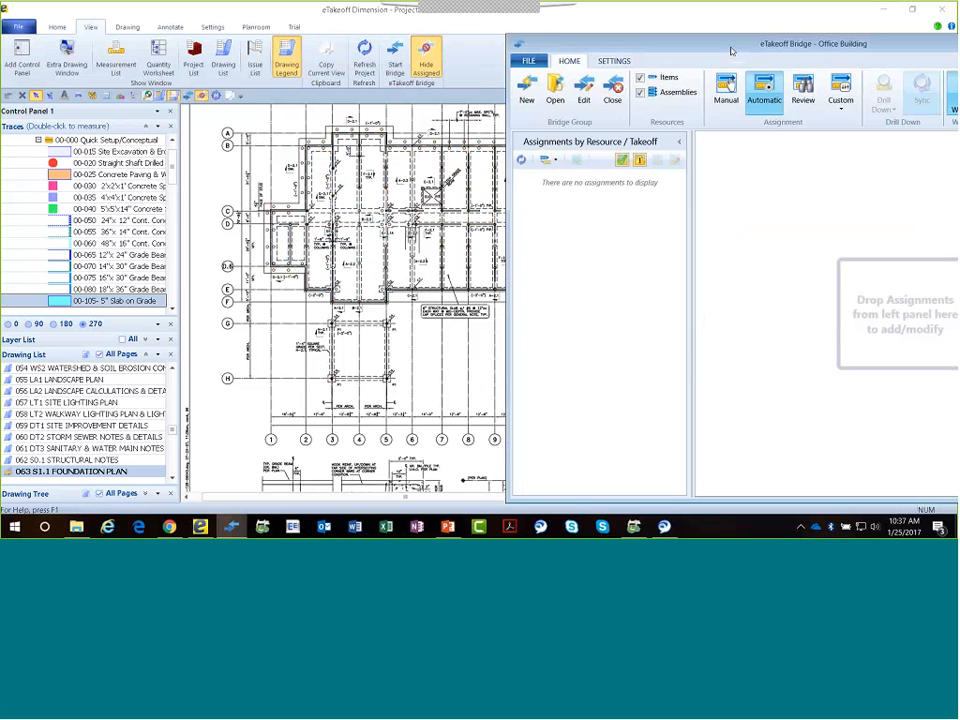
Close the Office Building bridge group so the estimate is released.
left_click_drag(731, 51, 599, 51)
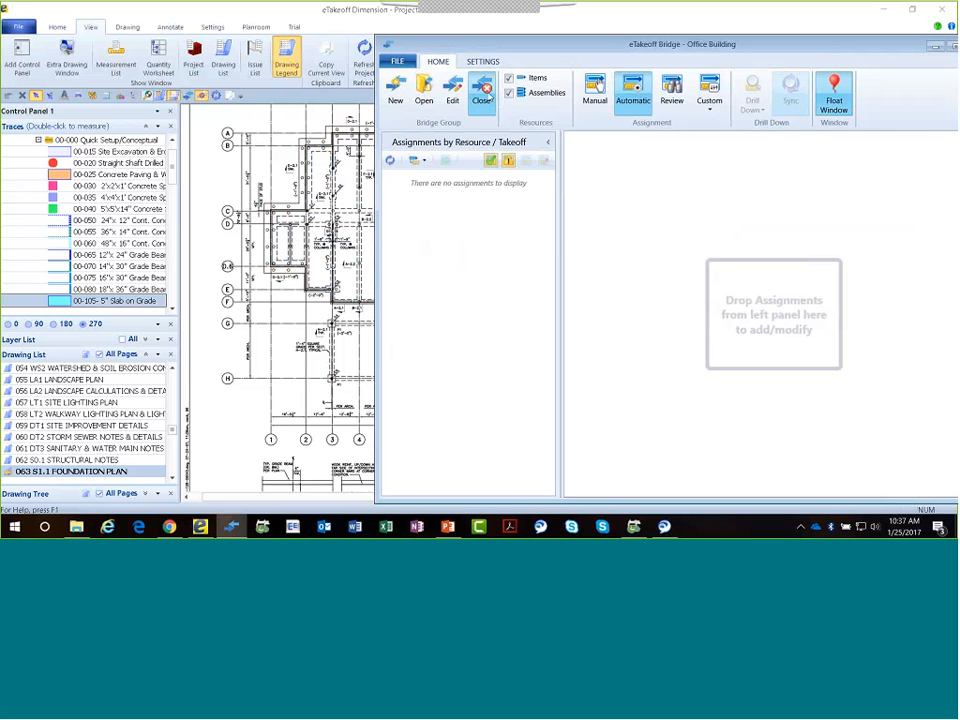
left_click(489, 96)
left_click(636, 260)
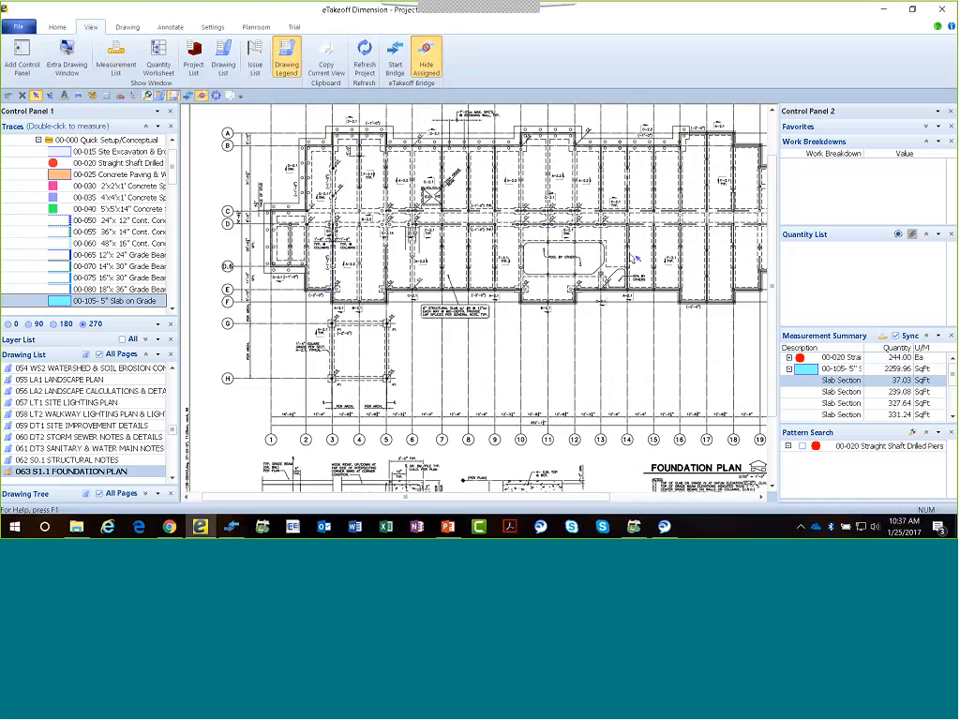
Switch to Sage Estimating, open the Office Building estimate and combine its like items.
left_click(632, 524)
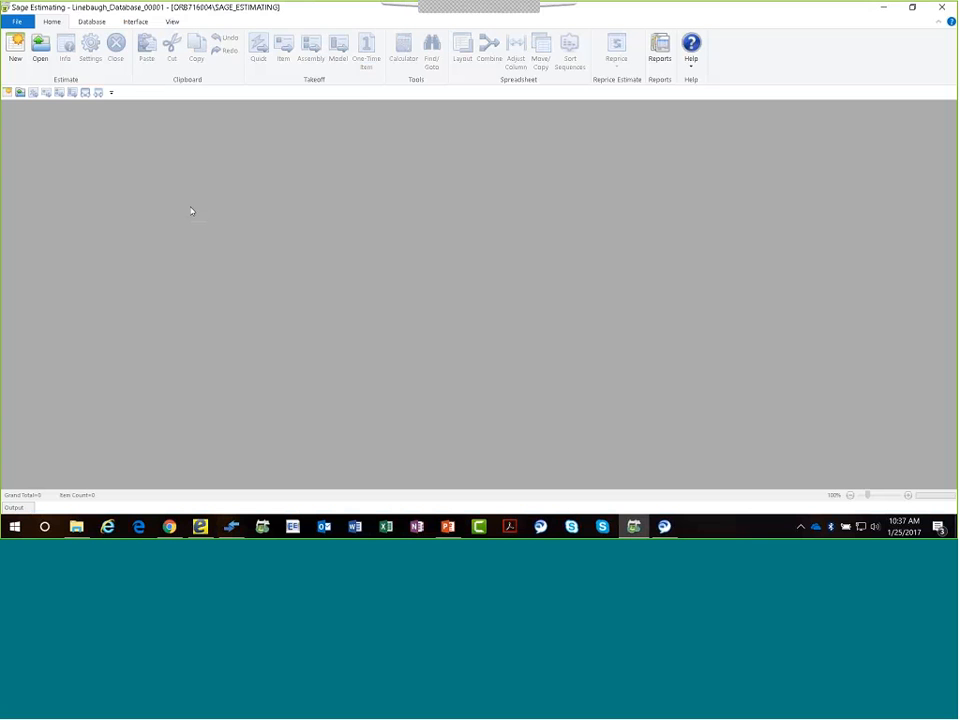
left_click(37, 47)
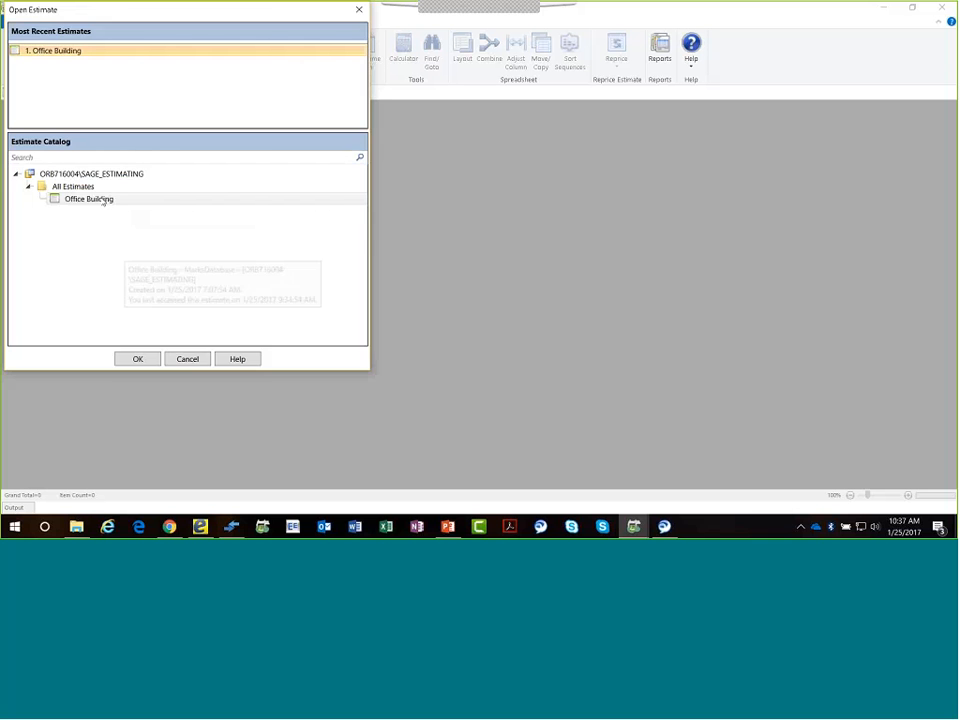
double_click(101, 199)
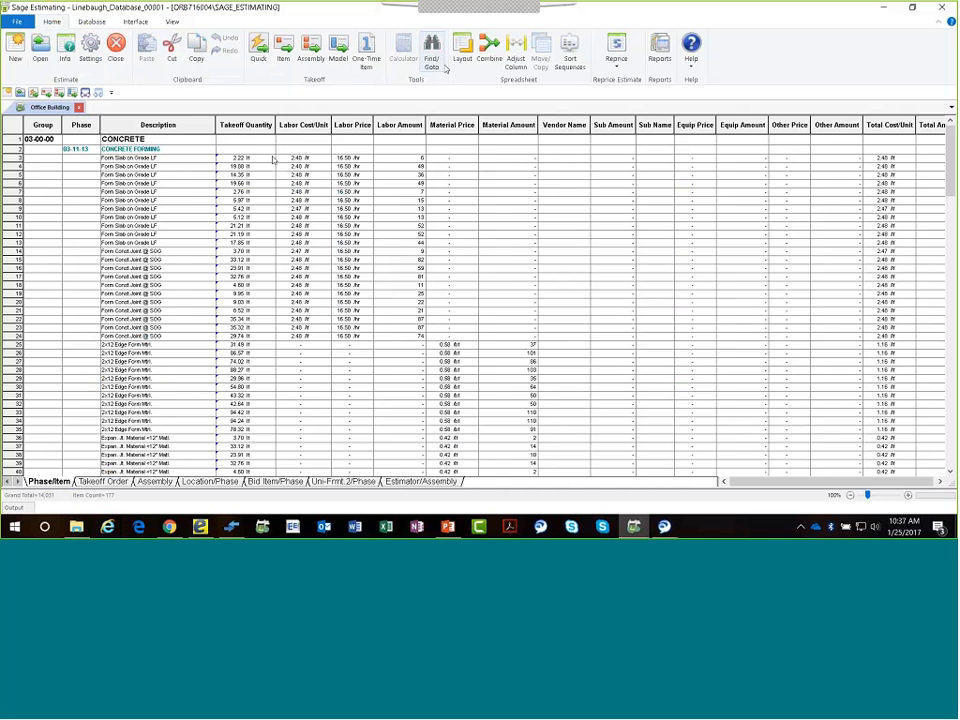
left_click(489, 50)
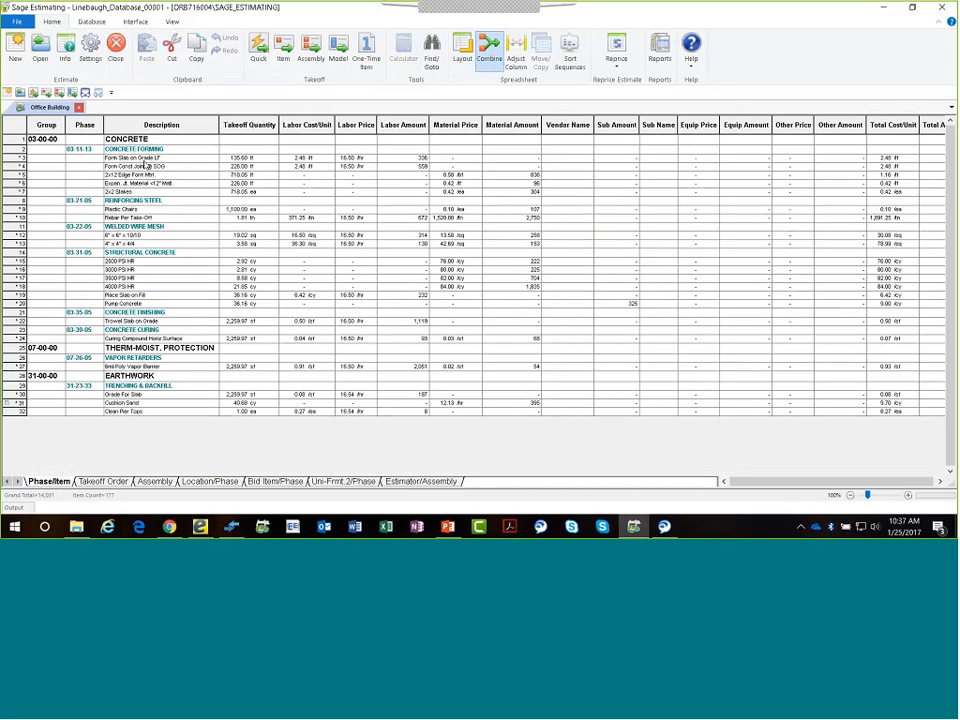
Show the estimate by Assembly and drill down to eTakeoff Bridge from the first slab's 2500 PSI HR takeoff quantity.
left_click(155, 482)
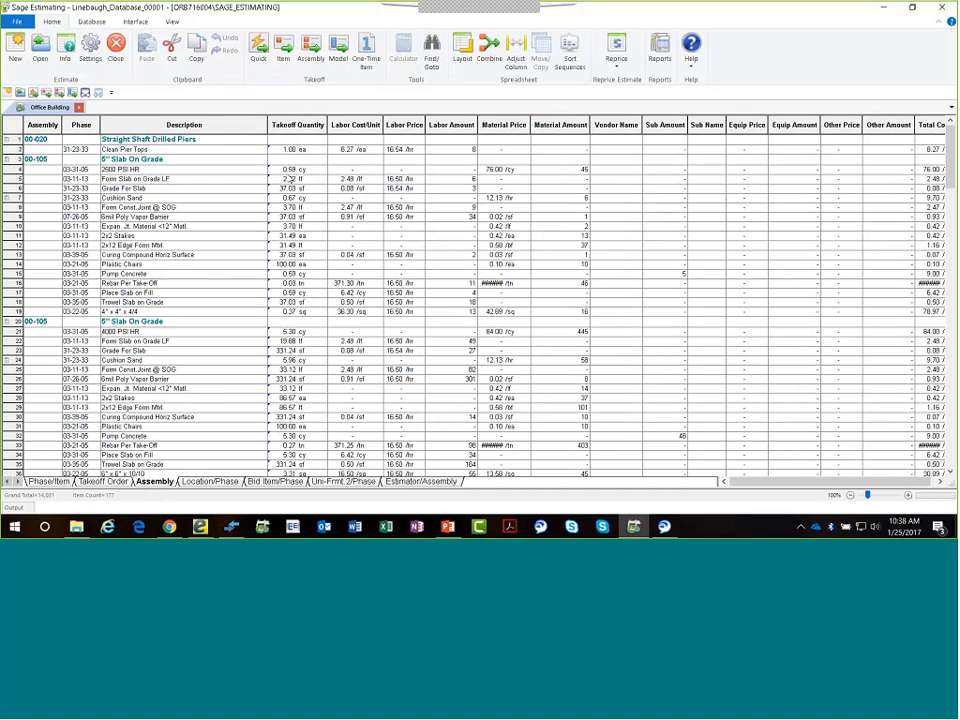
left_click(285, 169)
right_click(286, 169)
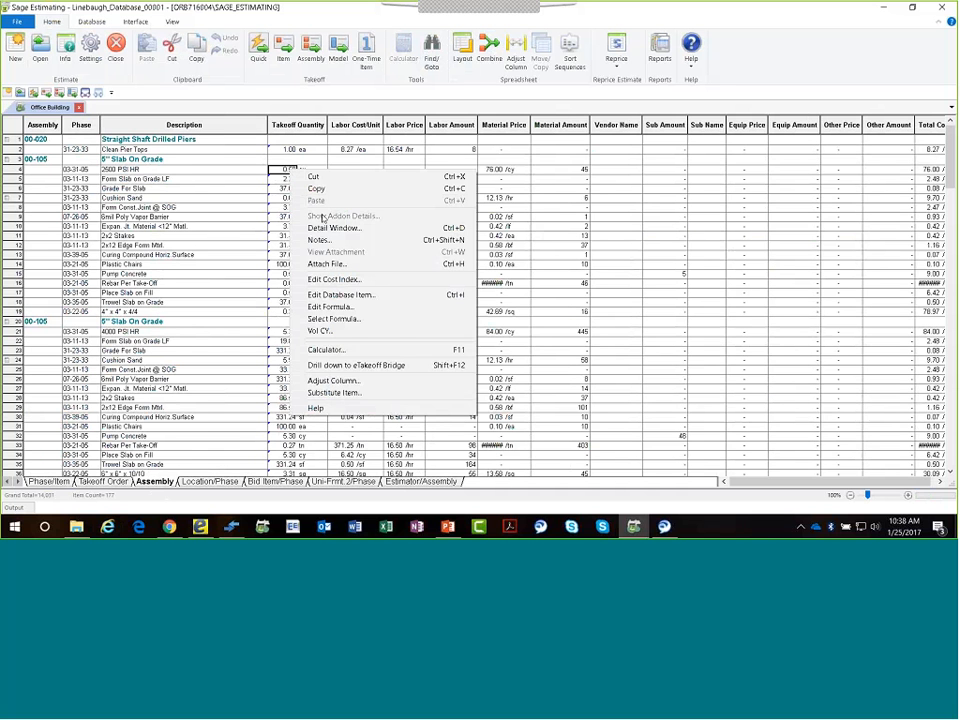
left_click(357, 366)
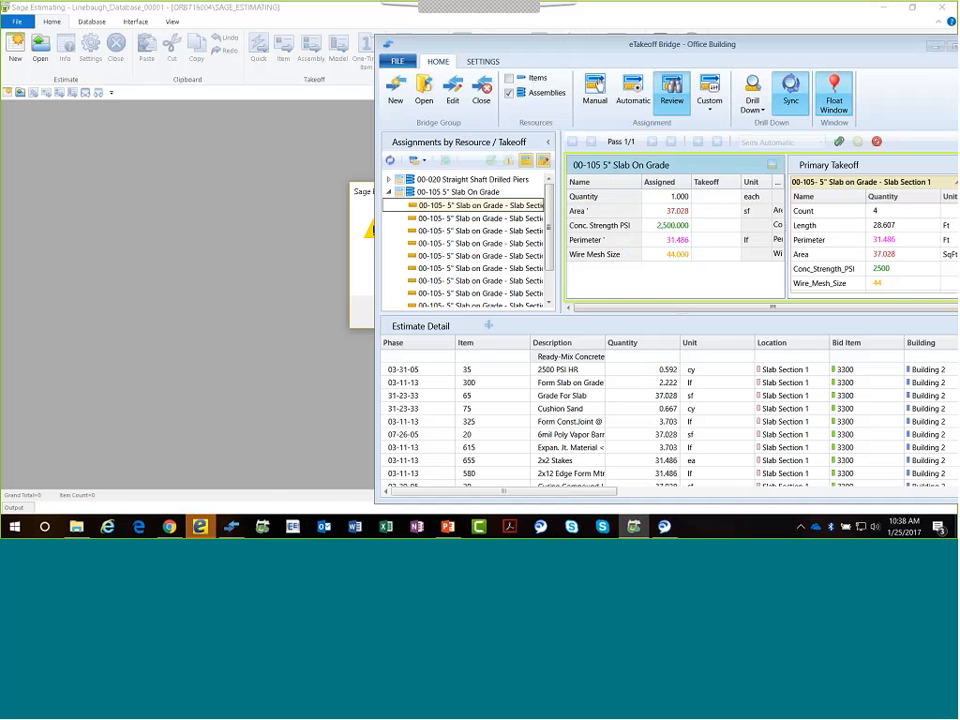
Switch to eTakeoff Dimension, enlarge the Slab Section 1 area on the foundation plan and set its Conc_Strength_PSI to 3500.
left_click(200, 528)
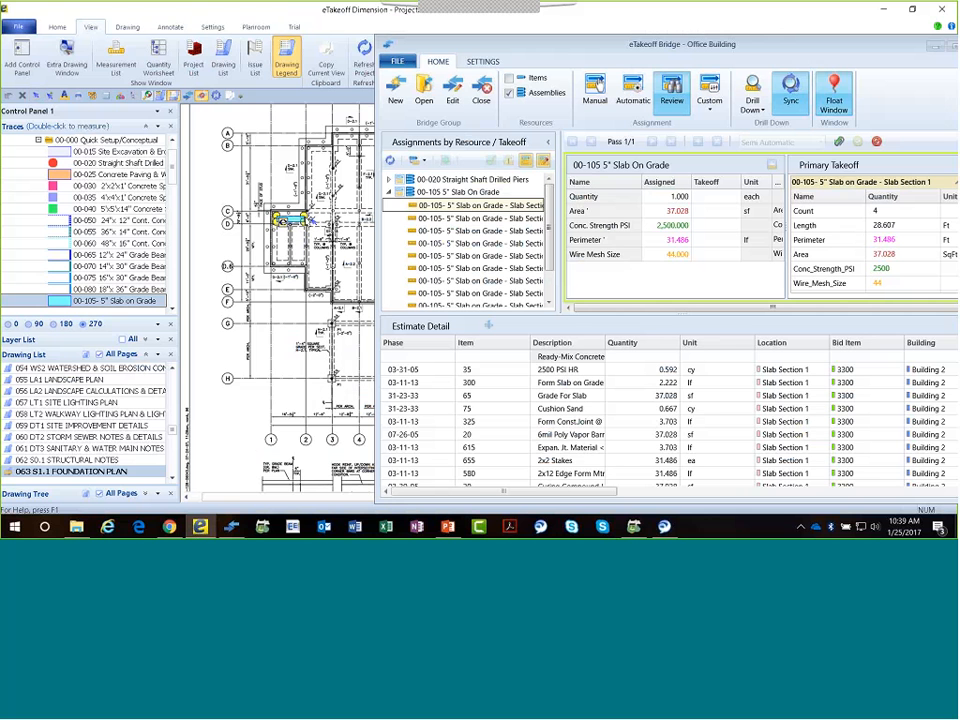
mouse_move(304, 215)
left_mouse_down()
mouse_move(296, 189)
mouse_move(257, 200)
left_mouse_up()
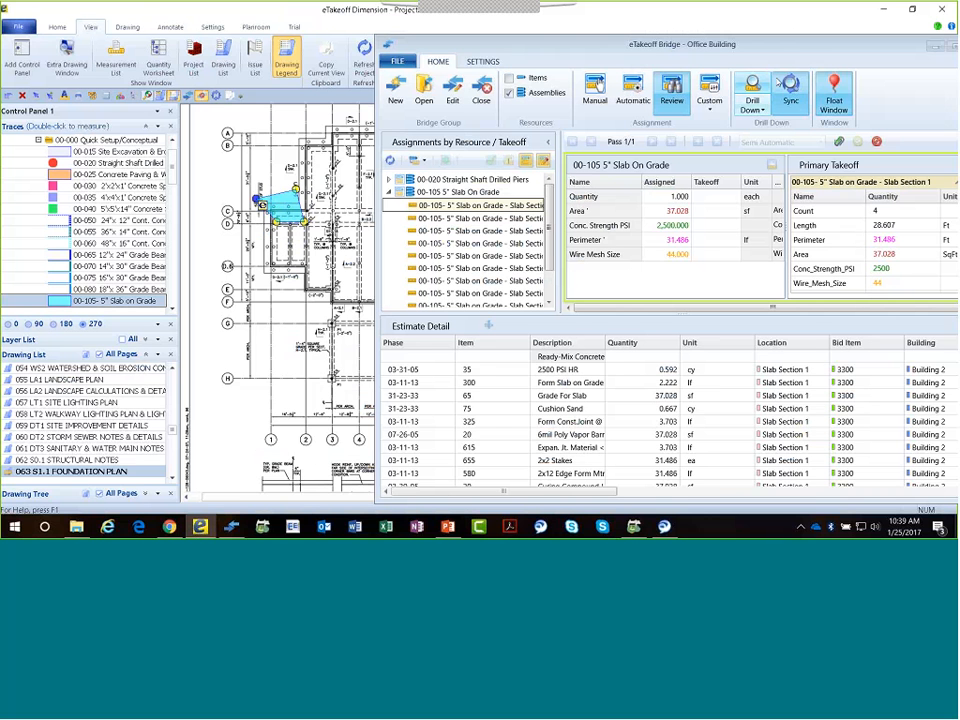
left_click_drag(809, 51, 532, 69)
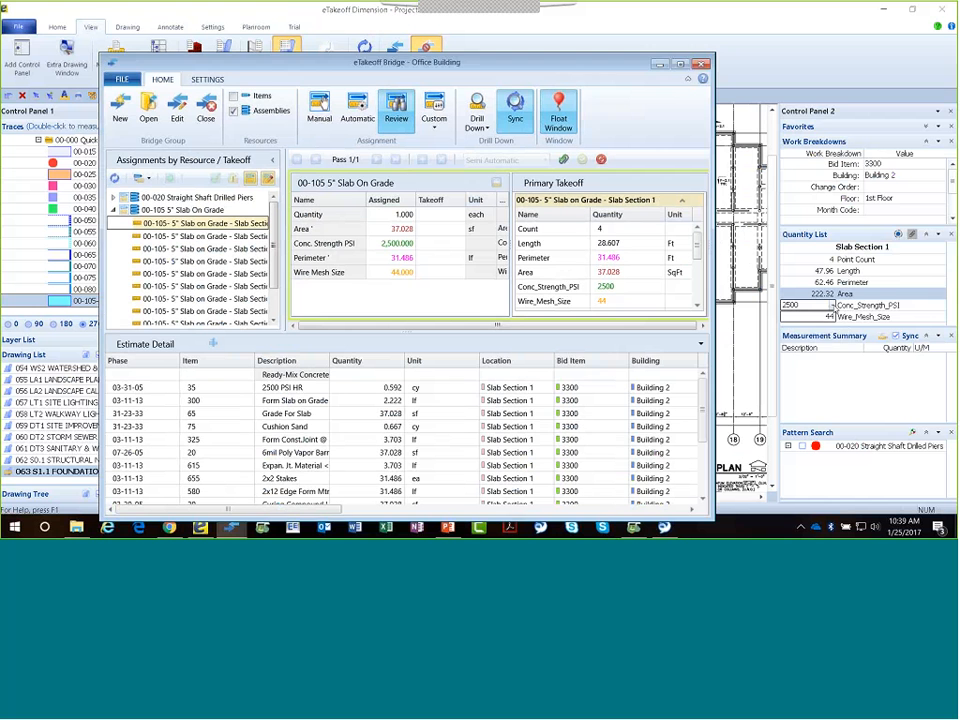
left_click(831, 305)
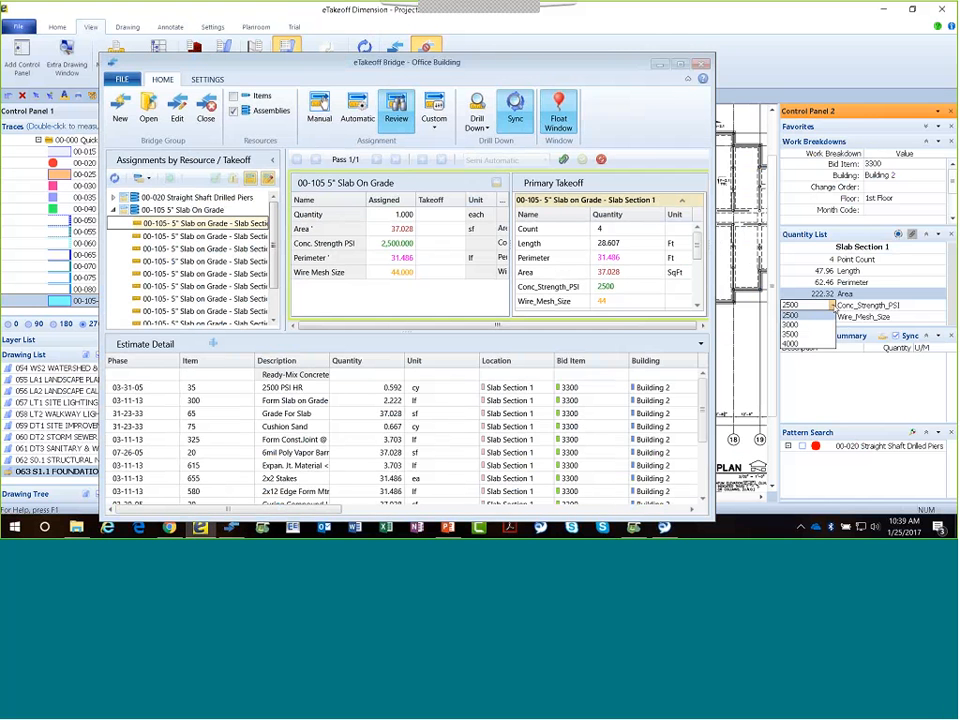
left_click(812, 368)
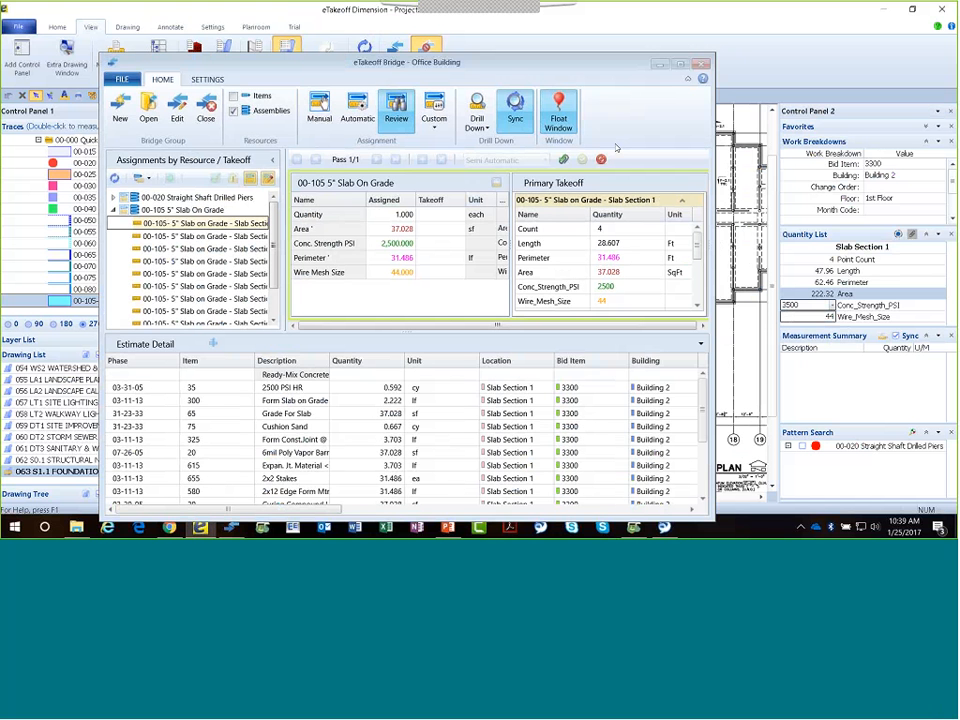
Refresh the bridge assignments and apply all changed takeoff values of Slab Section 1 to estimating.
left_click_drag(508, 63, 753, 25)
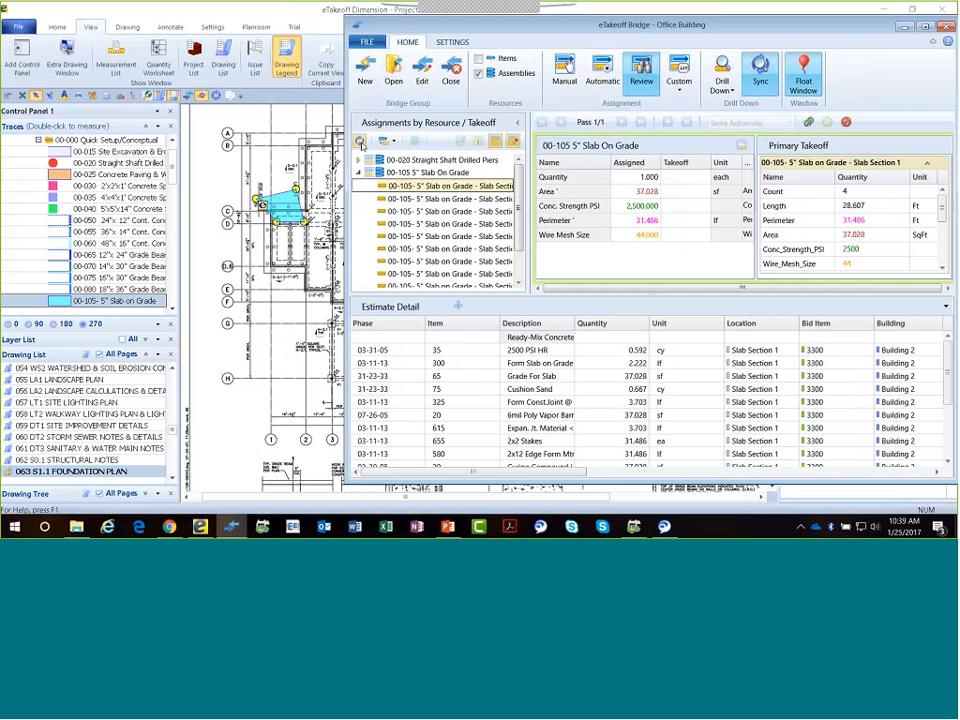
left_click(360, 142)
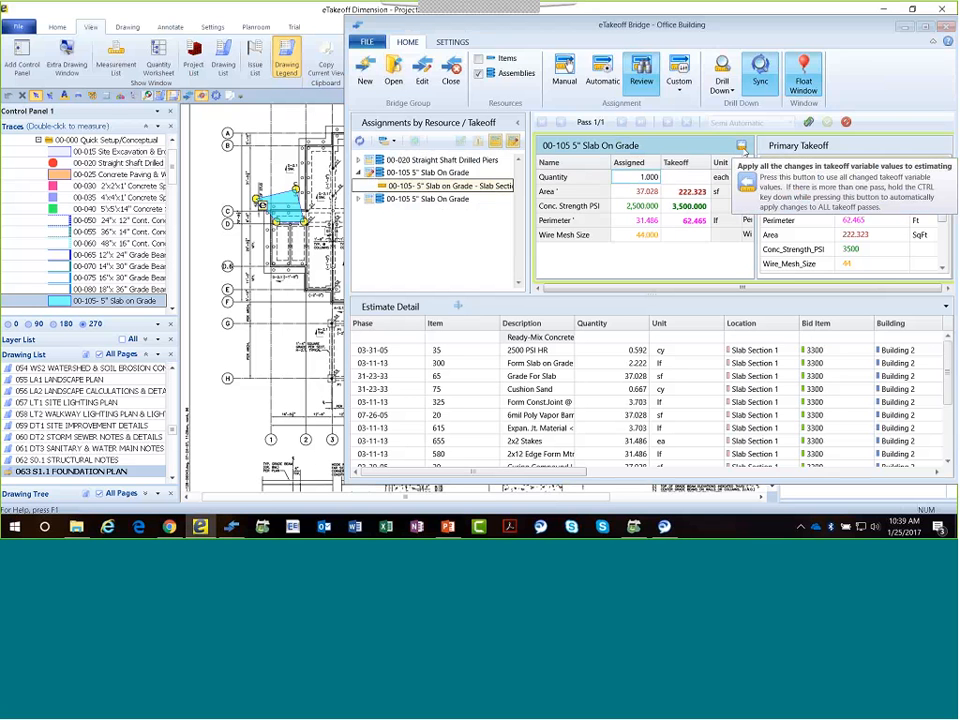
left_click(742, 147)
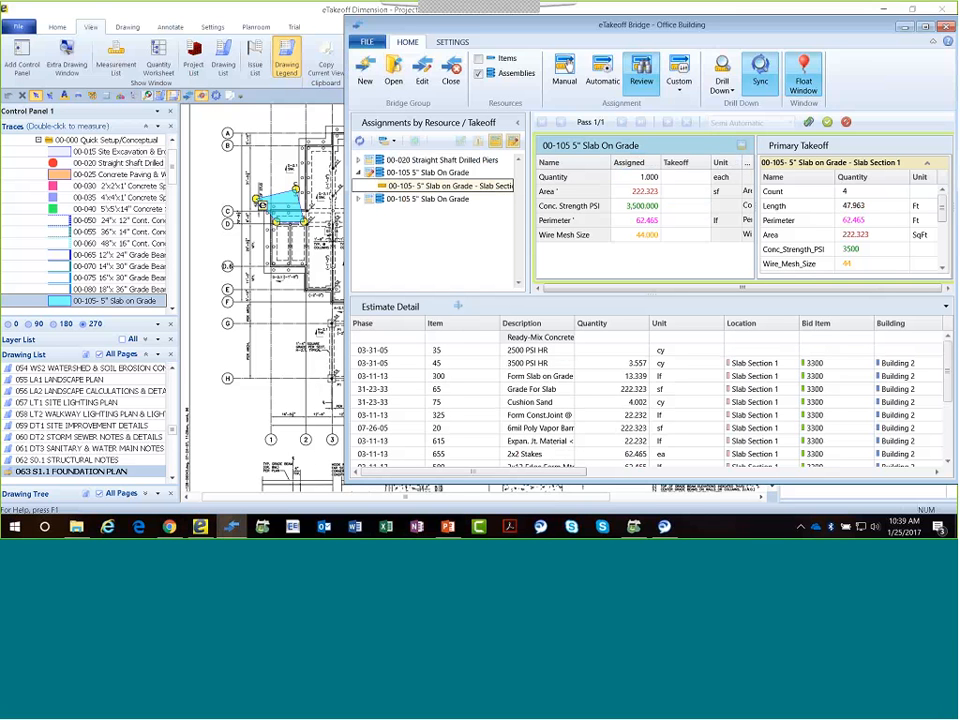
Rename the changed slab assembly as 00-105 5" Slab On Grade Changes as per Adenda.
left_click(648, 146)
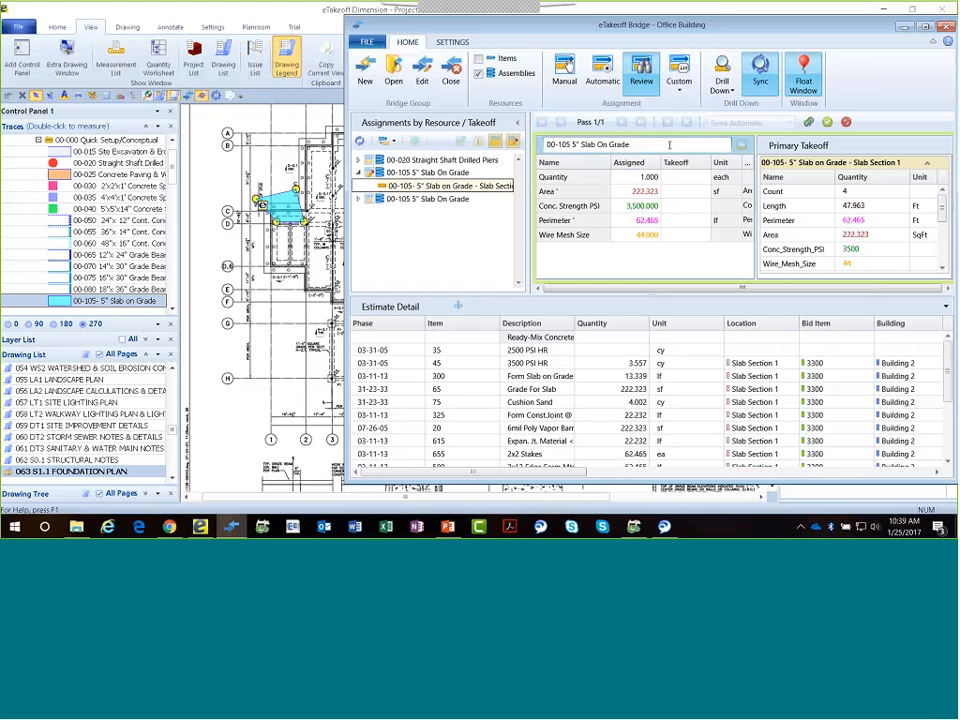
type("Changes as per a")
key("Caps_Lock")
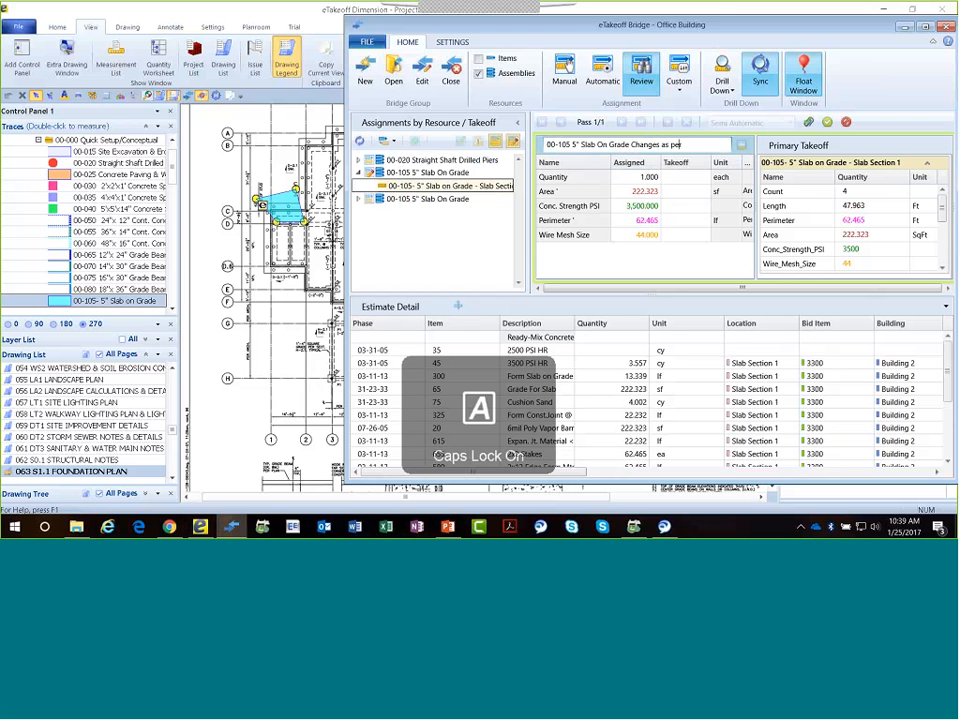
key("Caps_Lock")
key("BackSpace")
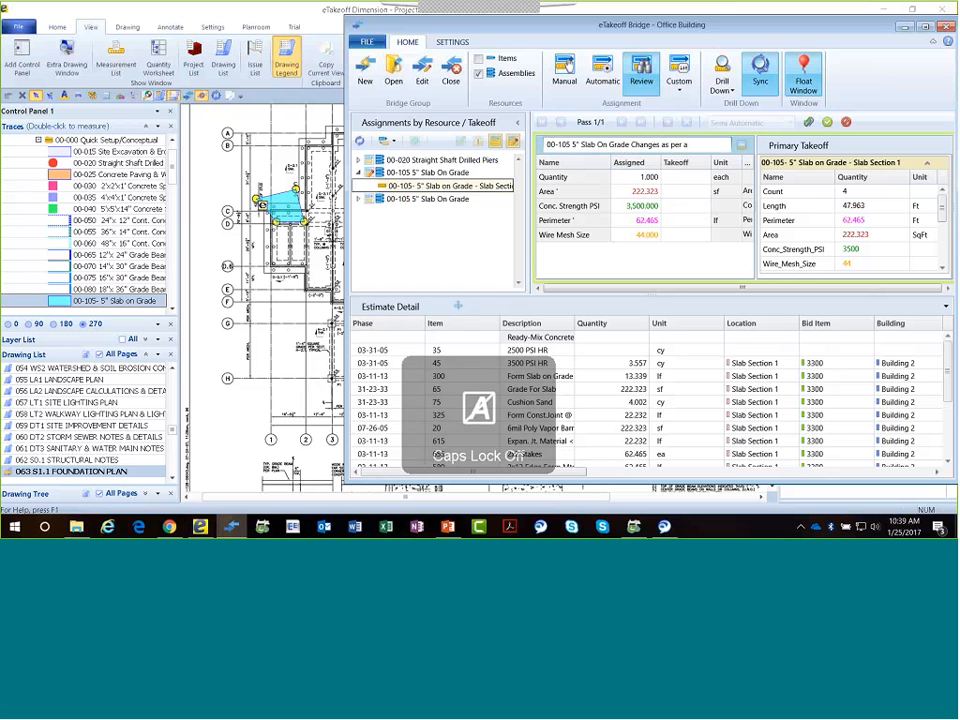
type("Ade")
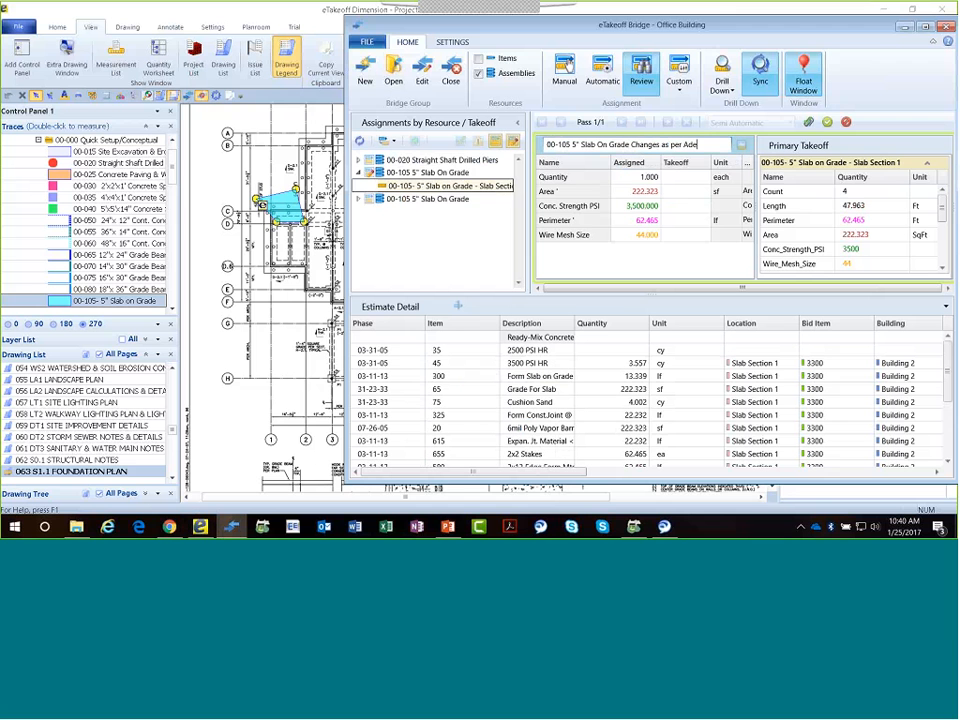
type("nda")
Replace the slab assembly's notes with a remark stating who made the changes.
left_click(808, 122)
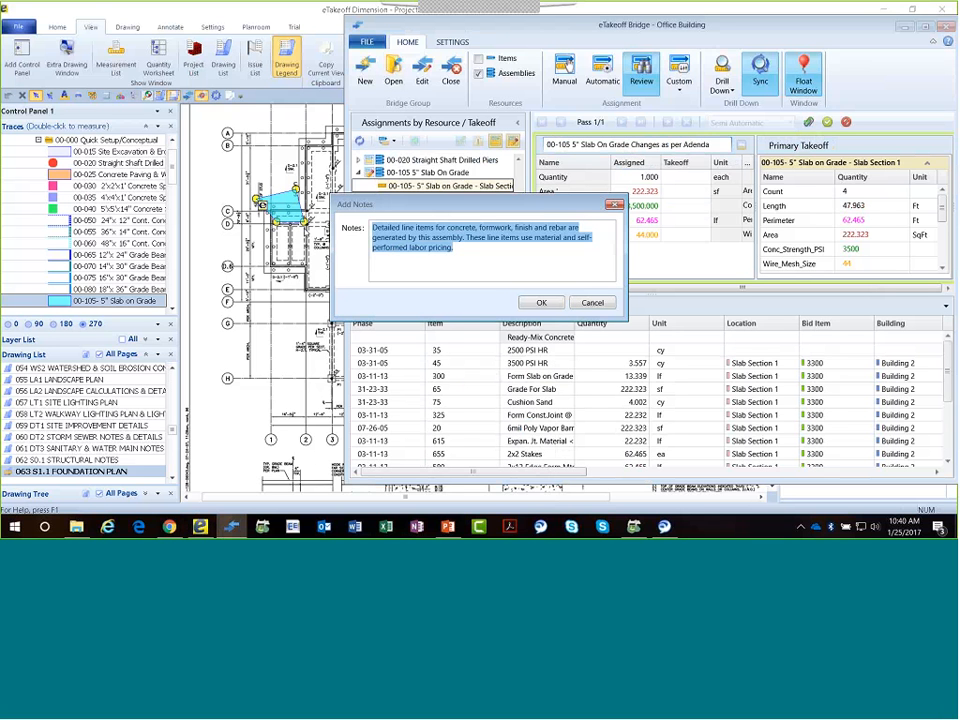
type("C")
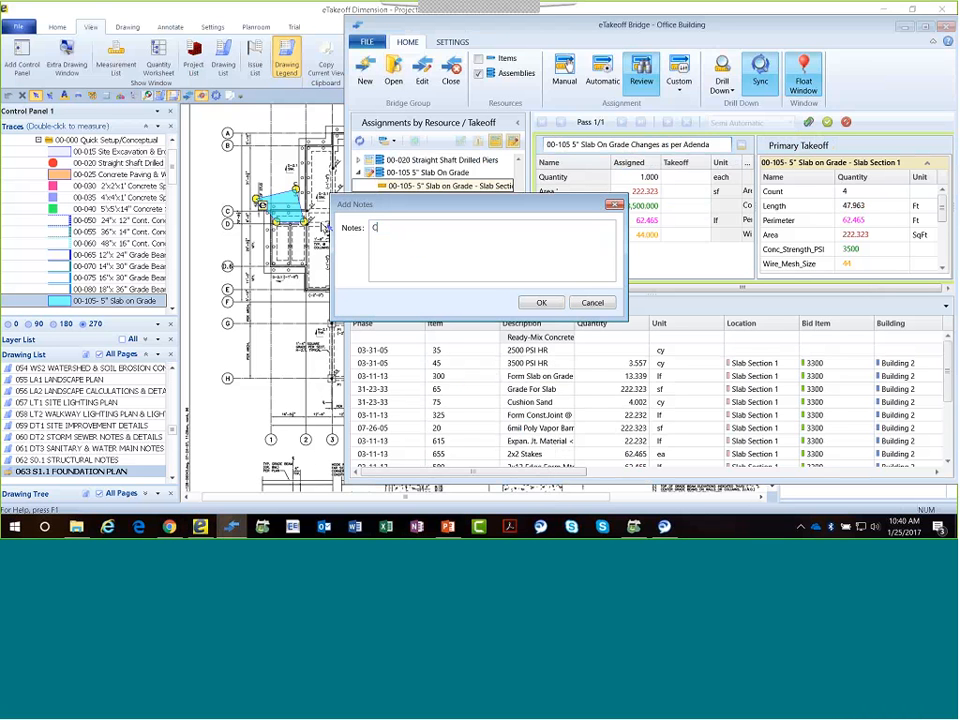
type("hanges")
type(" made")
type(" byu ")
type("Mark")
left_click(541, 302)
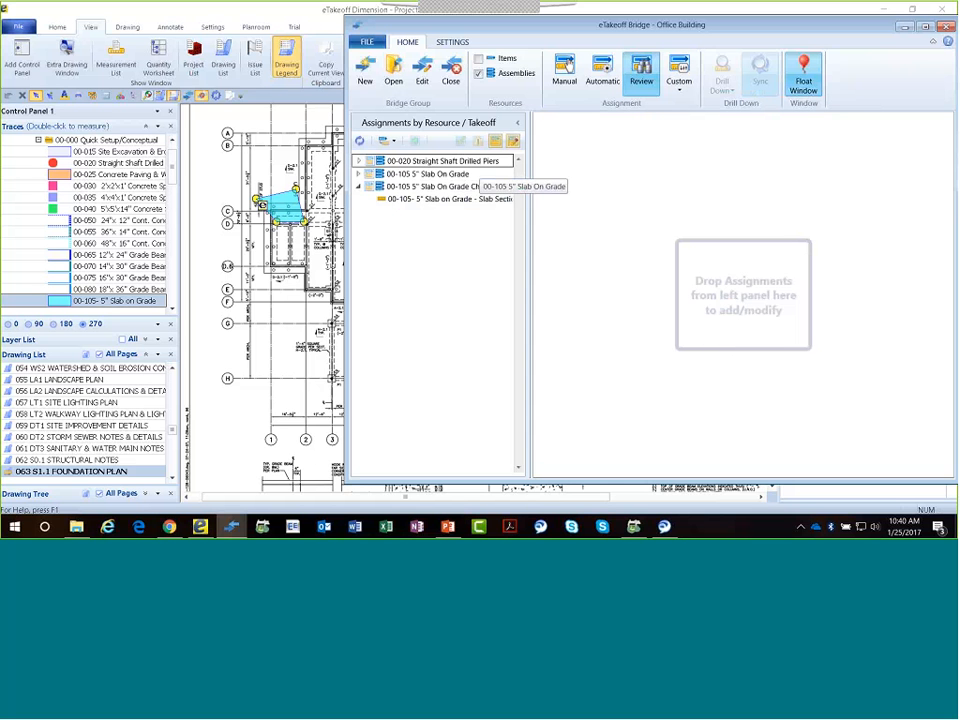
Close the bridge group and reopen the Office Building estimate in Sage Estimating.
left_click(451, 72)
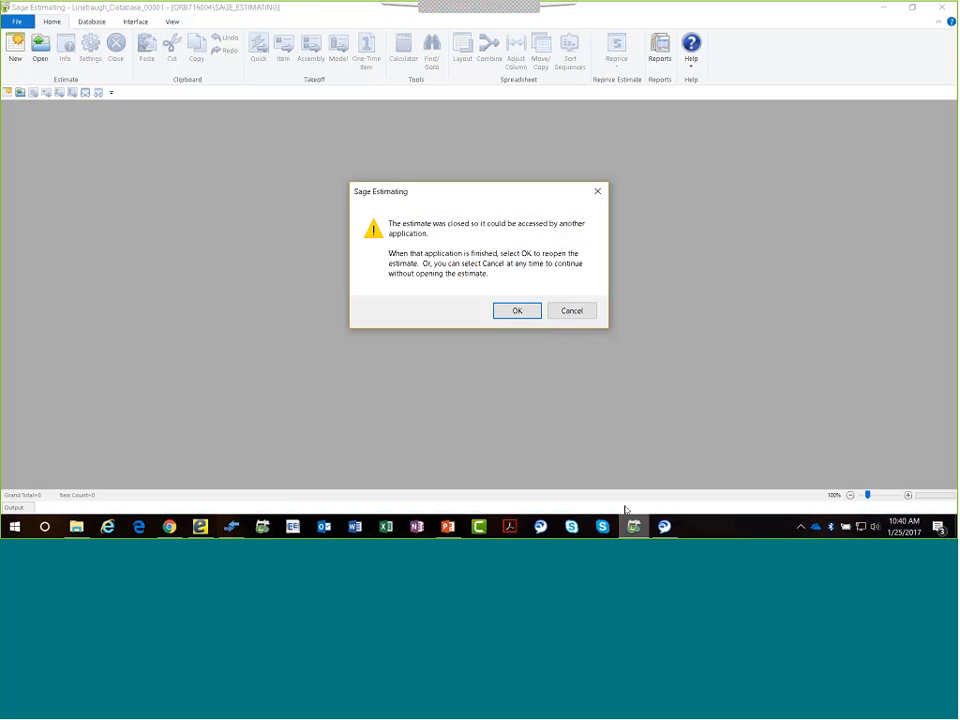
left_click(518, 311)
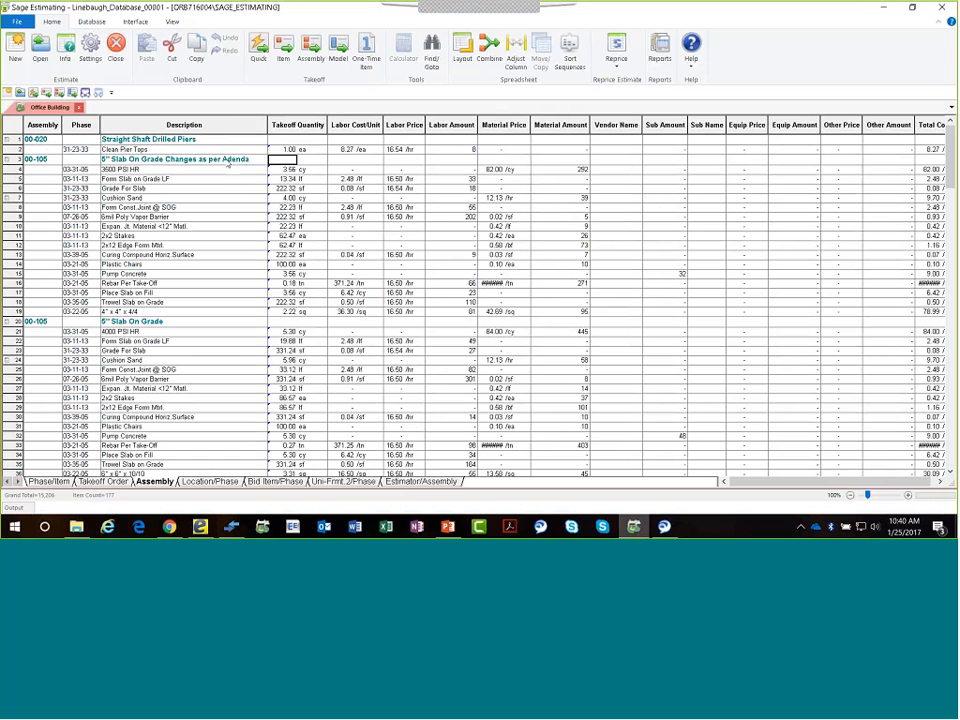
Review the 5" Slab On Grade Changes as per Adenda assembly and compare passes 2 and 3 in its pass audit.
right_click(228, 163)
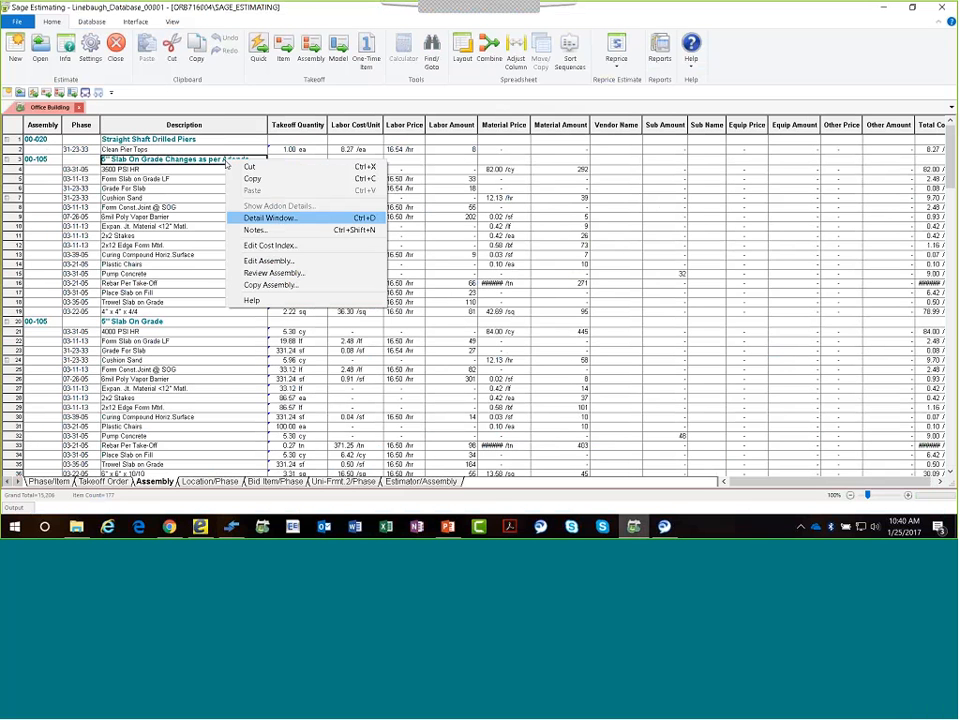
left_click(262, 274)
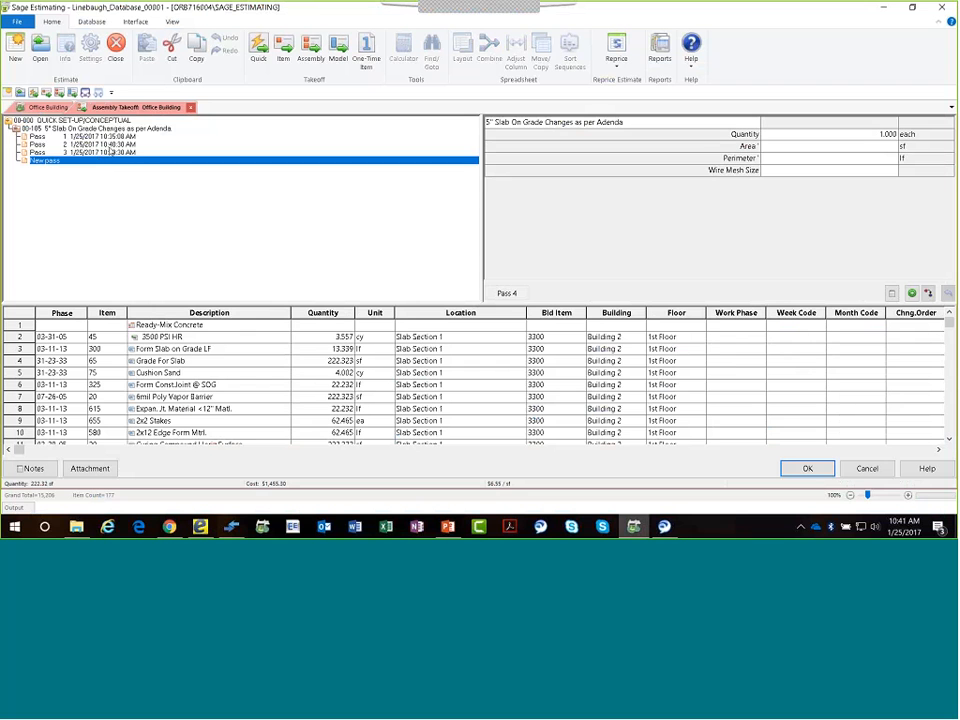
right_click(110, 145)
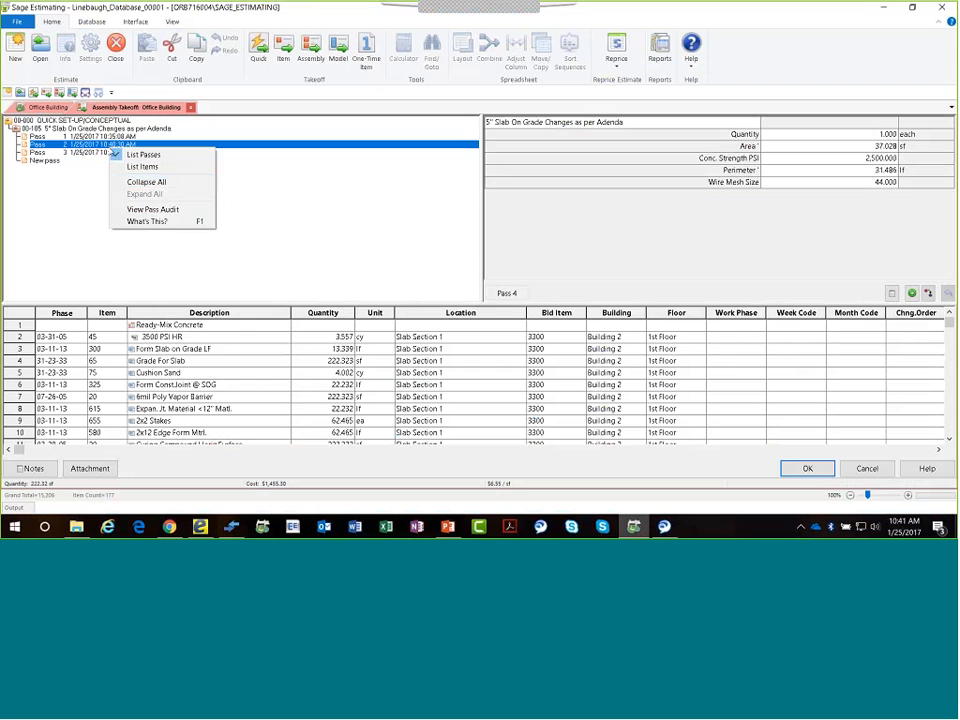
left_click(155, 209)
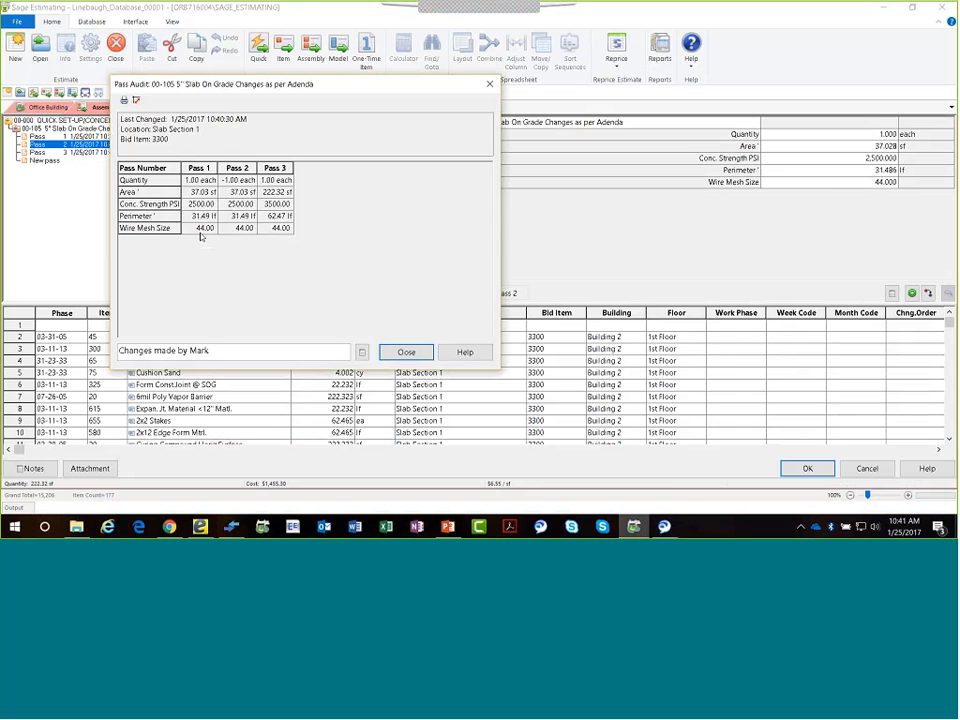
left_click(240, 190)
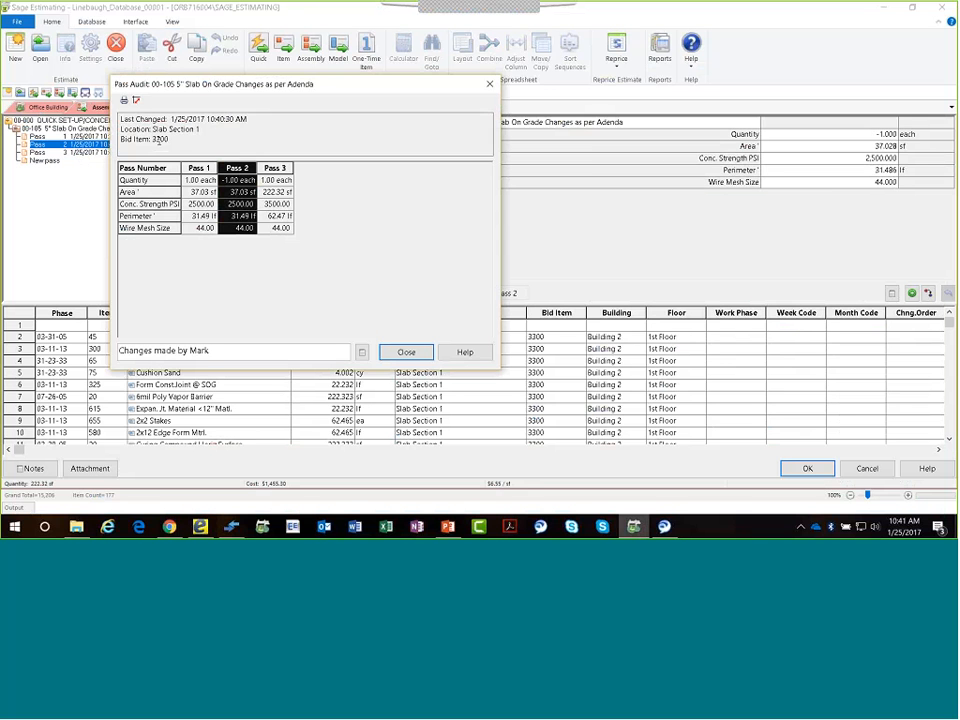
left_click(277, 180)
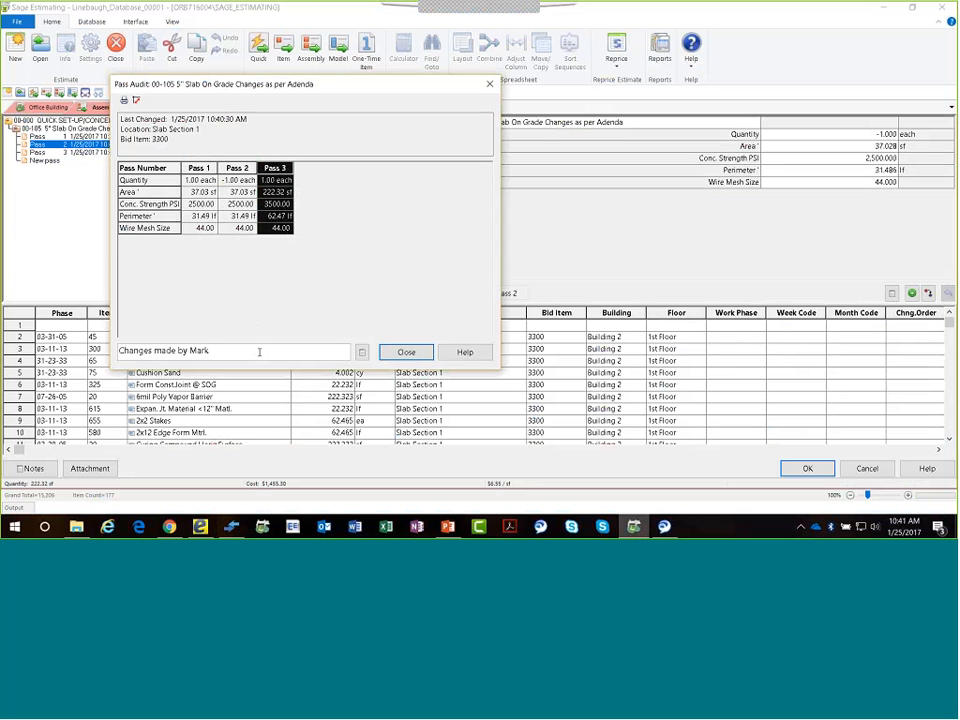
Read the full assembly note from the pass audit, then close the audit and the assembly review.
left_click(362, 352)
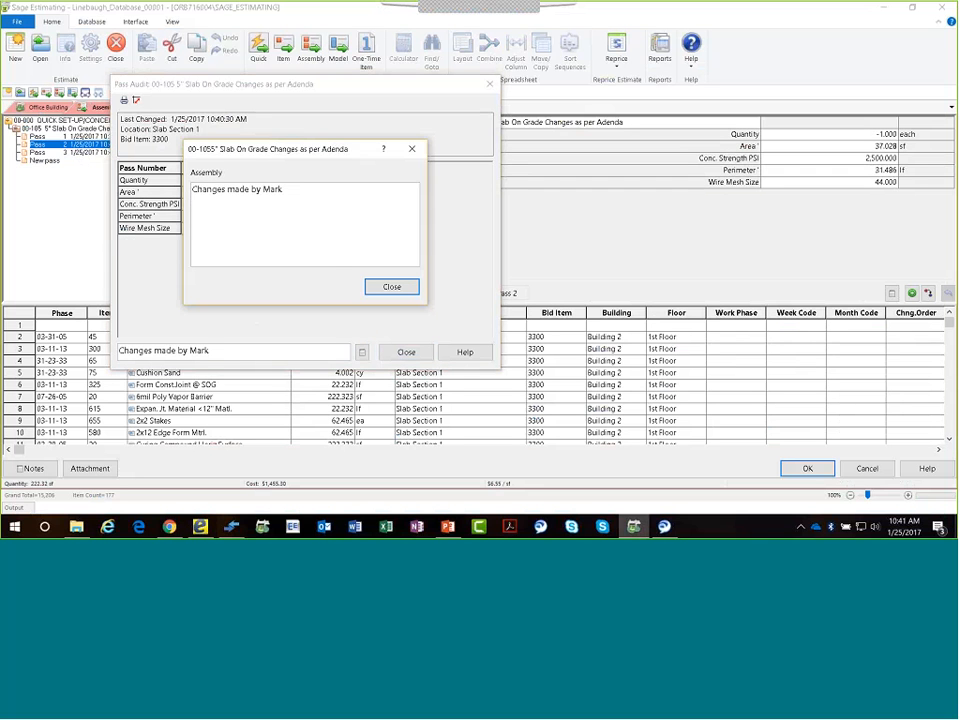
left_click(372, 286)
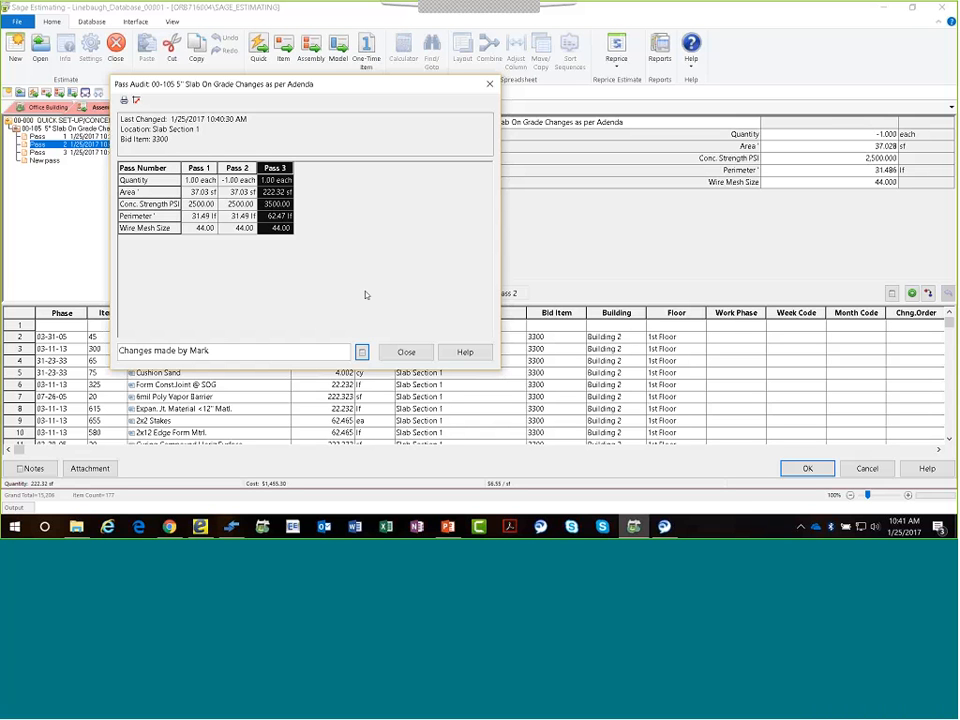
left_click(405, 354)
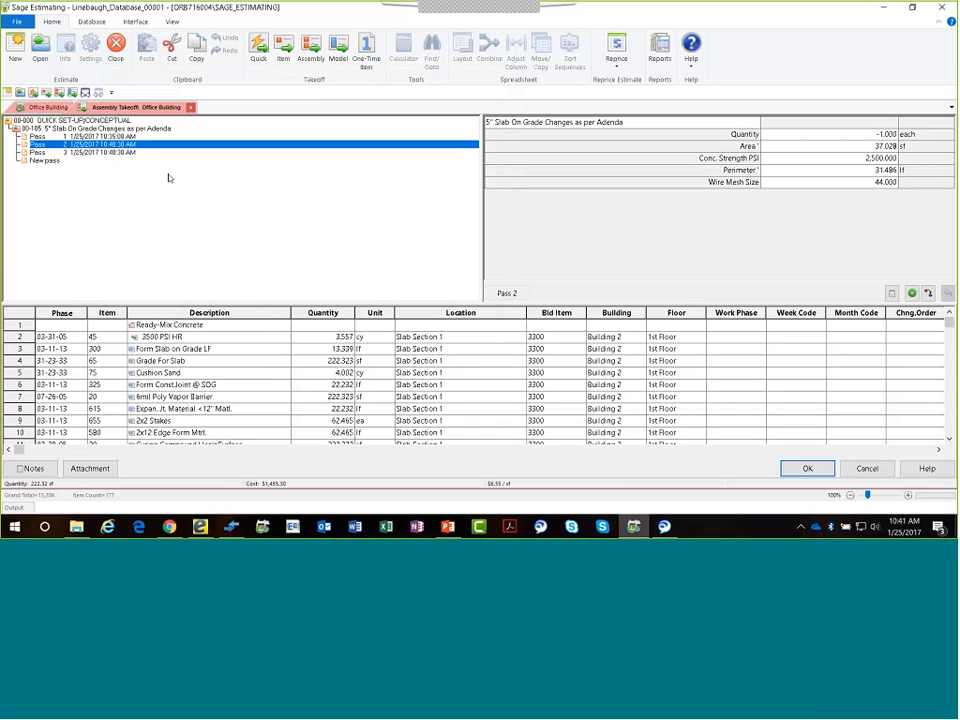
left_click(806, 467)
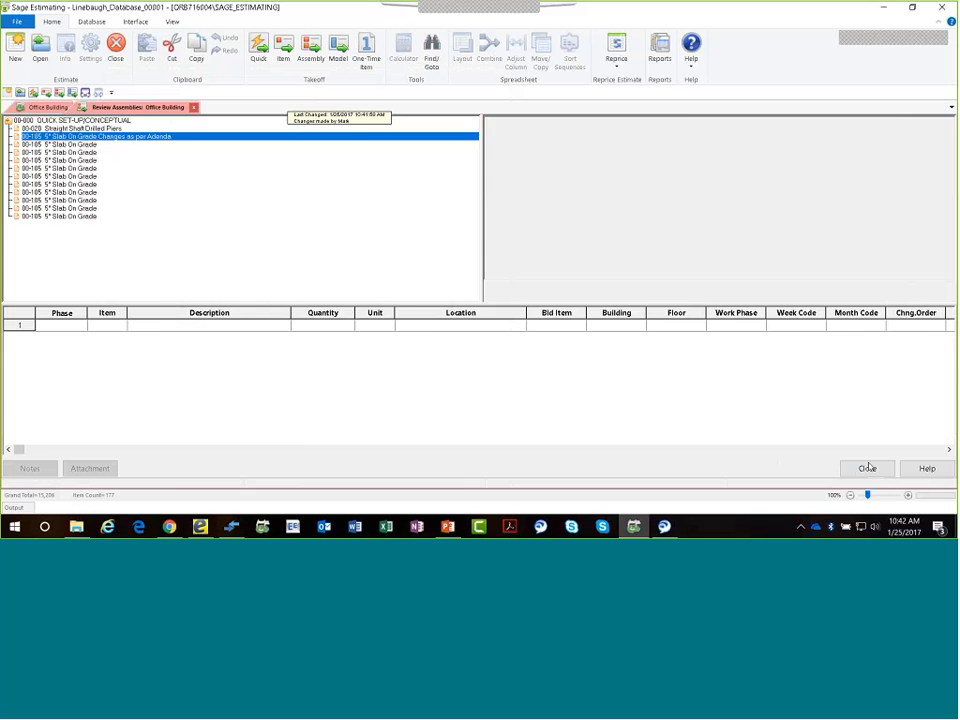
left_click(867, 468)
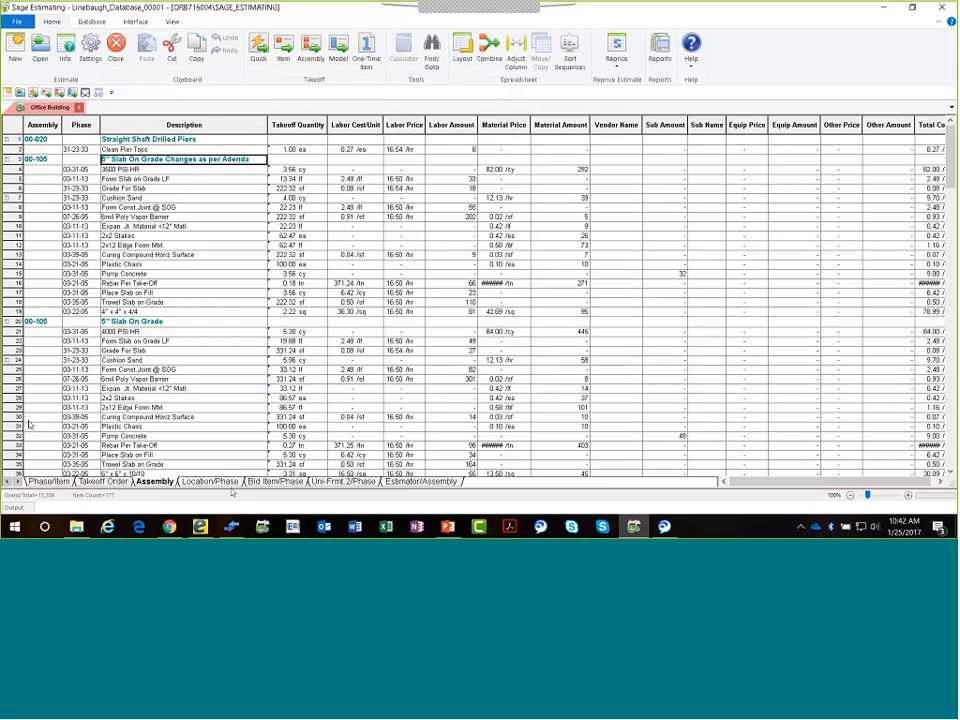
Sort the estimate by Estimator/Assembly, collapse it to assembly totals, and widen the Estimator column.
left_click(411, 481)
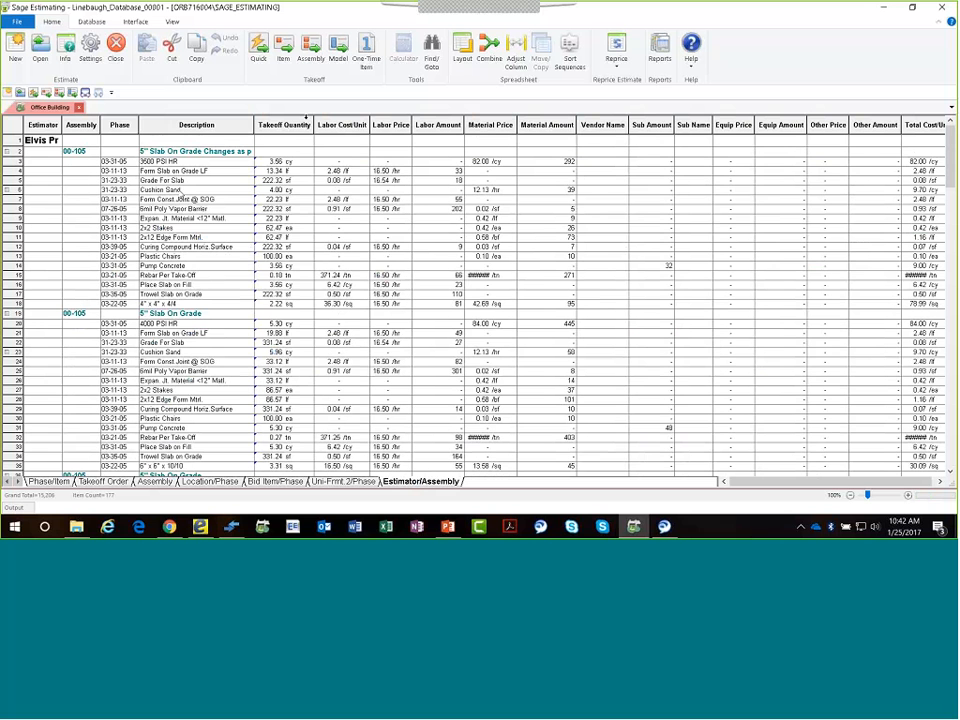
left_click(490, 45)
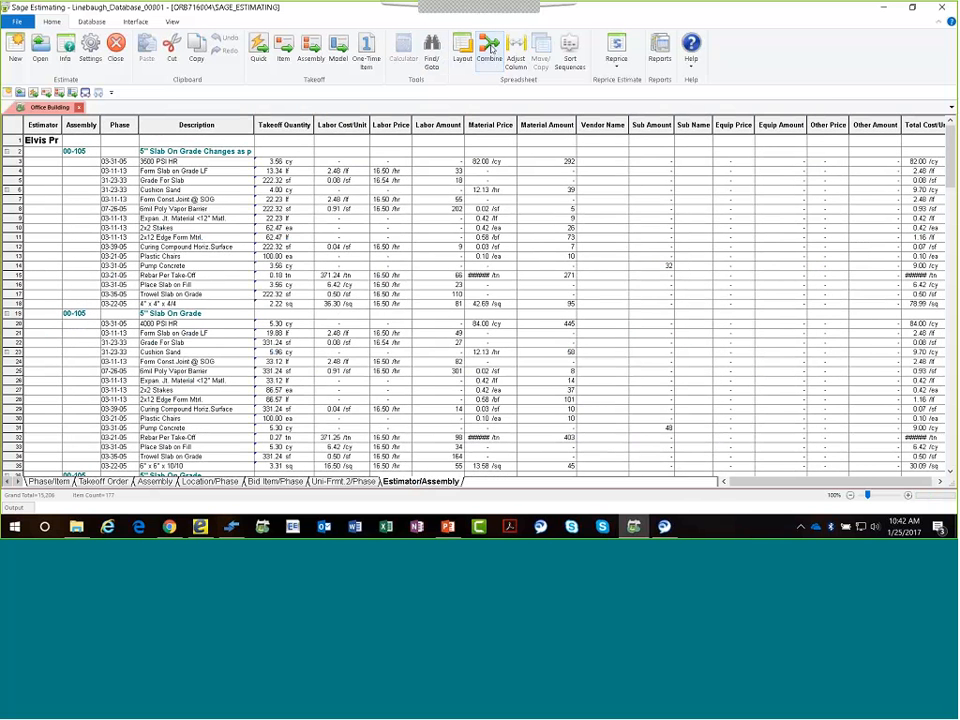
scroll(147, 262, "down", 1)
scroll(147, 262, "up", 1)
left_click(98, 93)
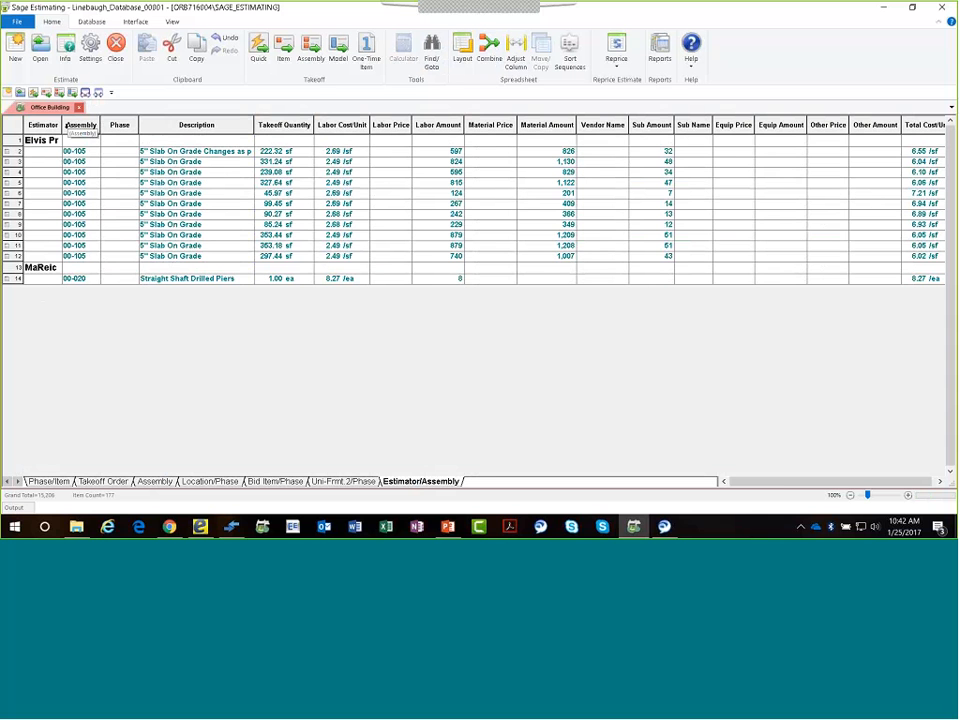
left_click_drag(62, 125, 79, 125)
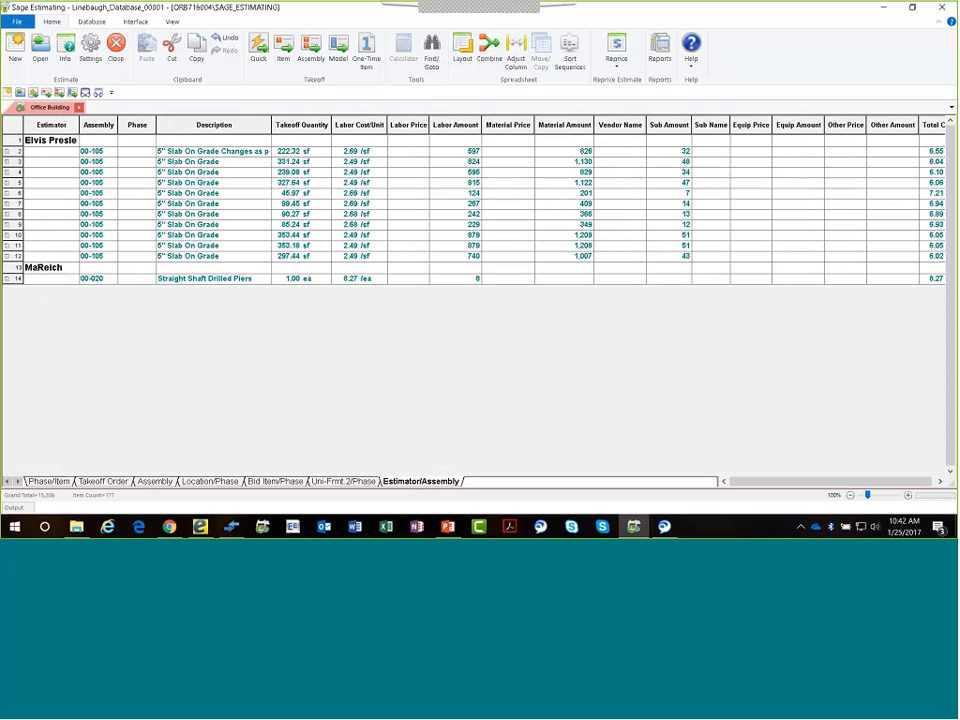
Expand the Straight Shaft Drilled Piers and changed slab assemblies to inspect their items, then return to the Assembly sequence.
double_click(197, 280)
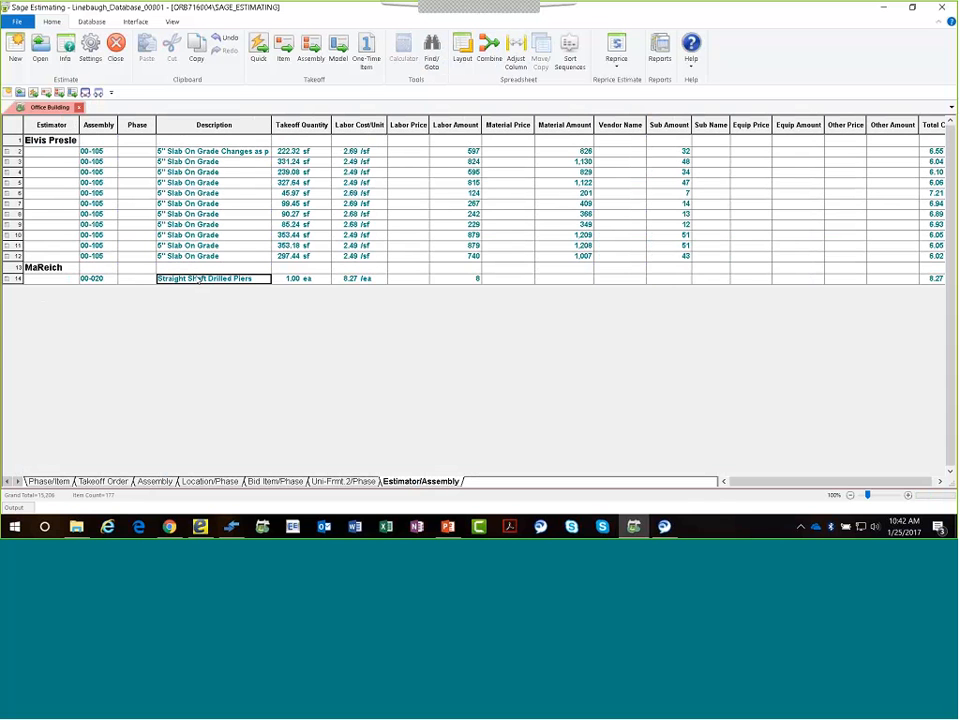
double_click(188, 151)
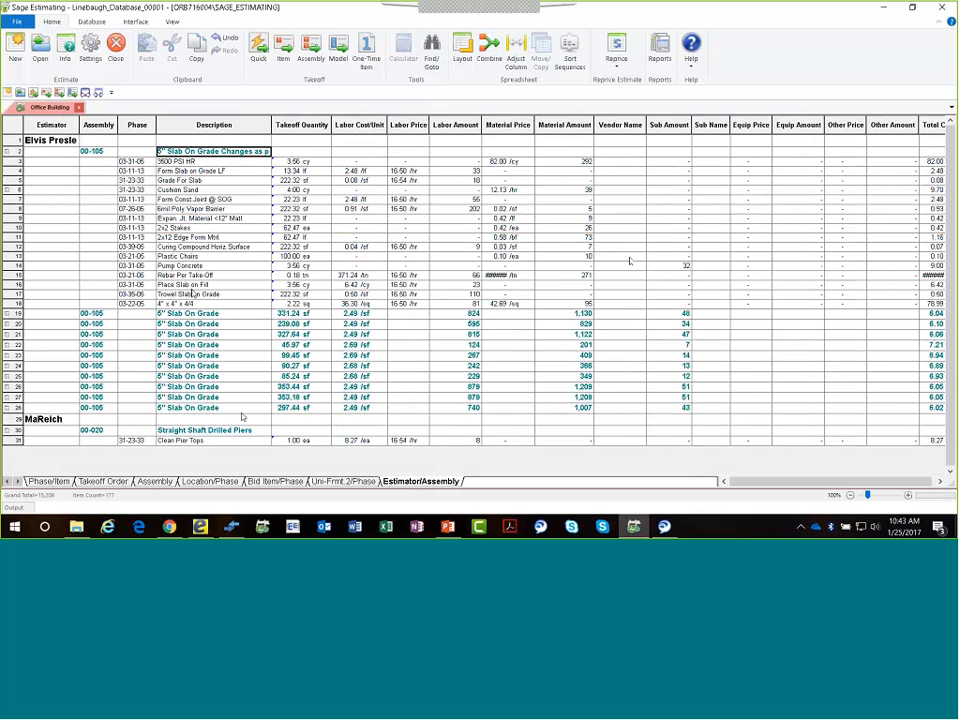
left_click(155, 482)
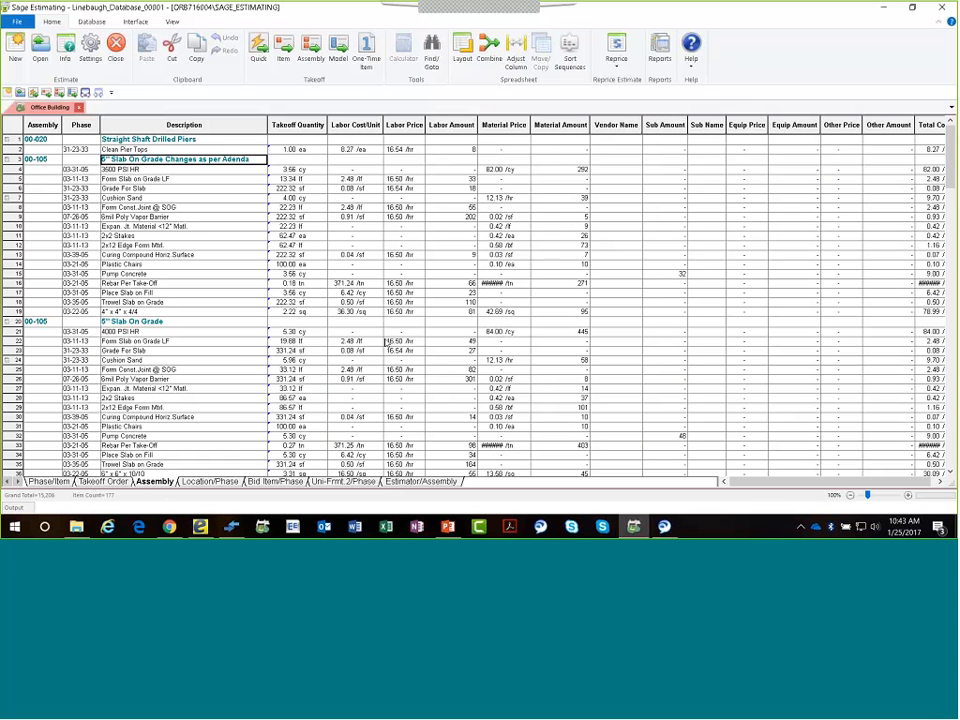